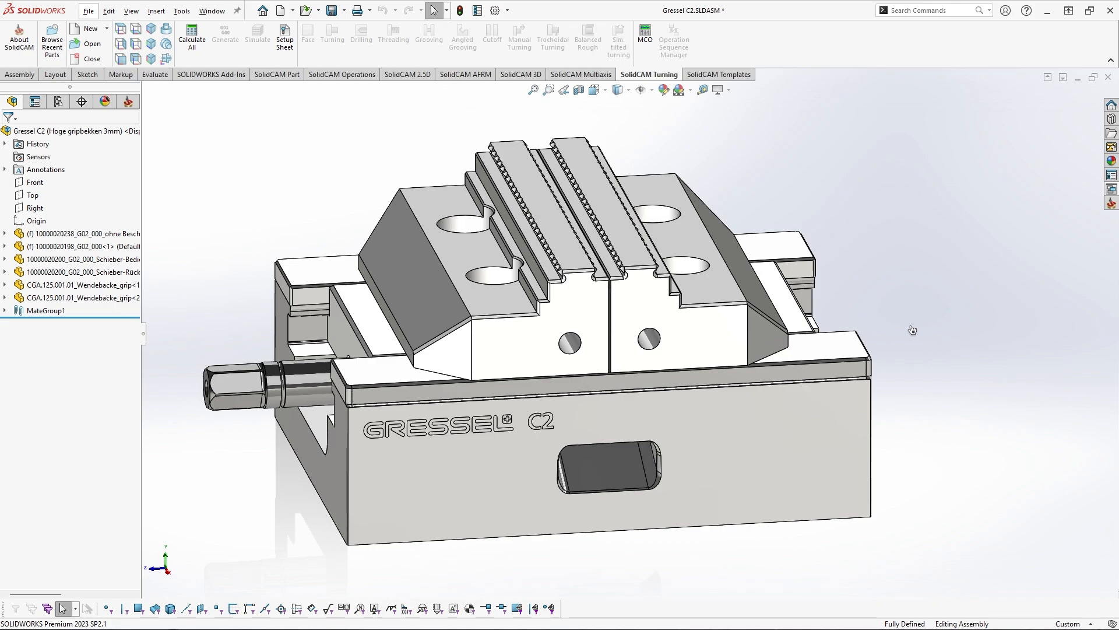
Hide the spindle-side jaw and the vise base body to expose the slides and the remaining jaw
middle_drag(878, 310, 905, 315)
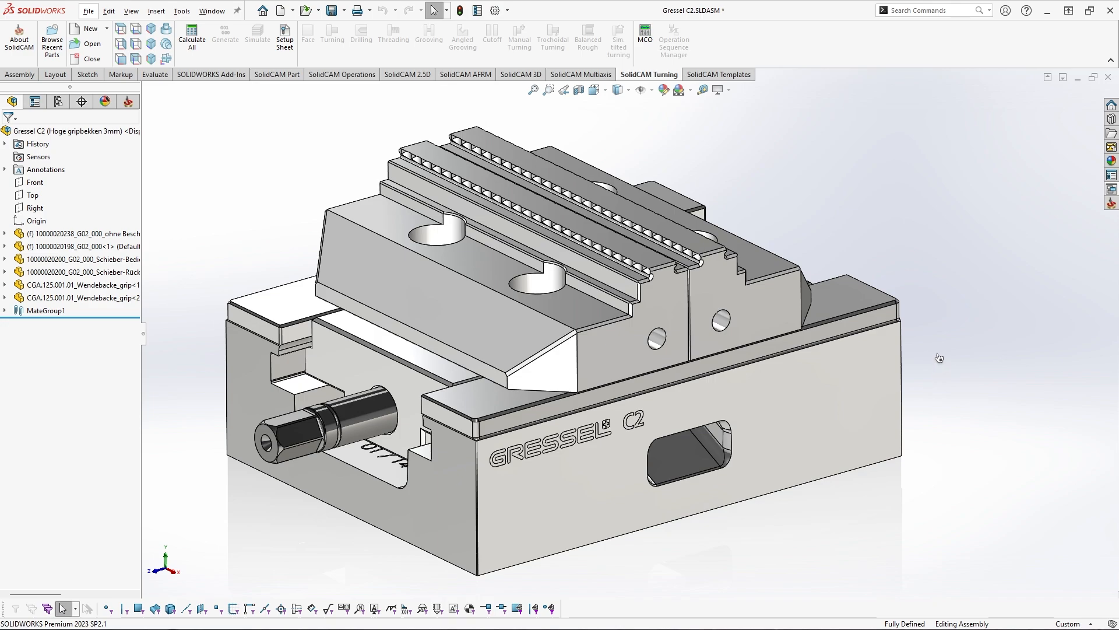
ctrl+middle_drag(699, 383, 708, 355)
key(z)
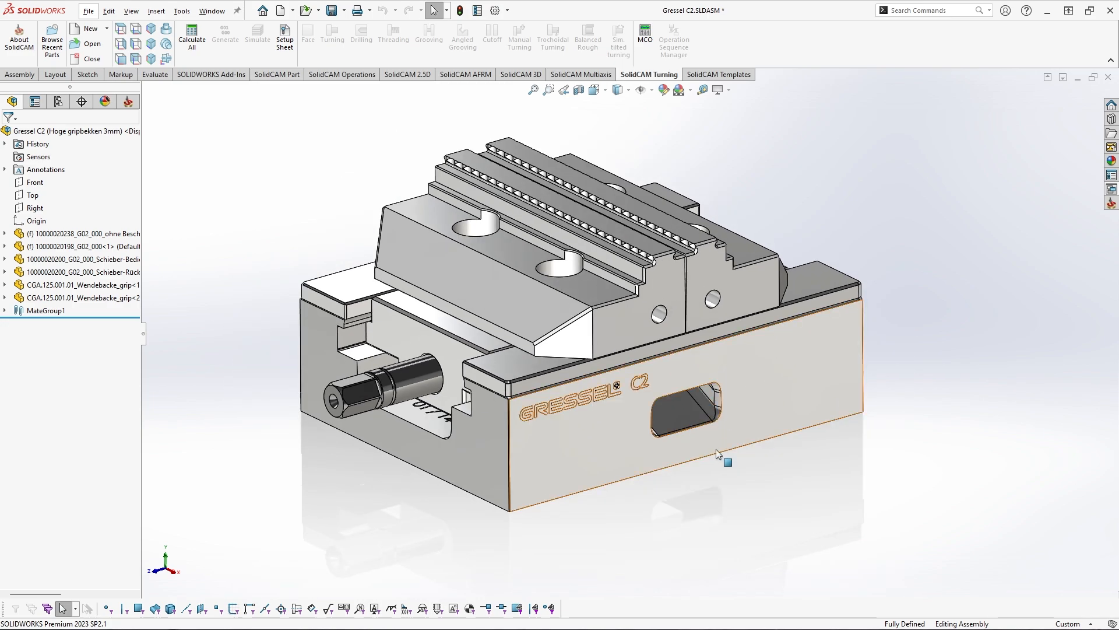
middle_drag(743, 439, 695, 420)
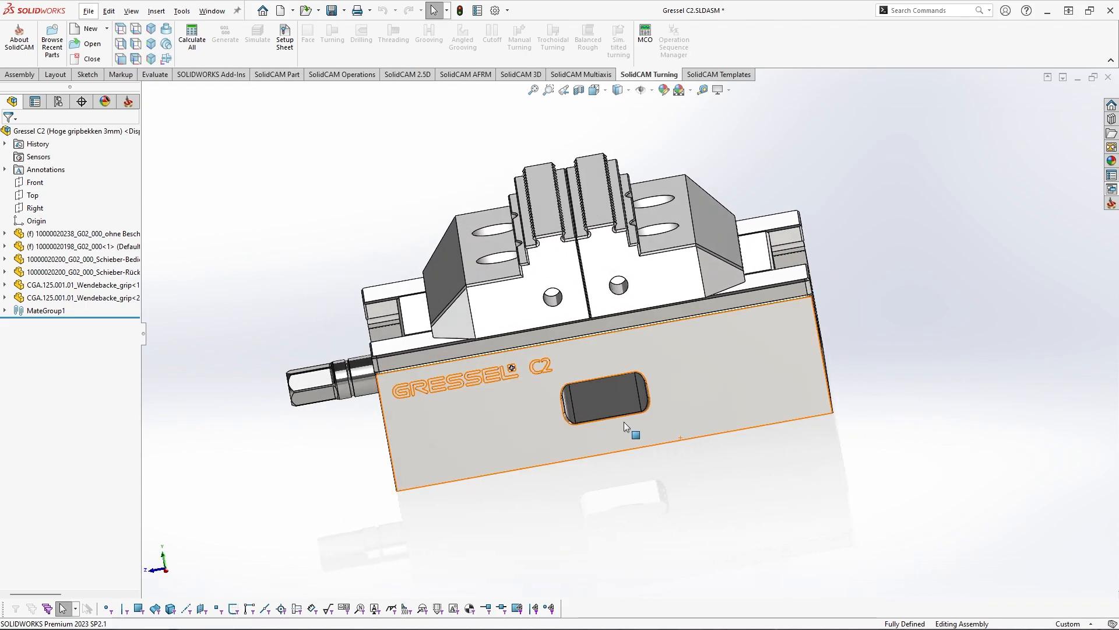
scroll(624, 421, down, 1)
ctrl+middle_drag(624, 421, 654, 487)
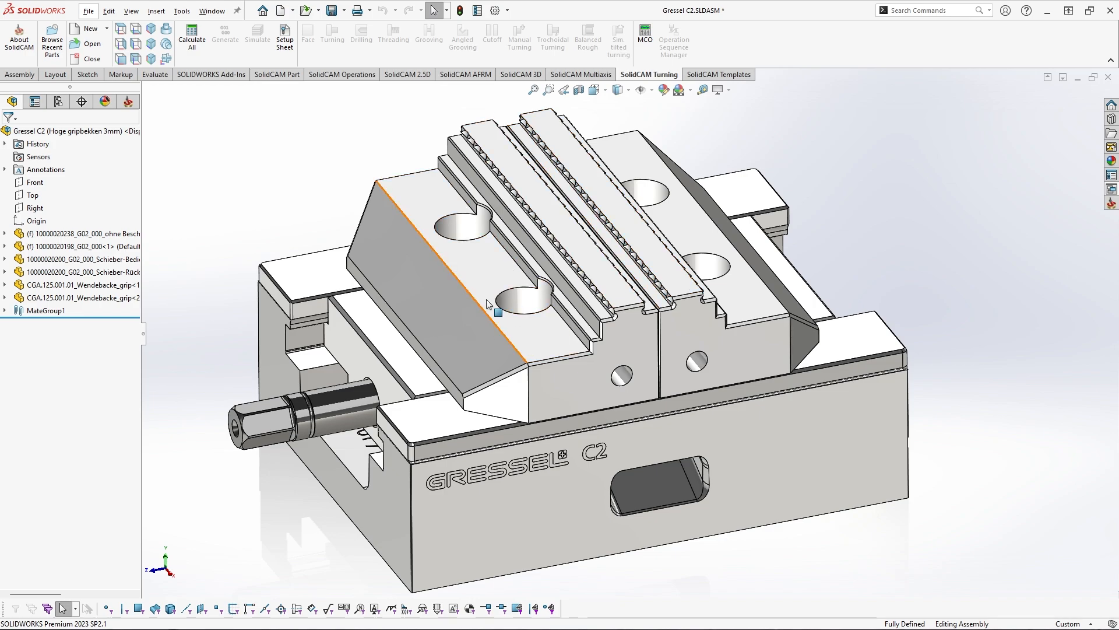
key(Tab)
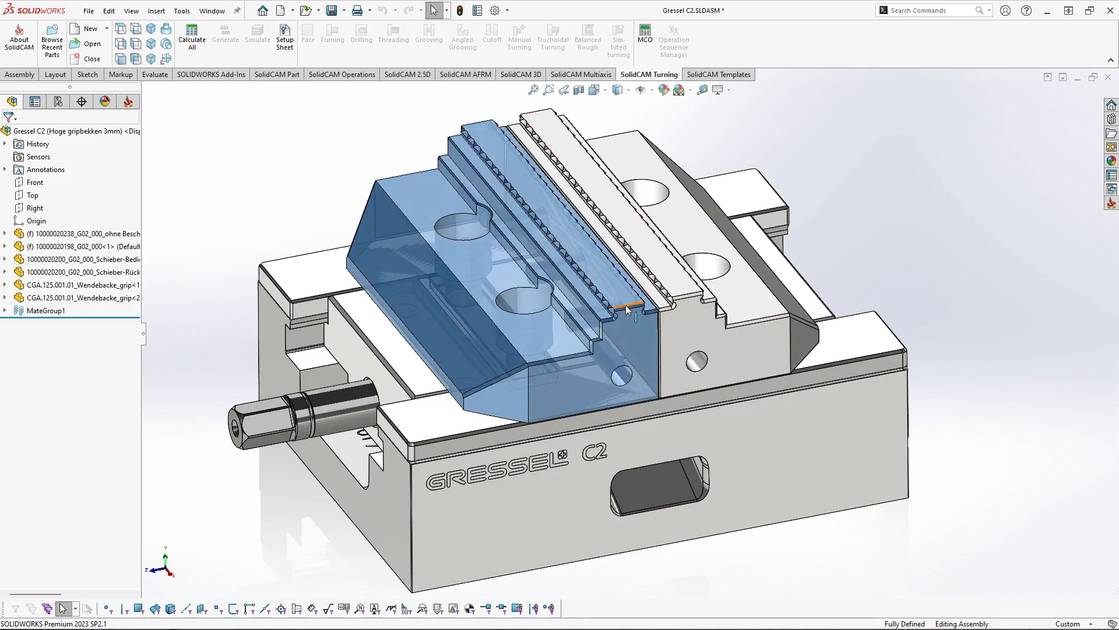
middle_drag(523, 352, 492, 330)
scroll(510, 353, down, 2)
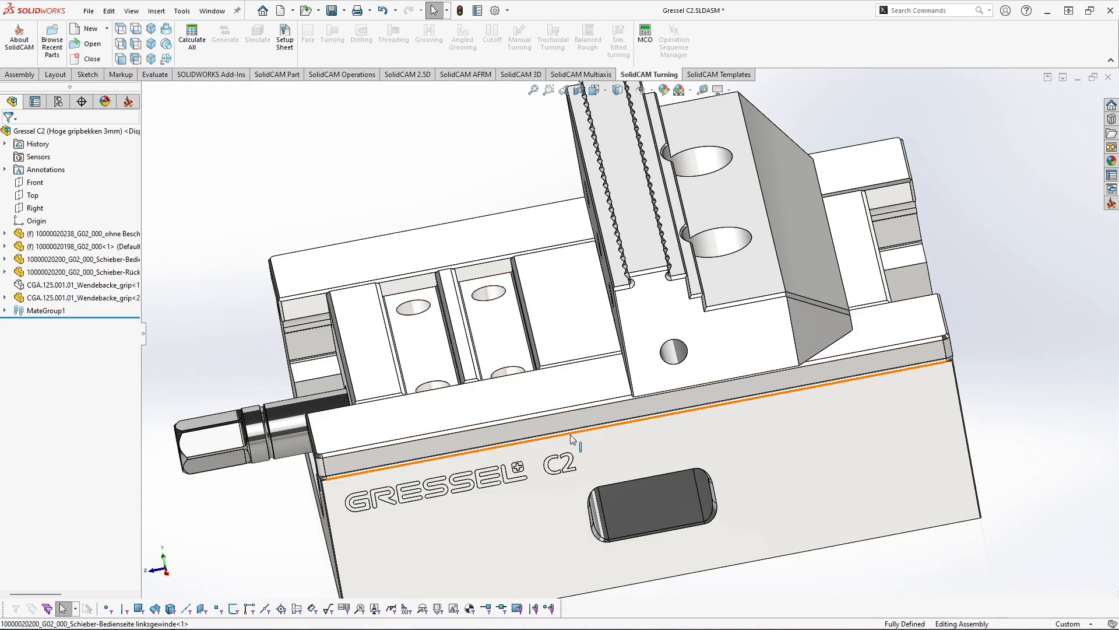
middle_drag(560, 454, 743, 383)
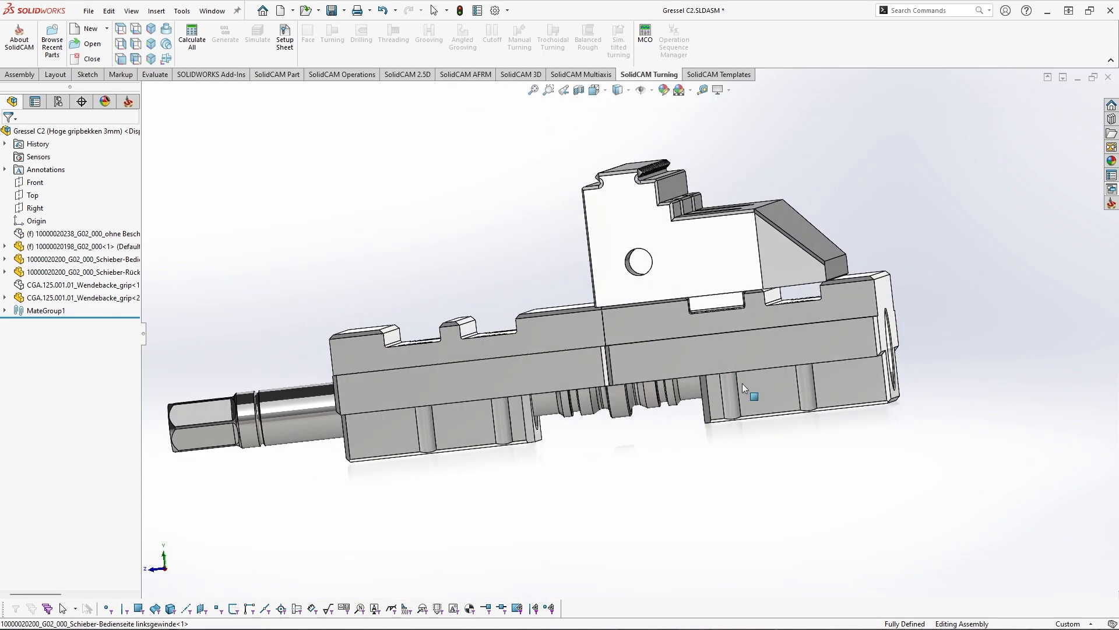
Measure the distance between the remaining jaw's underside and the slide's groove floor beneath it
scroll(700, 350, up, 4)
scroll(695, 328, up, 2)
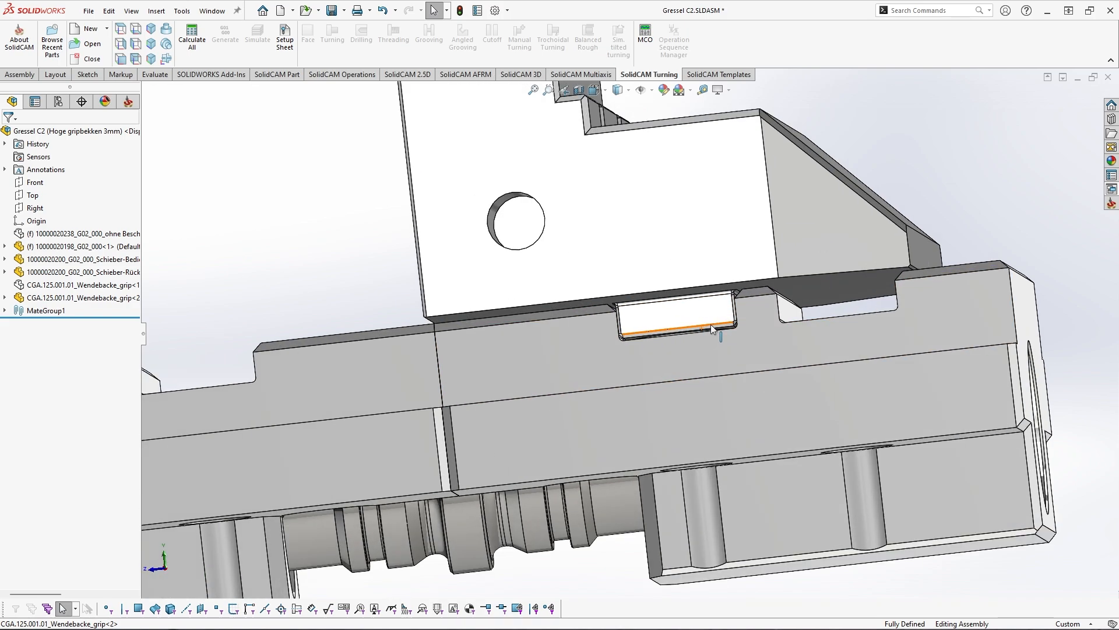
scroll(704, 330, up, 6)
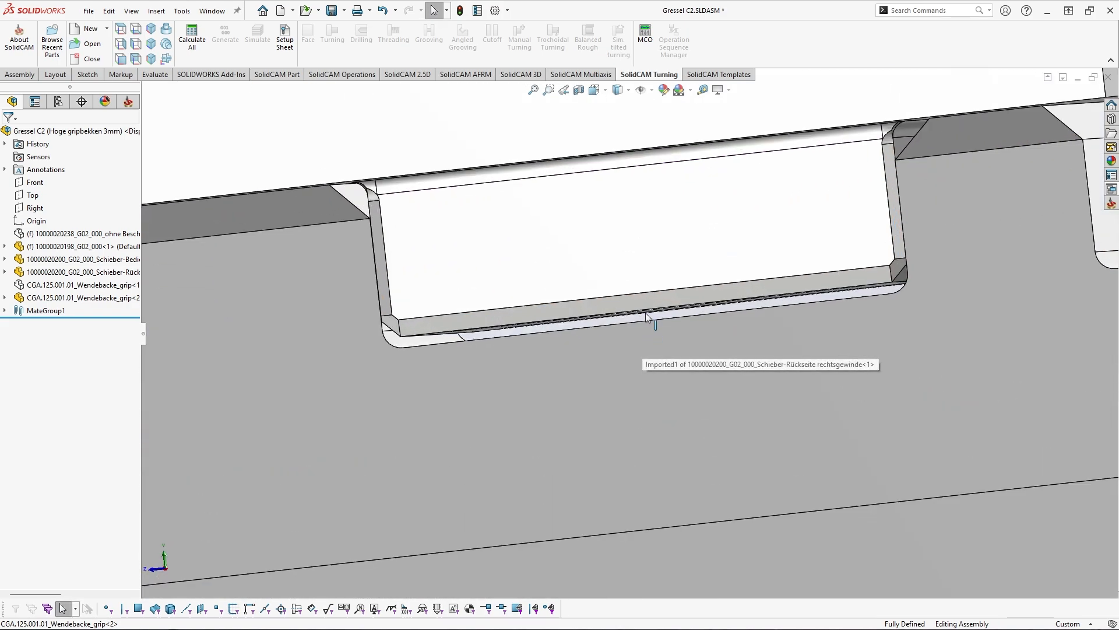
scroll(647, 320, up, 2)
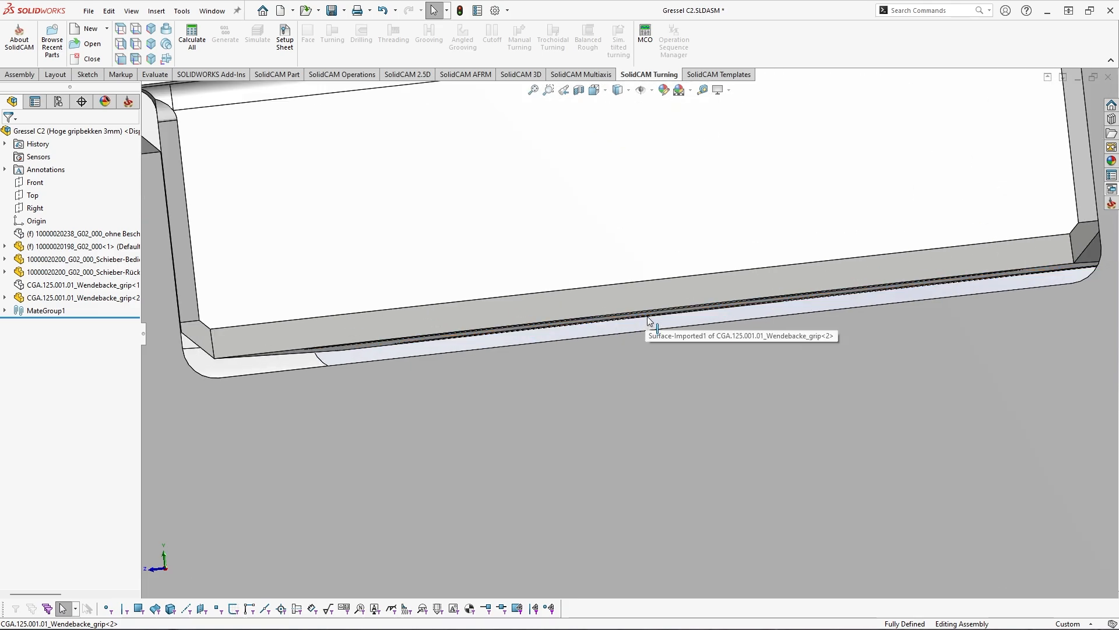
click(648, 319)
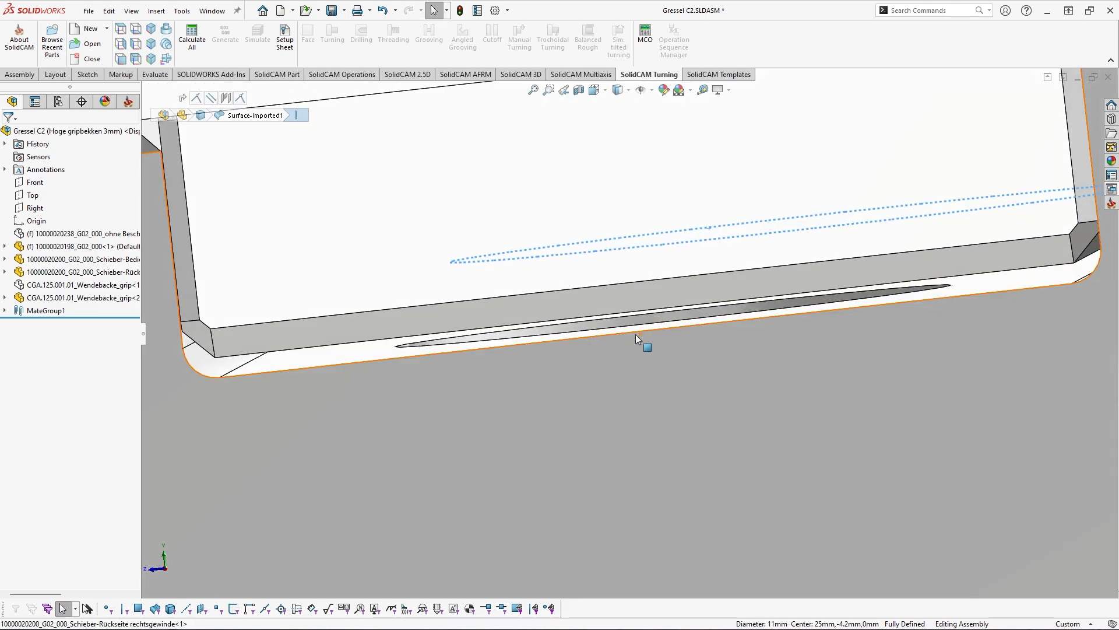
click(636, 330)
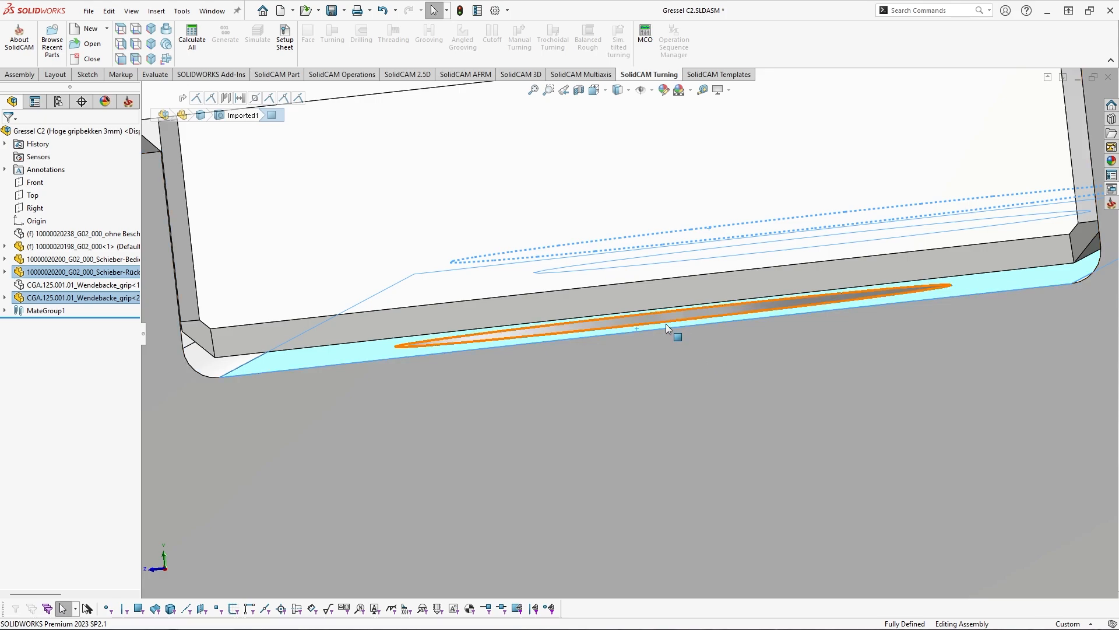
click(638, 332)
click(643, 330)
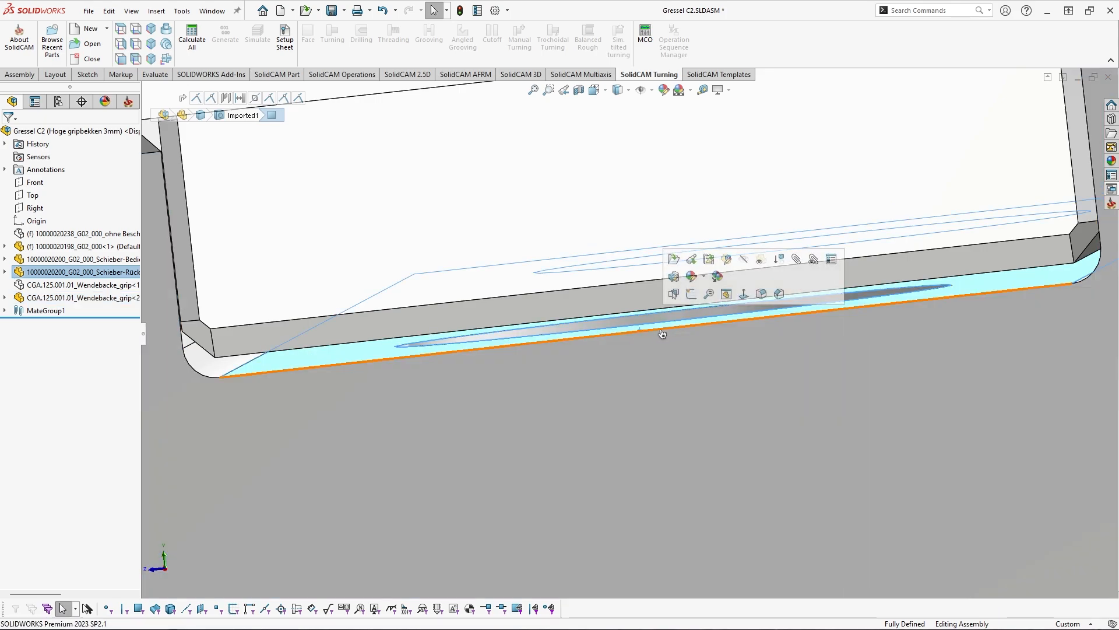
middle_drag(643, 324, 639, 337)
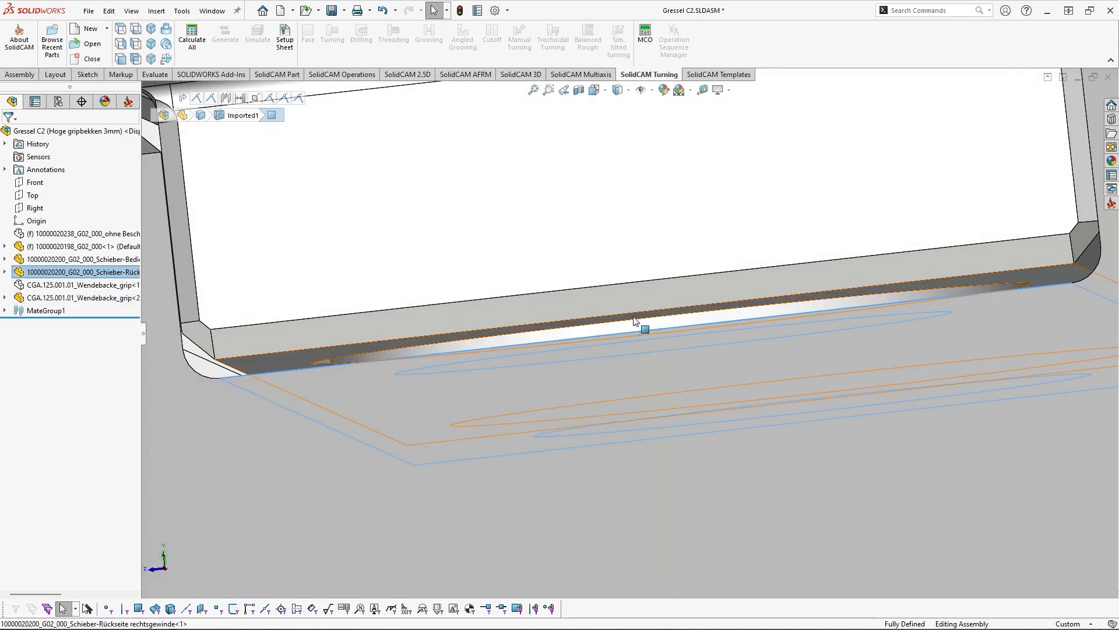
click(645, 330)
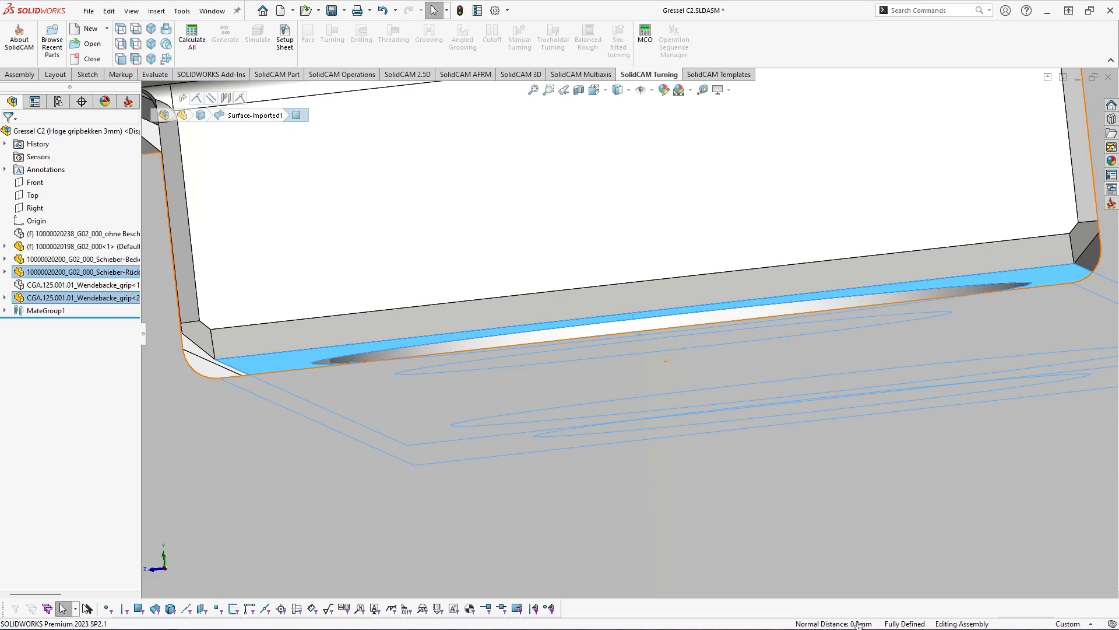
scroll(664, 401, up, 12)
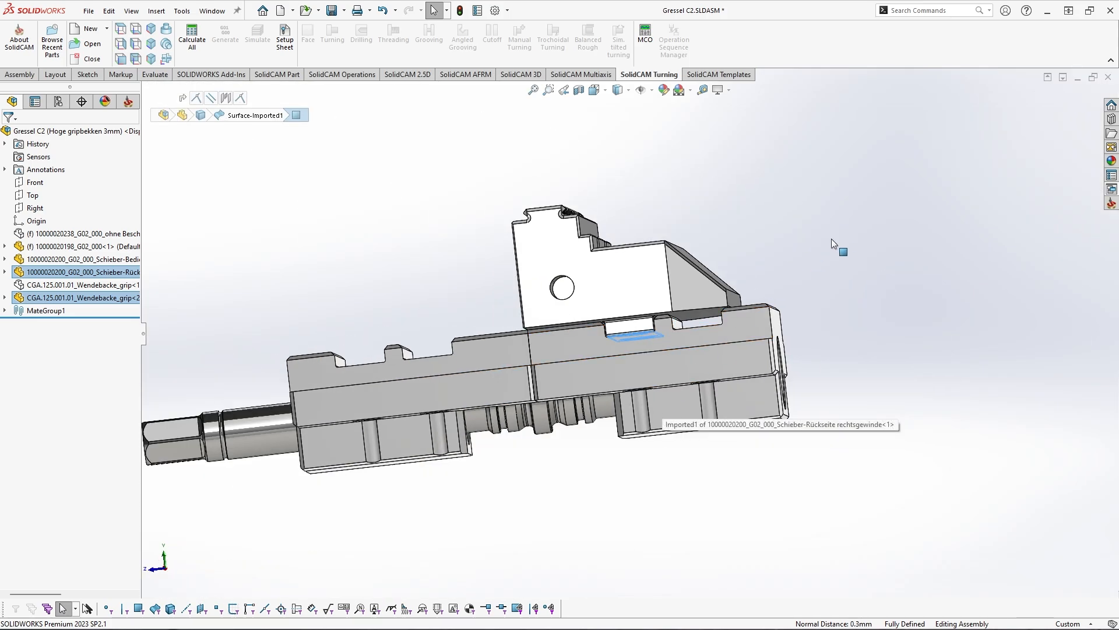
click(832, 239)
Hide the remaining jaw and both slides, and show the vise base body with its spindle
middle_drag(659, 335, 728, 378)
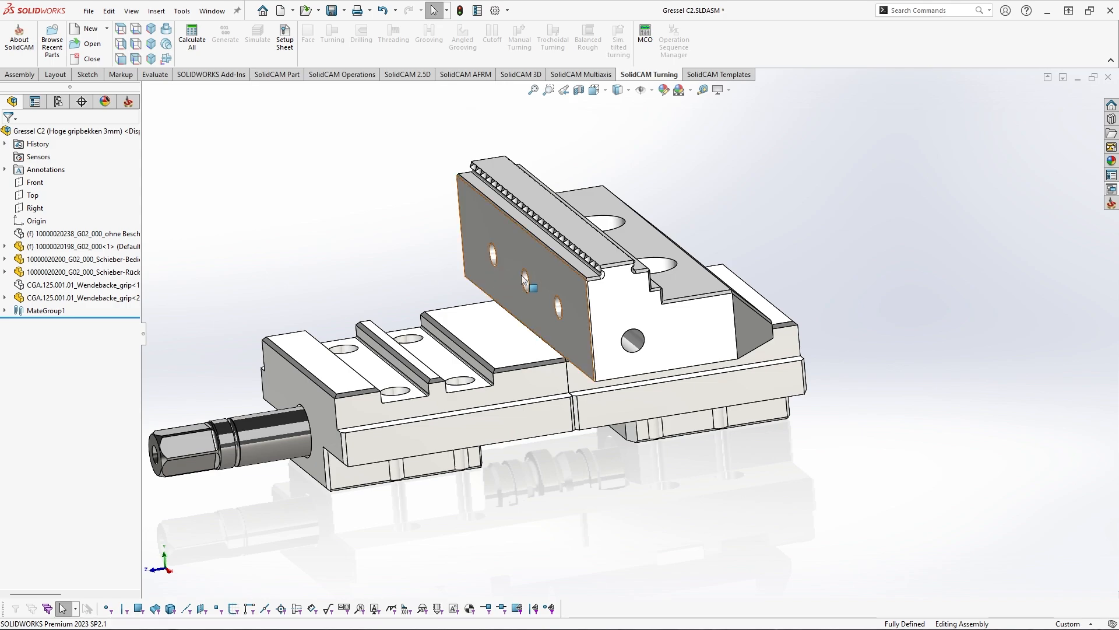
key(Tab)
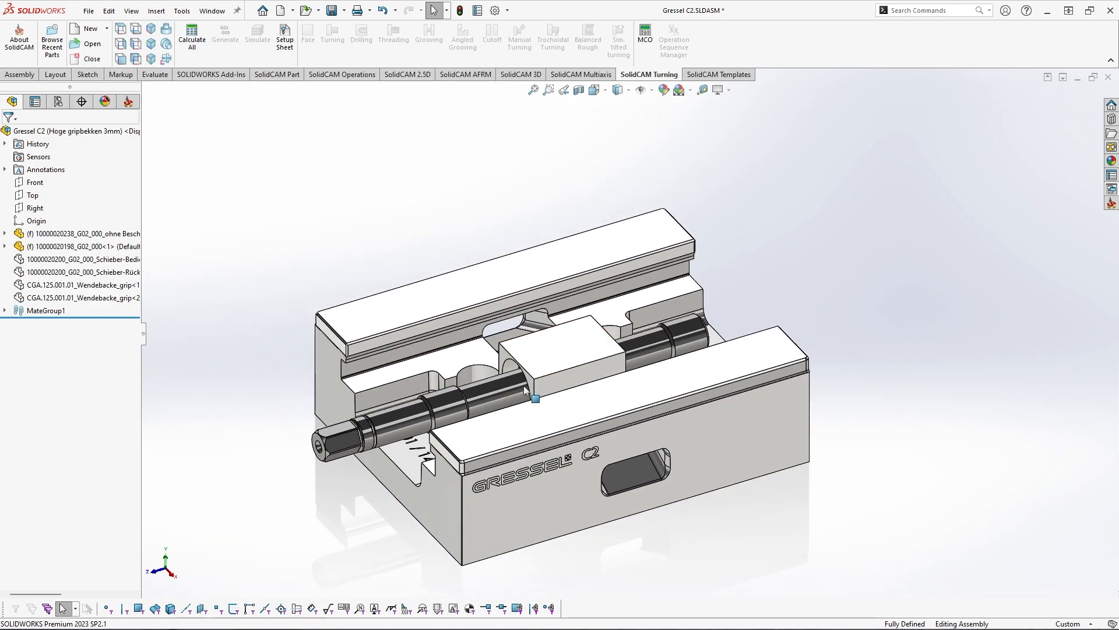
ctrl+middle_drag(525, 386, 553, 336)
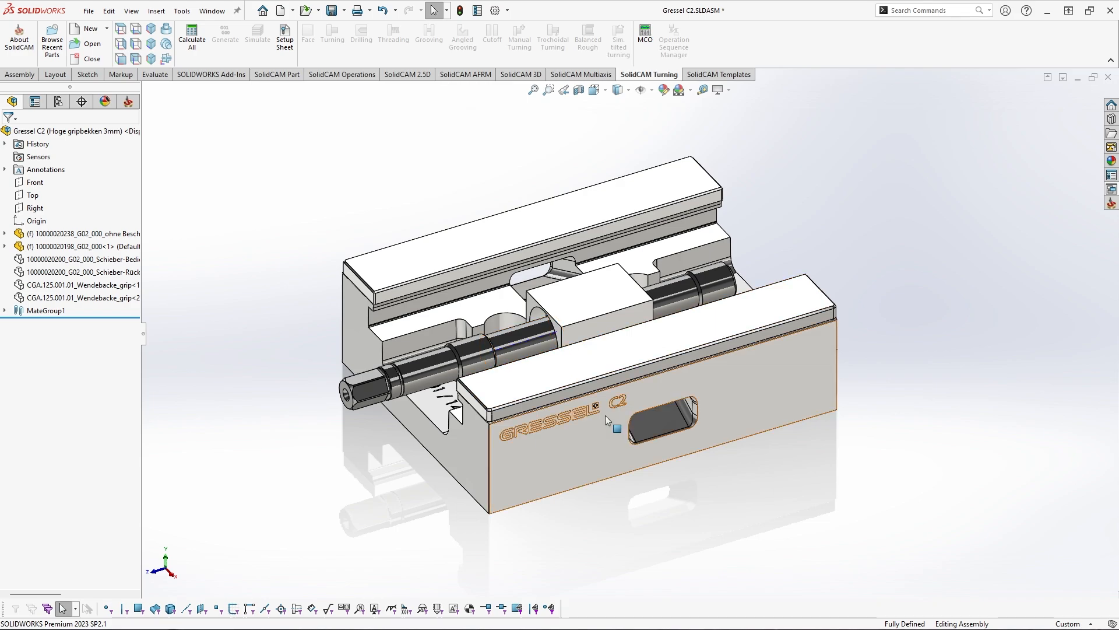
mouse_move(631, 386)
middle_down()
mouse_move(655, 420)
mouse_move(640, 394)
middle_up()
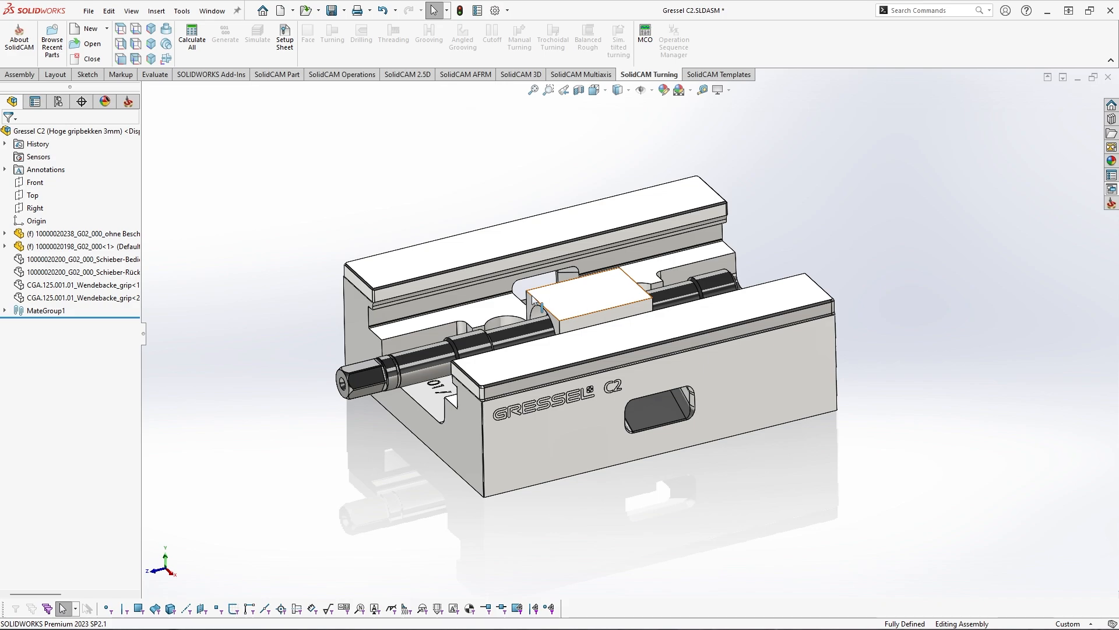
Show the spindle-side slide and its jaw in the vise base, and hide both again
key(shift+Tab)
middle_drag(517, 320, 527, 334)
middle_drag(581, 296, 579, 312)
scroll(579, 312, down, 1)
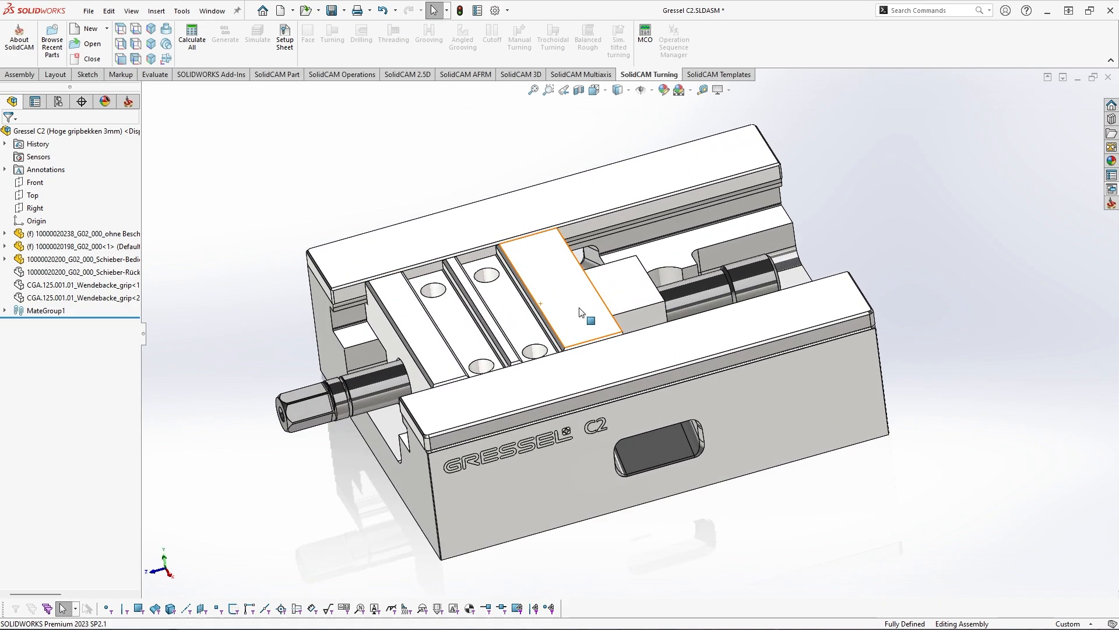
scroll(580, 313, down, 1)
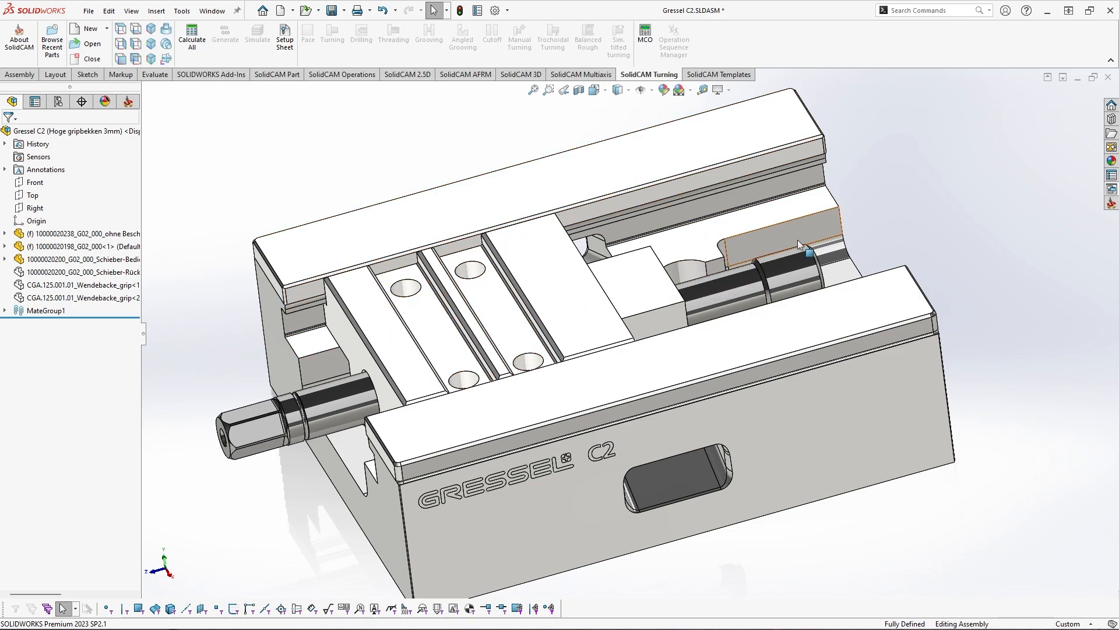
key(shift+Tab)
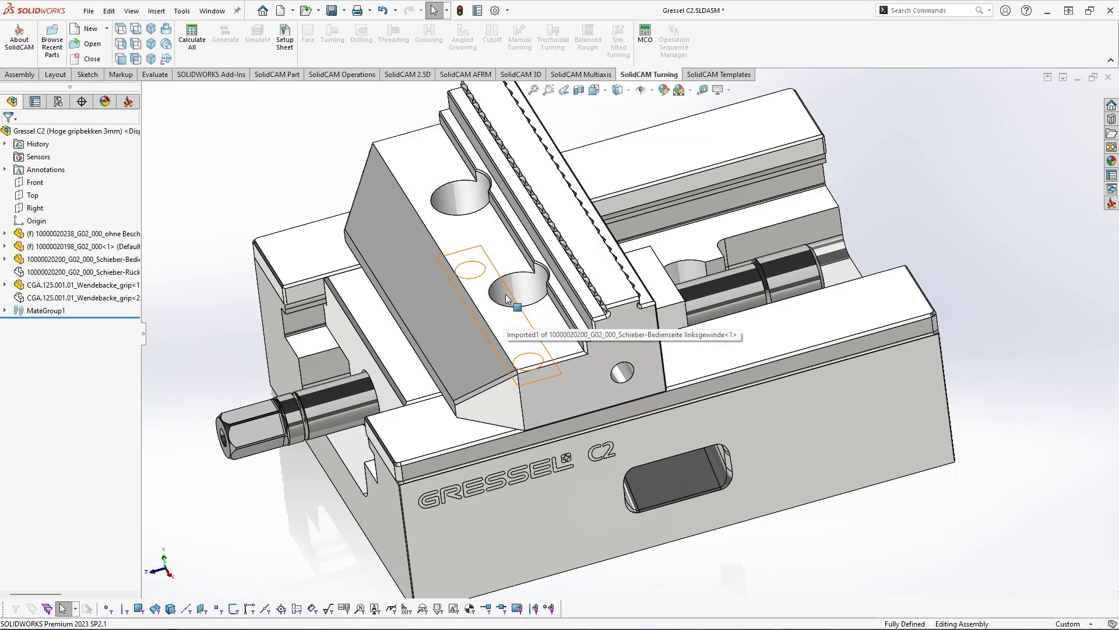
middle_drag(540, 290, 540, 267)
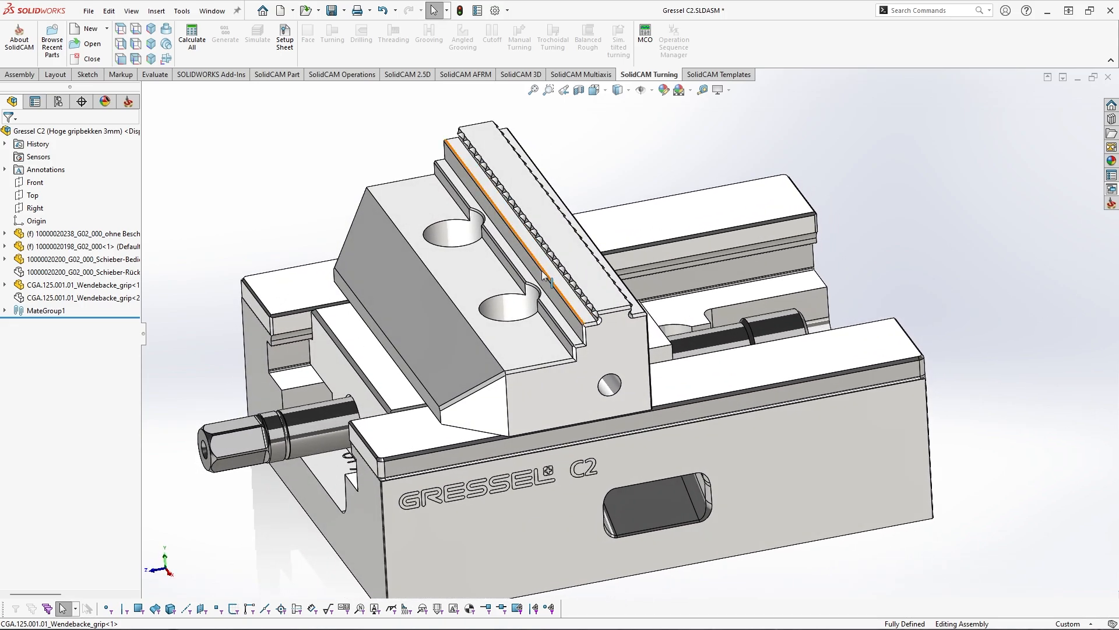
ctrl+middle_drag(552, 320, 551, 297)
key(Tab)
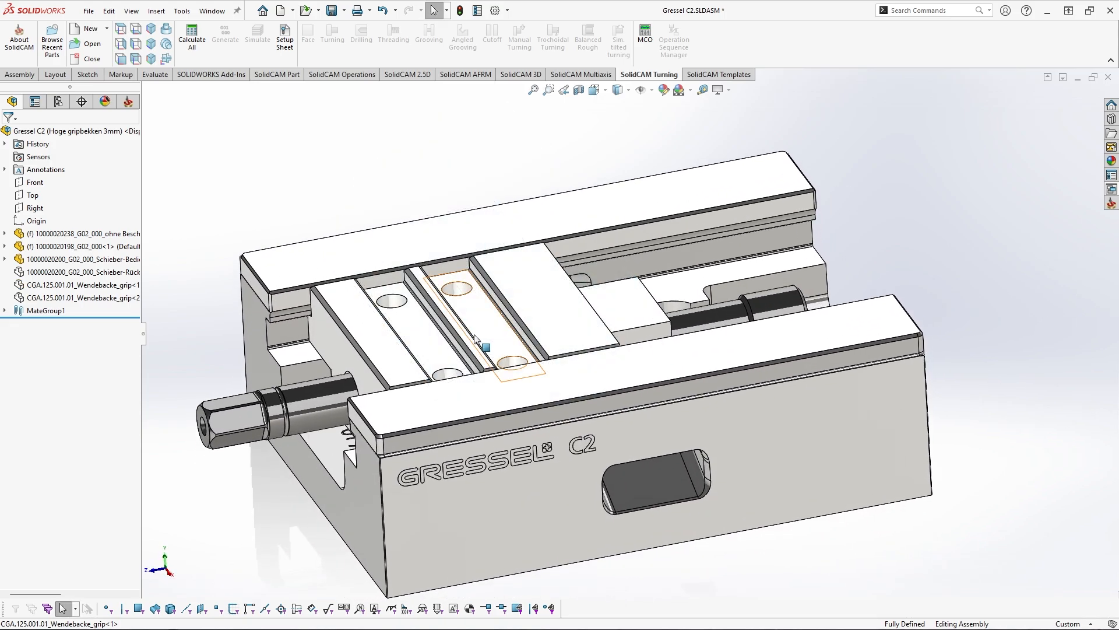
key(Tab)
Create a reference point at the arc center of the large central bore on the vise base's underside
ctrl+middle_drag(653, 417, 632, 295)
middle_drag(638, 396, 627, 275)
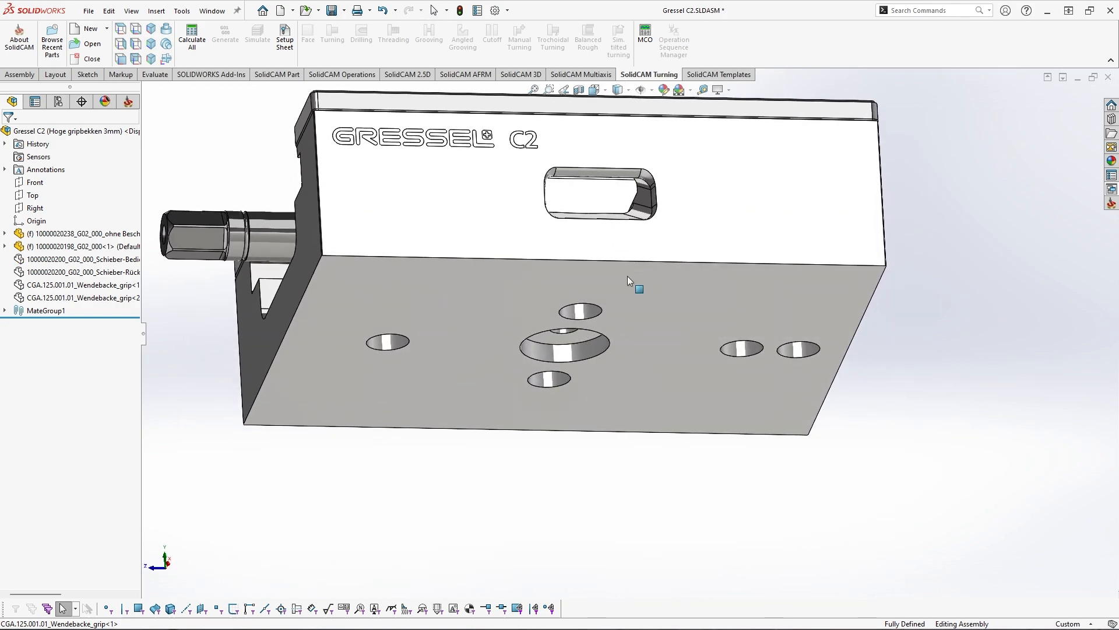
click(608, 341)
click(156, 11)
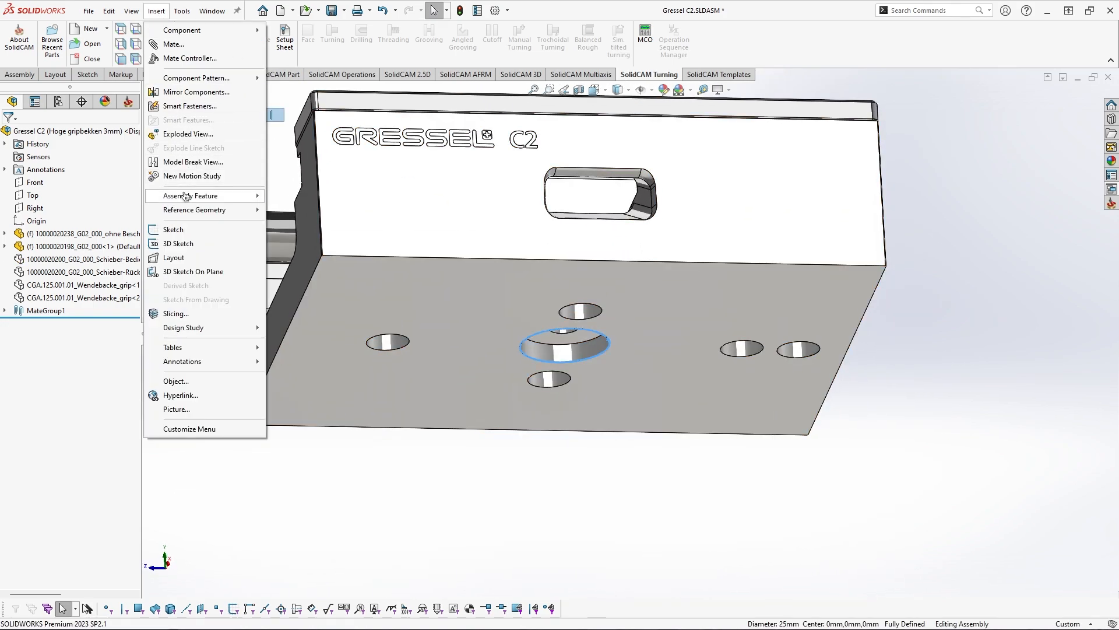
mouse_move(198, 209)
click(333, 257)
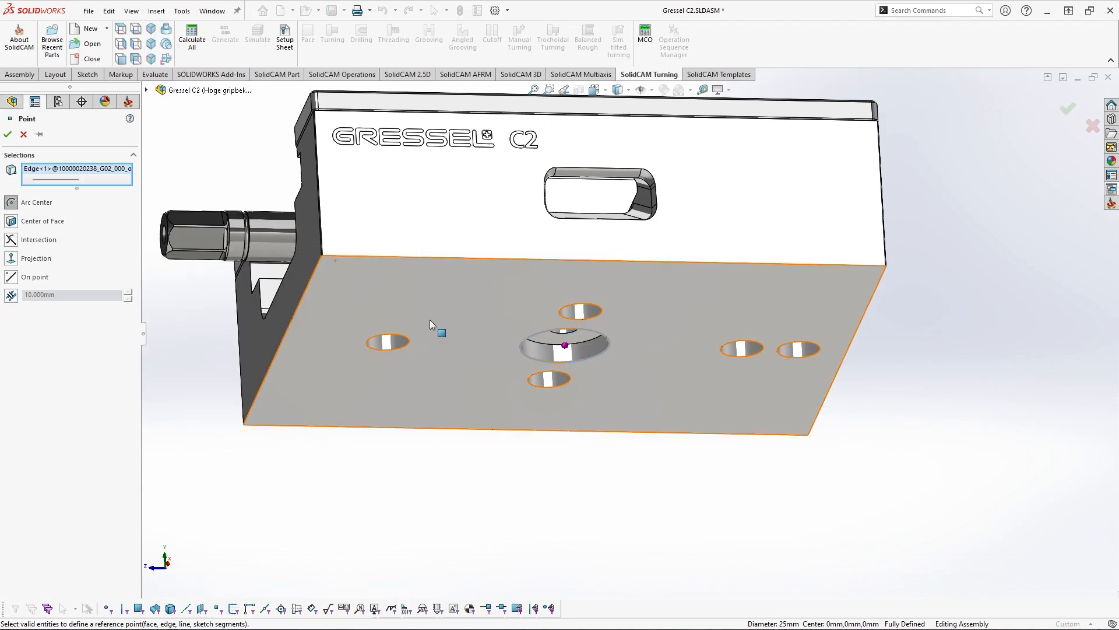
click(7, 134)
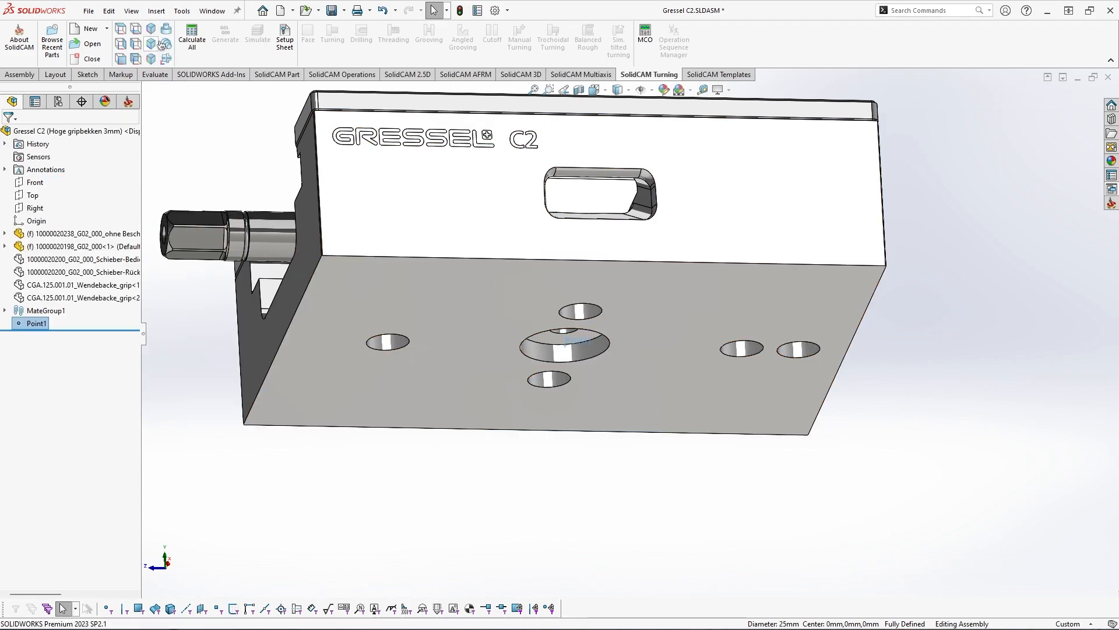
Start a new coordinate system with its origin on the reference point at the base's central bore
click(156, 11)
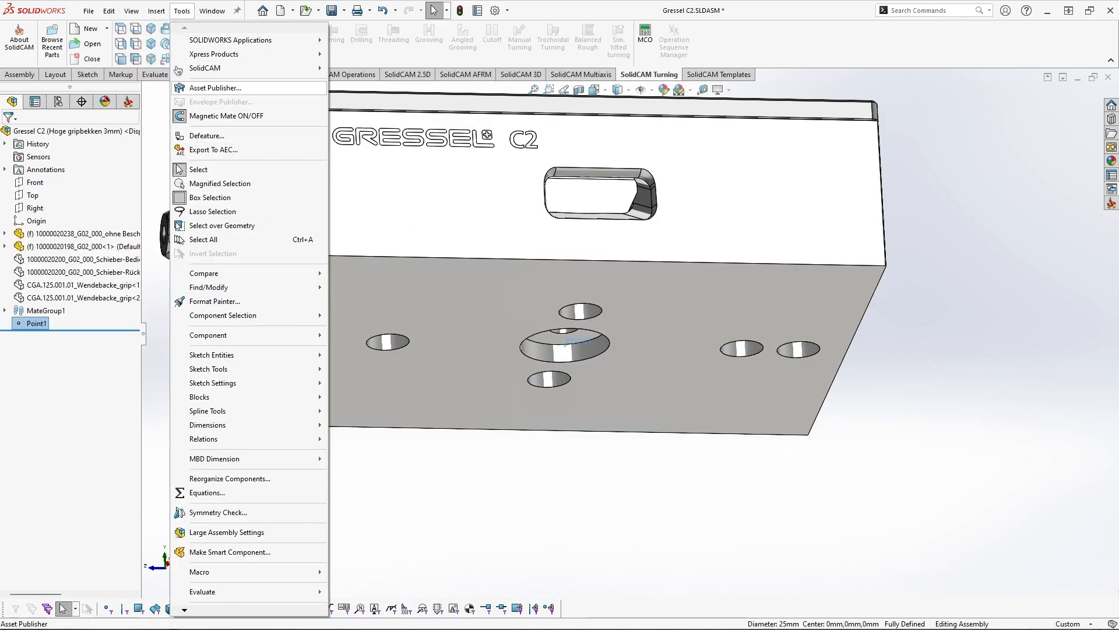
mouse_move(194, 210)
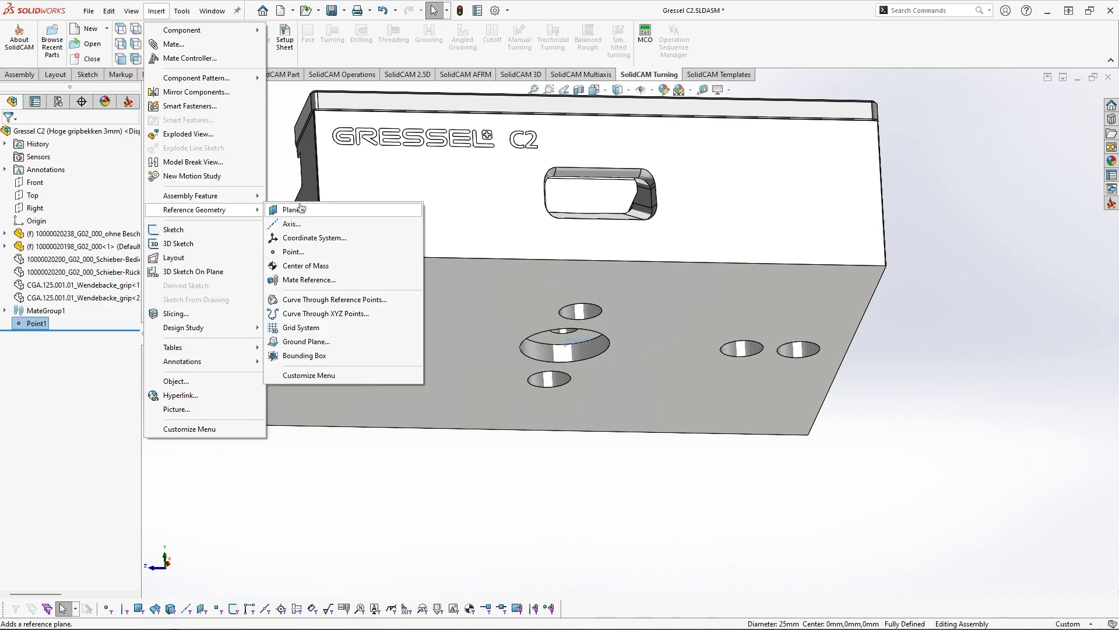
click(303, 237)
key(ctrl+7)
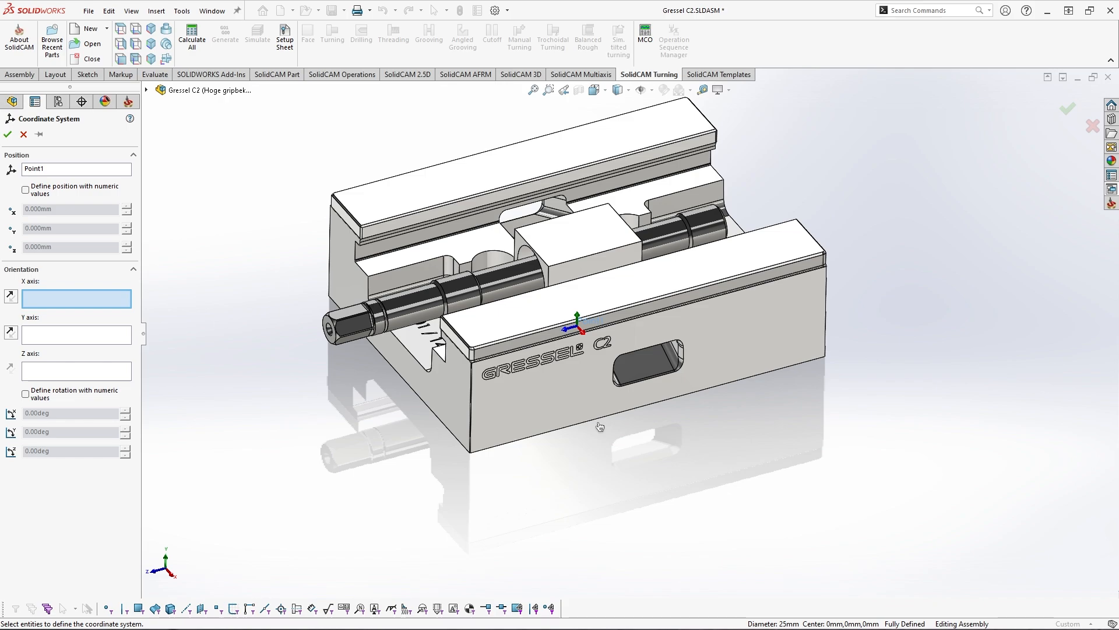
scroll(630, 420, up, 3)
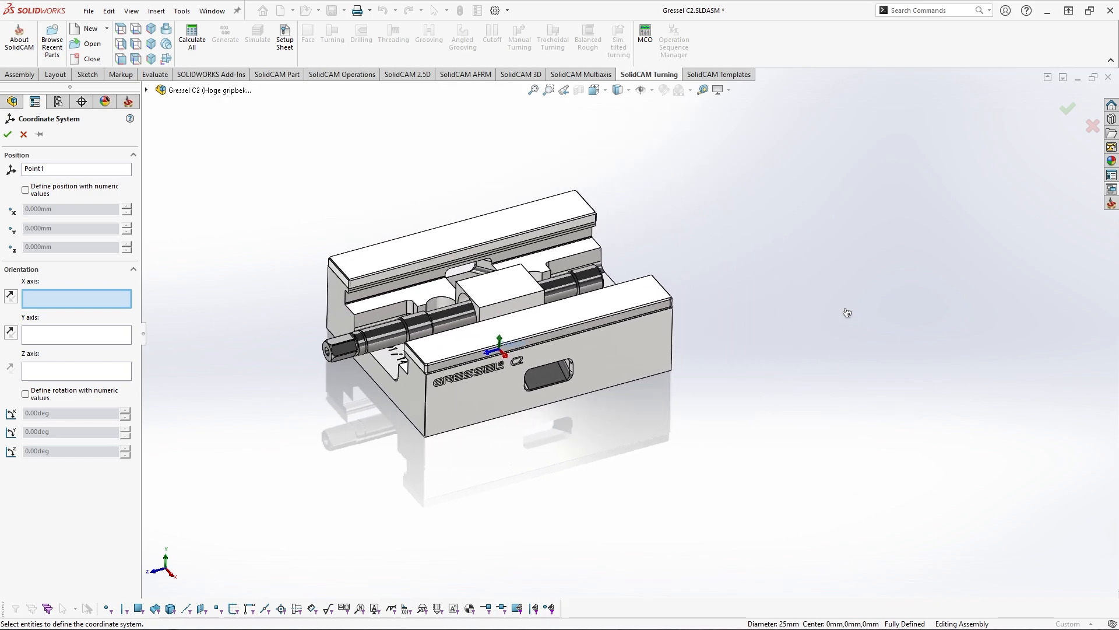
drag(785, 253, 936, 255)
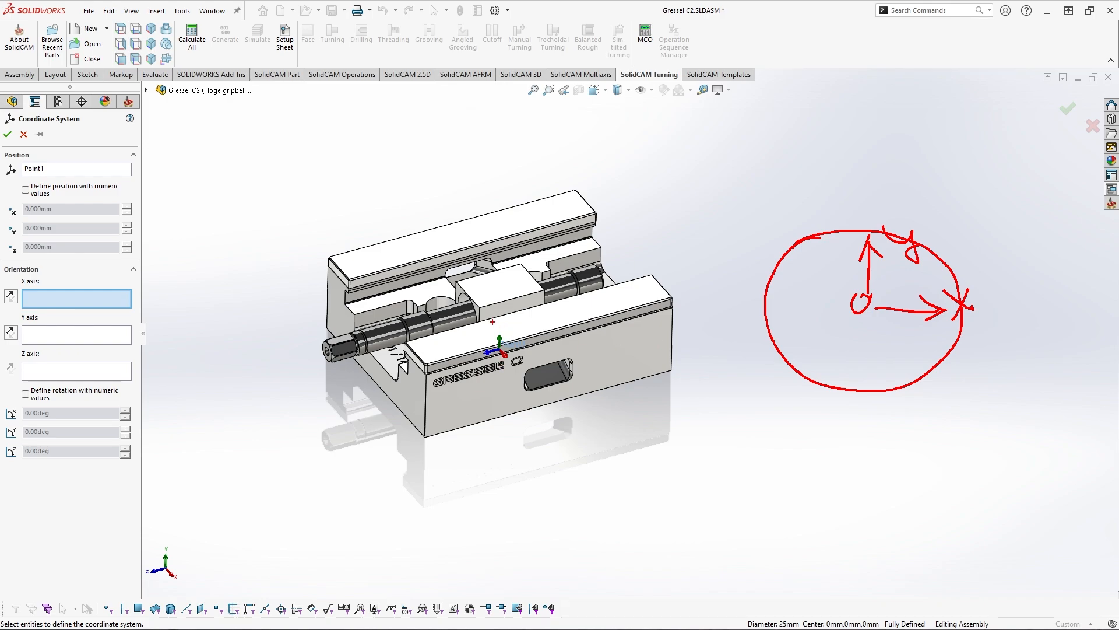
drag(461, 316, 539, 376)
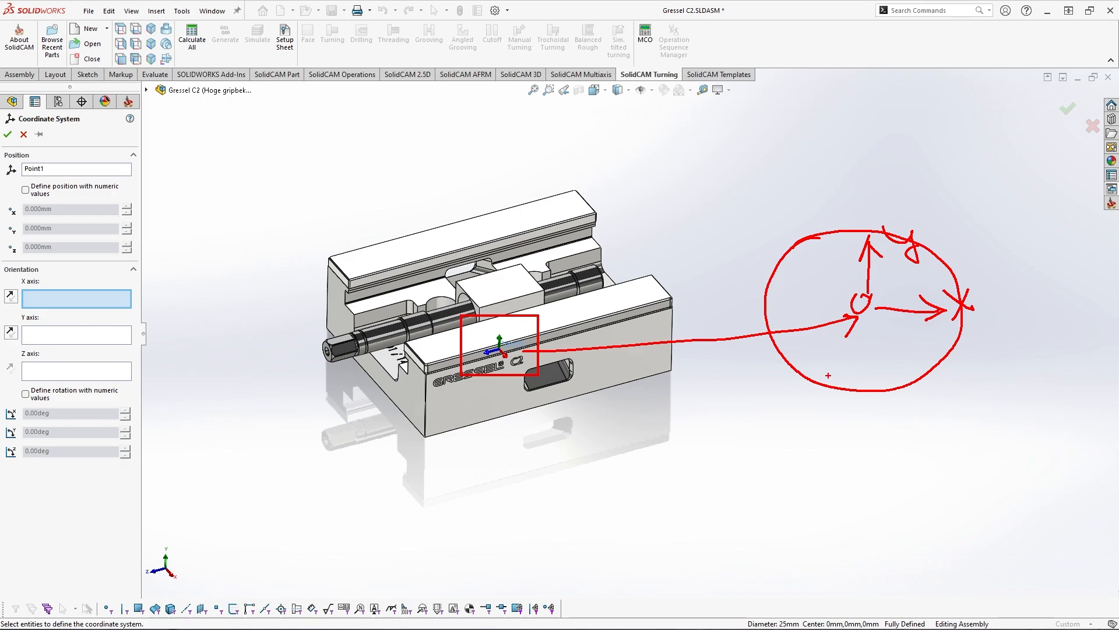
Align the coordinate system's X axis to the base's short bottom edge, Y to its long bottom edge and Z to the vertical corner edge
key(Escape)
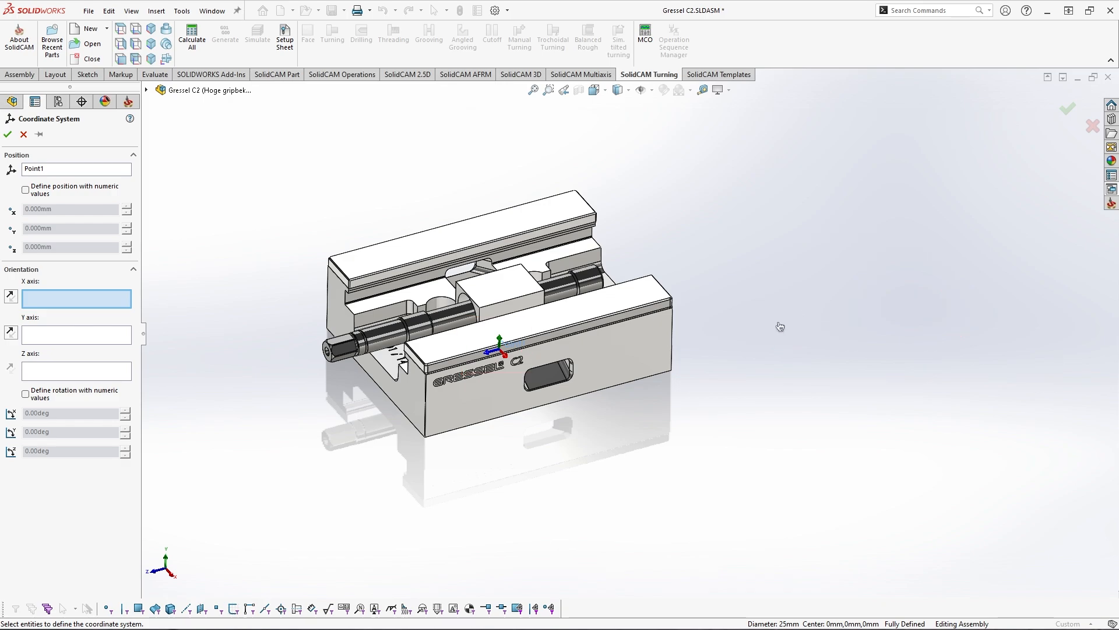
scroll(512, 355, down, 2)
middle_drag(550, 371, 492, 352)
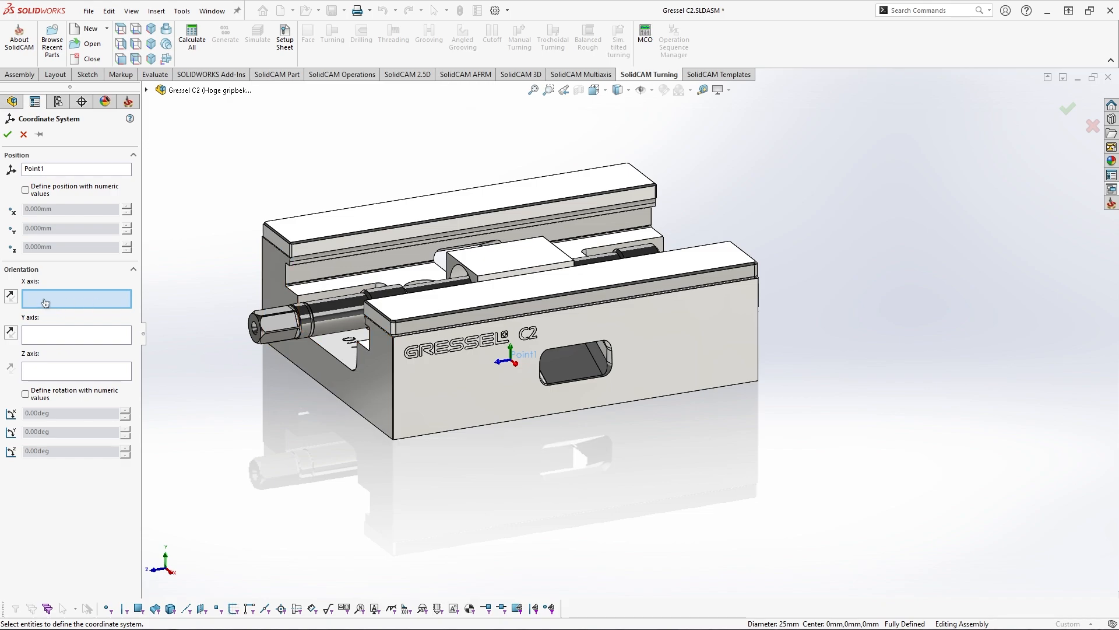
click(325, 390)
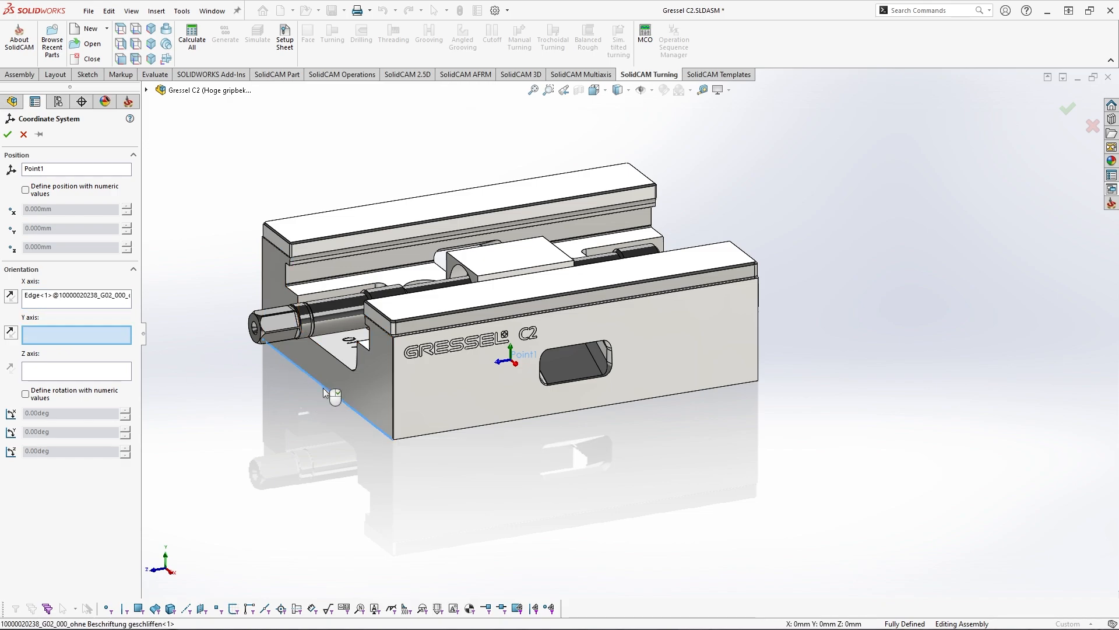
click(475, 425)
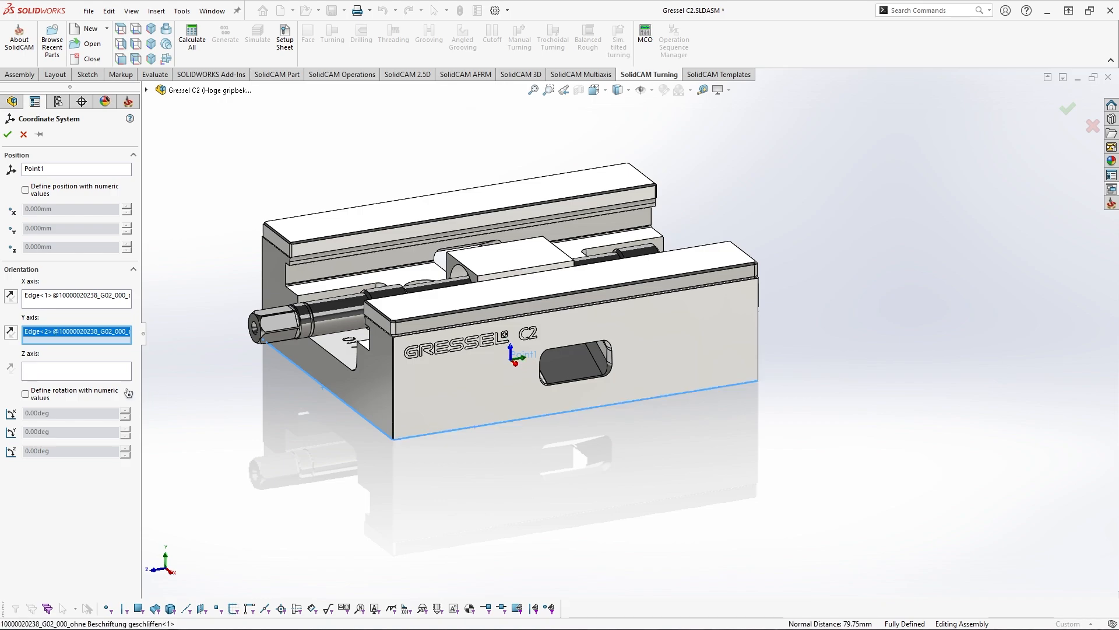
click(395, 381)
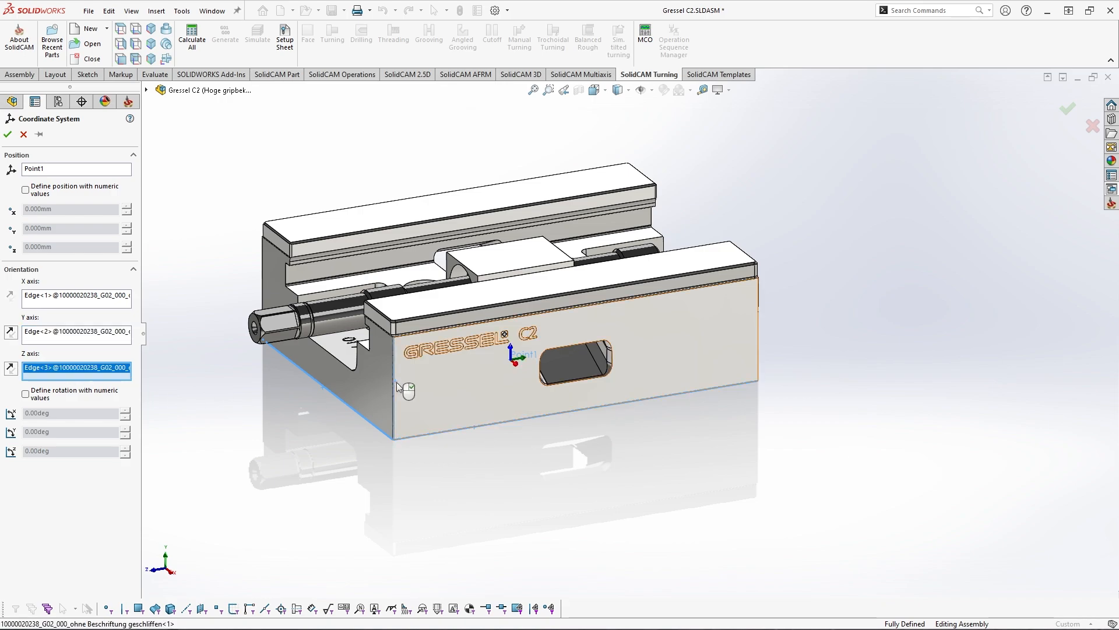
middle_drag(406, 389, 551, 381)
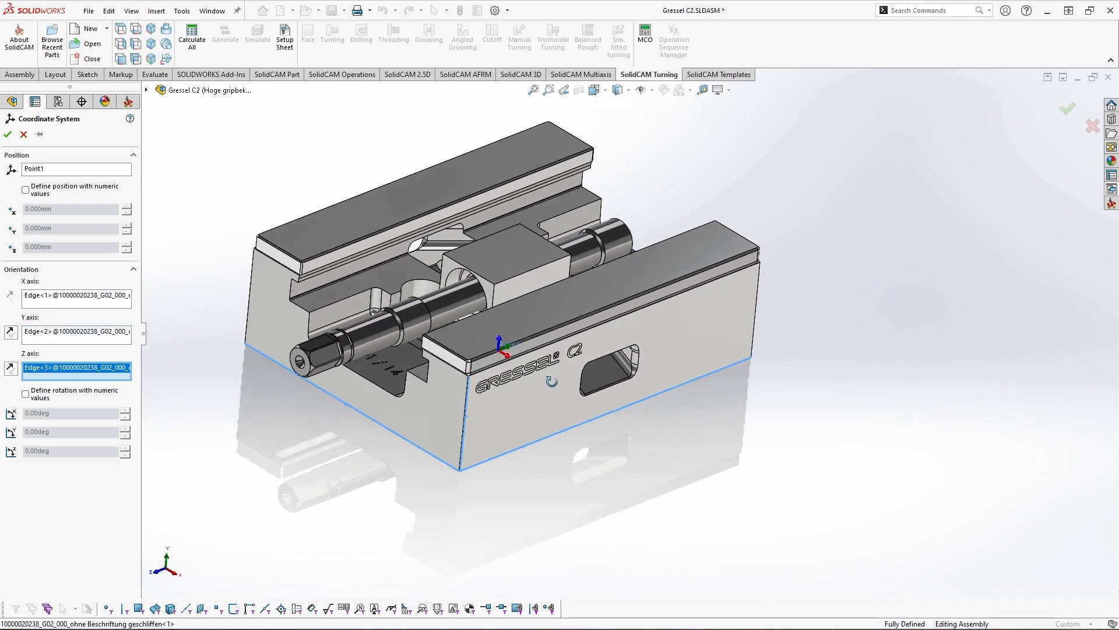
click(8, 134)
Rename the new coordinate system at the vise base as Main CS
key(F2)
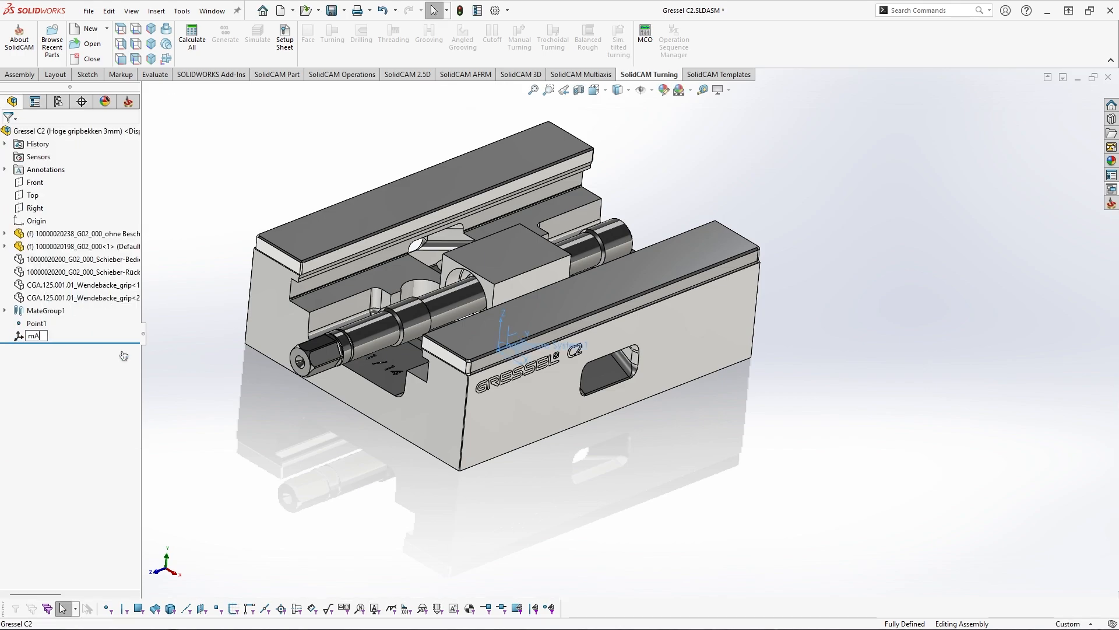
text(Main)
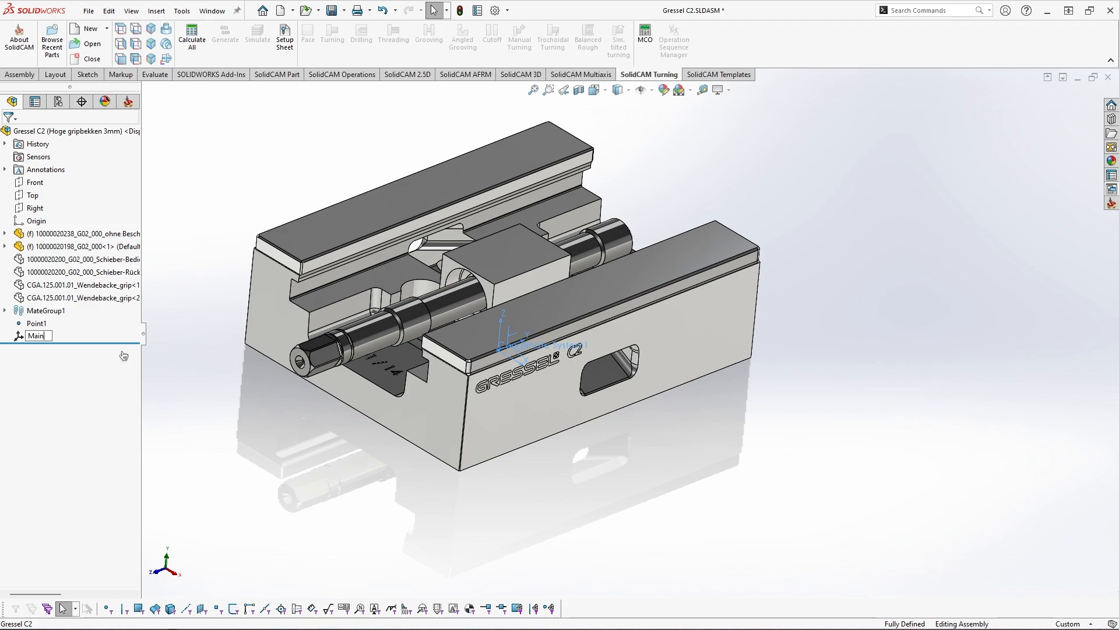
text( CS)
key(Return)
click(675, 424)
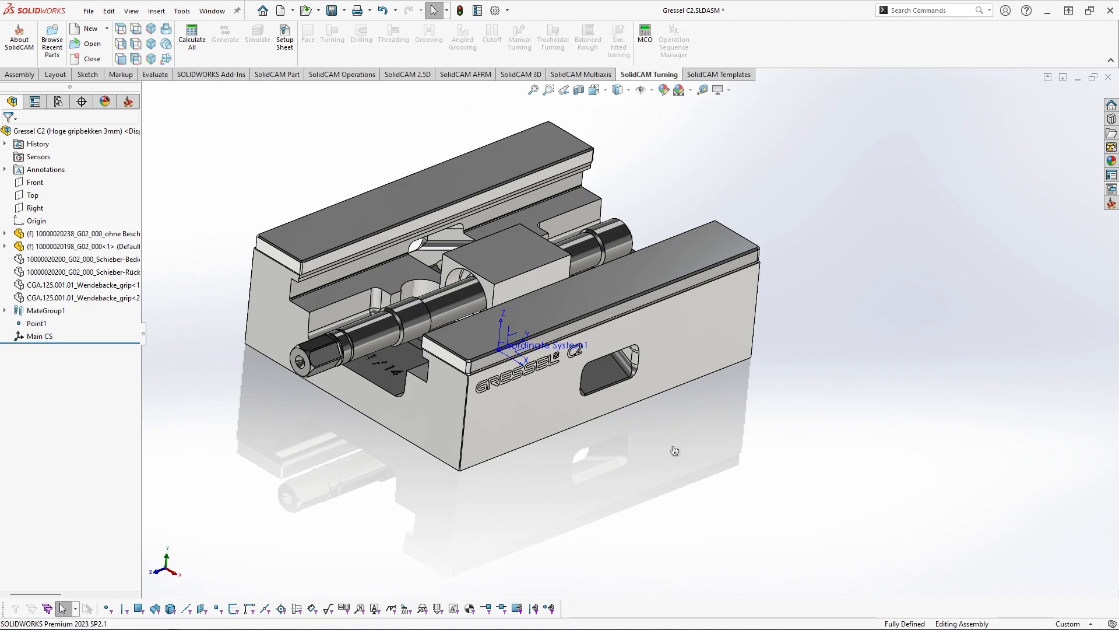
middle_drag(665, 432, 649, 415)
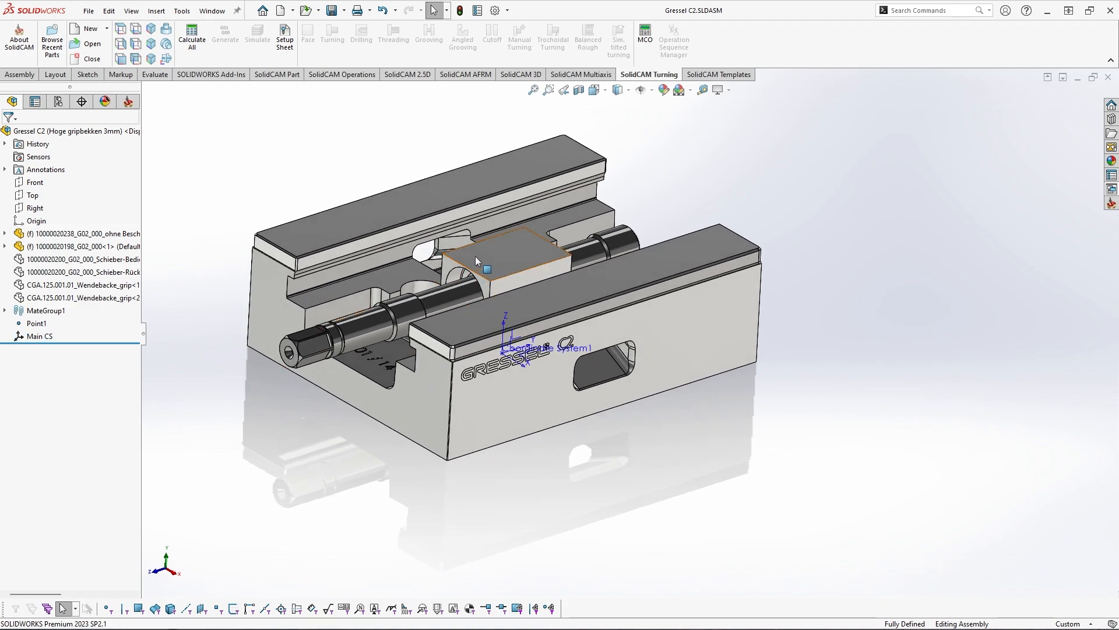
Show the spindle-side slide in the vise base and examine its travel direction relative to the Main CS axes
key(shift+Tab)
middle_drag(538, 228, 525, 436)
scroll(466, 261, down, 2)
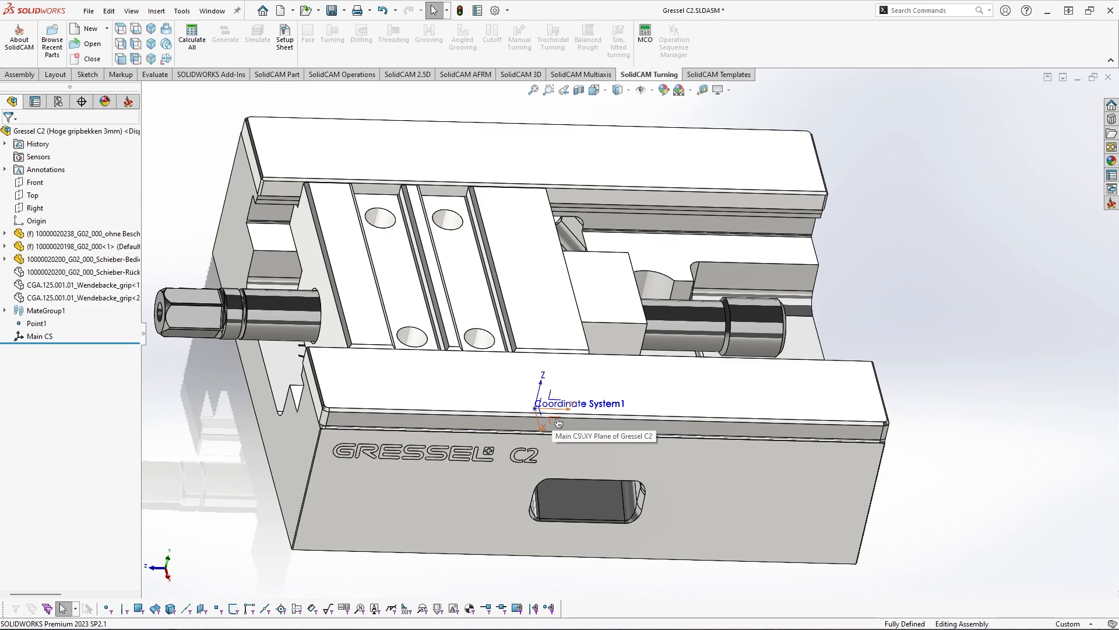
mouse_move(501, 289)
middle_down()
mouse_move(450, 309)
mouse_move(464, 375)
mouse_move(535, 358)
mouse_move(474, 332)
mouse_move(461, 303)
mouse_move(551, 216)
mouse_move(522, 326)
mouse_move(531, 287)
middle_up()
scroll(464, 376, up, 3)
key(ctrl+2)
mouse_move(219, 169)
ctrl+mouse_down()
mouse_move(490, 495)
mouse_move(543, 520)
ctrl+mouse_up()
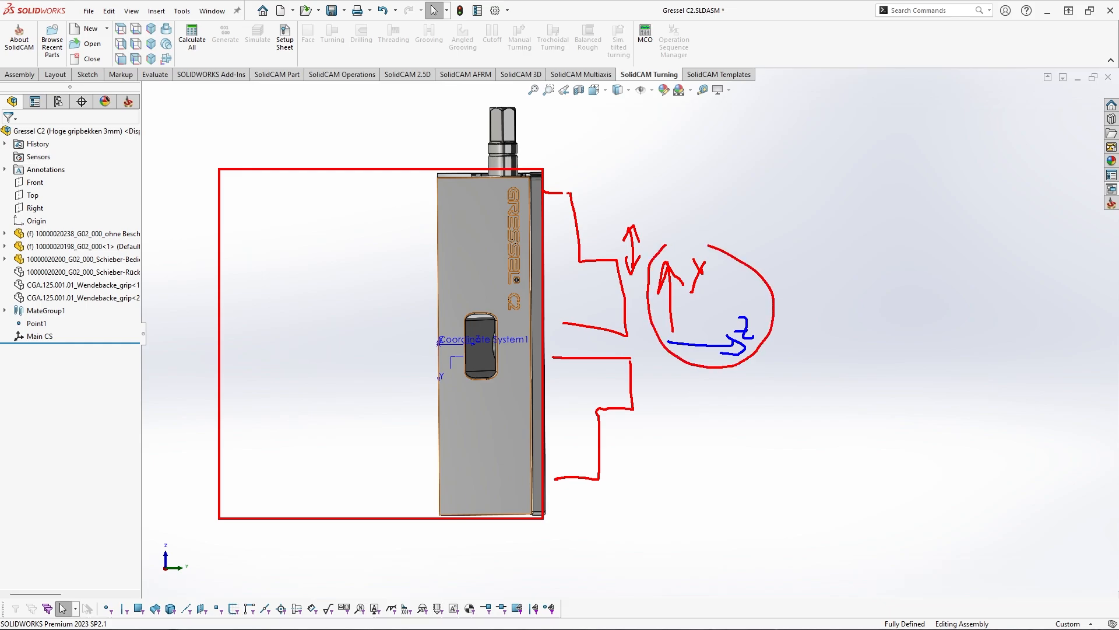
key(Escape)
mouse_move(553, 290)
middle_down()
mouse_move(495, 315)
mouse_move(527, 249)
mouse_move(508, 350)
mouse_move(551, 321)
middle_up()
scroll(526, 250, down, 4)
scroll(550, 331, down, 3)
Start a new coordinate system with its origin at the midpoint of the slide's top edge facing the vise center
click(534, 324)
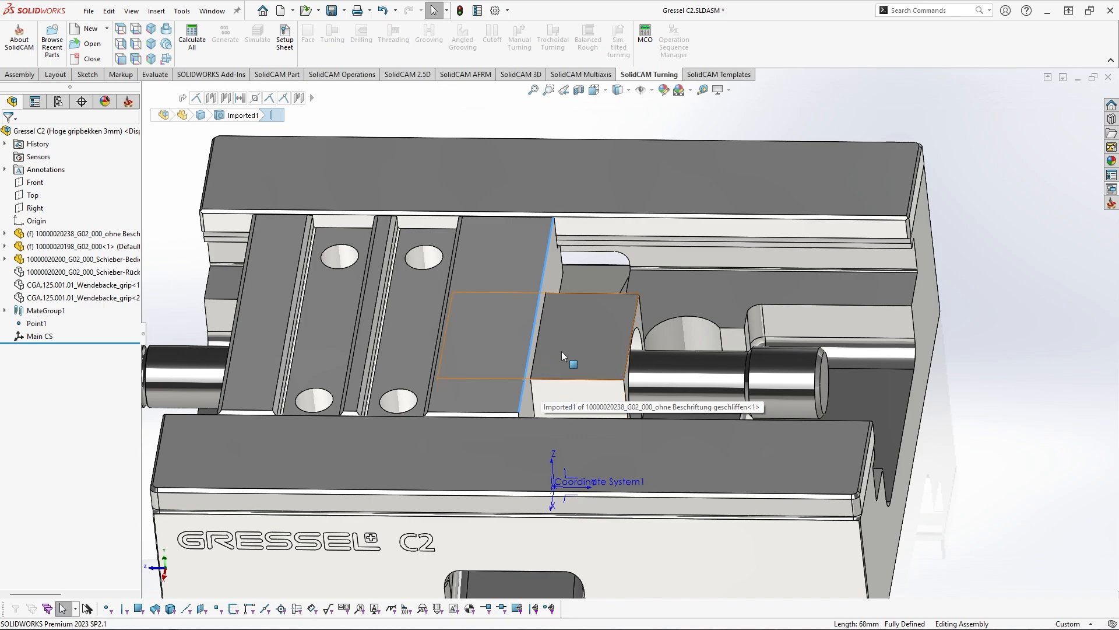
middle_drag(608, 456, 625, 448)
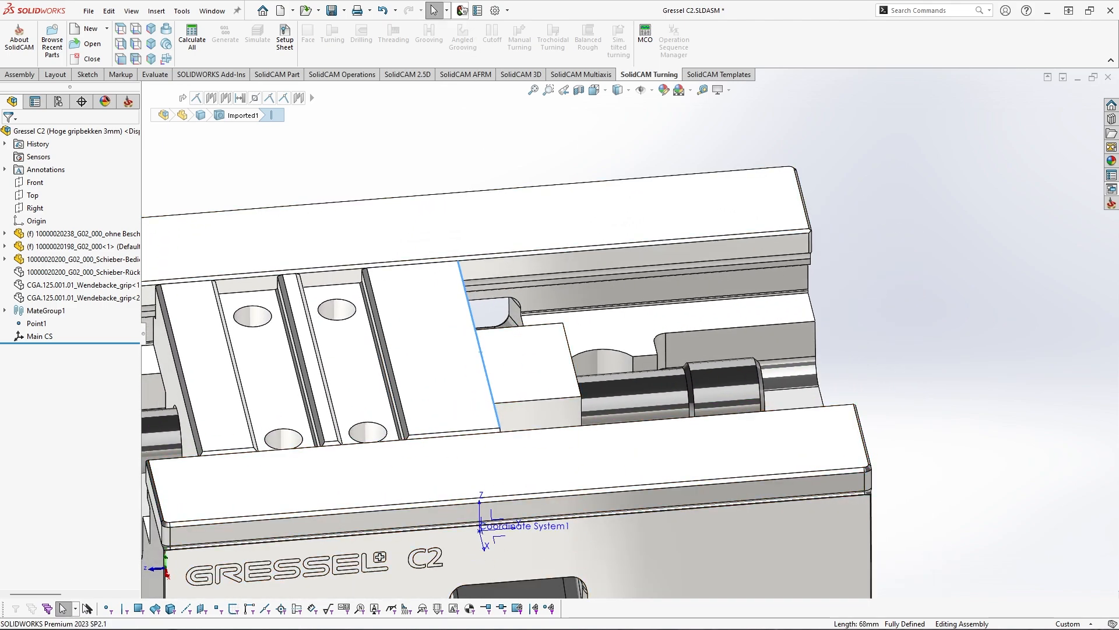
click(460, 10)
mouse_move(527, 314)
middle_down()
mouse_move(499, 388)
mouse_move(422, 413)
mouse_move(499, 389)
middle_up()
click(478, 385)
right_click(479, 385)
click(467, 378)
click(500, 390)
right_click(499, 389)
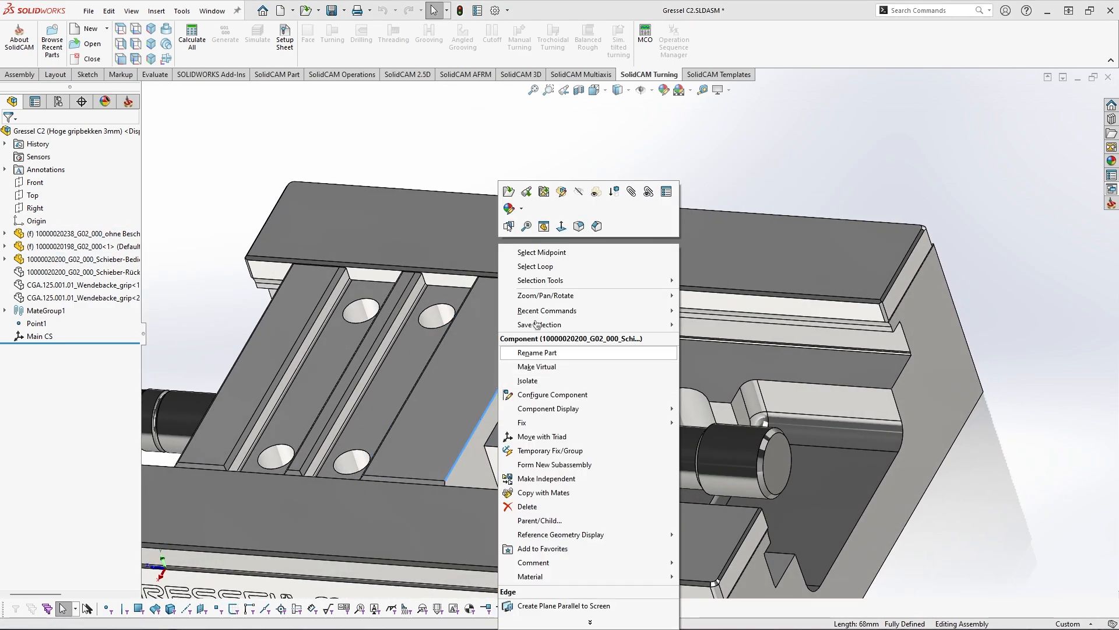
click(552, 261)
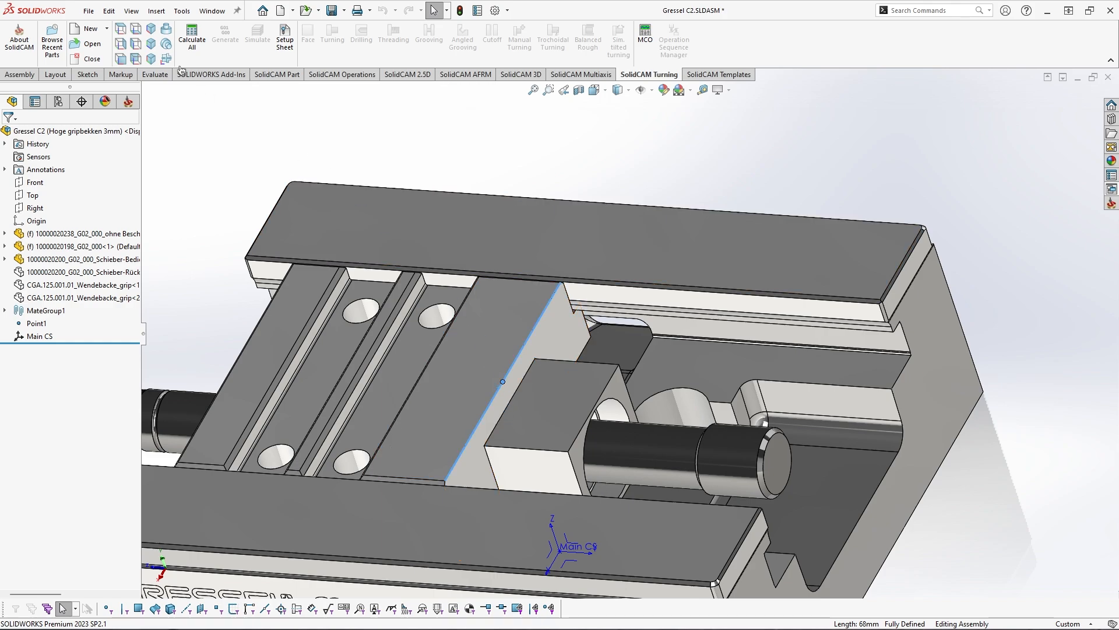
click(156, 10)
mouse_move(209, 215)
click(306, 238)
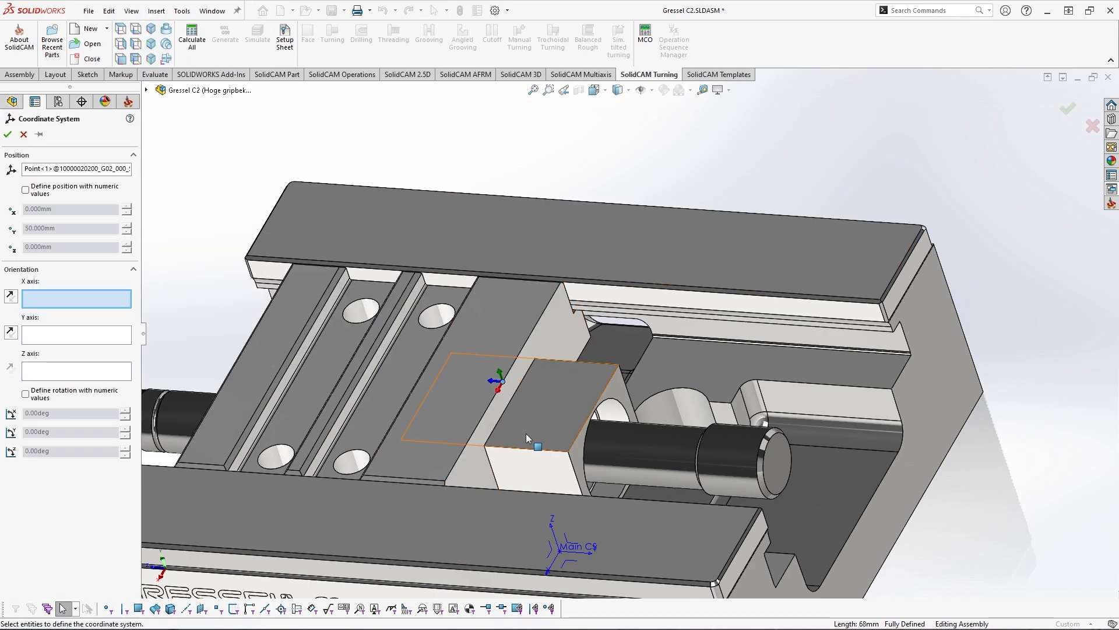
Align X to the base rail's long inner top edge, Y reversed to the slide's inner top edge and Z to the slide's top face
ctrl+middle_drag(453, 466, 491, 408)
click(430, 419)
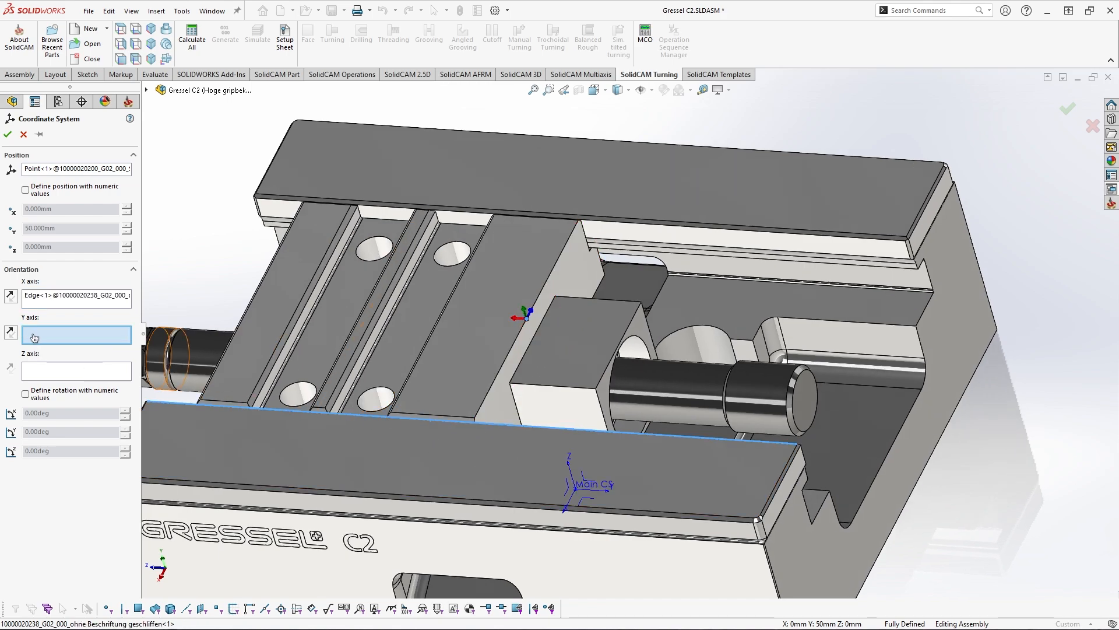
click(555, 271)
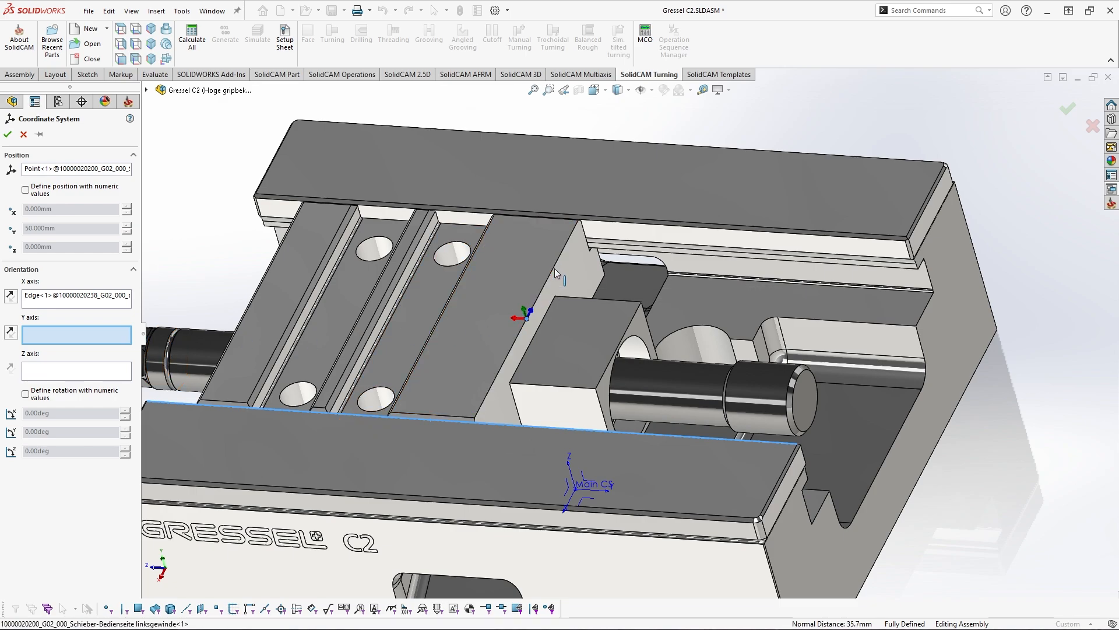
click(50, 373)
click(481, 334)
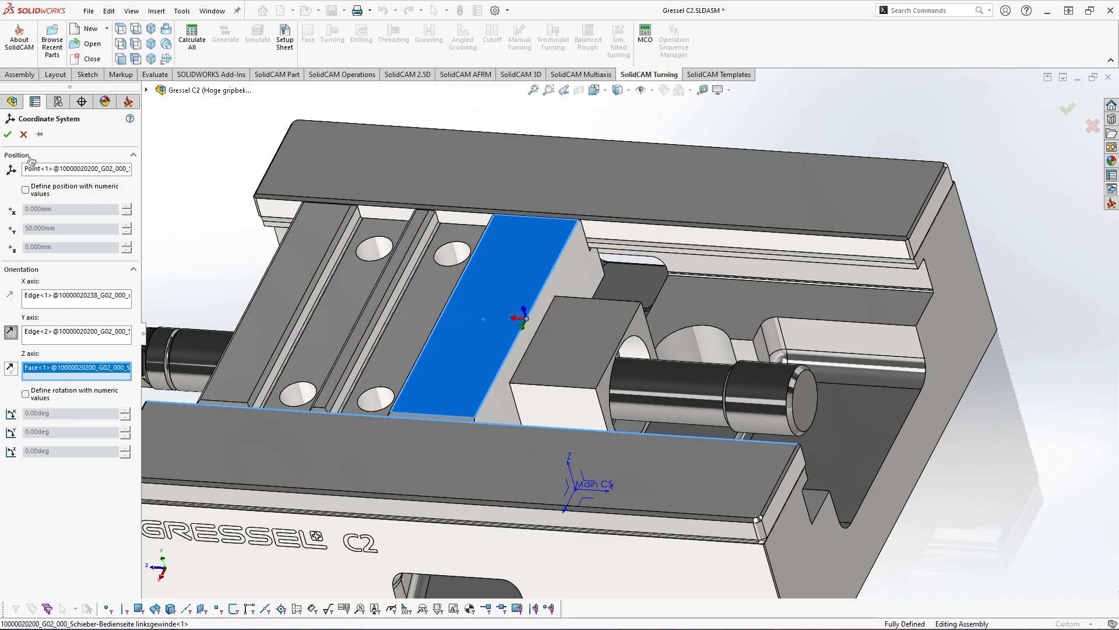
click(7, 135)
Rename the slide's coordinate system as Linear CS, then rebuild and save the assembly
click(63, 348)
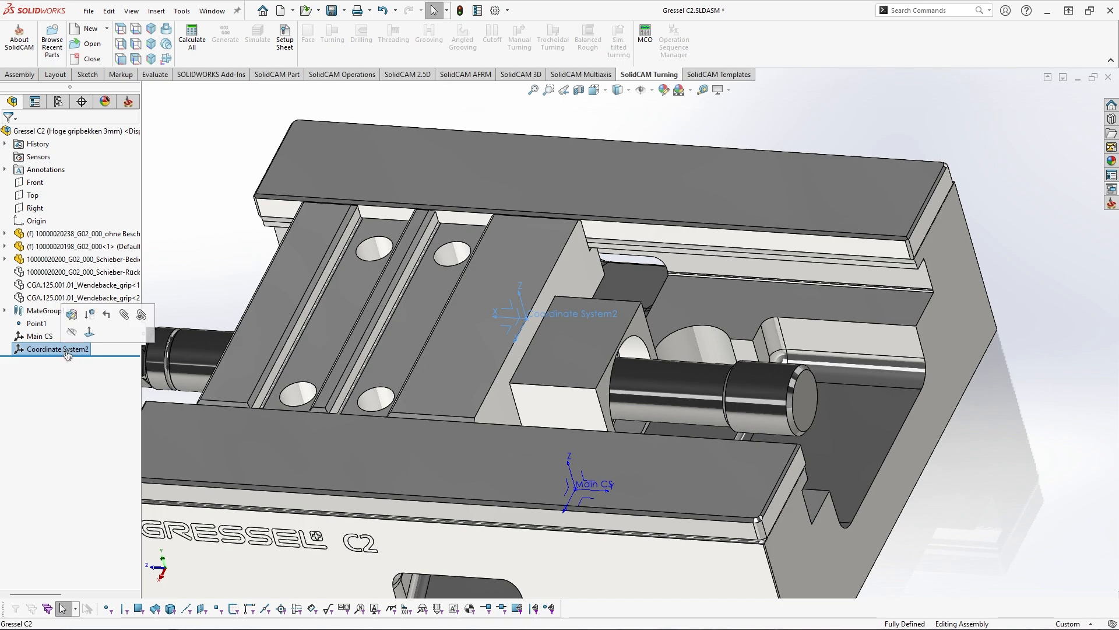
text(Line)
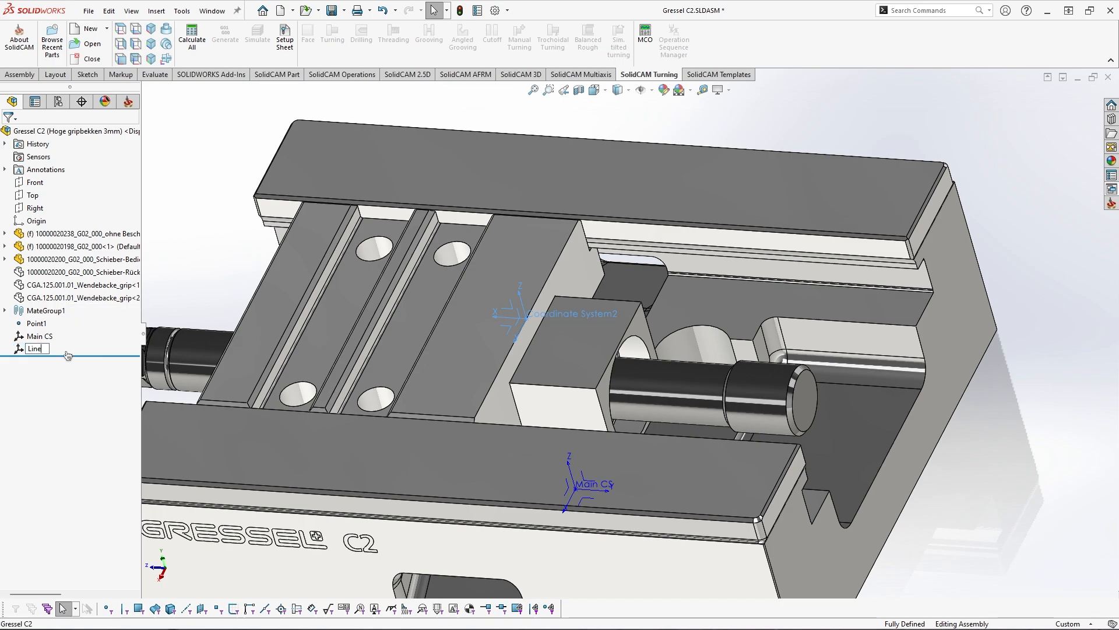
text(ar CS)
key(Return)
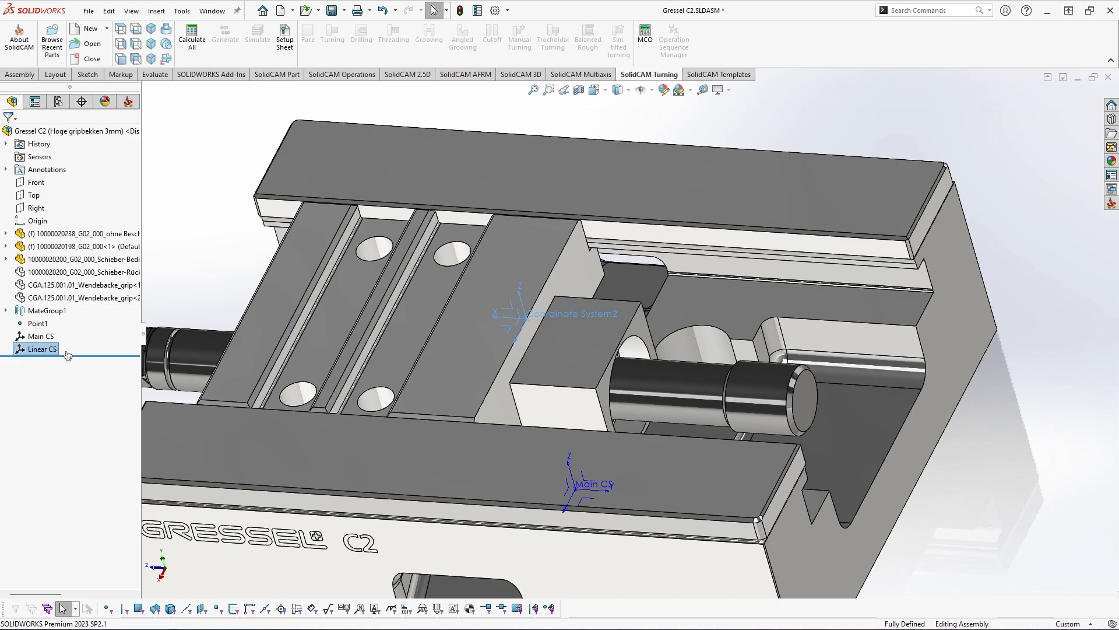
click(461, 10)
key(ctrl+s)
Examine the slide's three raised top faces and the recessed face with two holes that locate the jaw
ctrl+middle_drag(439, 312, 488, 302)
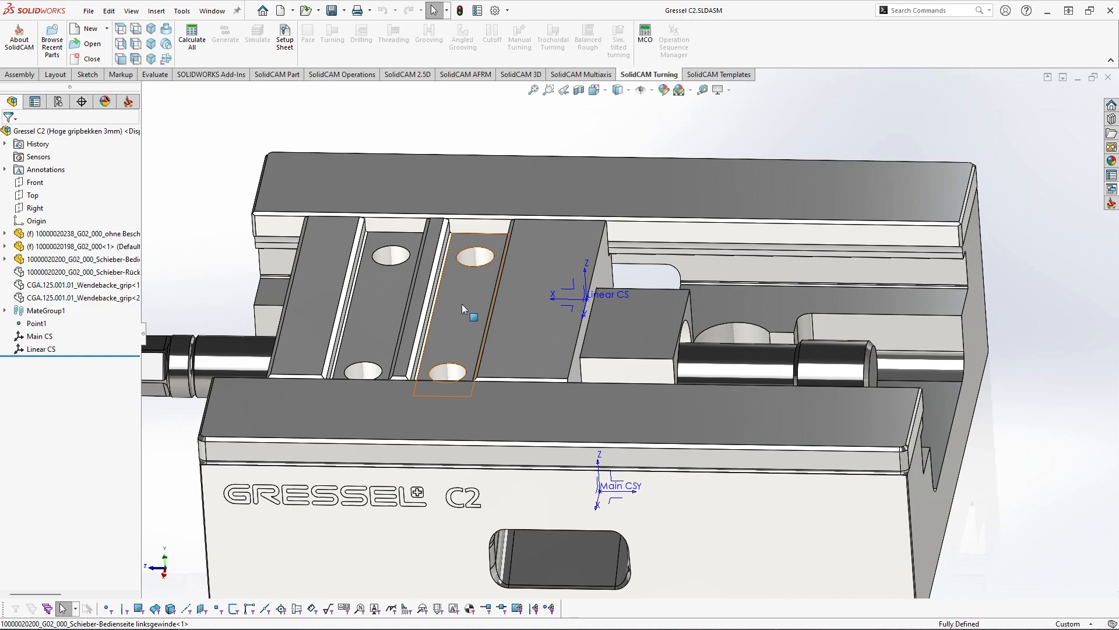
click(317, 279)
ctrl+click(421, 287)
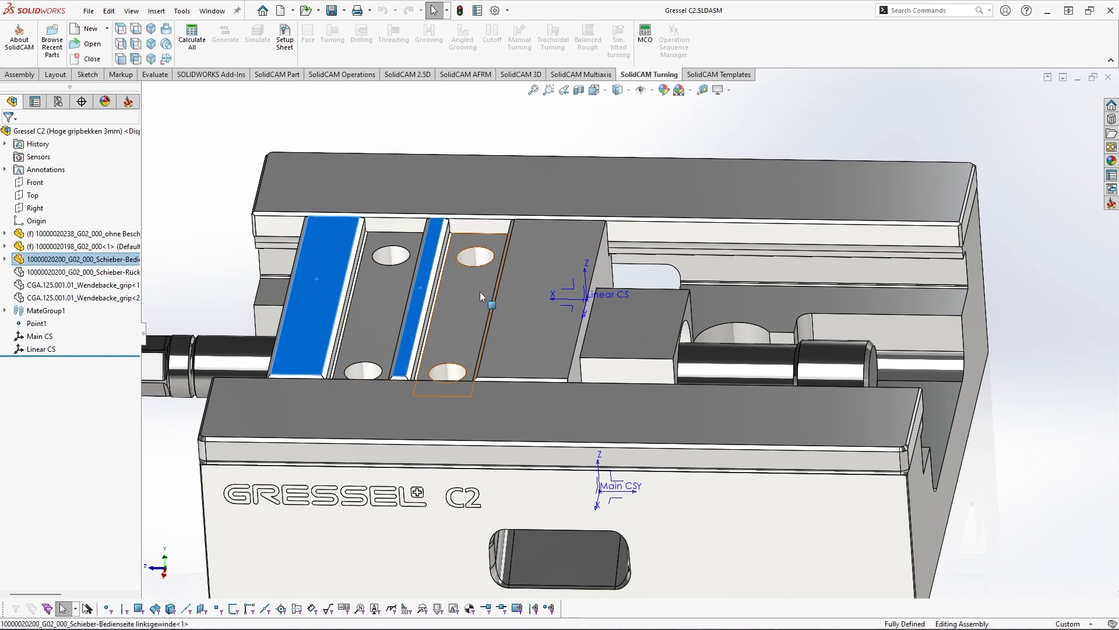
ctrl+click(528, 293)
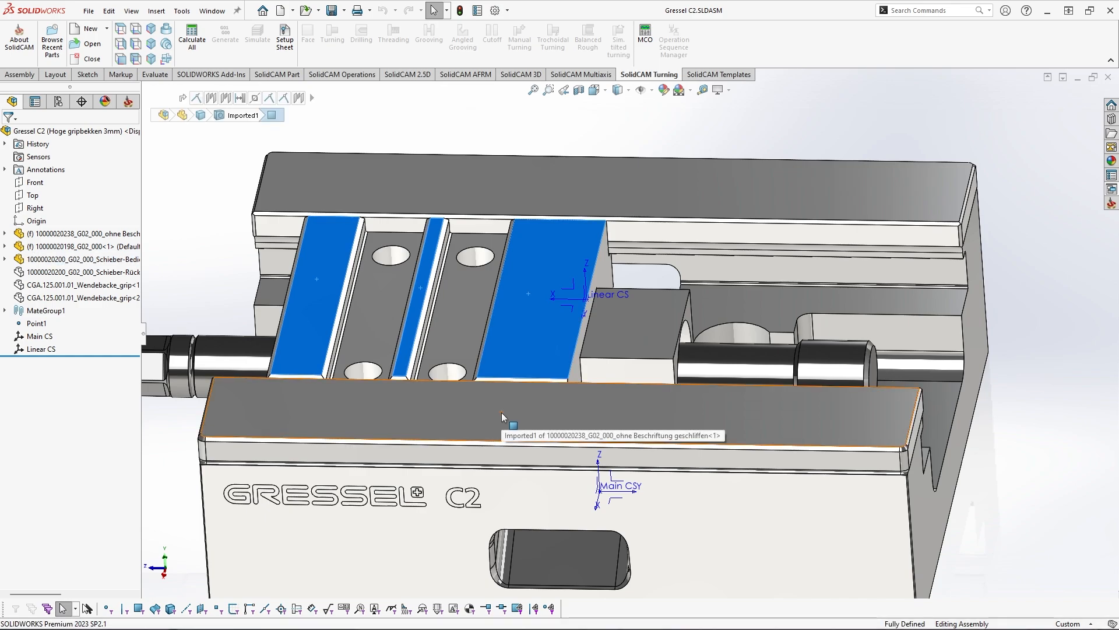
click(534, 147)
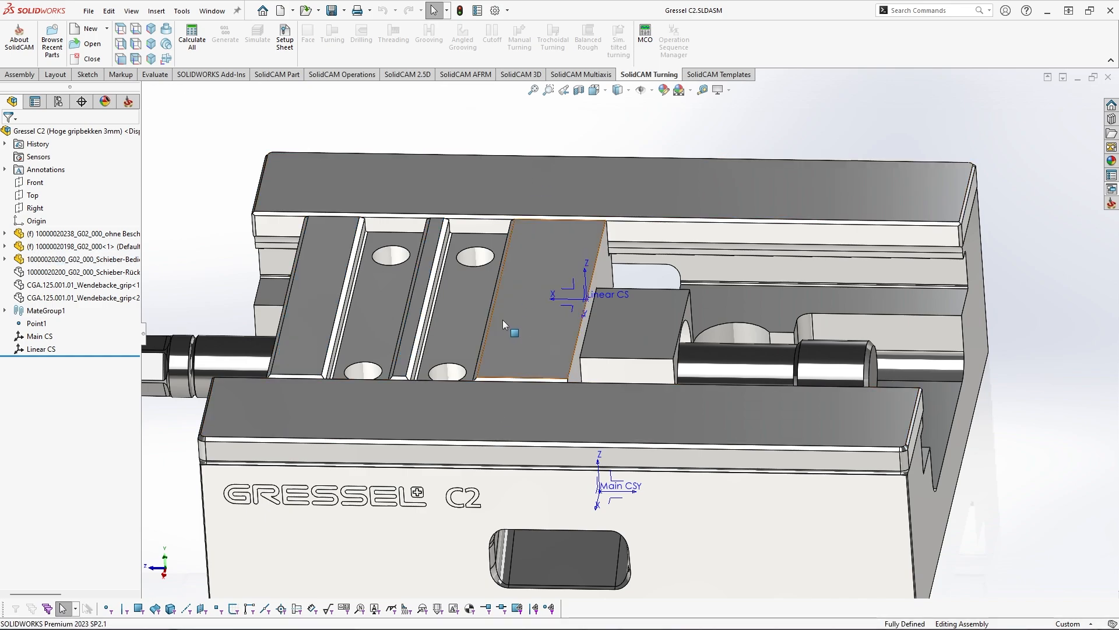
click(472, 318)
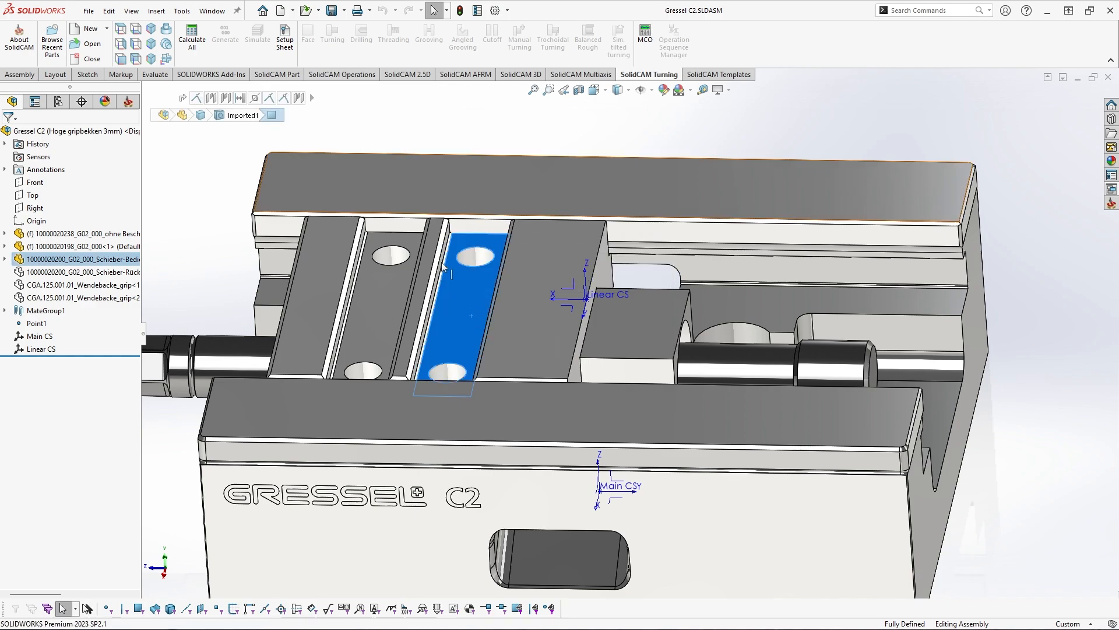
click(476, 310)
Hide the vise base and the slide, and show the spindle-side jaw from below
key(Tab)
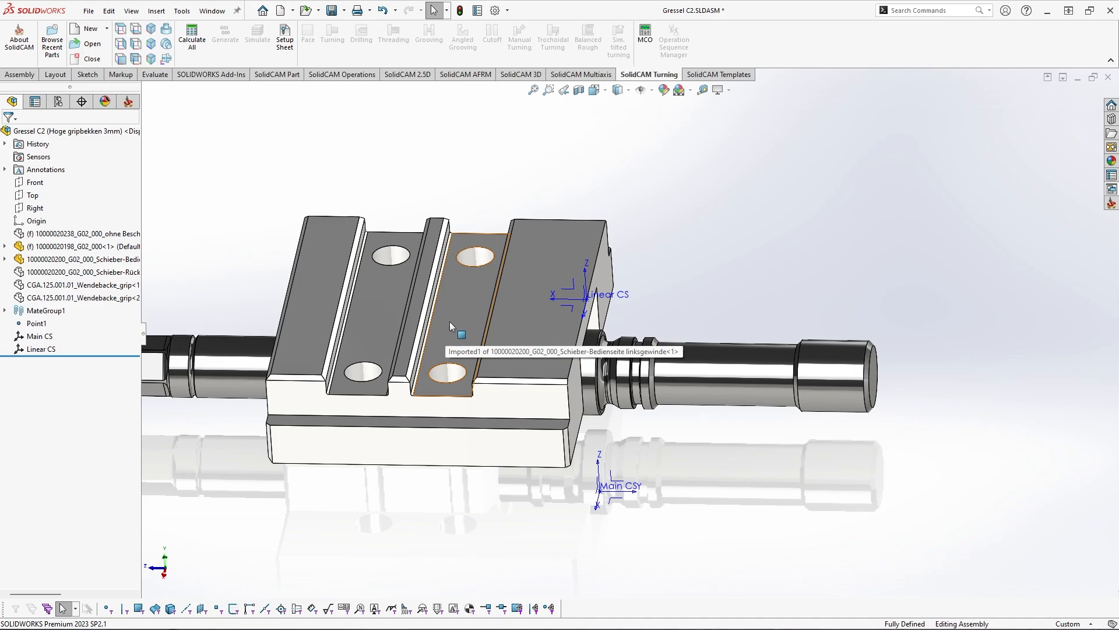
key(Tab)
key(shift+Tab)
key(shift+Tab)
key(shift+Tab)
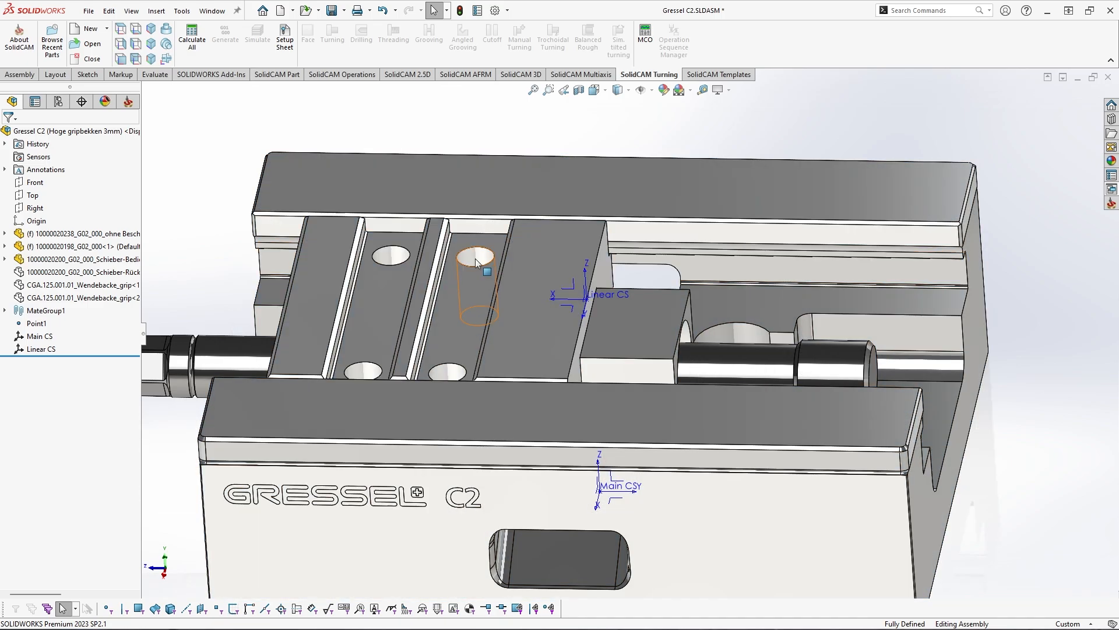
key(Tab)
key(Tab)
middle_drag(520, 349, 530, 223)
scroll(461, 279, down, 2)
middle_click(461, 287)
middle_drag(461, 287, 456, 304)
Create a reference point at the center of the recessed face with two holes on the jaw's underside
click(466, 313)
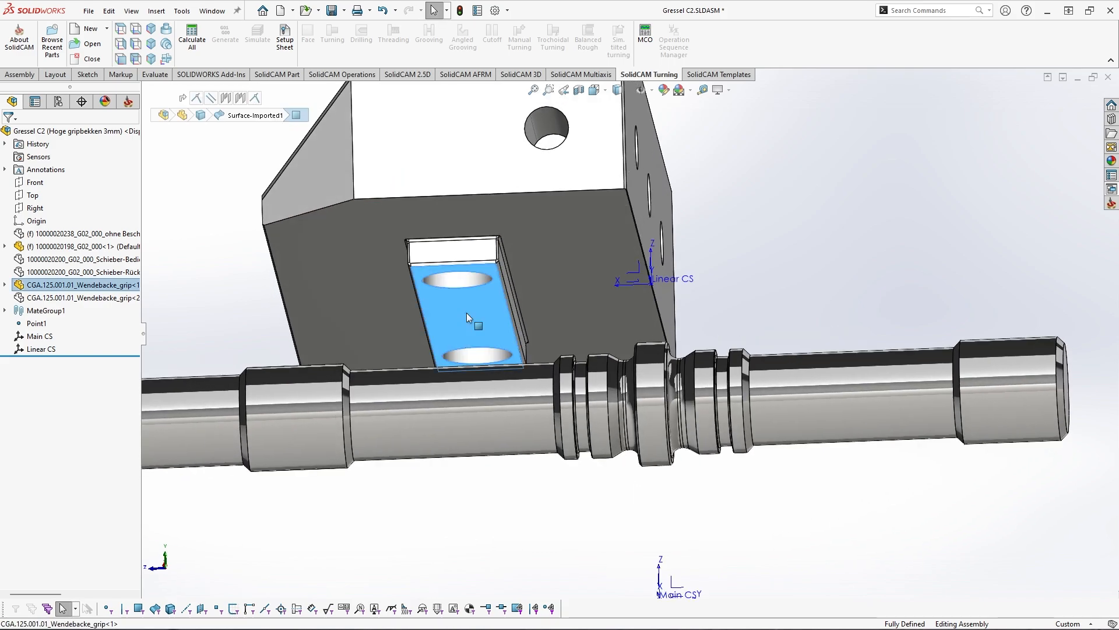
click(163, 16)
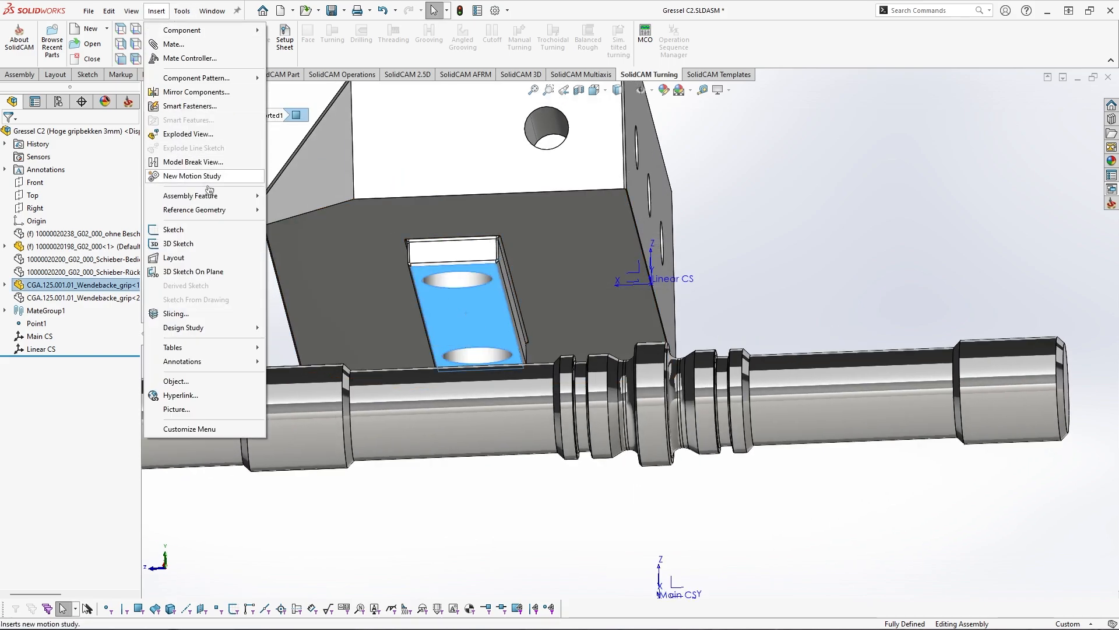
mouse_move(204, 209)
click(318, 254)
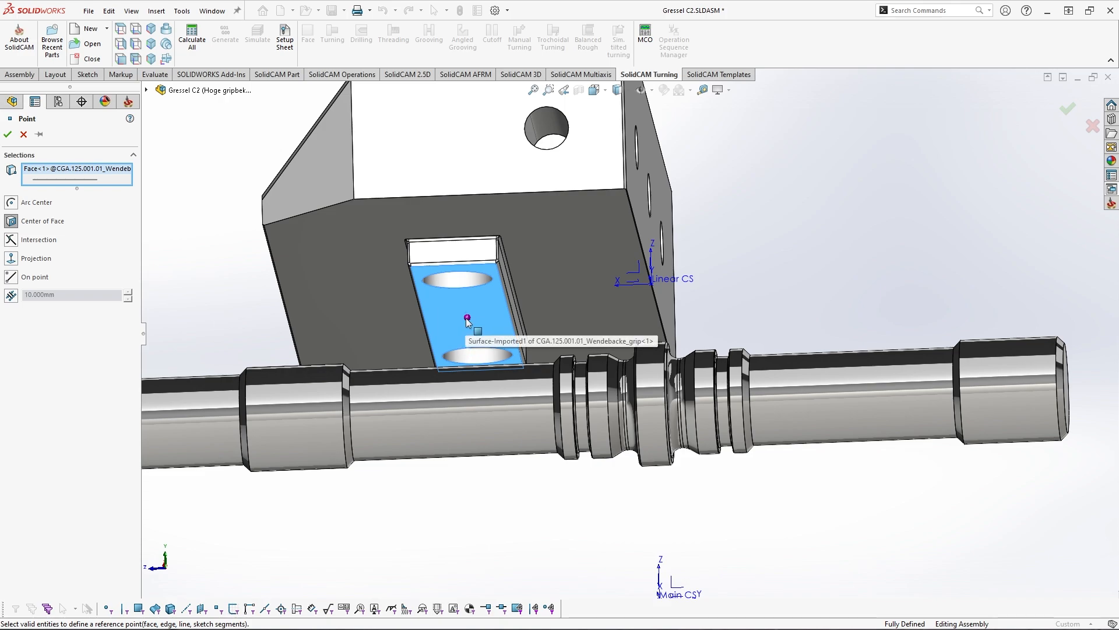
click(8, 135)
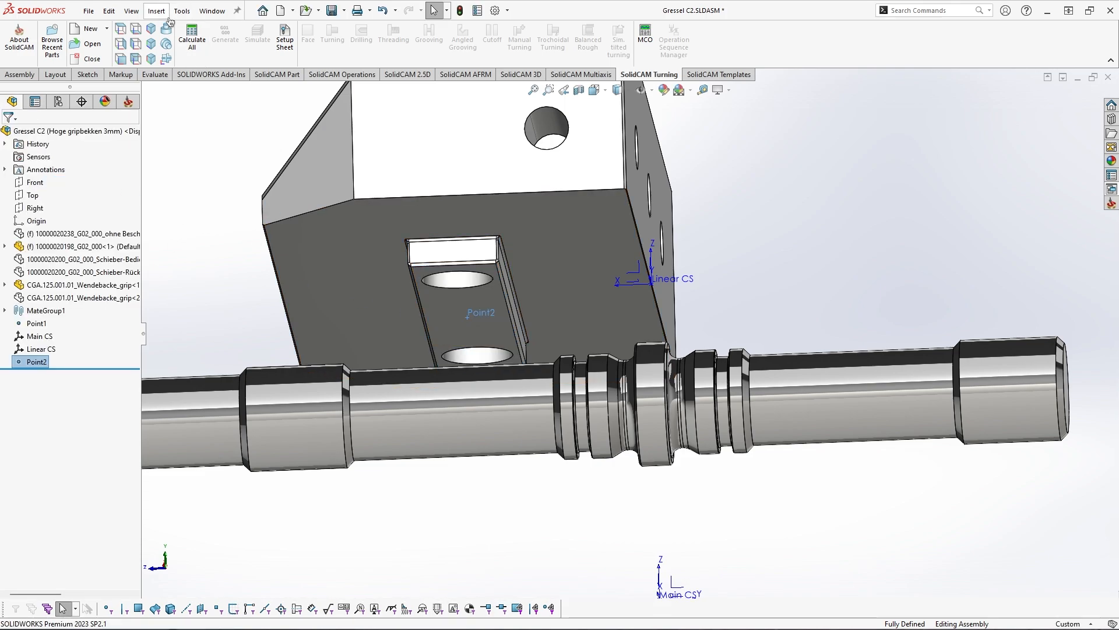
Define a coordinate system at the jaw's reference point, with X on its short bottom edge, Y on its long bottom edge and Z on its vertical edge
click(156, 11)
mouse_move(204, 210)
click(315, 237)
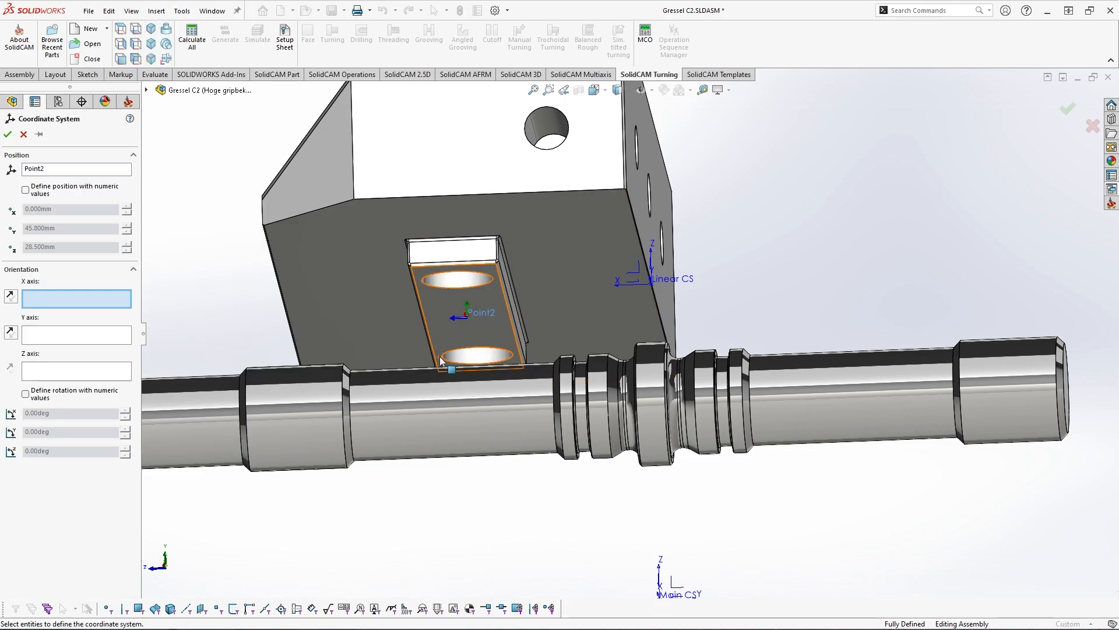
middle_drag(449, 292, 466, 333)
scroll(466, 333, up, 5)
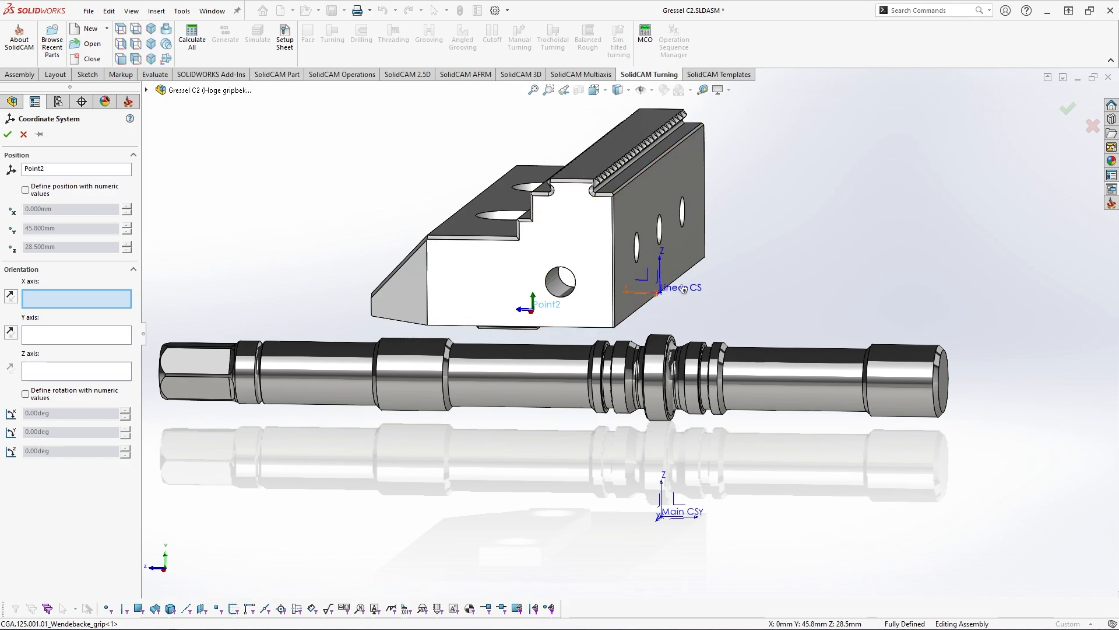
middle_drag(611, 243, 659, 322)
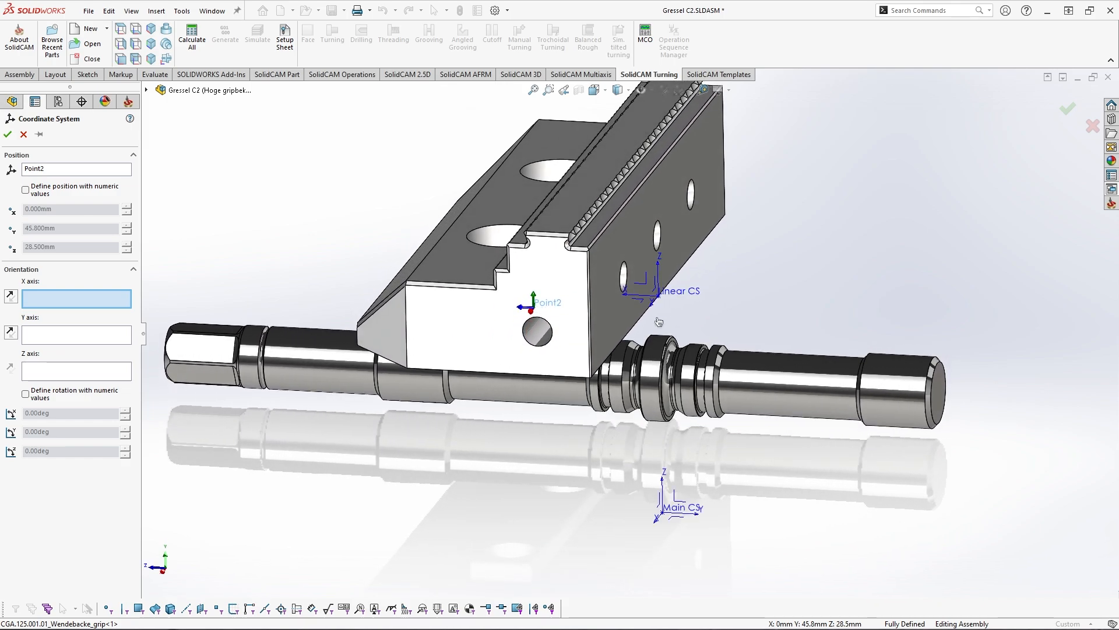
click(503, 373)
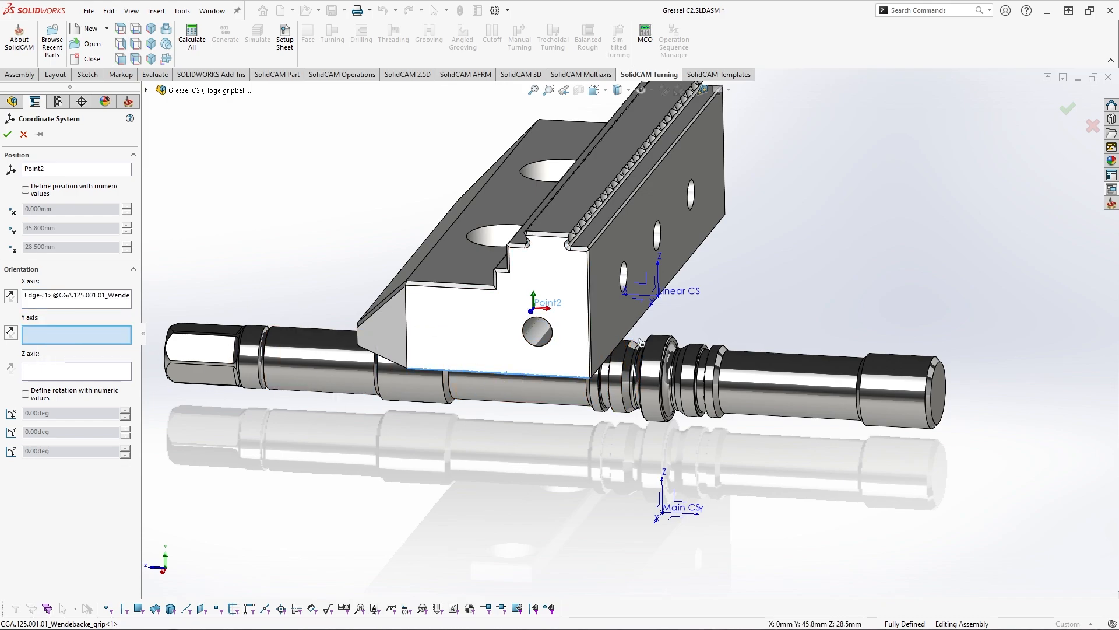
click(640, 331)
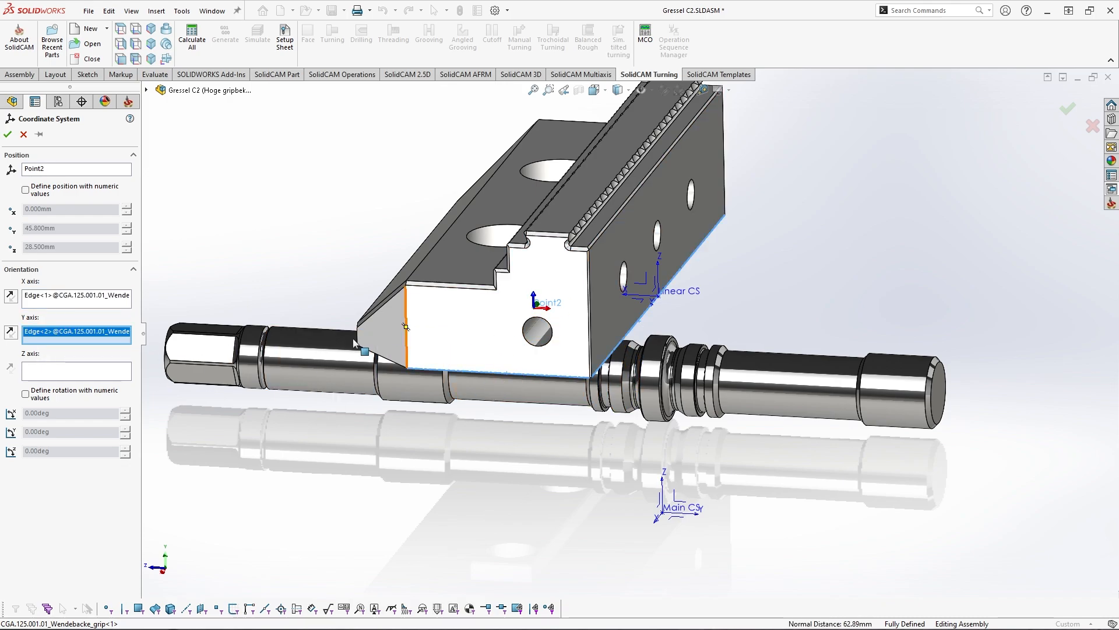
click(61, 377)
click(590, 289)
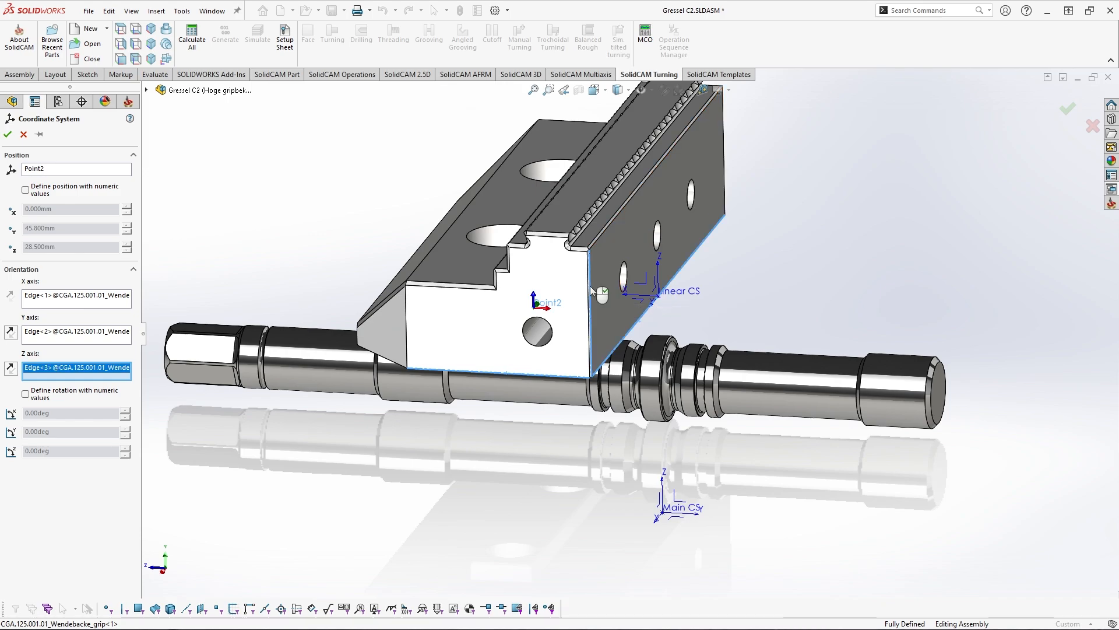
Reverse the Y axis direction of the jaw's coordinate system and accept the feature
middle_drag(590, 287, 580, 358)
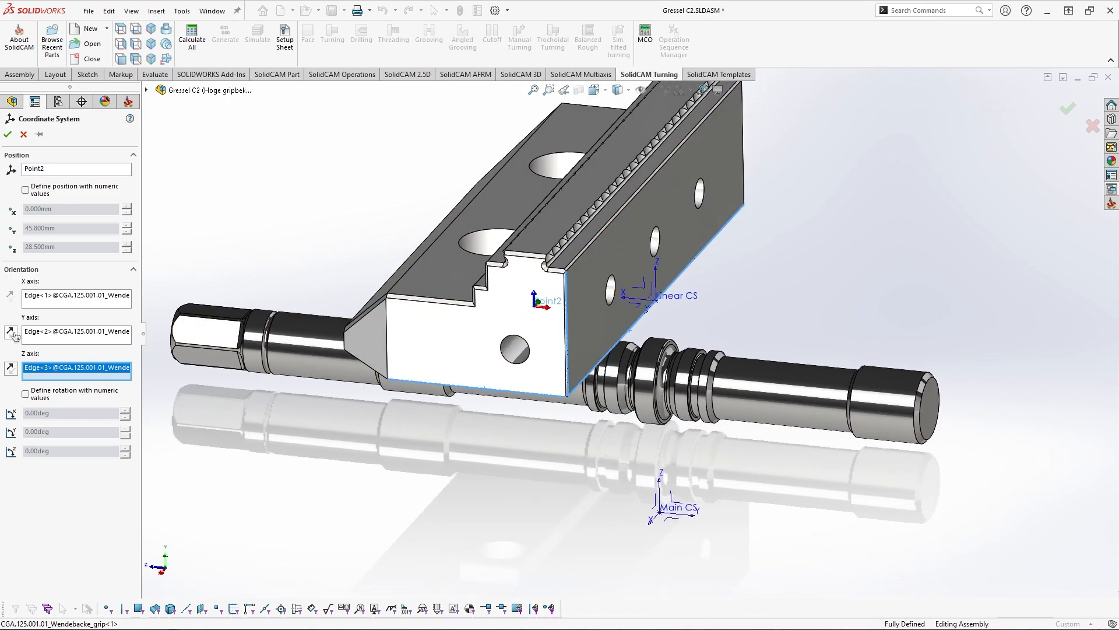
middle_drag(534, 298, 549, 301)
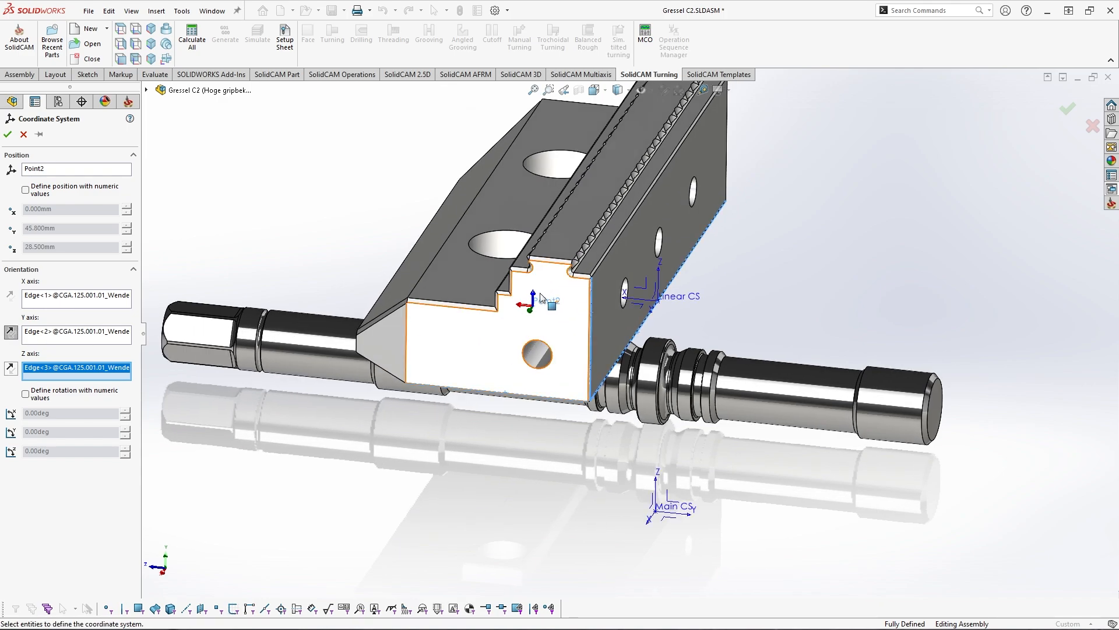
click(7, 135)
Rename the jaw's new coordinate system as Jaw pos 1
click(50, 375)
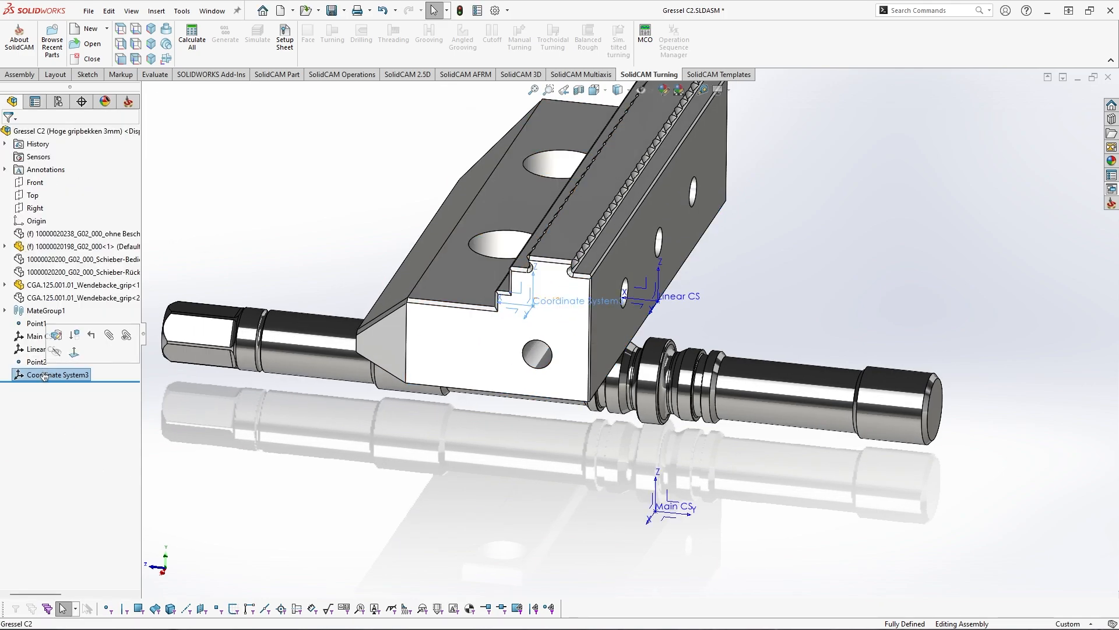
click(45, 375)
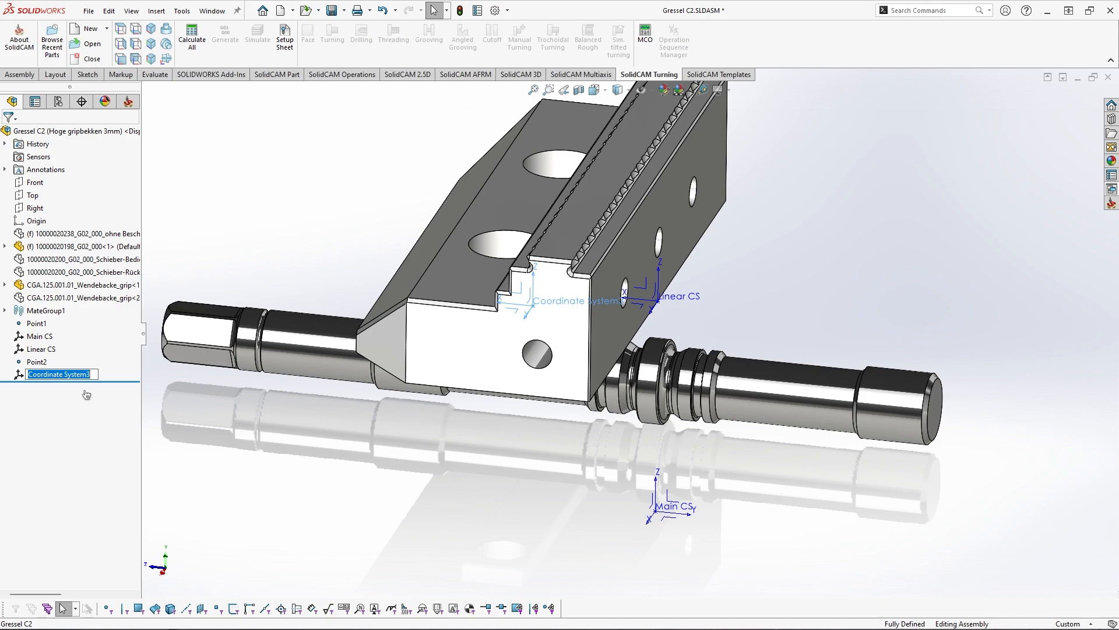
text(Jaw pos)
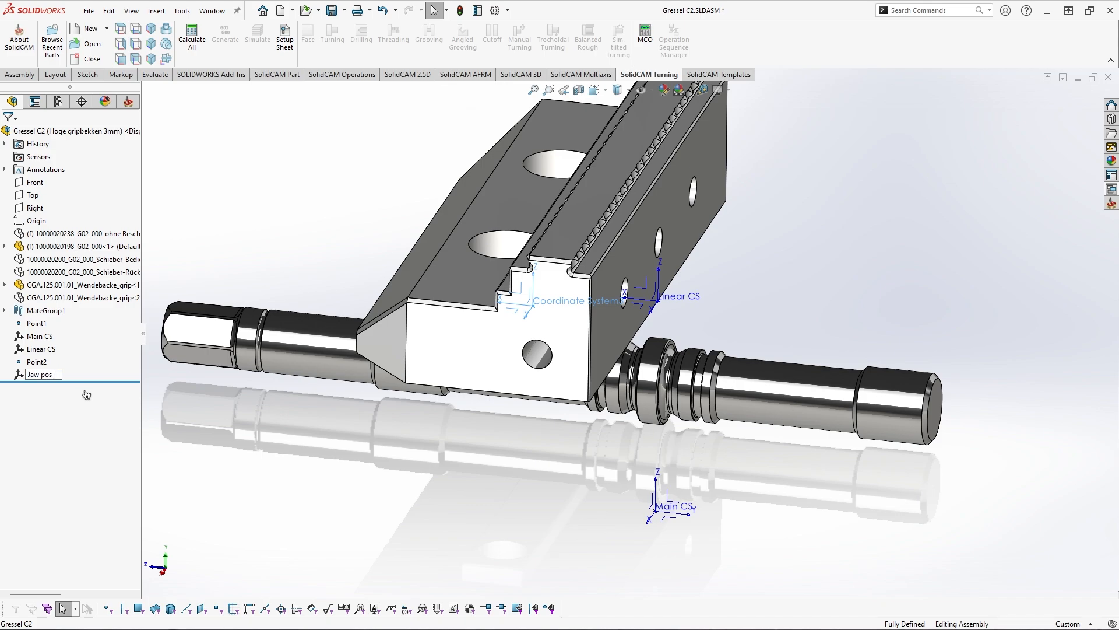
text( 1)
key(Return)
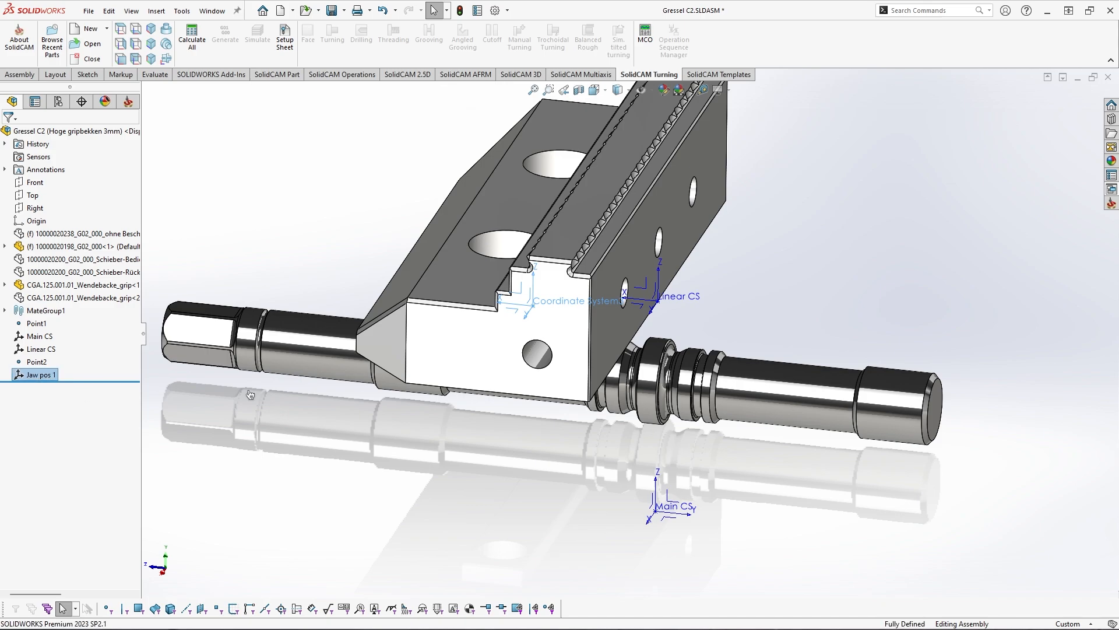
Show the hidden vise base and slide again, then rebuild the assembly
click(551, 465)
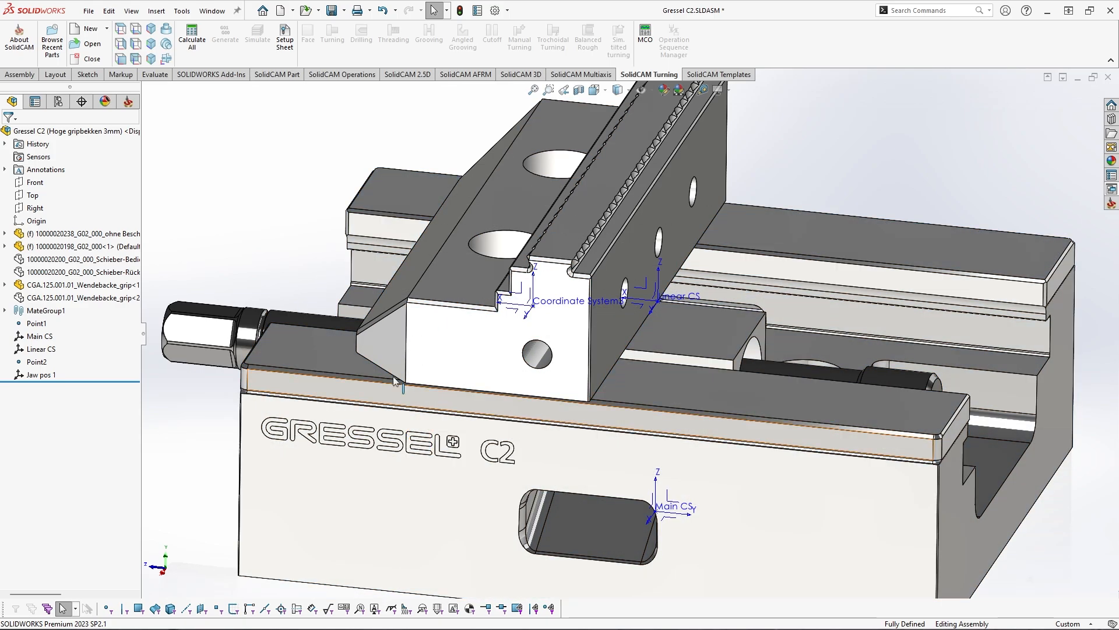
scroll(408, 382, down, 5)
scroll(284, 315, up, 5)
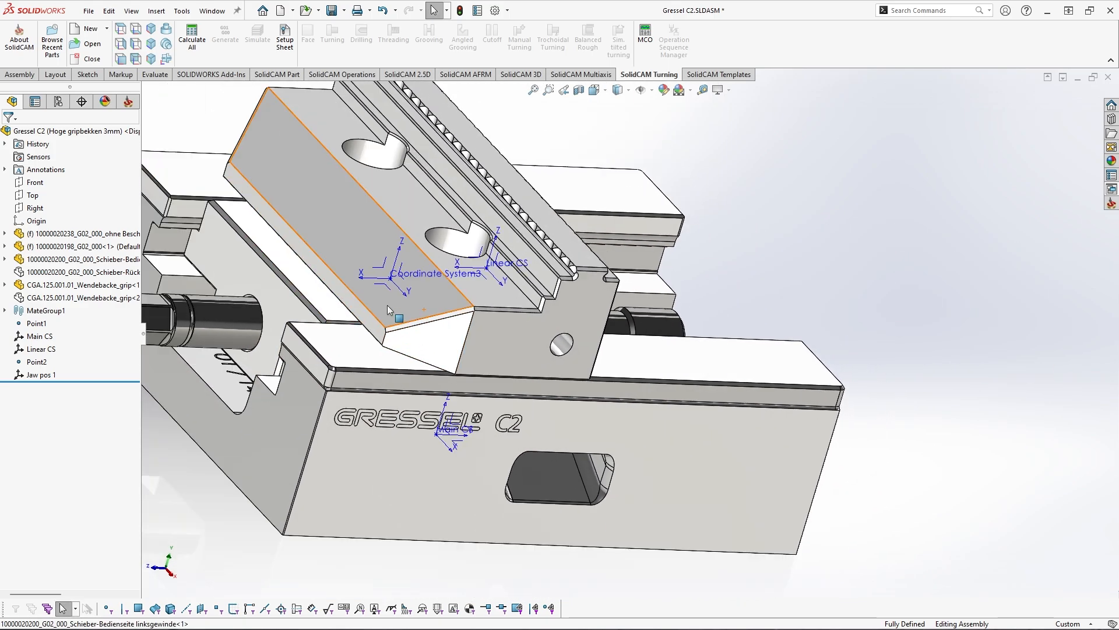
click(460, 11)
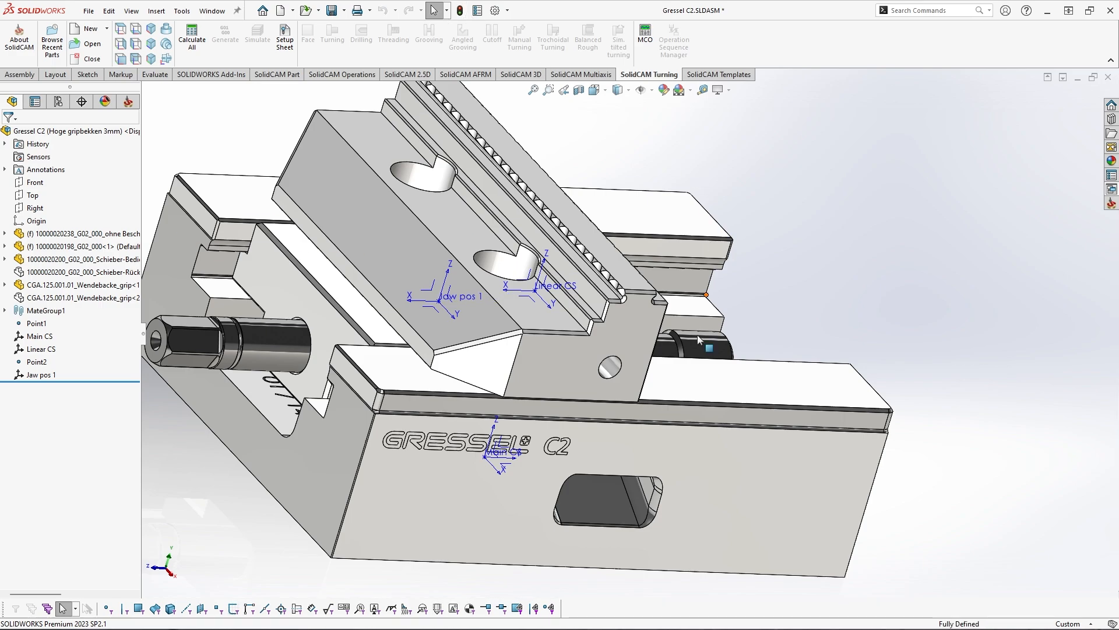
Hide the jaw and the slide so that only the vise base and the spindle parts stay displayed
middle_drag(698, 334, 628, 341)
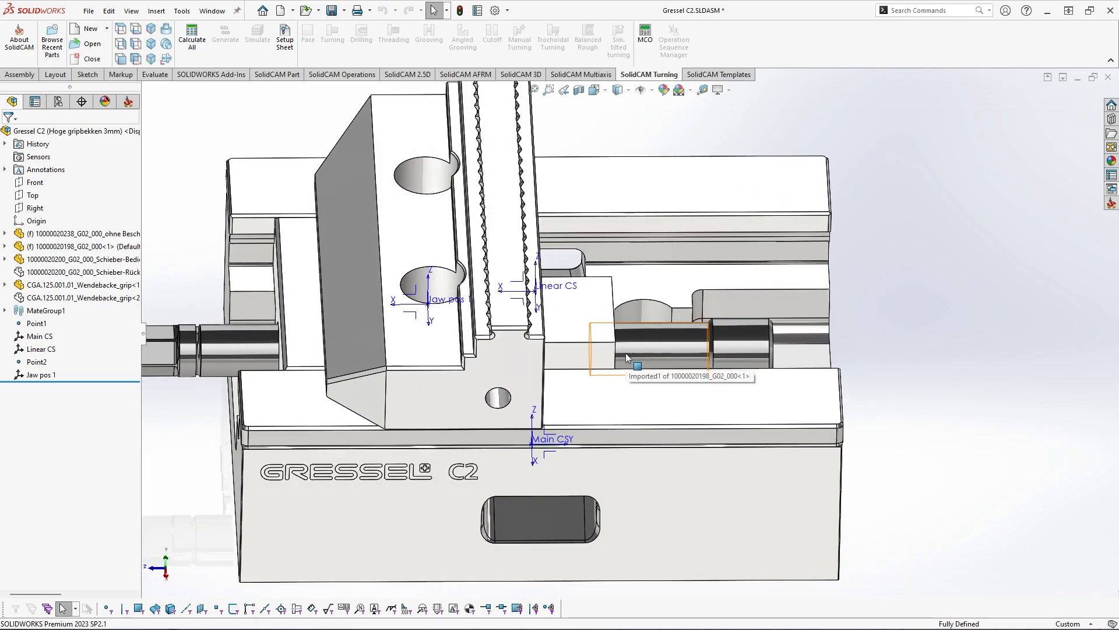
scroll(630, 332, up, 1)
ctrl+middle_drag(574, 282, 606, 297)
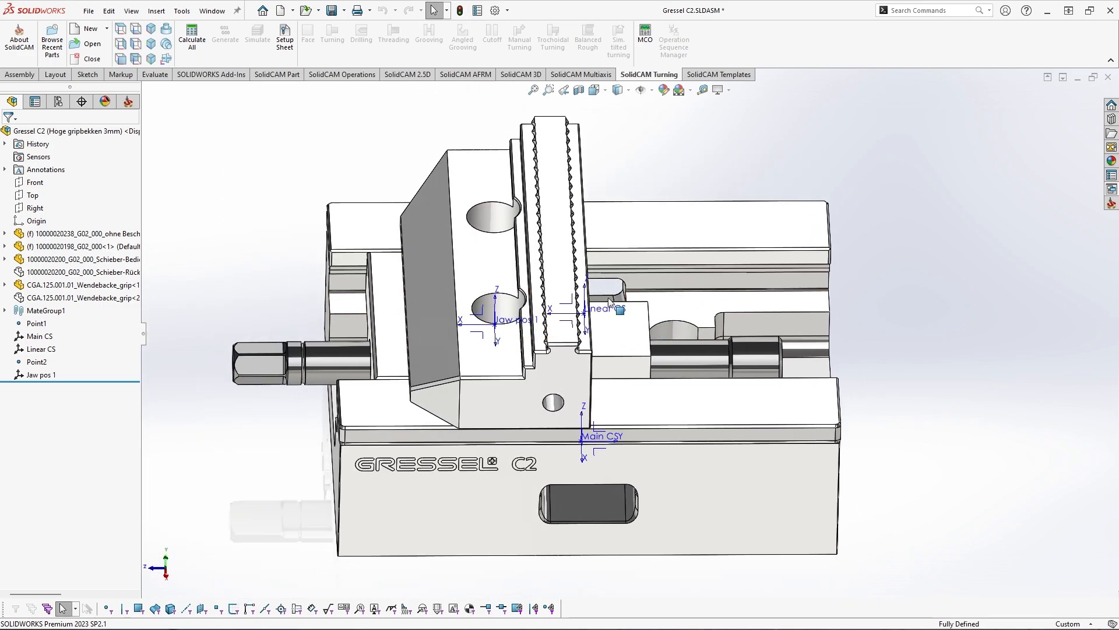
middle_drag(542, 373, 625, 333)
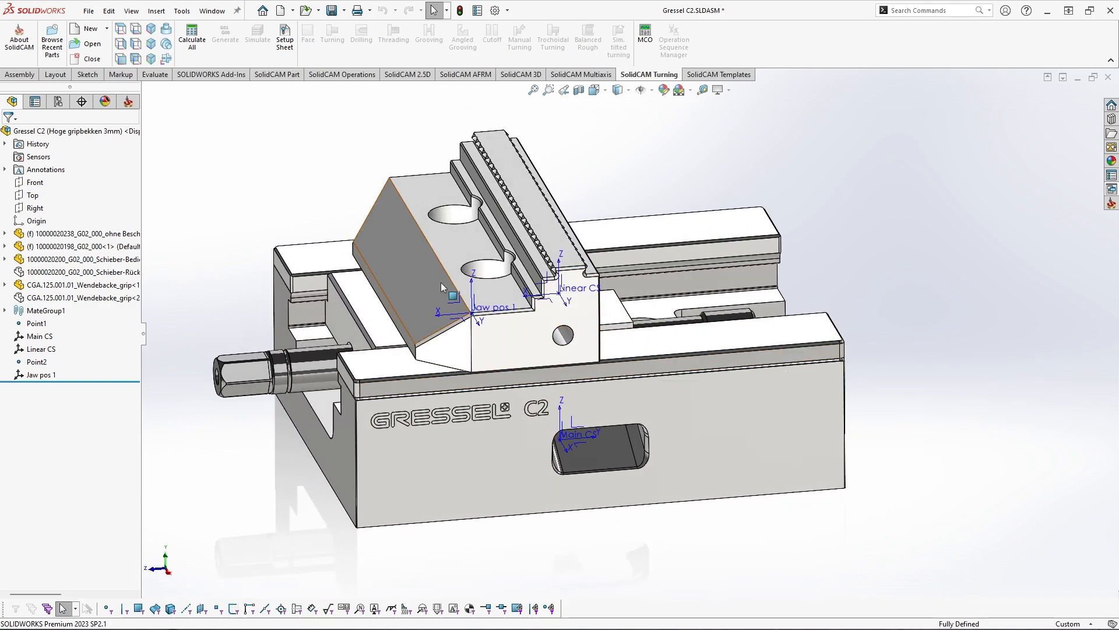
key(Tab)
middle_drag(515, 334, 566, 390)
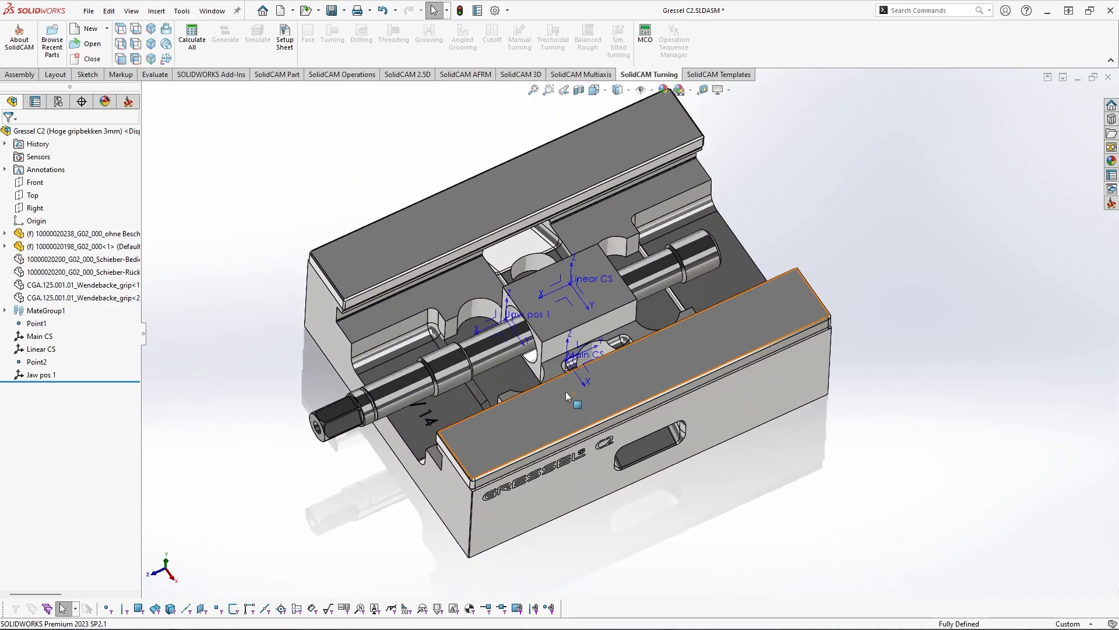
Start saving the displayed vise body under a new file, with STL as the file type
click(88, 13)
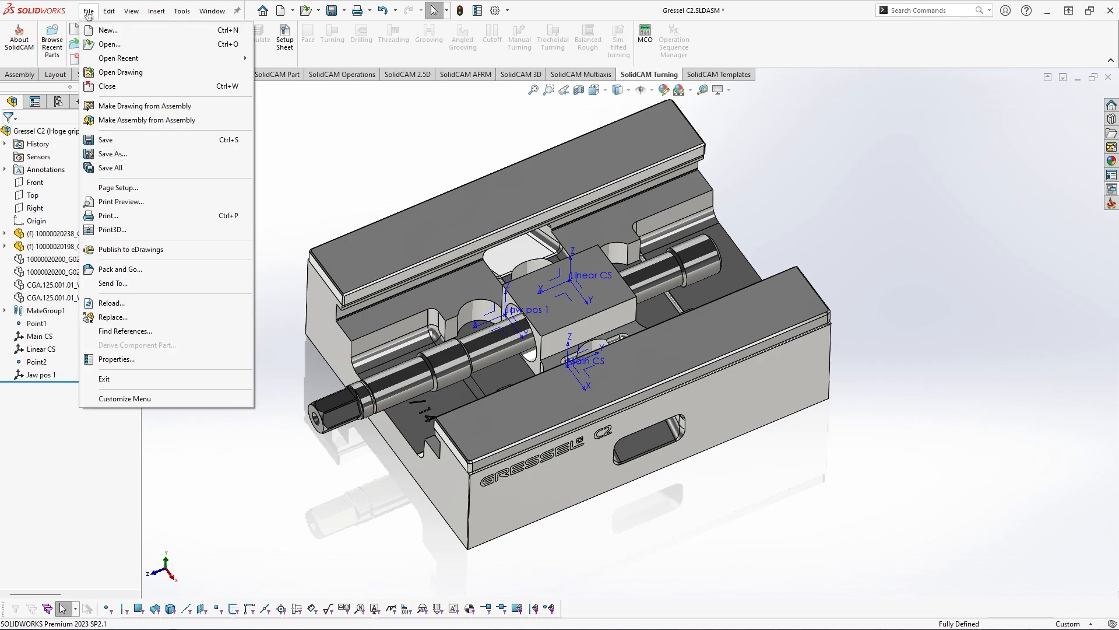
click(130, 158)
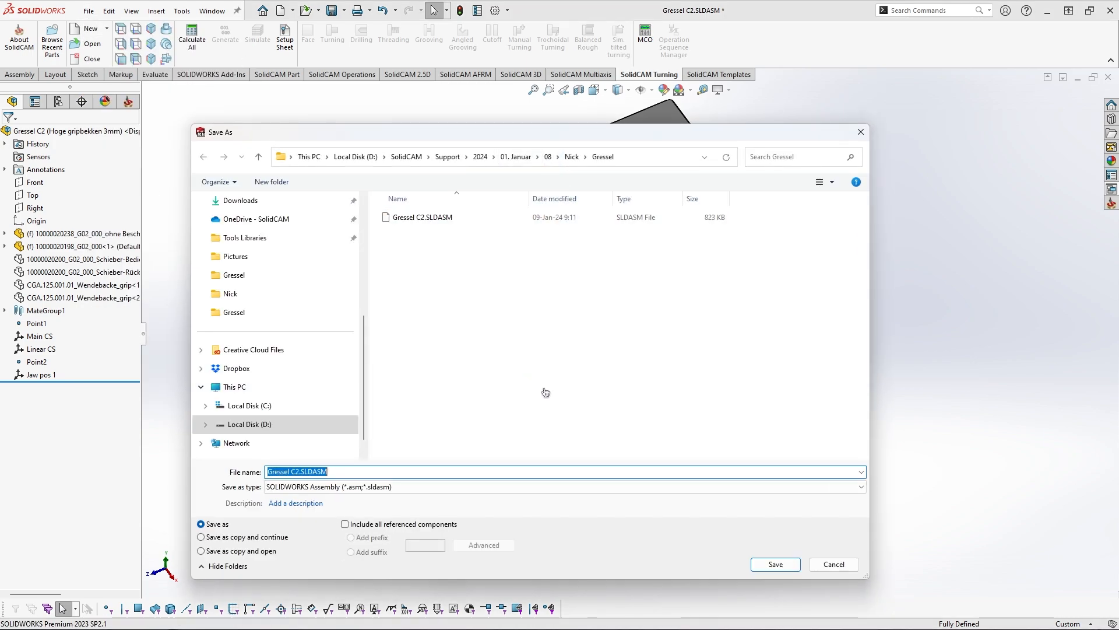
click(540, 336)
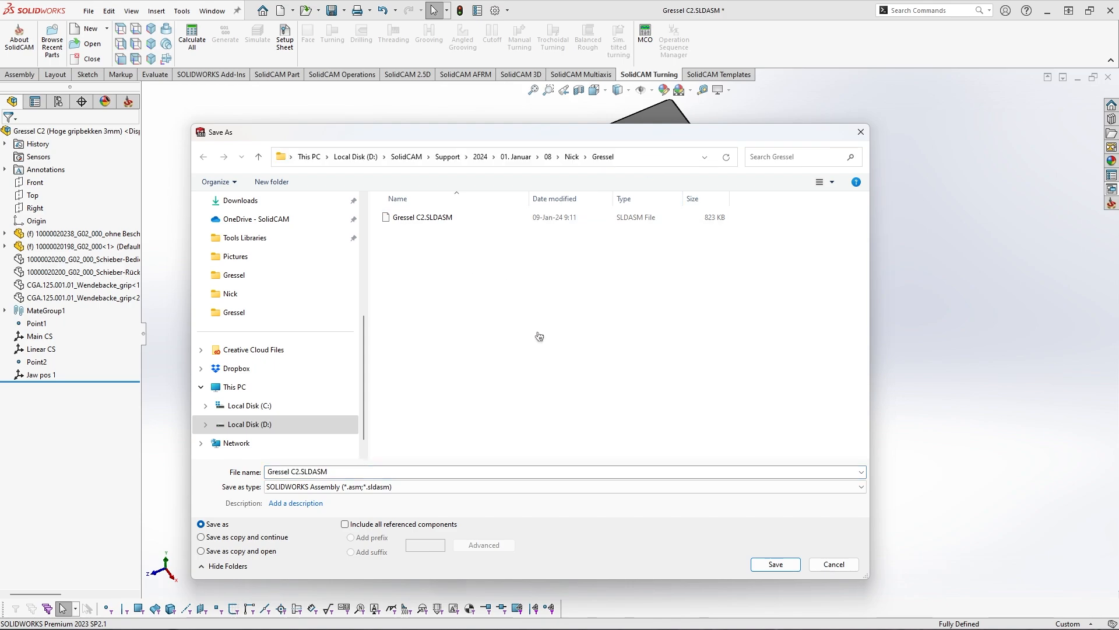
click(329, 488)
click(323, 459)
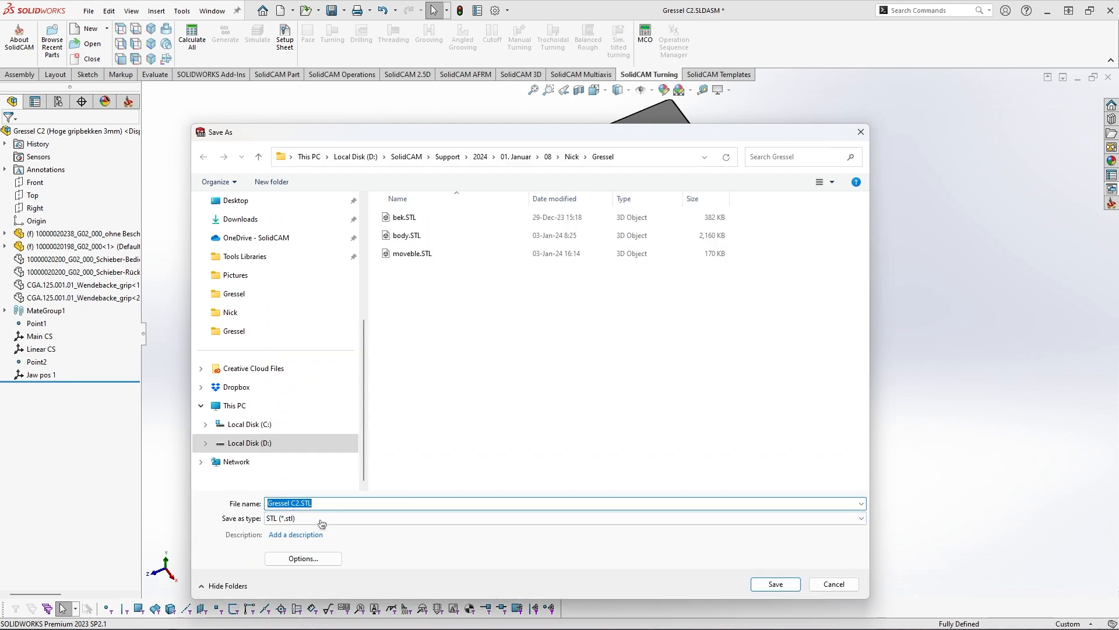
click(439, 272)
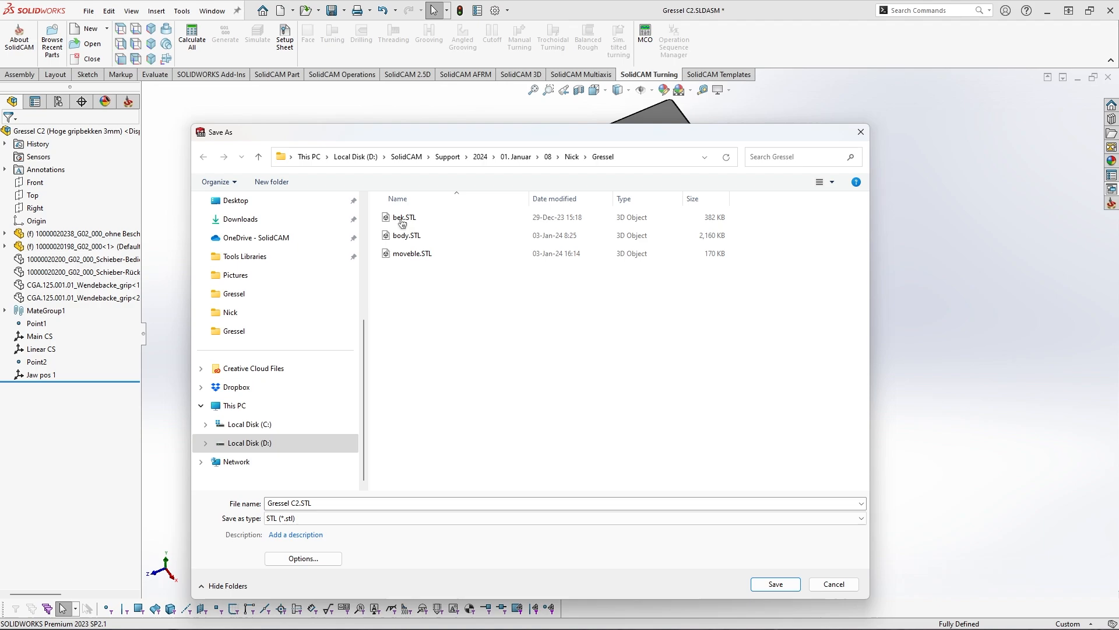
Go up to the 01. Januar folder, create a new folder named 09 there and open it
click(577, 154)
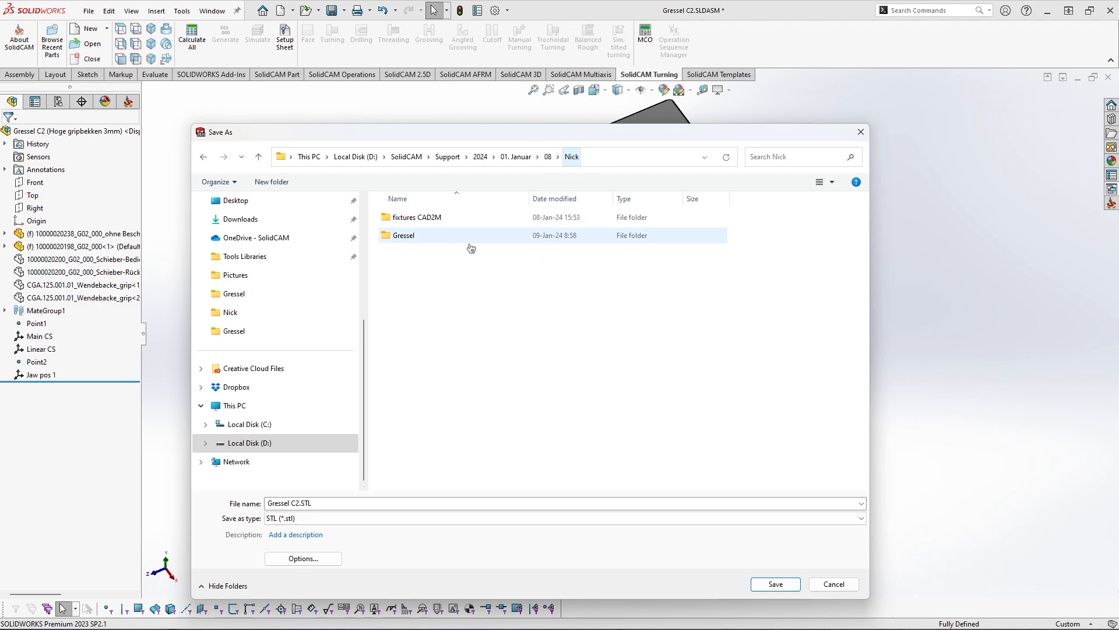
click(547, 157)
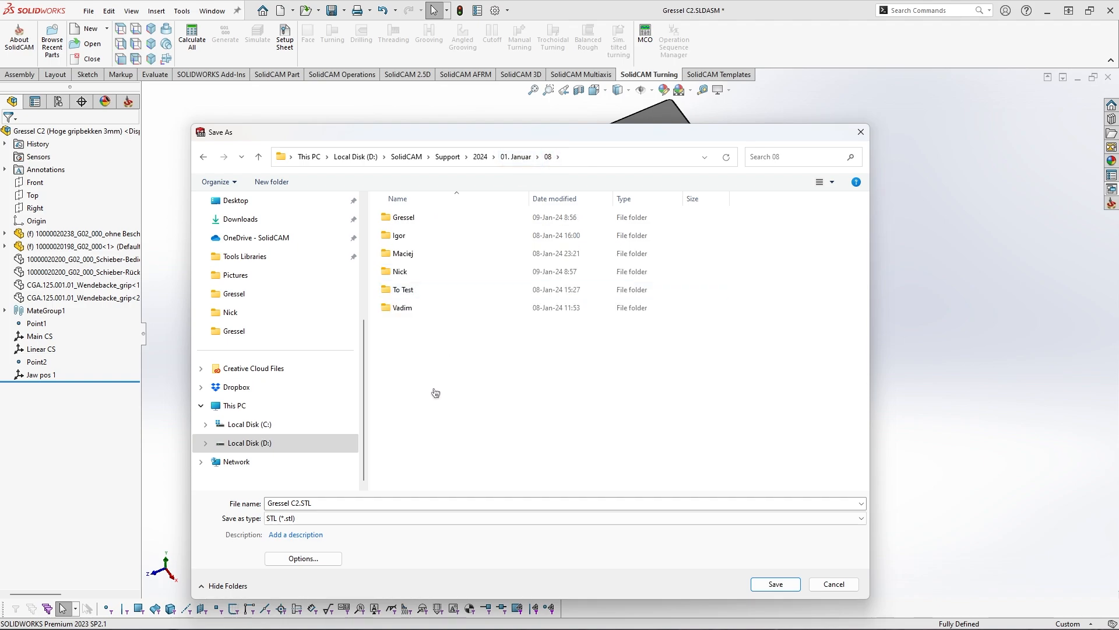
click(516, 157)
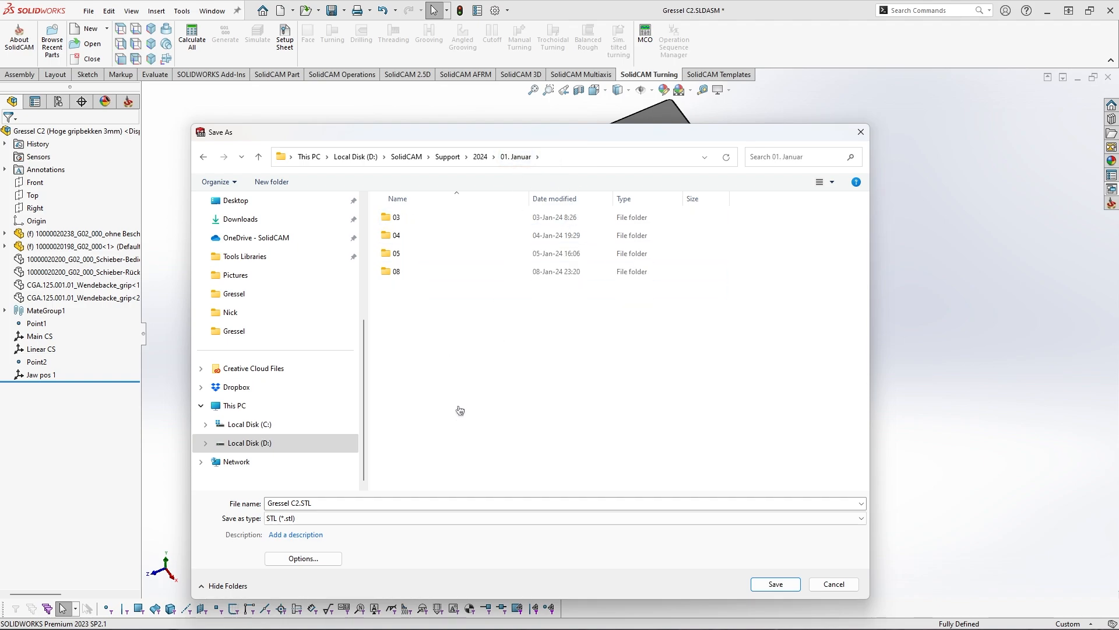
key(ctrl+shift+n)
text(09)
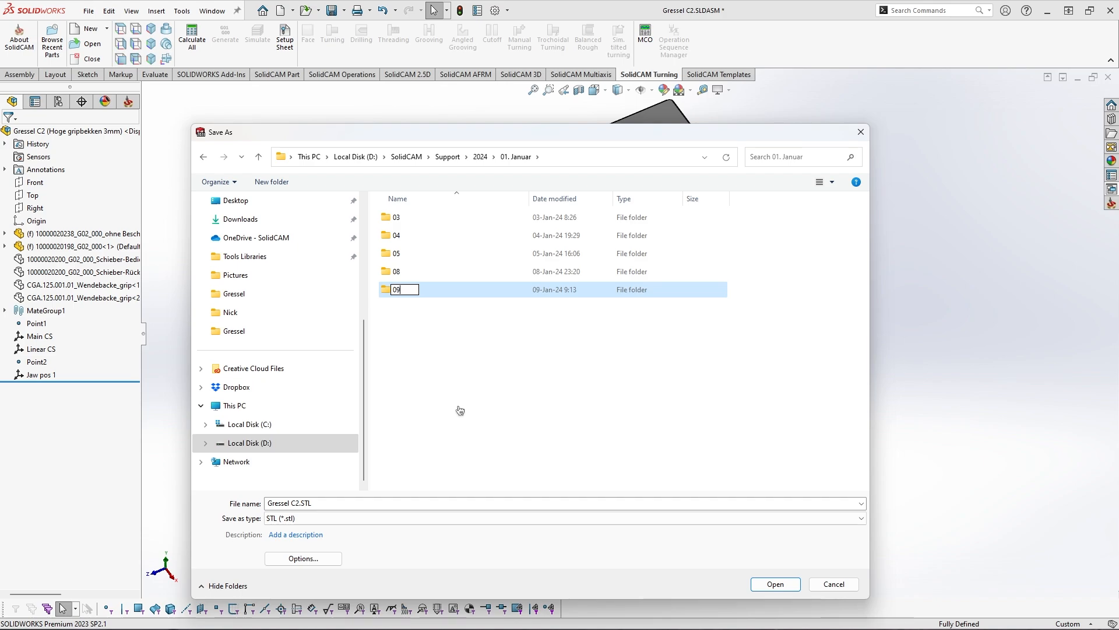
key(Return)
key(Return)
Create a Gressel folder inside 09 with a C2 subfolder, and open C2 as the save location
key(ctrl+shift+n)
text(Gressel)
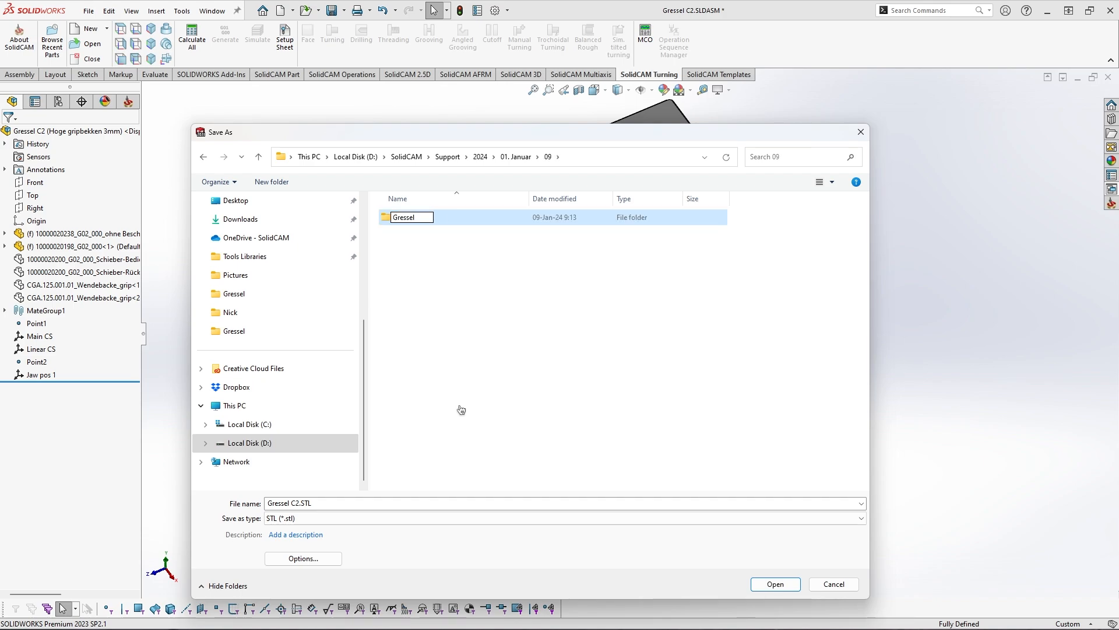
key(Return)
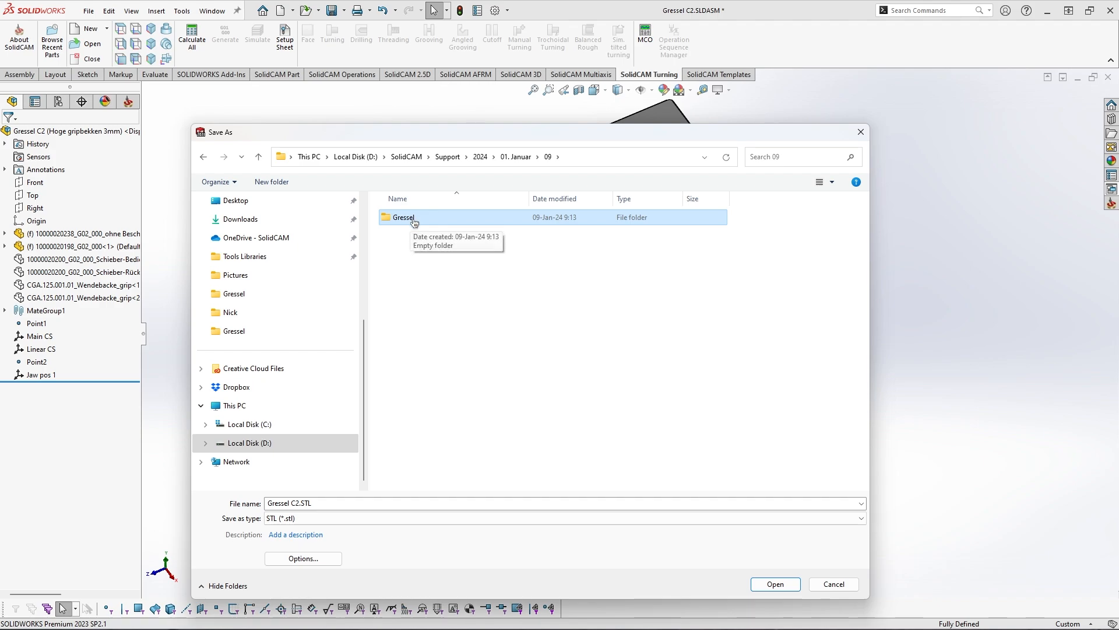
double_click(411, 222)
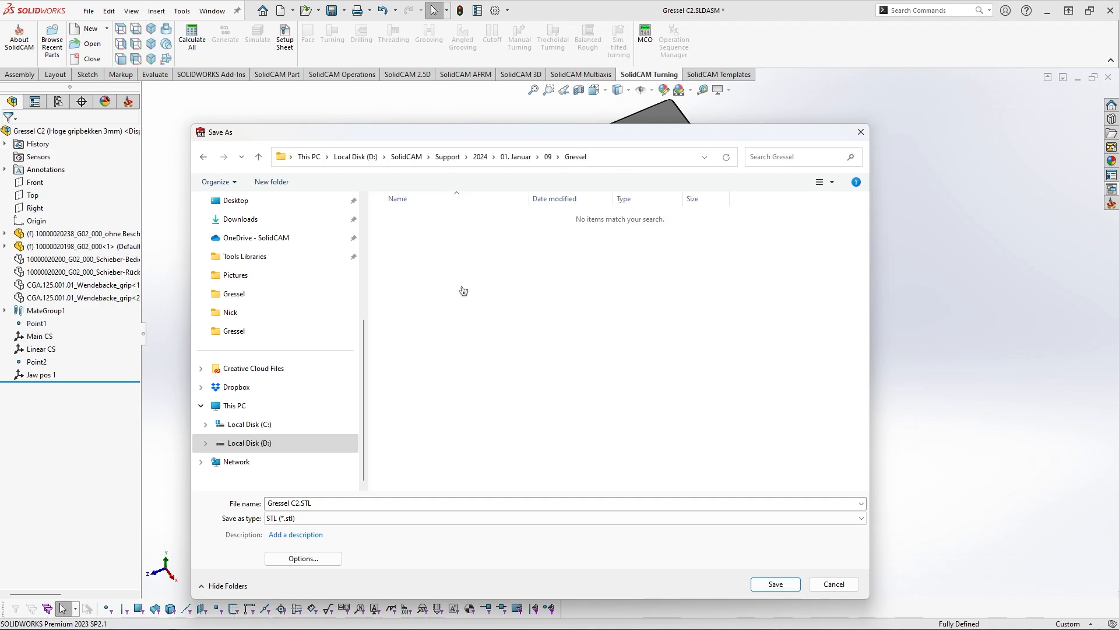
key(ctrl+shift+n)
text(C2)
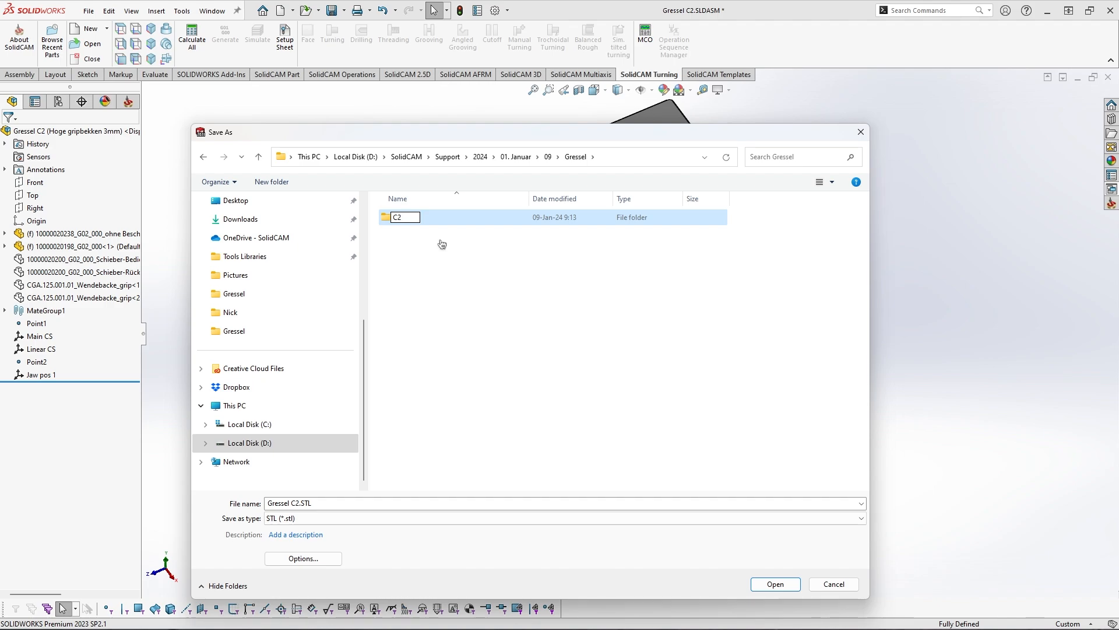
key(Return)
double_click(426, 218)
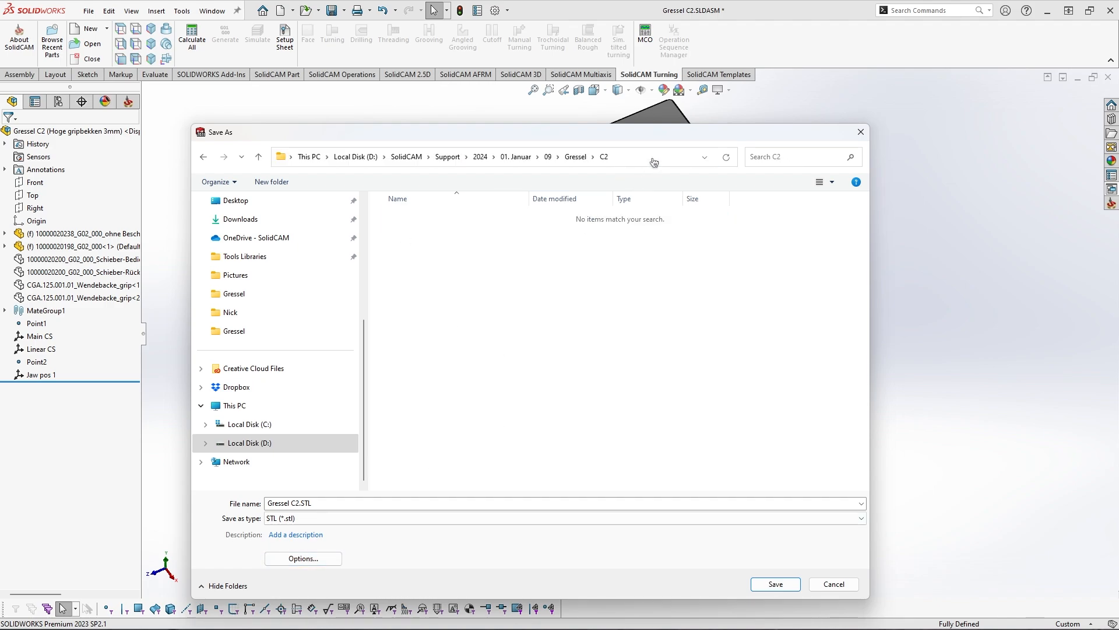
Set the STL export options to coarse resolution and choose Main CS as the output coordinate system
click(330, 561)
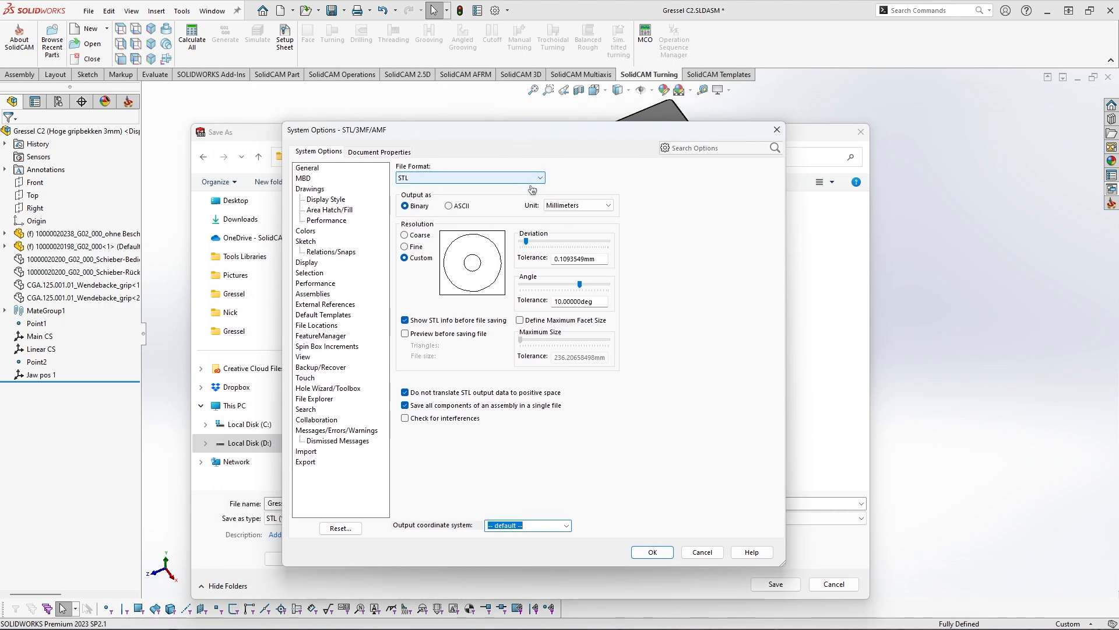
click(416, 236)
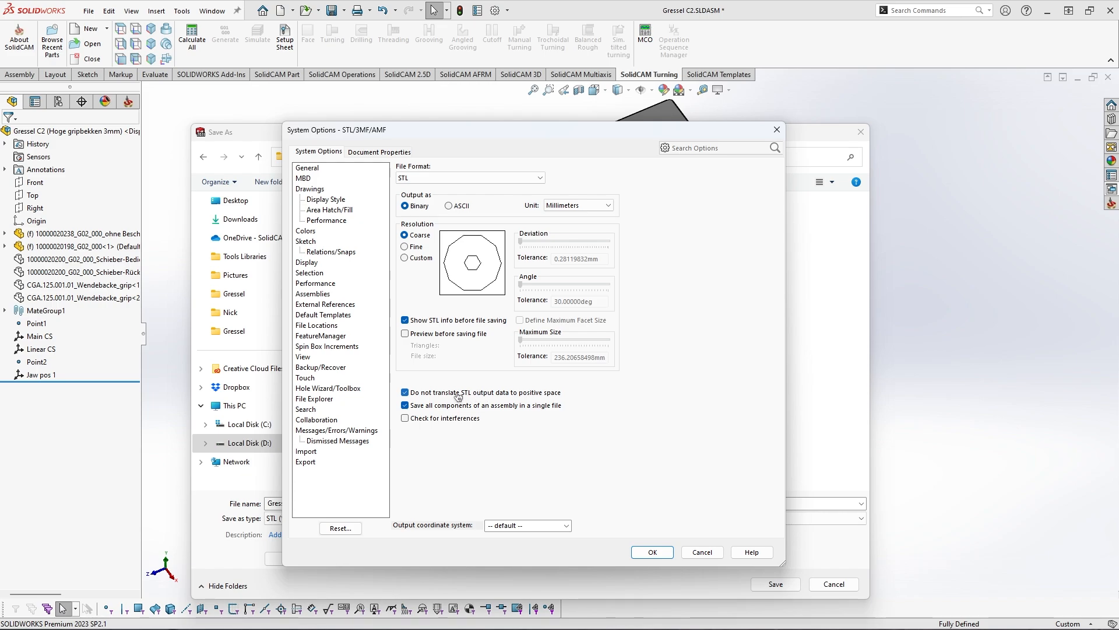
mouse_move(396, 385)
ctrl+mouse_down()
mouse_move(414, 400)
mouse_move(446, 370)
ctrl+mouse_up()
key(Escape)
click(541, 530)
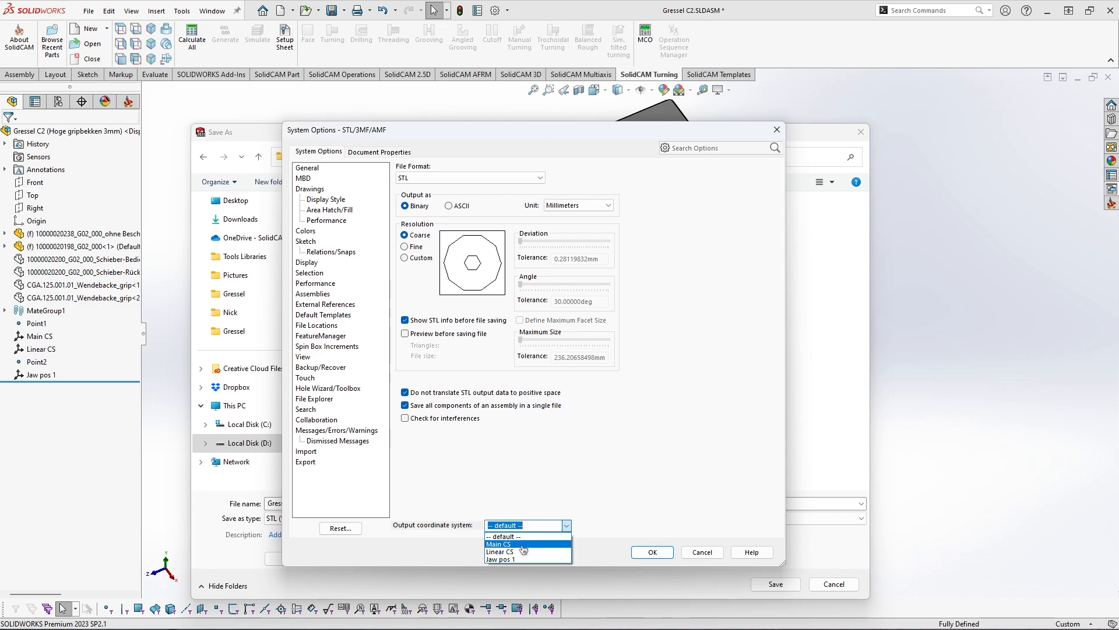
click(523, 544)
click(652, 552)
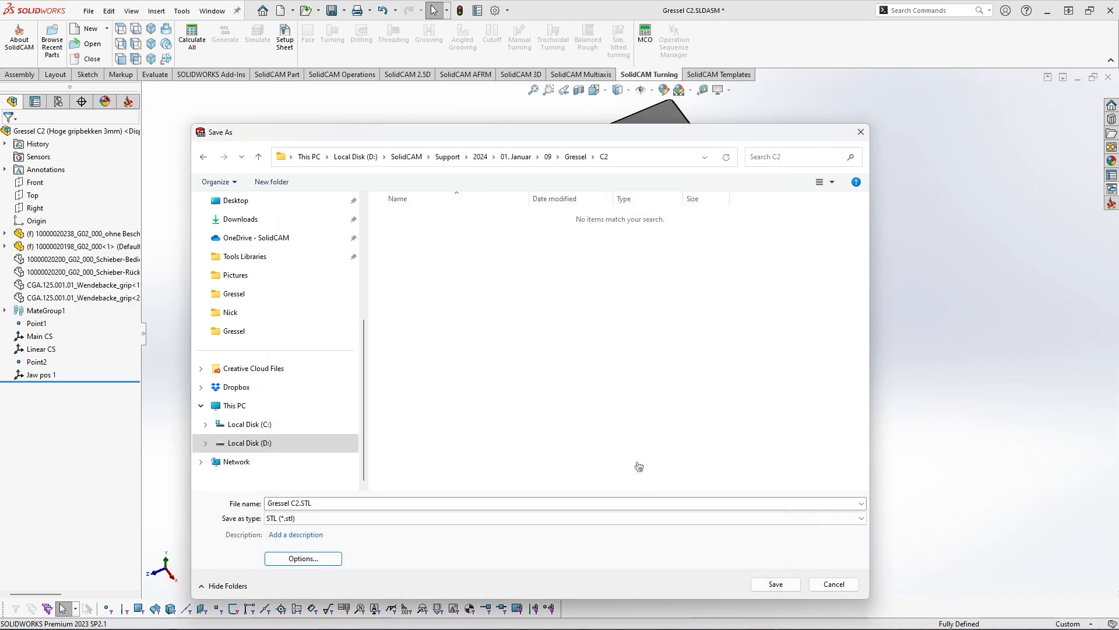
Name the export Gressel C2 - Main.STL, save it in the C2 folder and accept the STL file
click(299, 502)
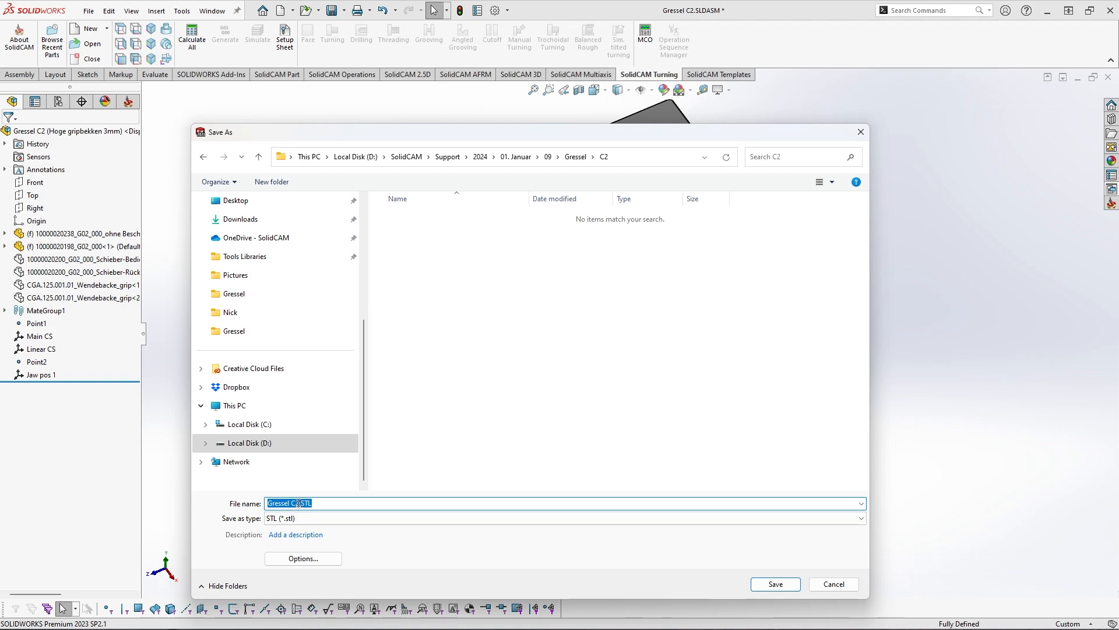
click(299, 502)
text(- Main)
click(774, 584)
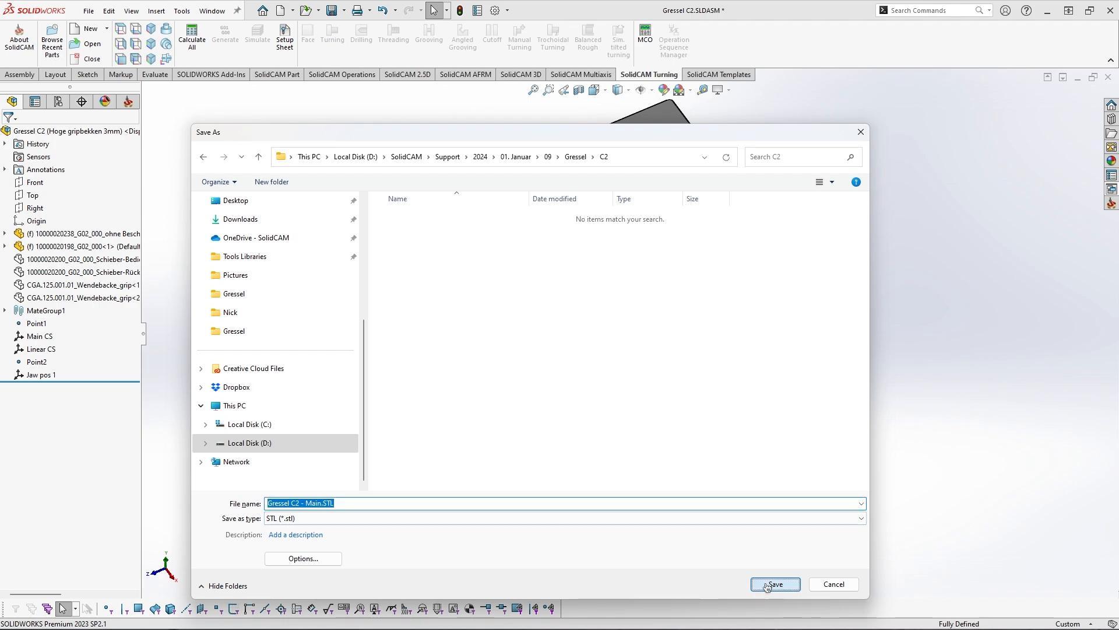
click(585, 339)
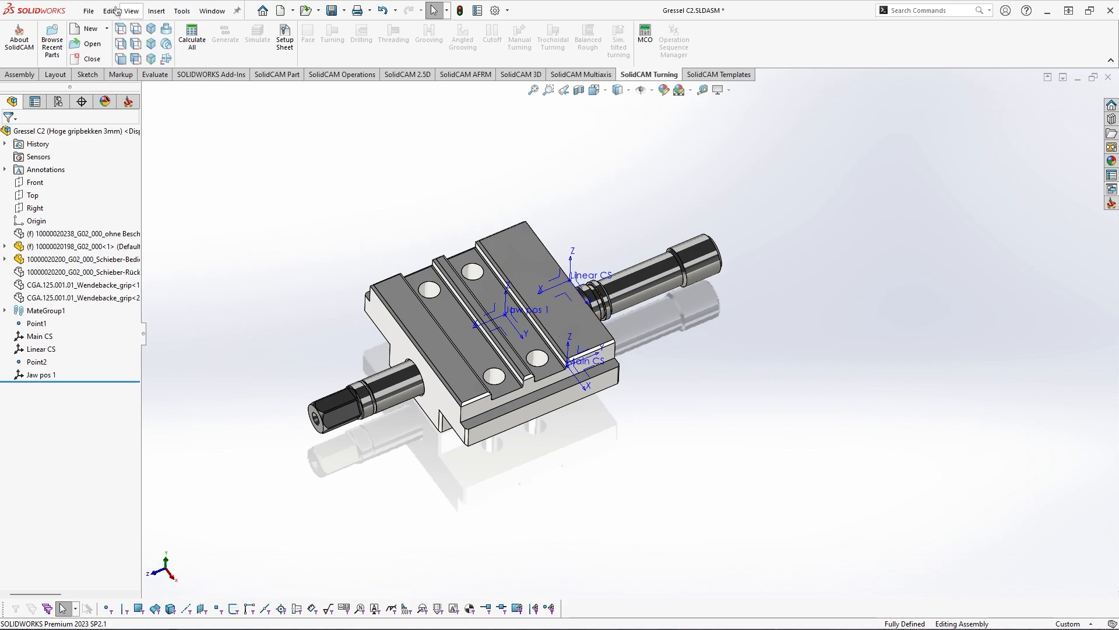
Start saving the displayed slide under a new file in D:\SolidCAM\Support\2024\01. Januar\09\Gressel\C2, with STL as the file type
click(89, 10)
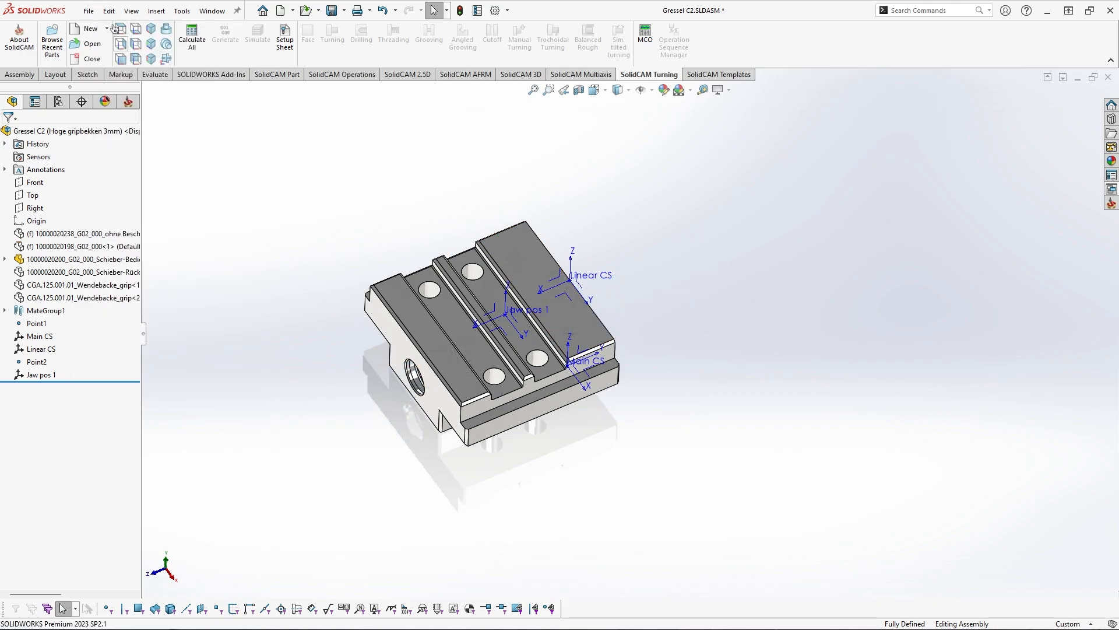
click(89, 10)
click(140, 158)
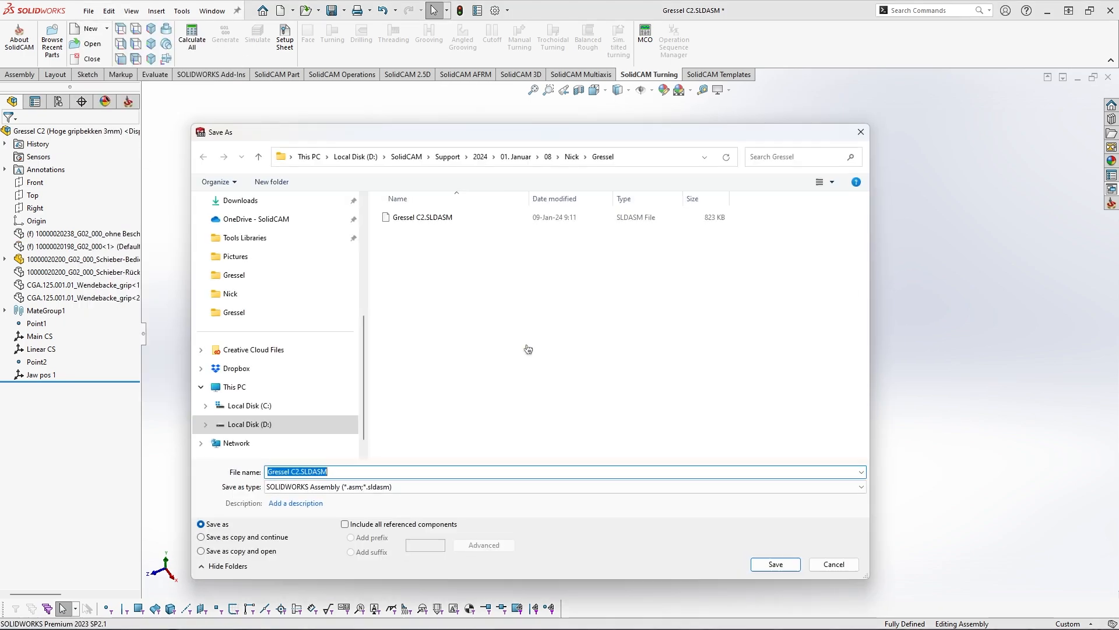
click(662, 161)
text(D:\SolidCAM\Support\2024\01. Januar\09\Gressel\C2)
key(Return)
click(326, 489)
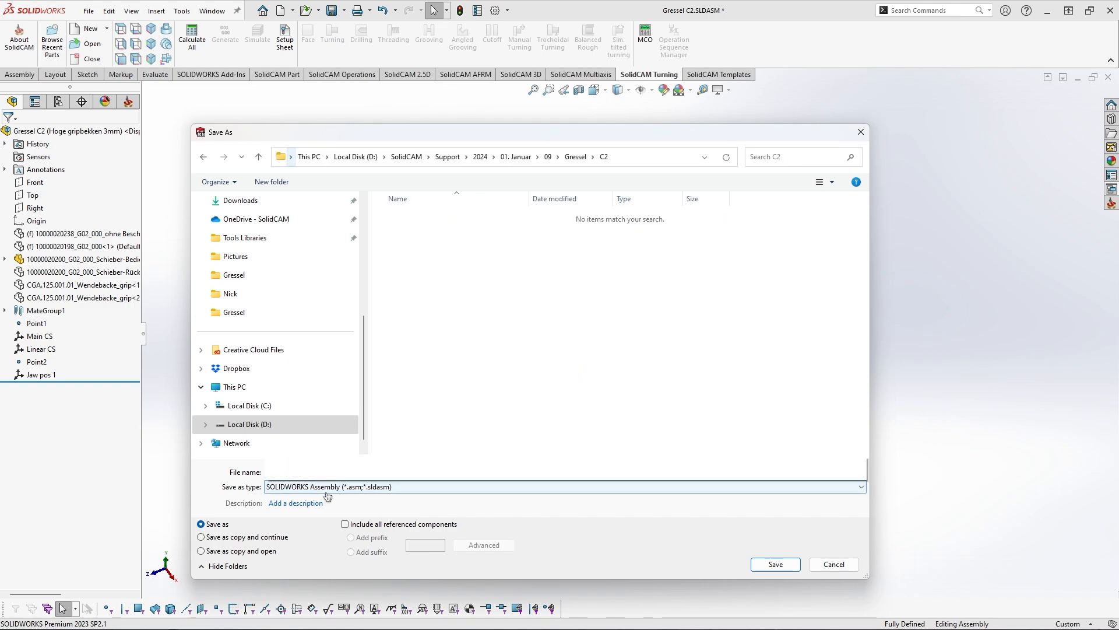
click(312, 458)
Name the slide's export Gressel C2 - Linear.STL, reusing the name of the existing Main file
click(424, 218)
click(306, 503)
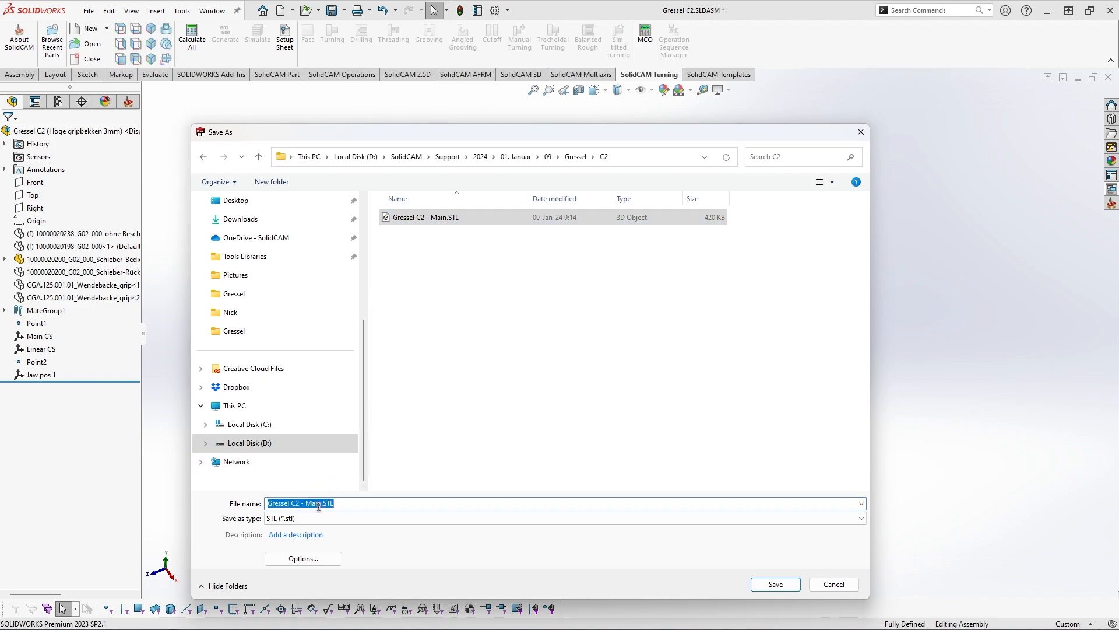
double_click(307, 503)
text(Linear)
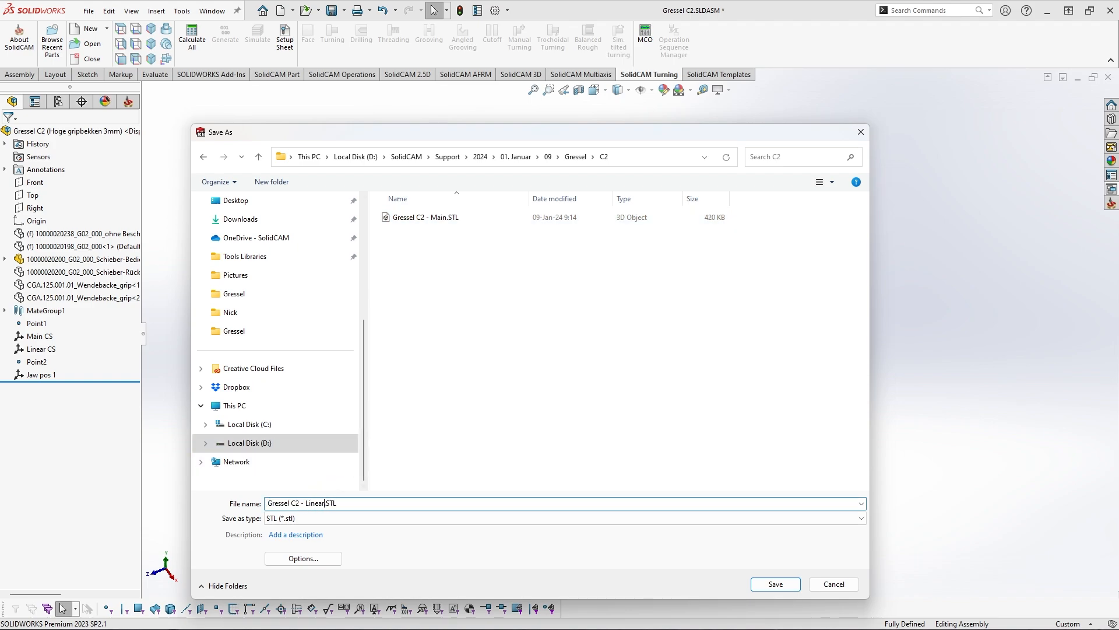
Choose Linear CS as the output coordinate system in the STL options, then save and accept the slide's export
click(303, 559)
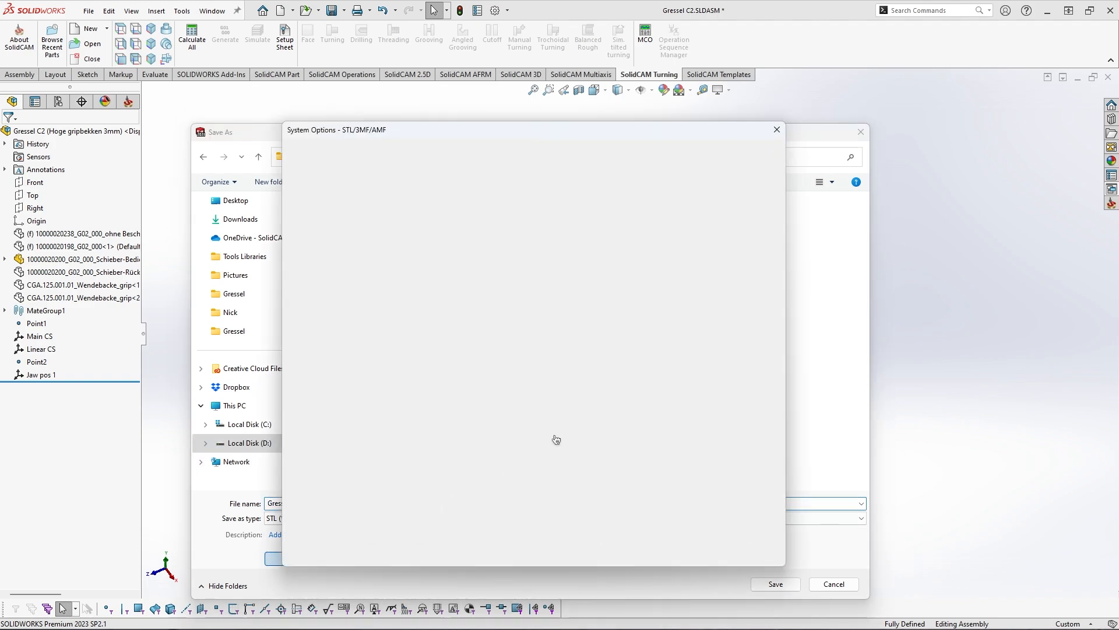
click(566, 525)
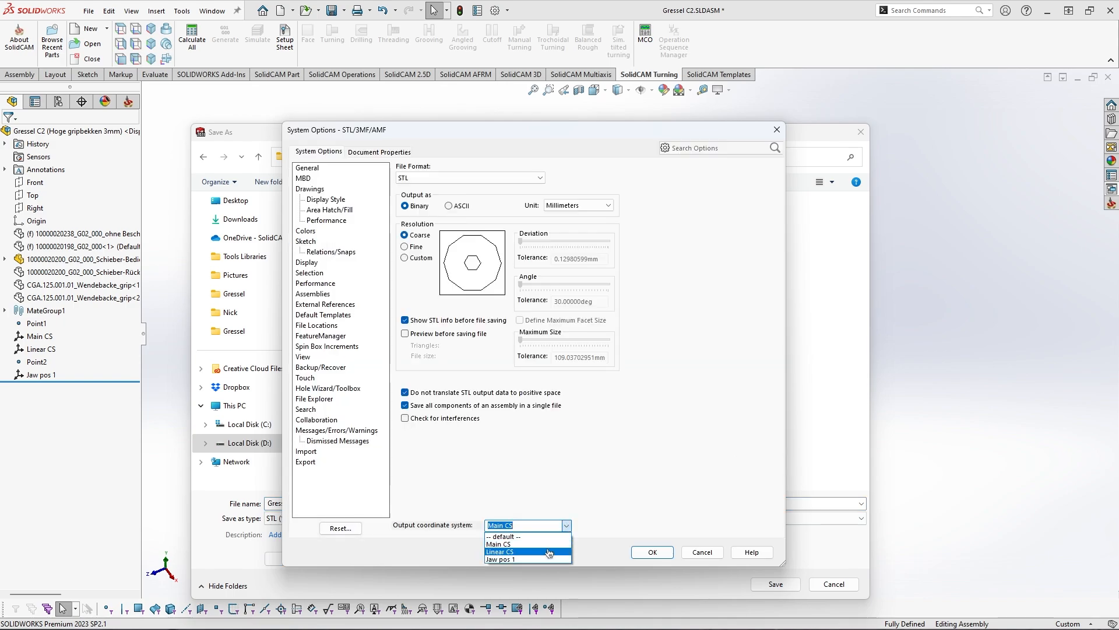
click(547, 552)
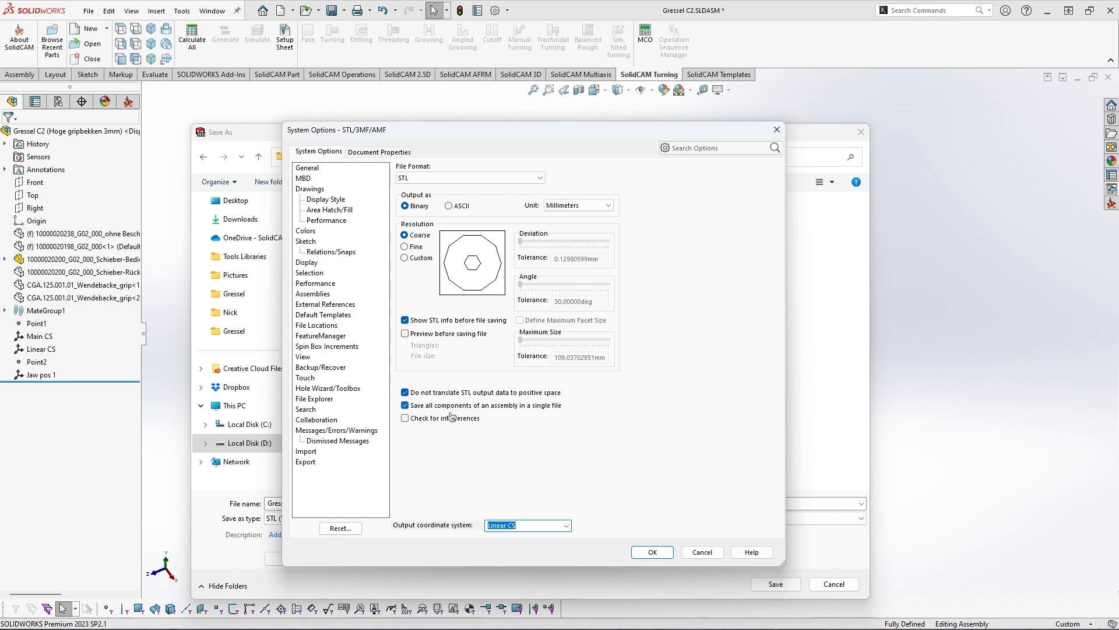
click(654, 552)
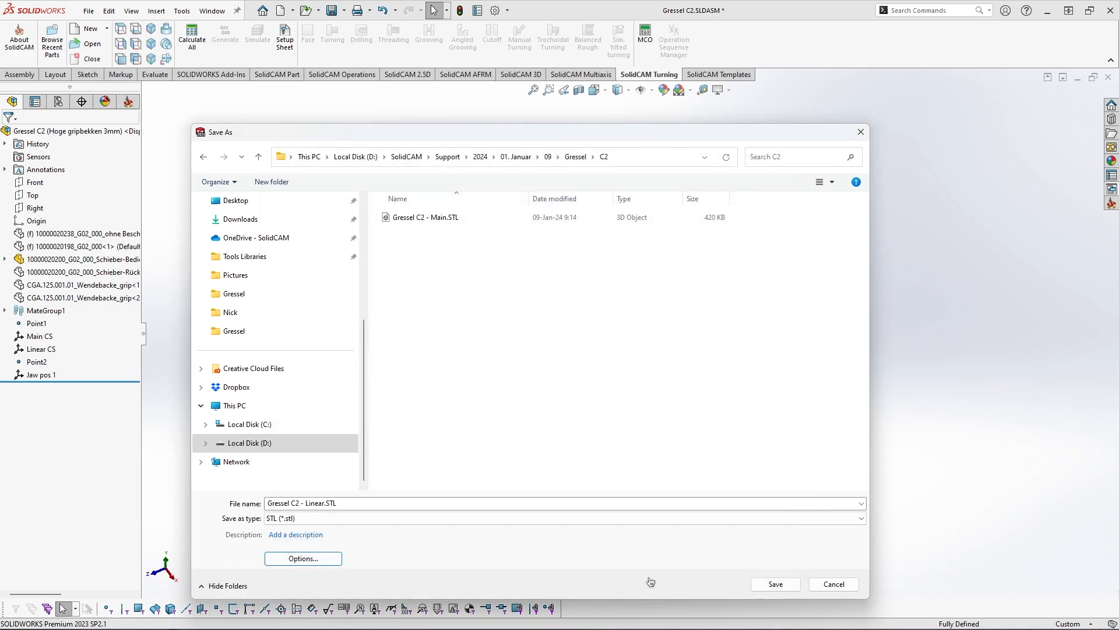
click(761, 586)
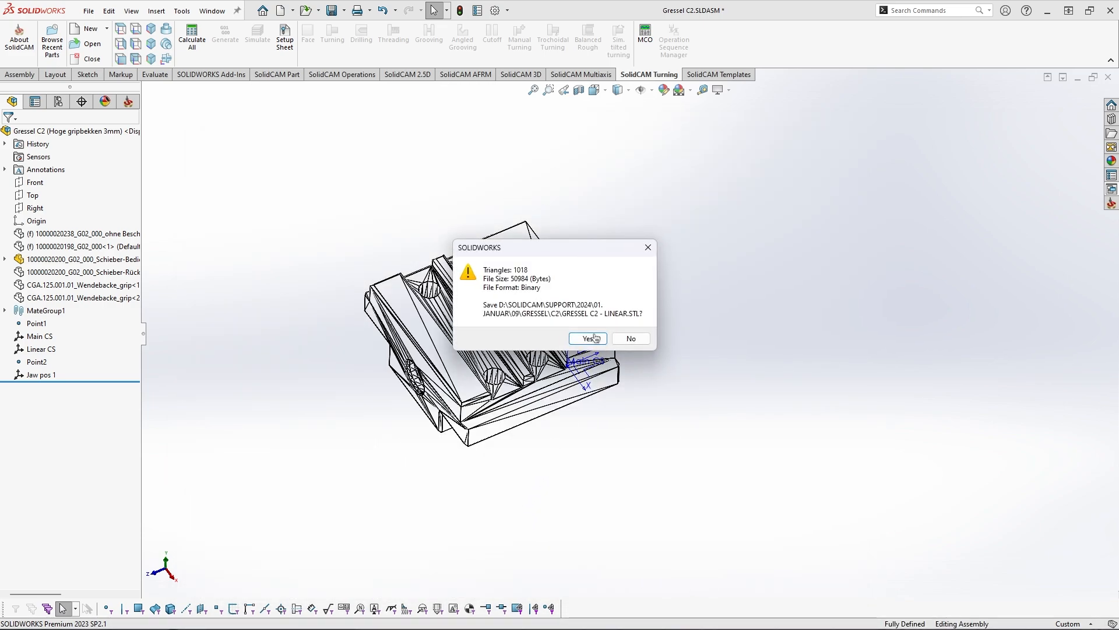
click(590, 336)
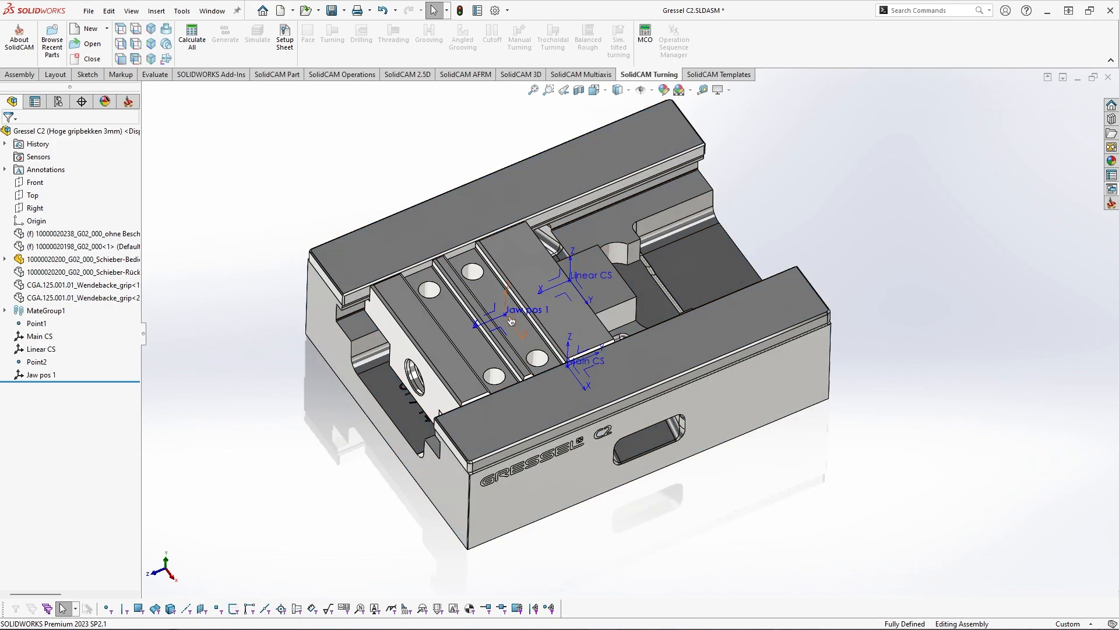
Show the jaw and hide the vise base and slide so that only the jaw stays displayed
key(shift+Tab)
key(Tab)
key(Tab)
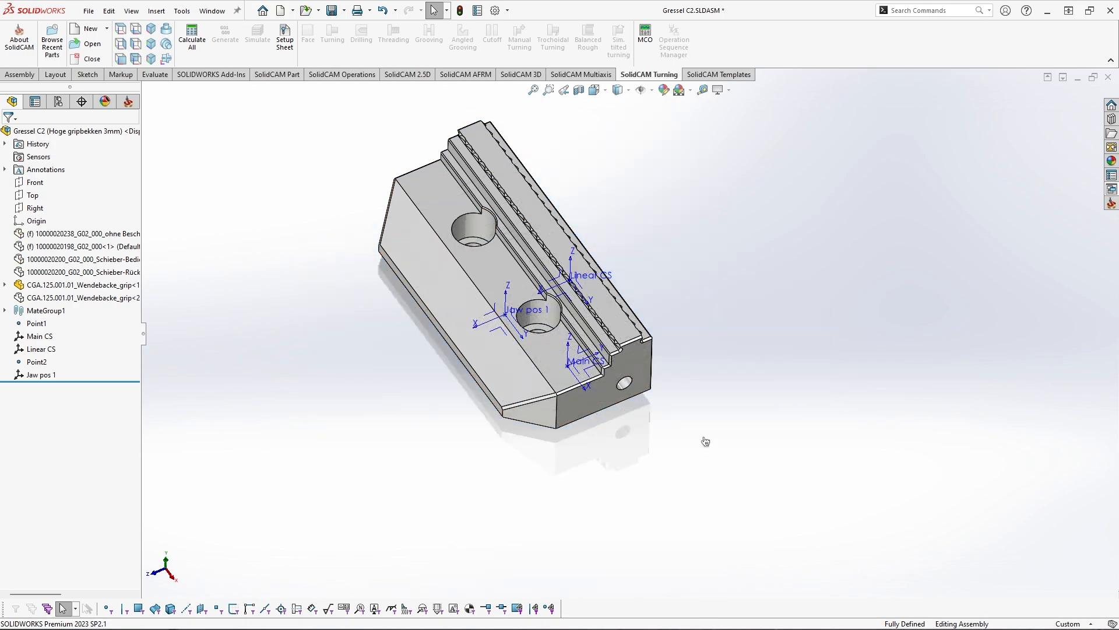
Open the jaw part CGA.125.001.01_Wendebacke_grip in its own window from the assembly
middle_drag(639, 383, 593, 363)
scroll(589, 369, down, 1)
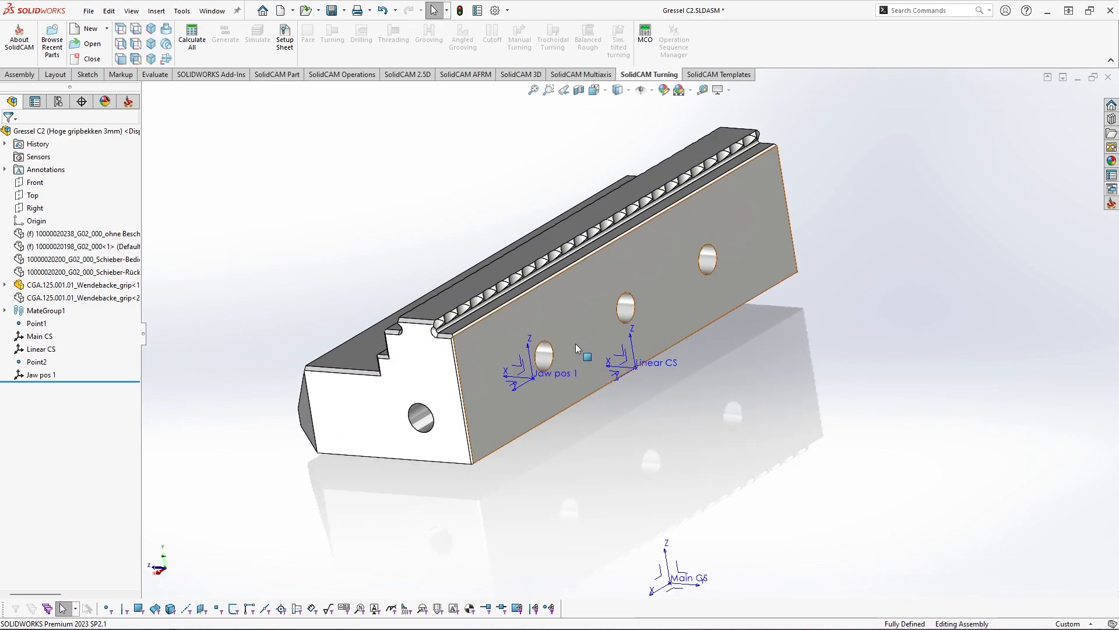
mouse_move(561, 306)
middle_down()
mouse_move(518, 277)
mouse_move(589, 225)
mouse_move(577, 309)
middle_up()
scroll(542, 257, down, 2)
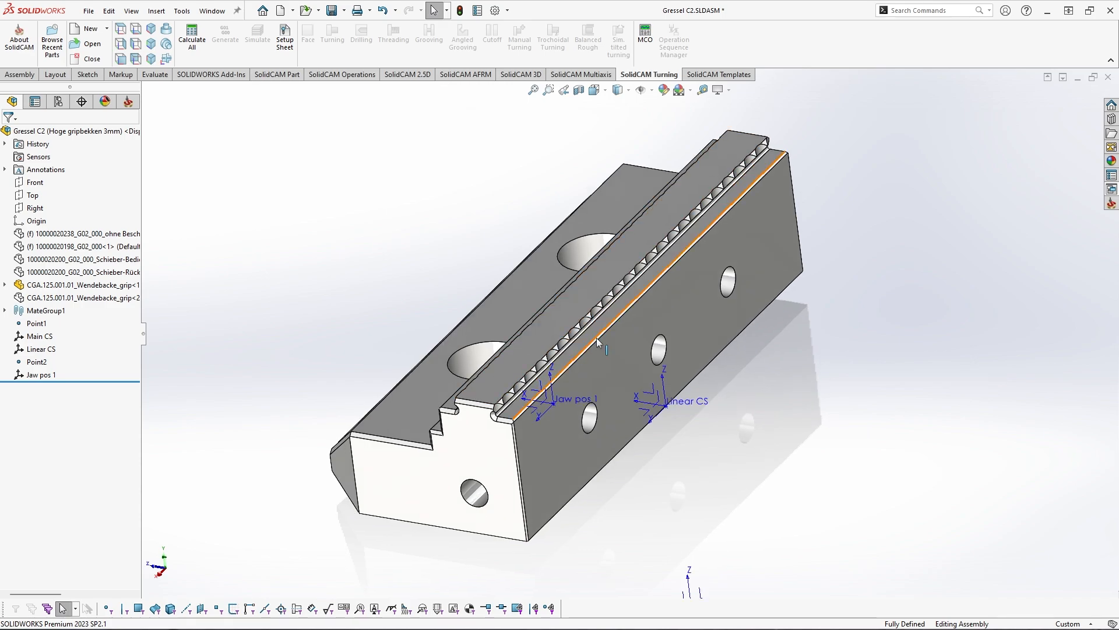
middle_drag(600, 342, 605, 328)
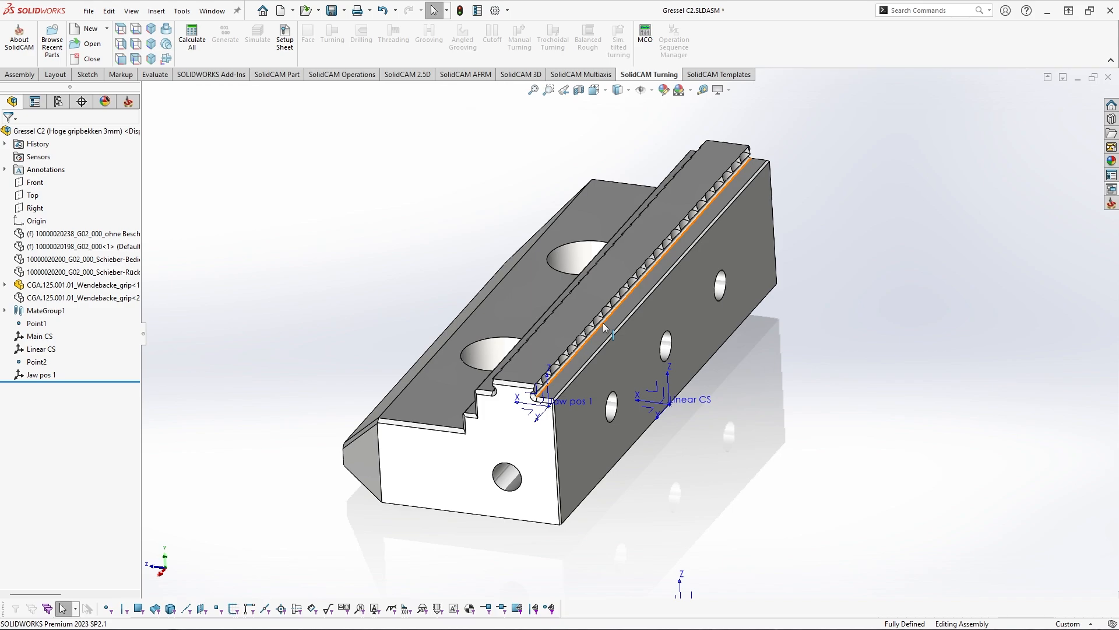
mouse_move(606, 369)
middle_down()
mouse_move(635, 399)
mouse_move(509, 320)
mouse_move(532, 320)
mouse_move(510, 328)
mouse_move(599, 362)
middle_up()
click(613, 358)
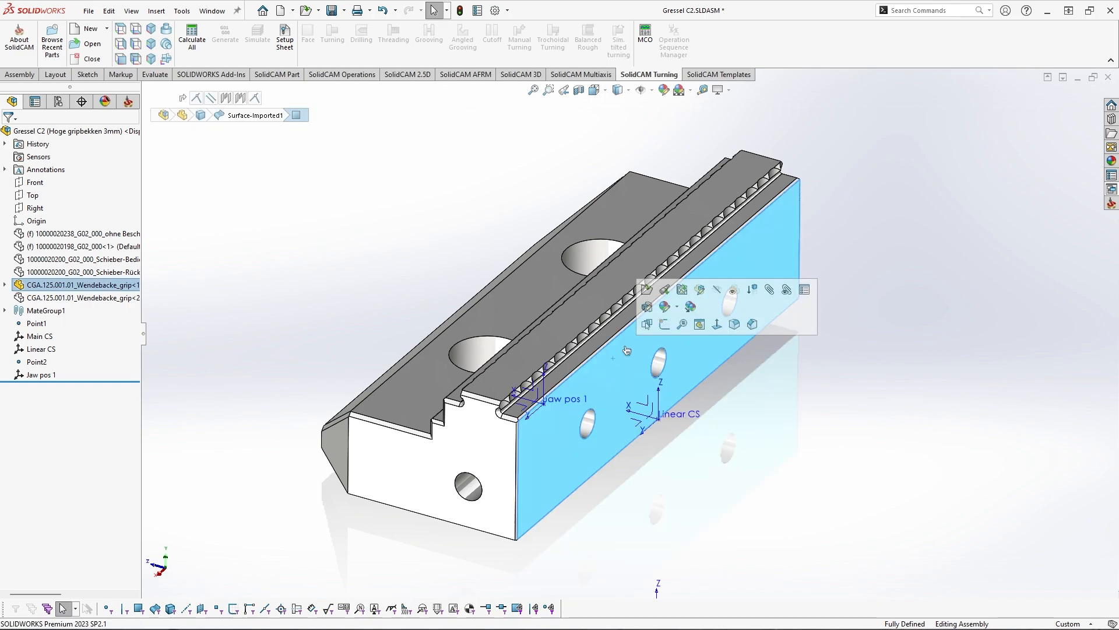
click(650, 292)
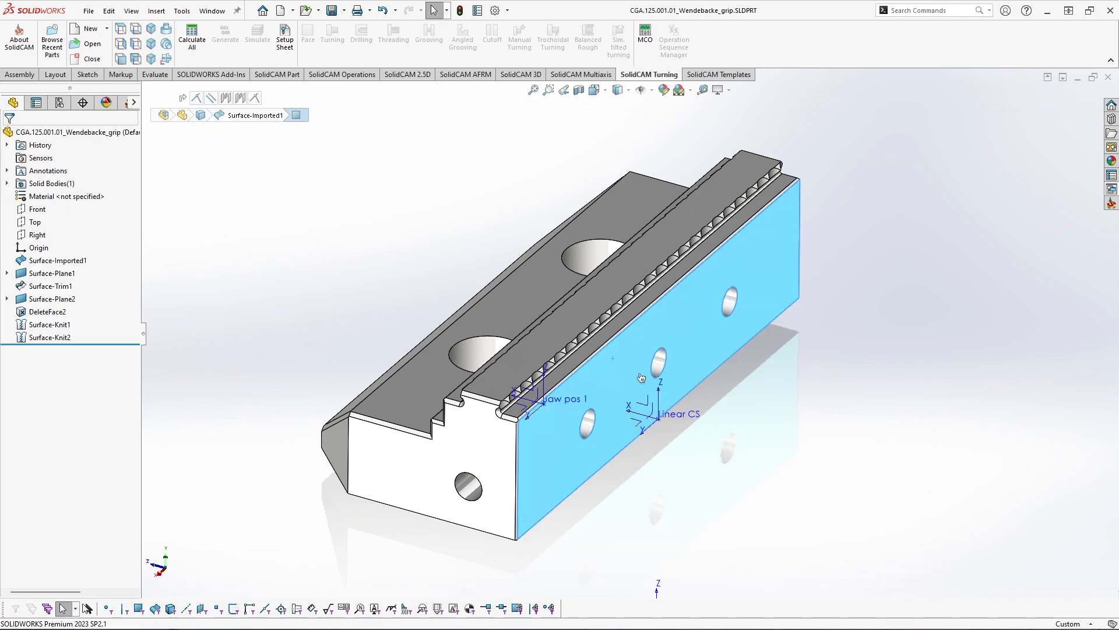
middle_drag(635, 332, 583, 417)
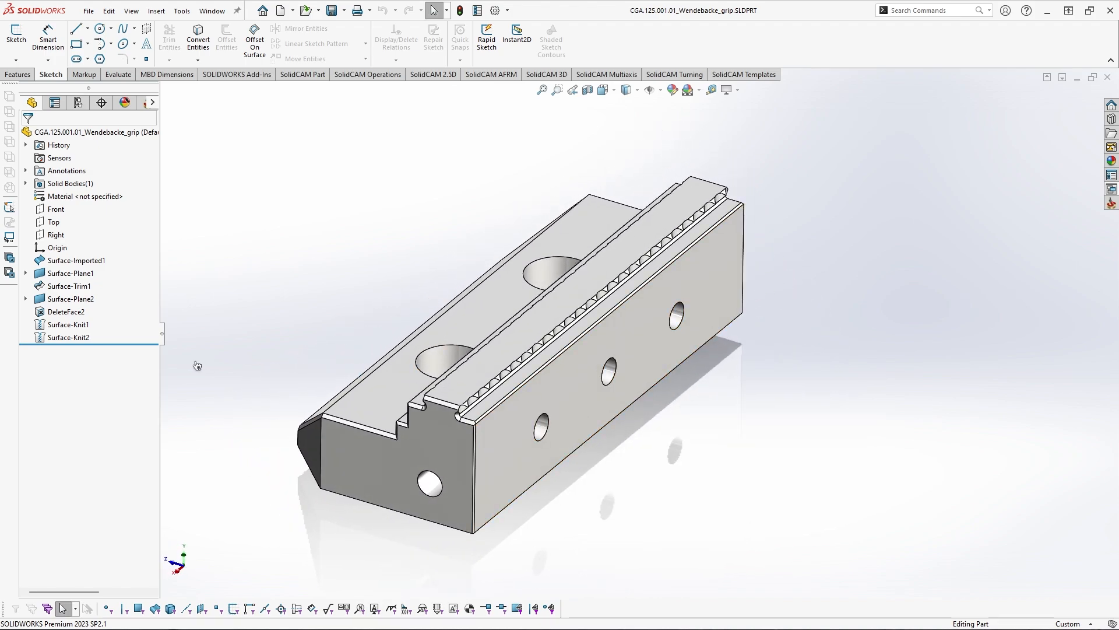
Roll the jaw part back to Surface-Imported1 to examine its counterbored holes, and restore all features to examine the completed solid
drag(139, 344, 126, 270)
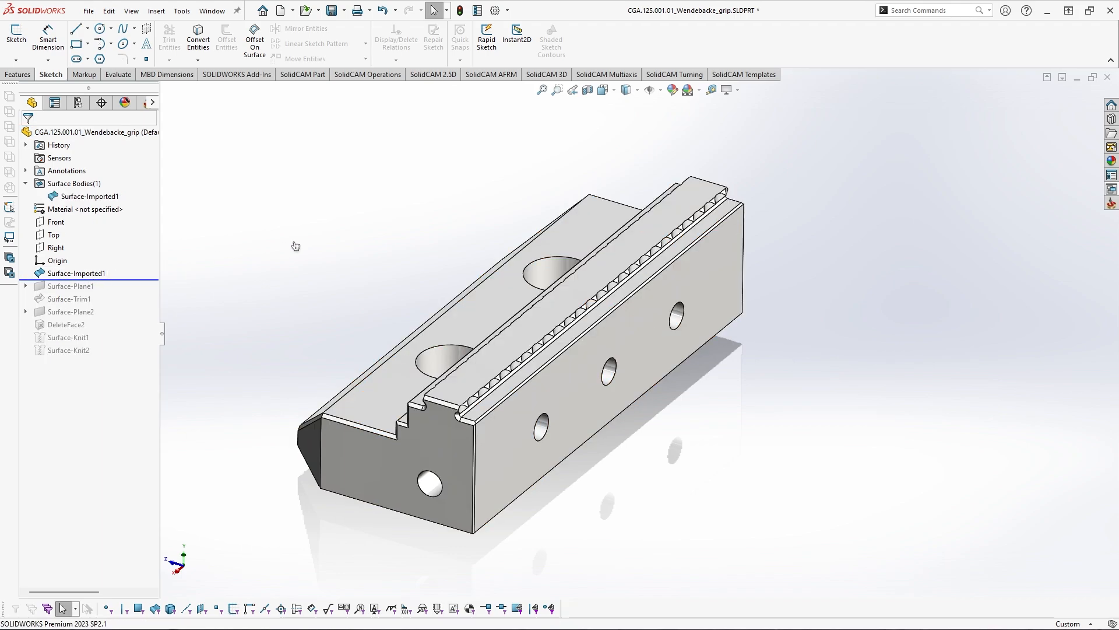
middle_drag(327, 327, 395, 365)
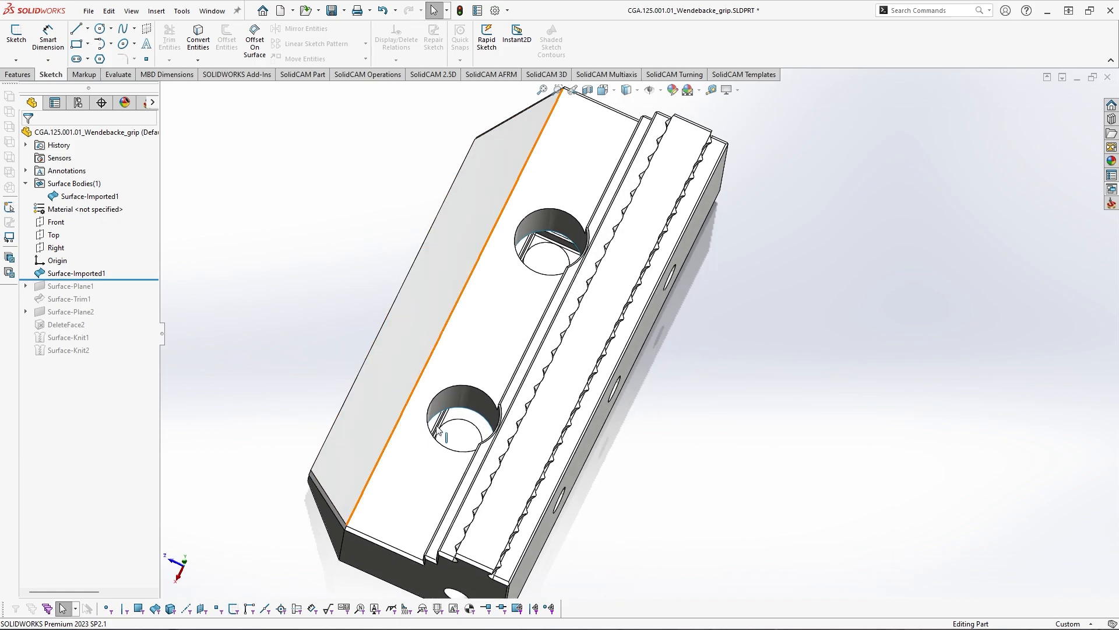
scroll(447, 434, down, 2)
middle_drag(460, 434, 527, 462)
scroll(490, 384, down, 1)
ctrl+middle_drag(491, 385, 541, 401)
ctrl+middle_drag(370, 264, 476, 367)
middle_drag(458, 337, 458, 325)
drag(133, 281, 125, 358)
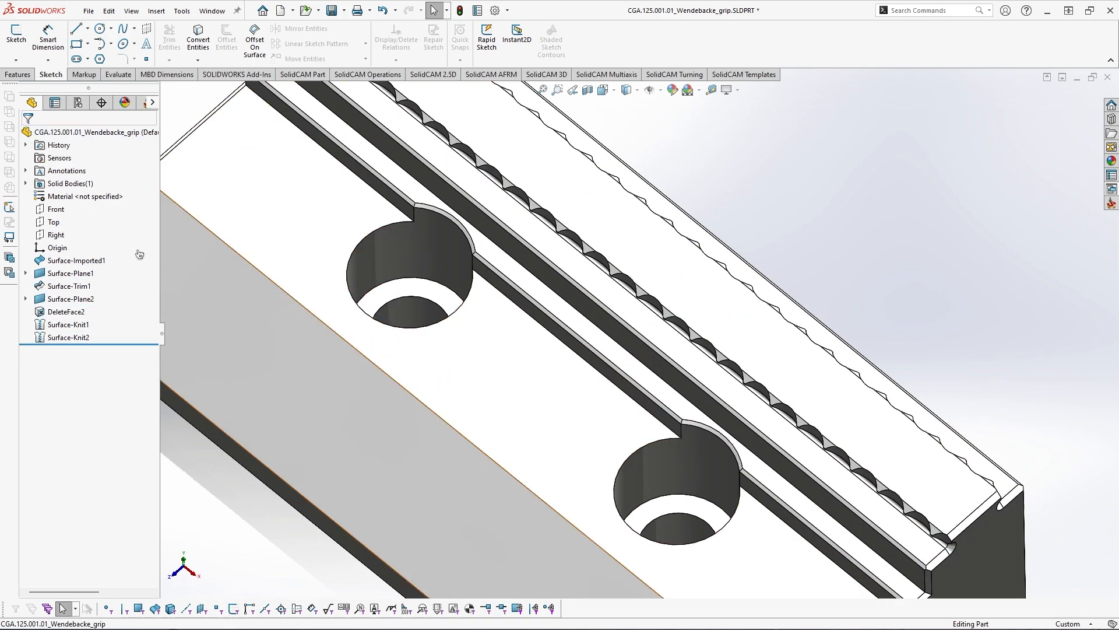
click(27, 184)
click(26, 183)
scroll(660, 262, up, 3)
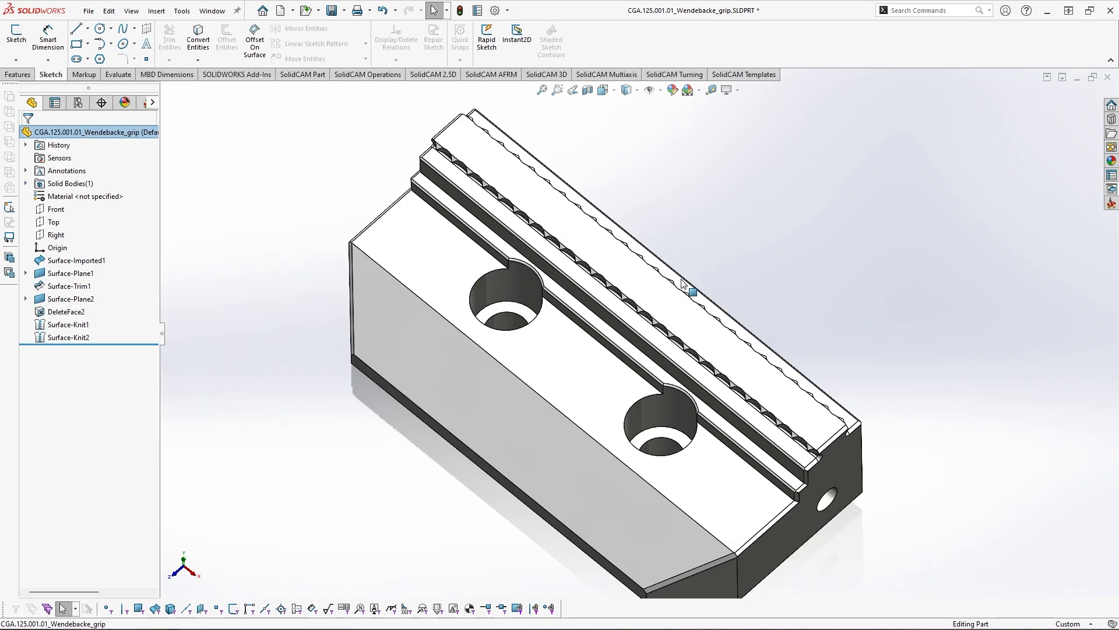
middle_drag(691, 315, 690, 267)
scroll(690, 268, down, 1)
ctrl+middle_drag(771, 294, 466, 256)
Return to the Gressel C2 assembly and save it
key(ctrl+Tab)
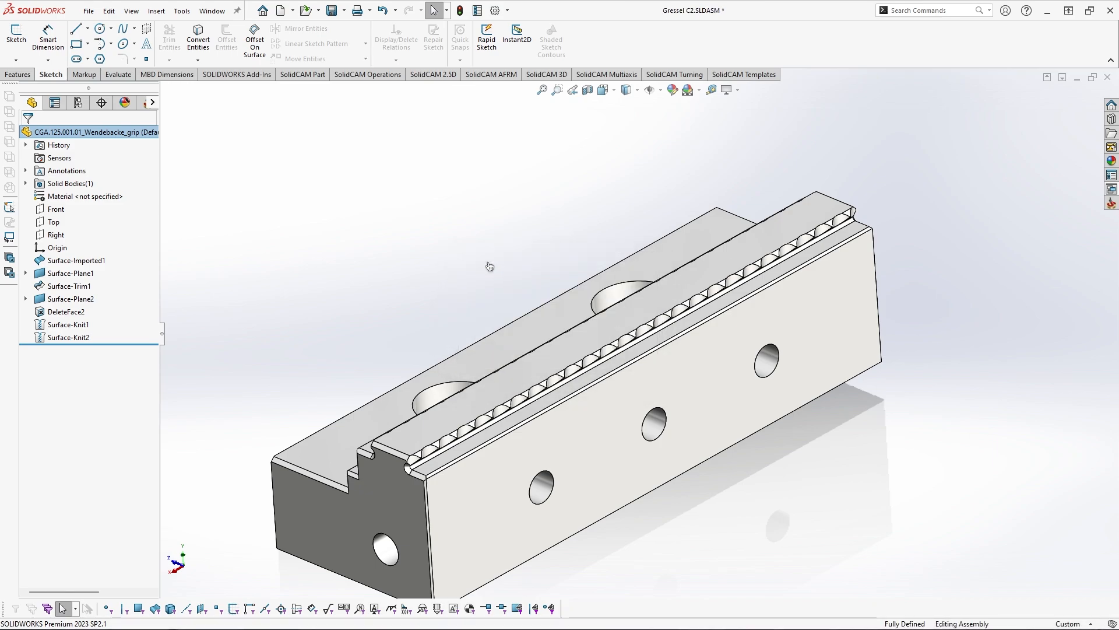
key(ctrl+s)
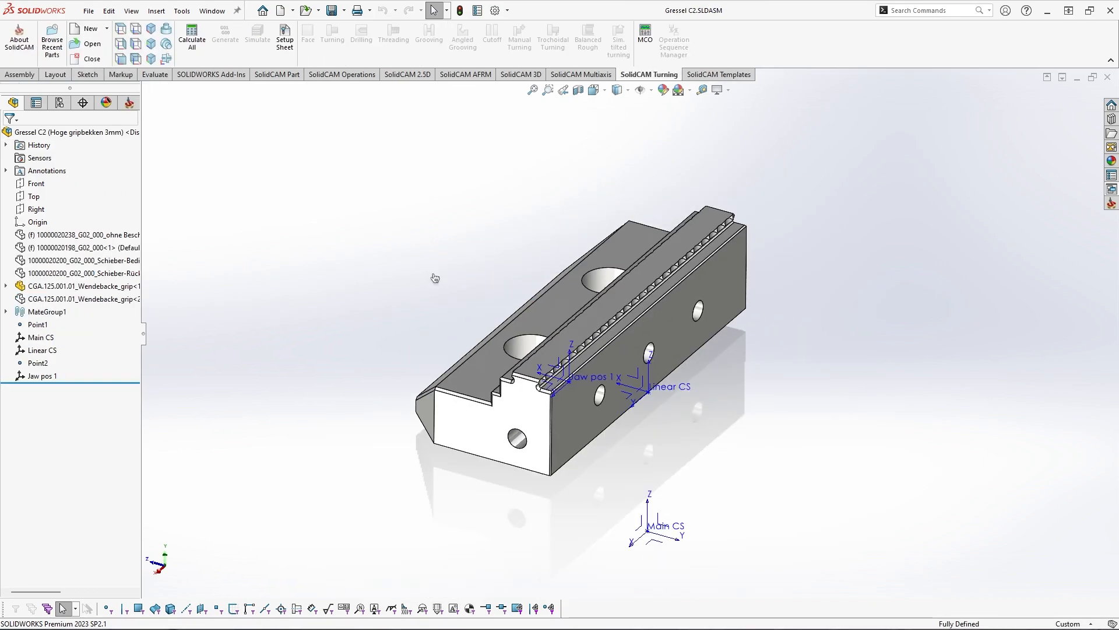
middle_drag(548, 367, 591, 345)
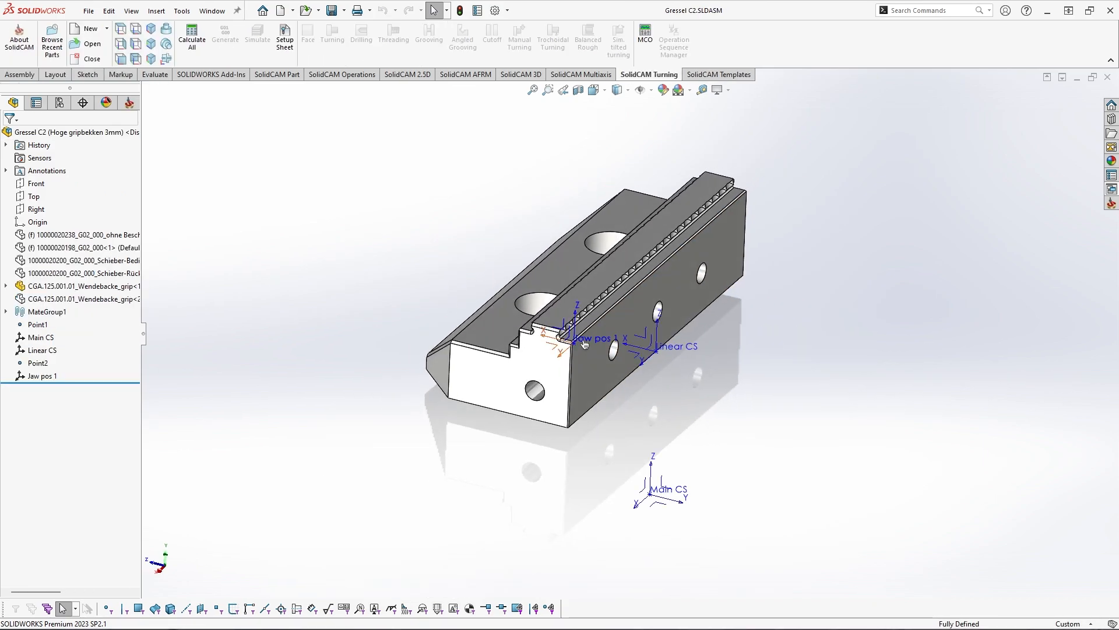
Start saving the assembly as an STL file in the folder D:\SolidCAM\Support\2024\01. Januar\09\Gressel\C2
click(88, 11)
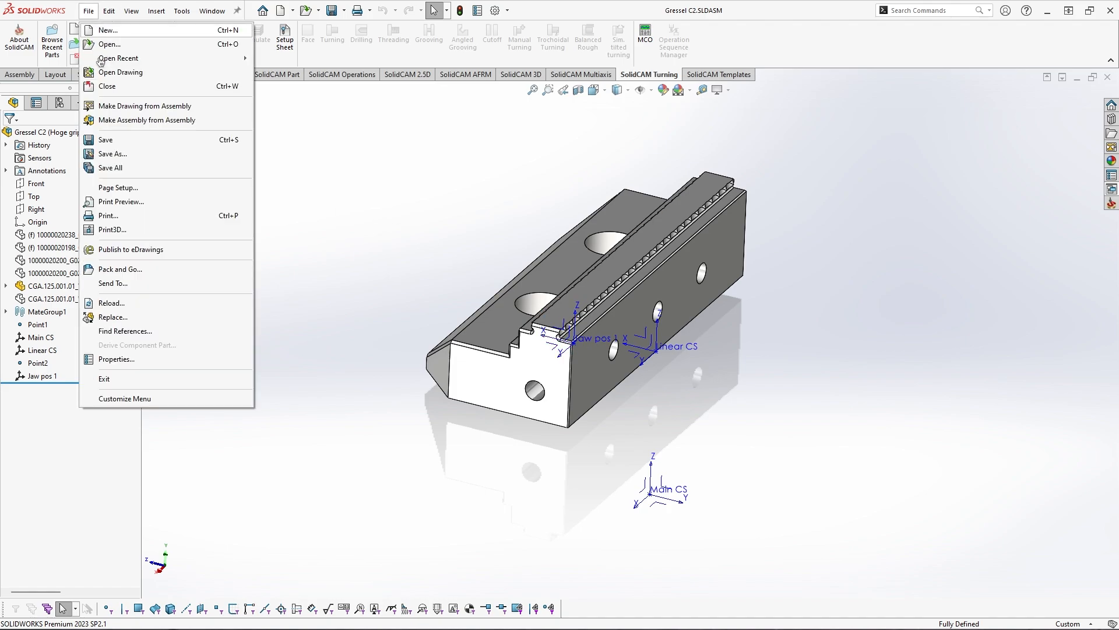
click(115, 155)
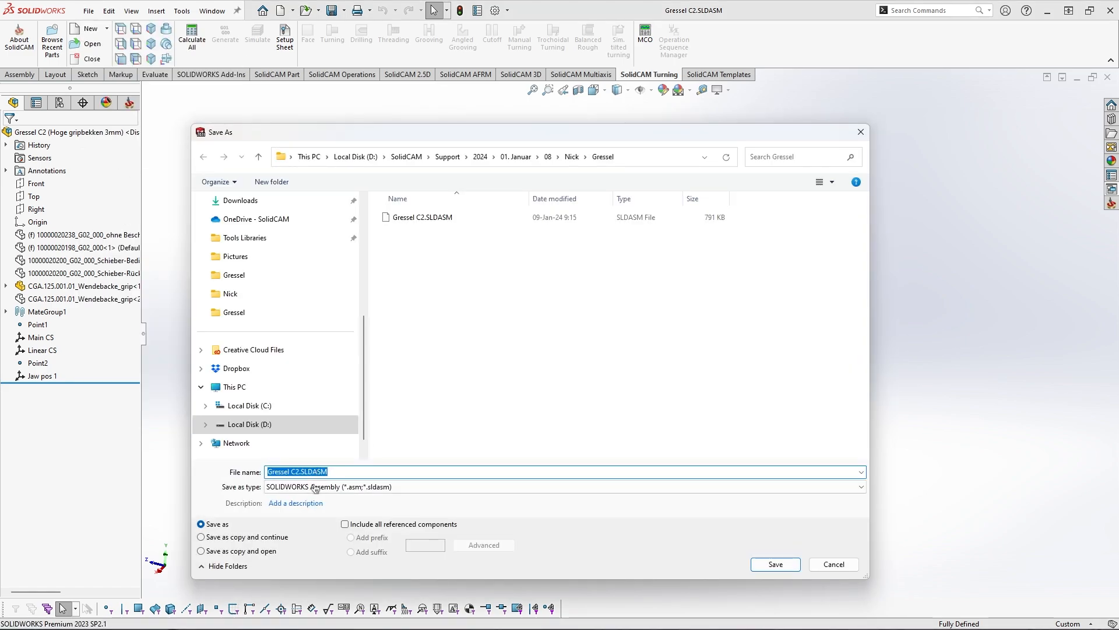
click(315, 487)
click(327, 458)
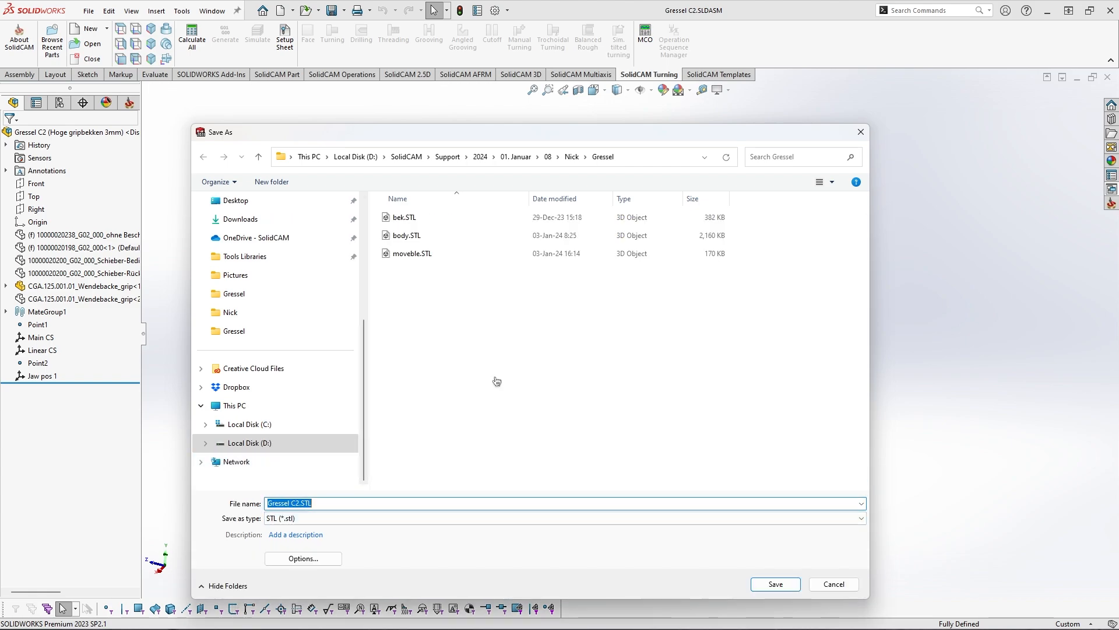
click(645, 157)
text(D:\SolidCAM\Support\2024\01. Januar\09\Gressel\C2)
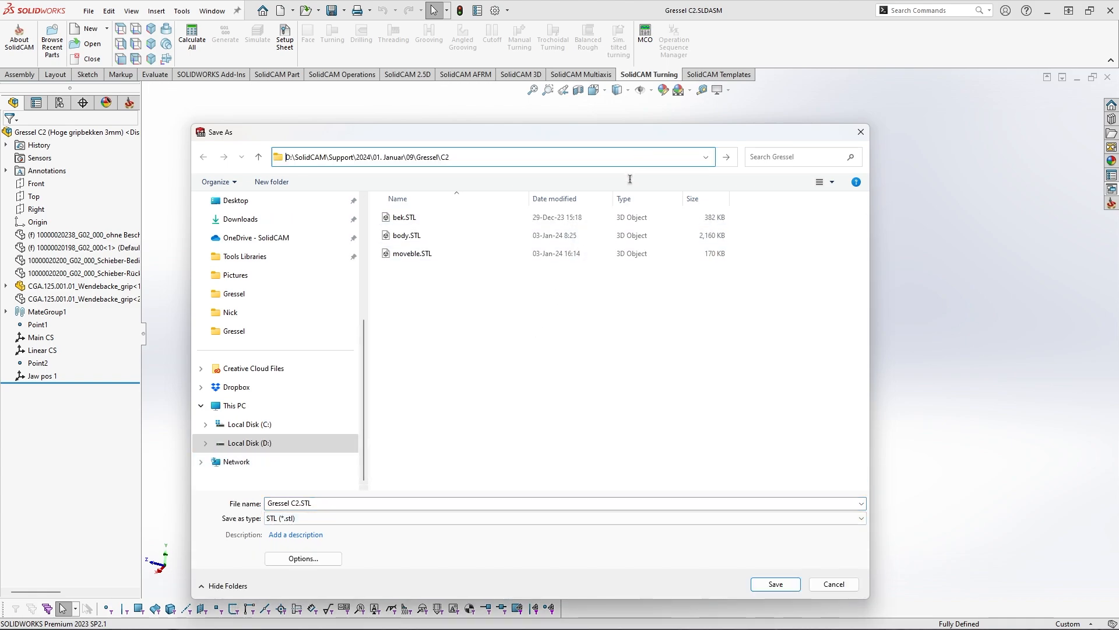
key(Return)
Name the export Gressel C2 - Jaw.STL, reusing the name of the existing Main STL file
click(425, 235)
click(321, 503)
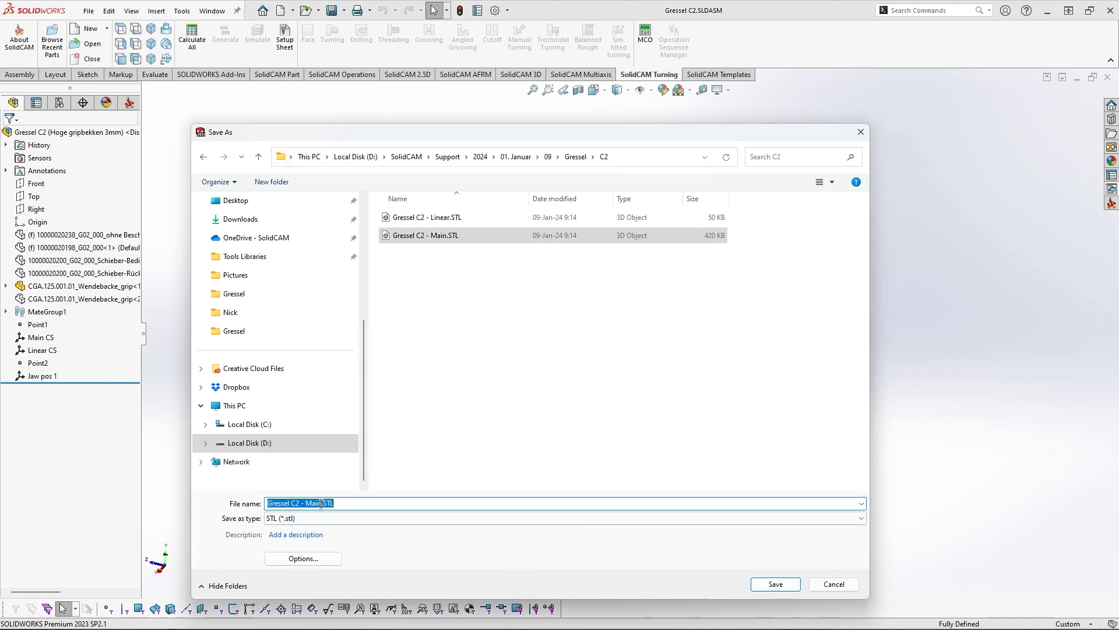
double_click(321, 503)
text(Jaw)
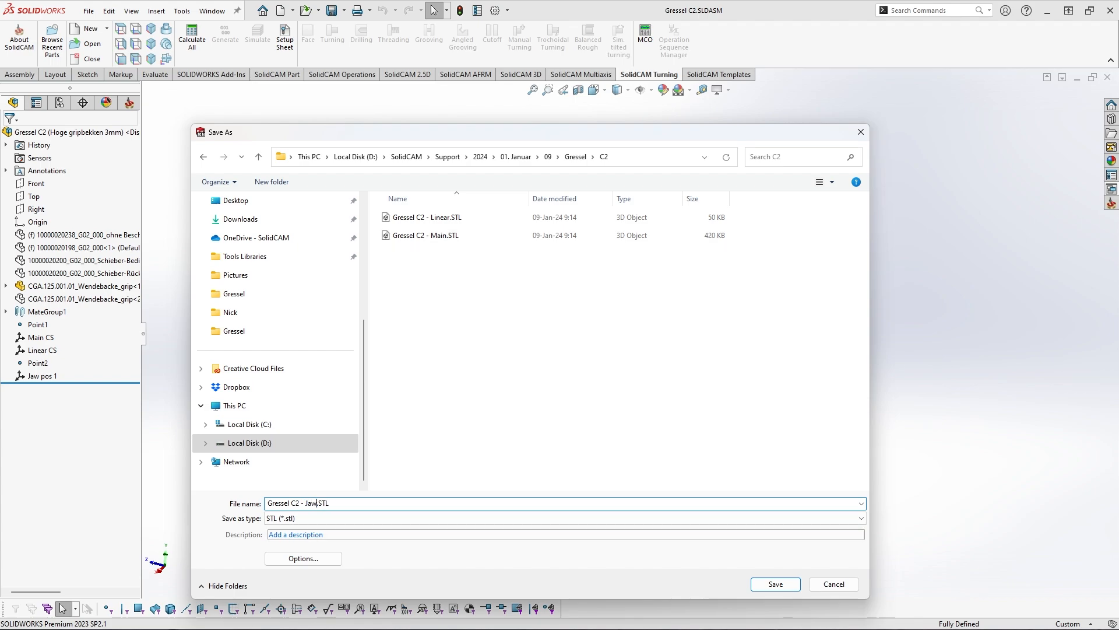
Set the STL output coordinate system to Jaw pos 1 and the resolution to Fine, and save the jaw's STL file
click(332, 562)
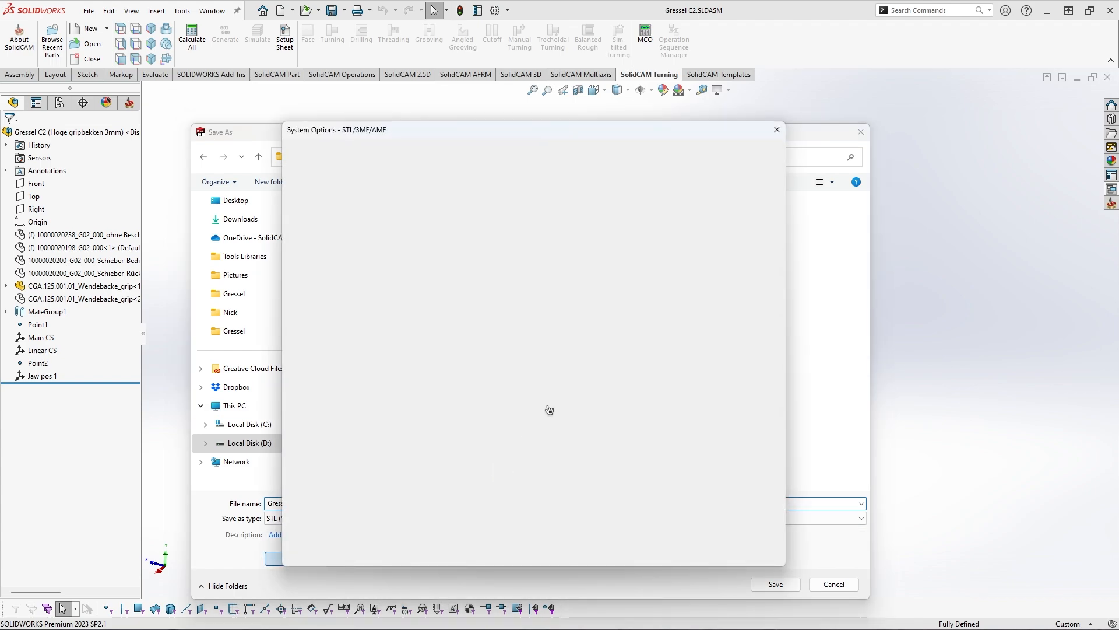
click(556, 529)
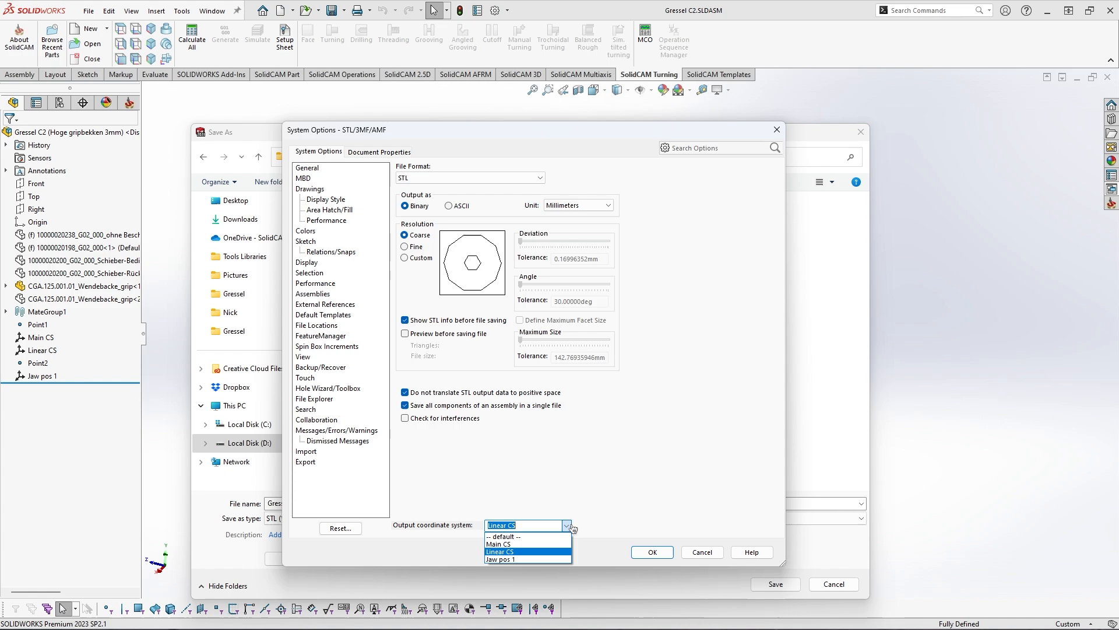
click(538, 567)
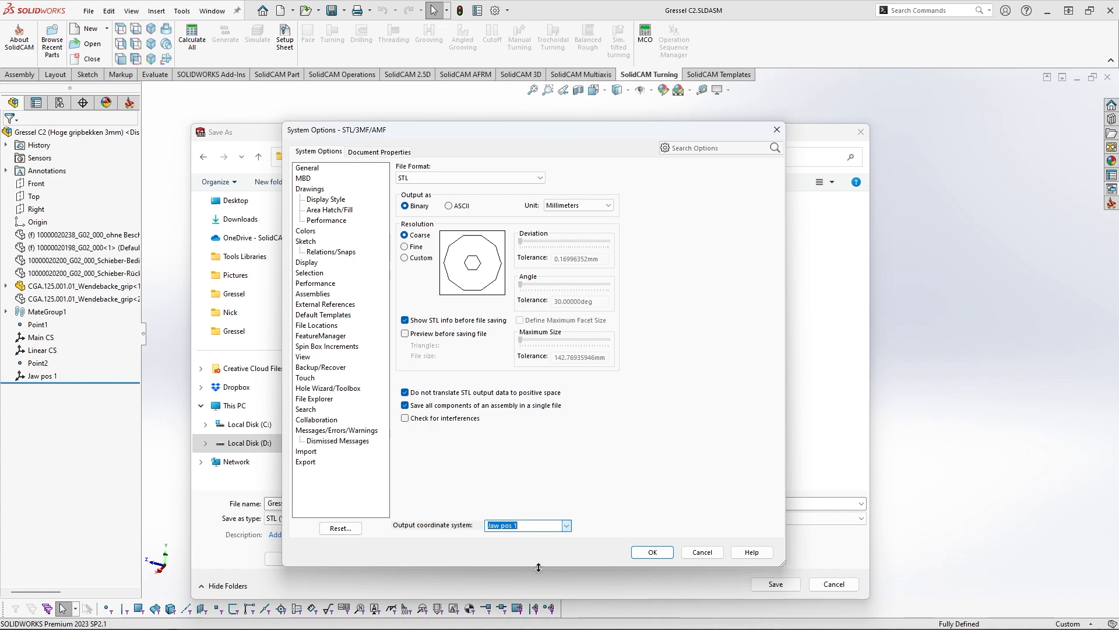
click(420, 247)
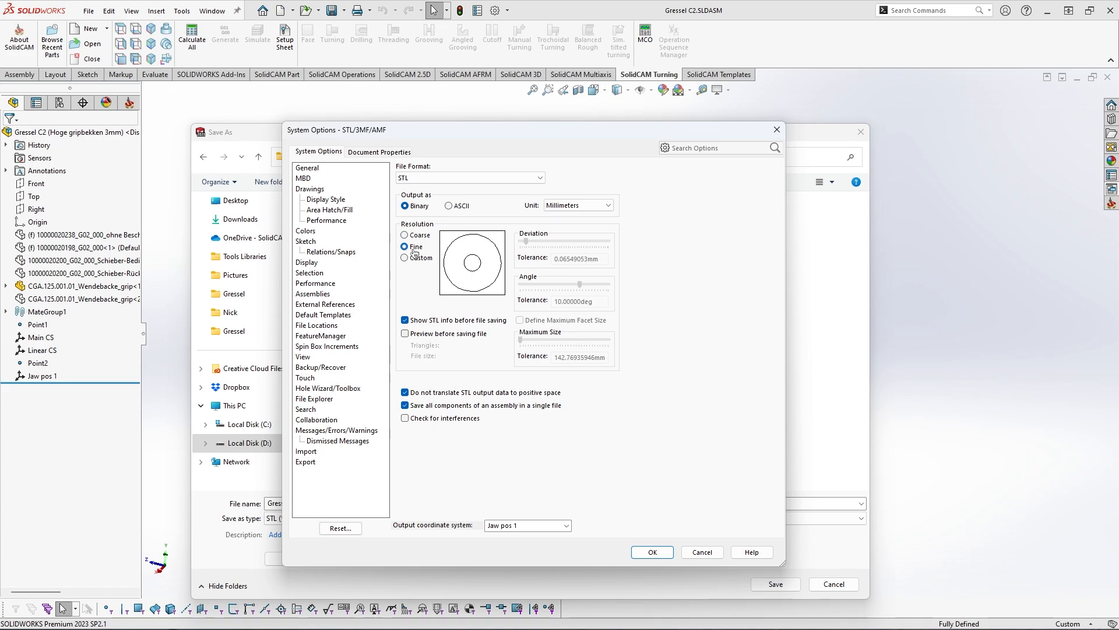
click(652, 552)
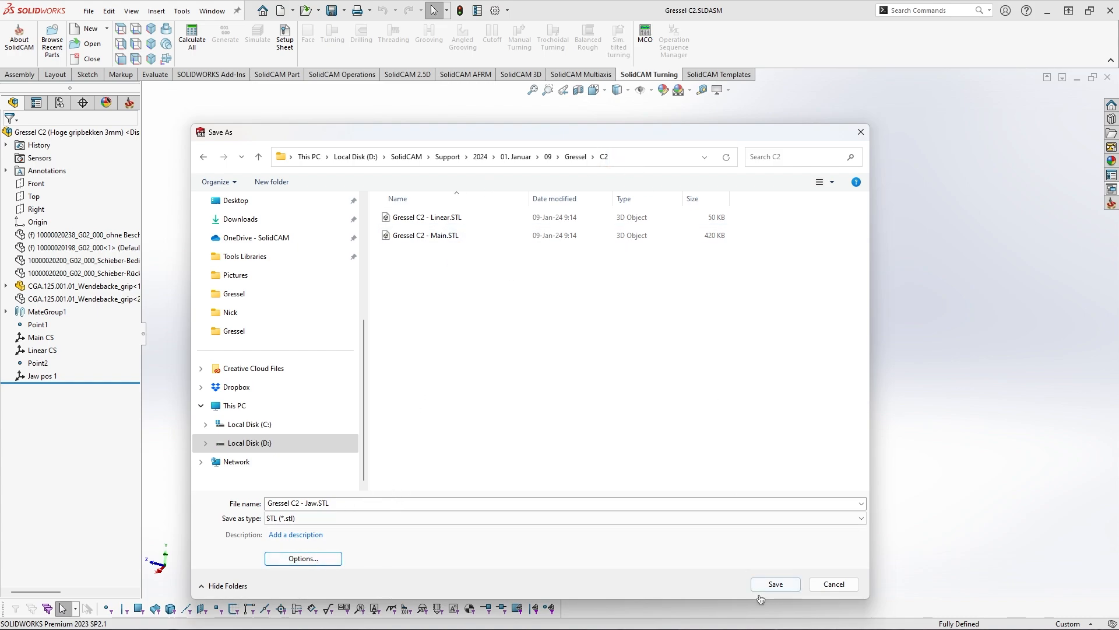
click(776, 584)
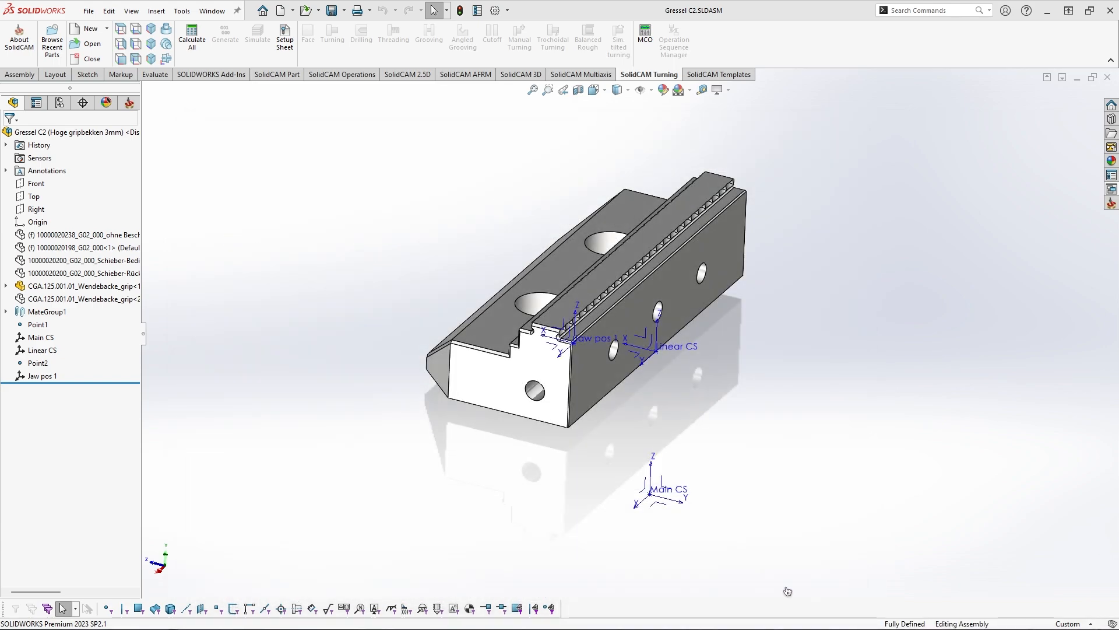
Open the Gressel\C2 export folder in File Explorer, check the Jaw, Linear and Main STL files, and go up to the 09 folder
click(588, 339)
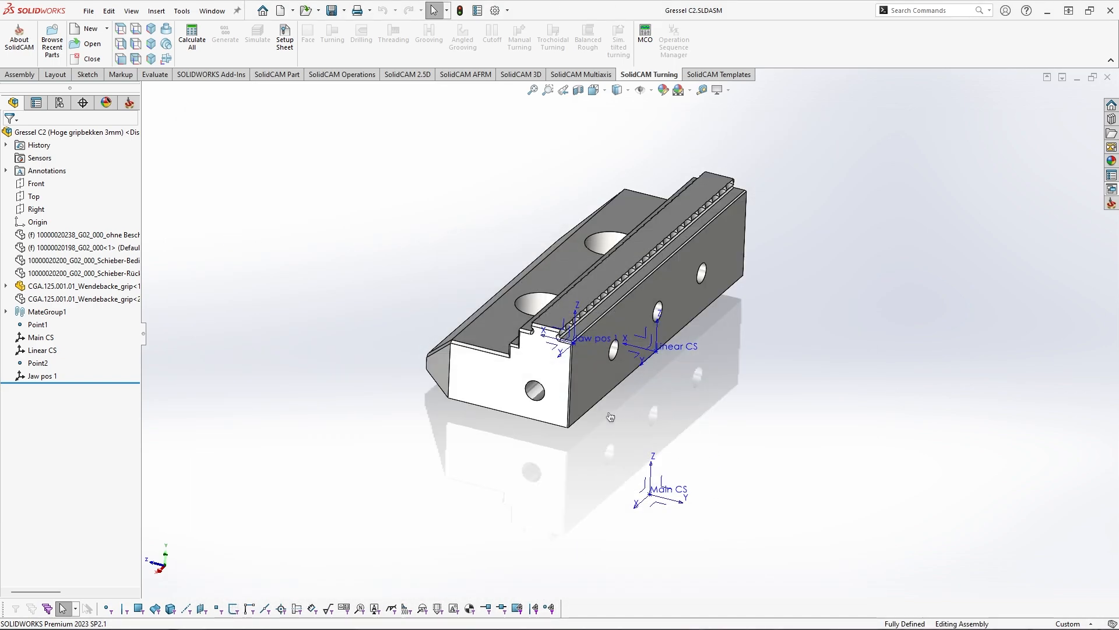
middle_drag(610, 416, 509, 483)
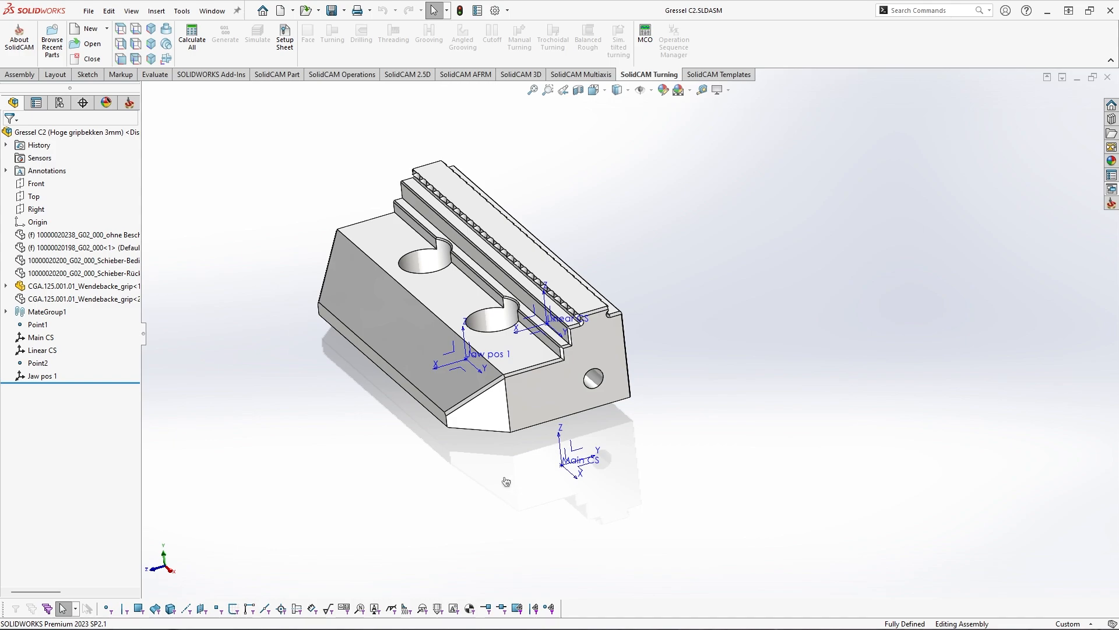
key(super+e)
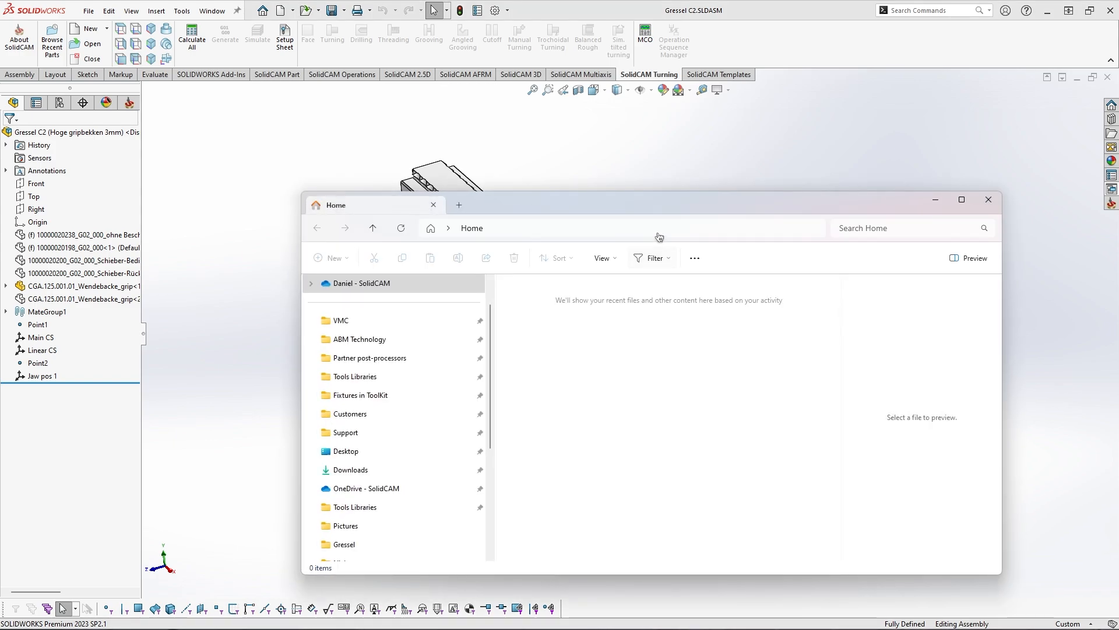
click(655, 229)
text(D:\SolidCAM\Support\2024\01. Januar\09\Gressel\C2)
key(Return)
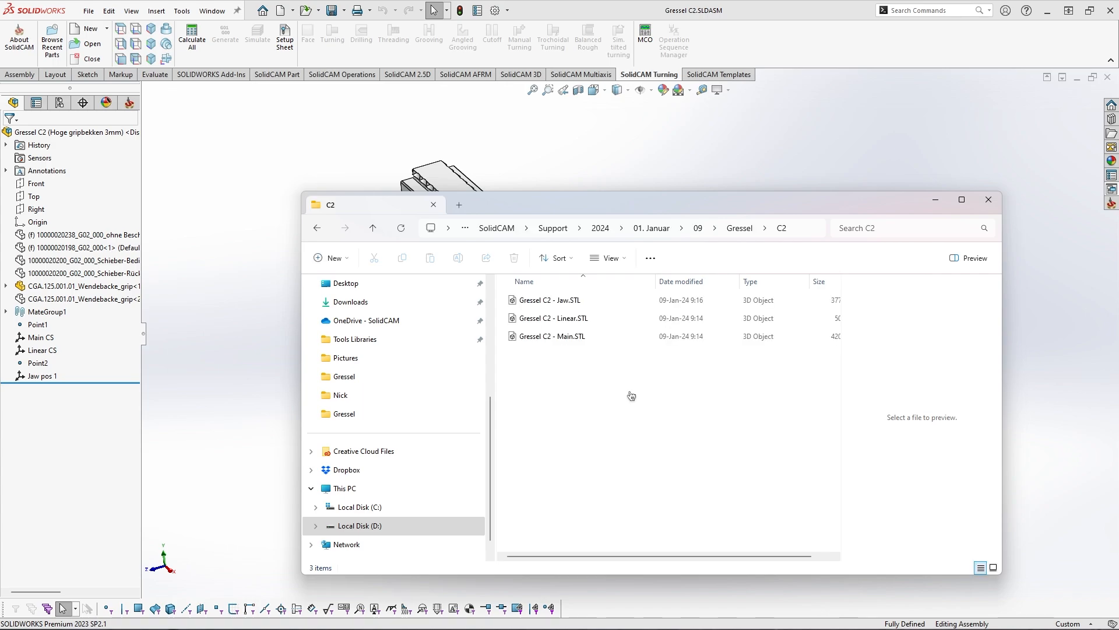
drag(630, 389, 545, 296)
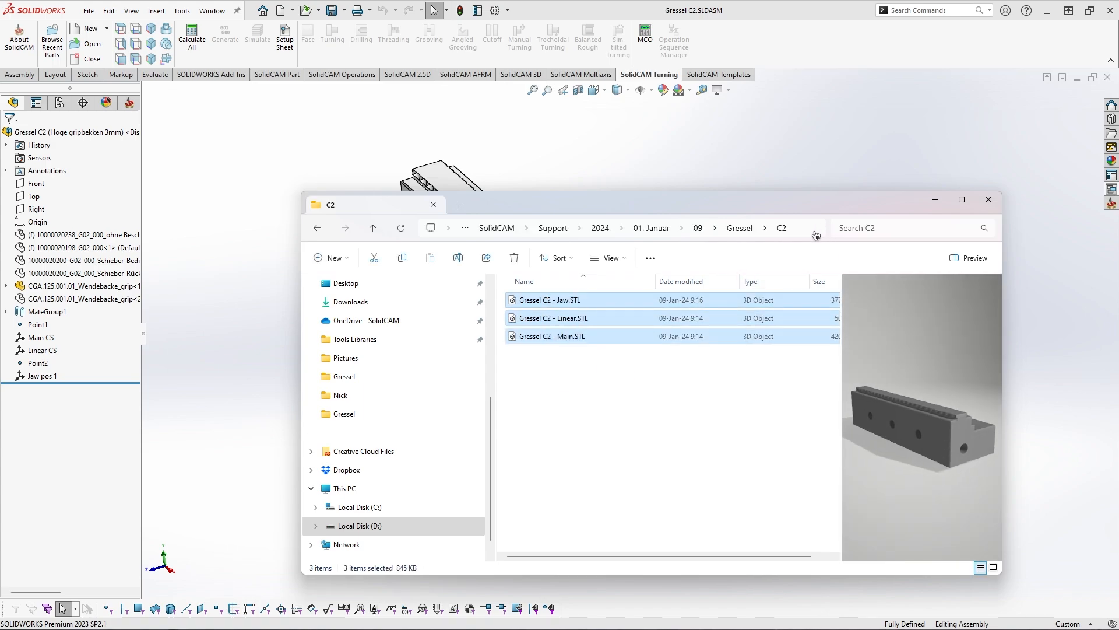
click(791, 228)
click(598, 427)
drag(615, 408, 549, 295)
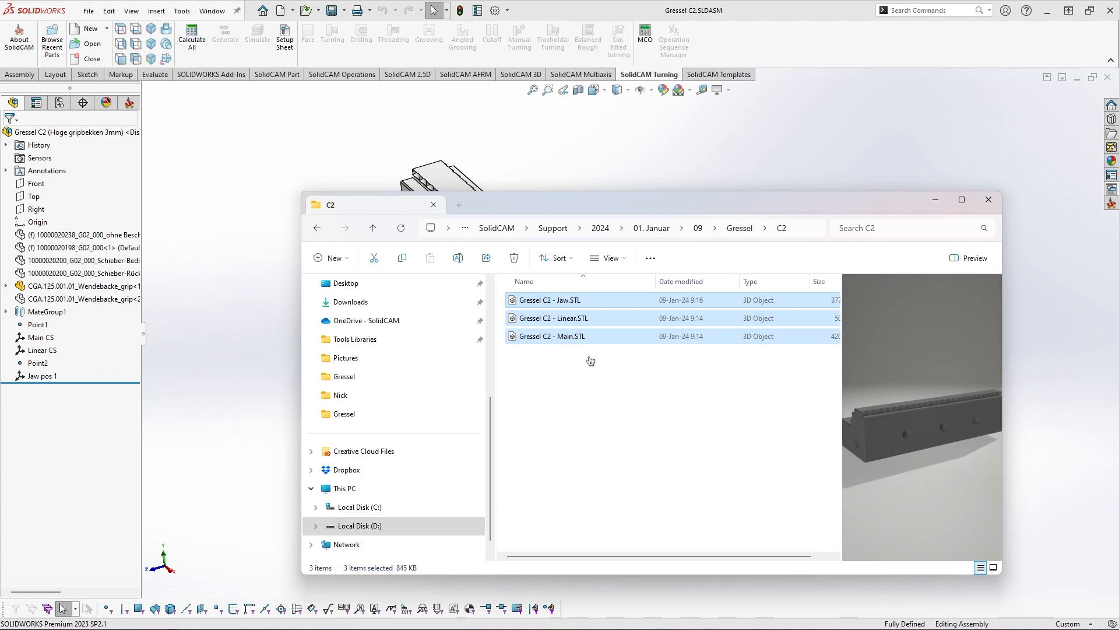
drag(646, 195, 565, 184)
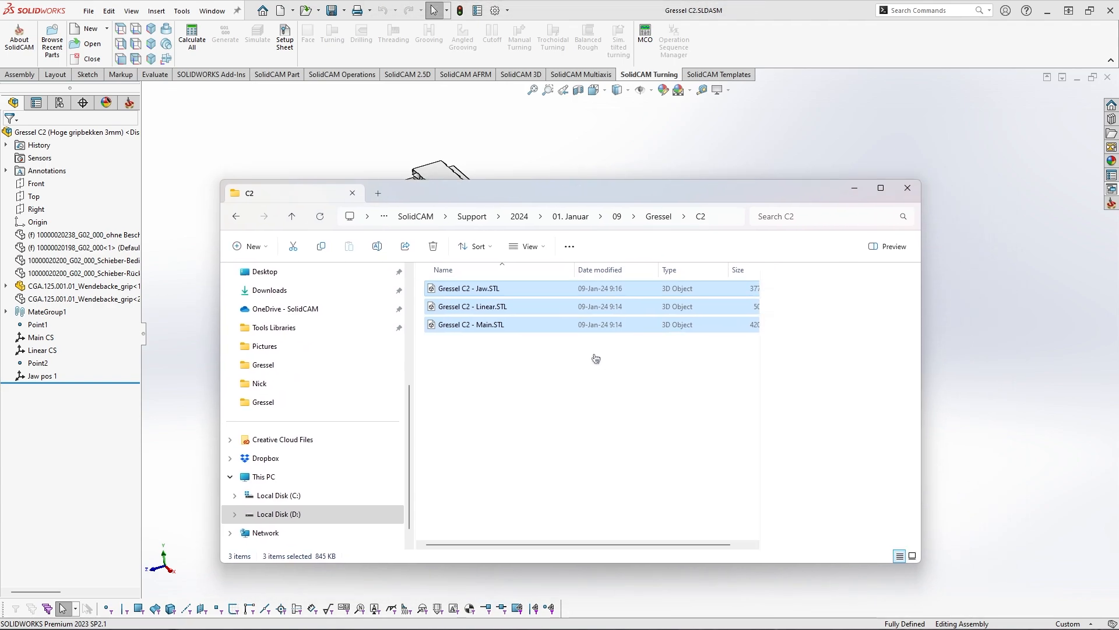
click(617, 217)
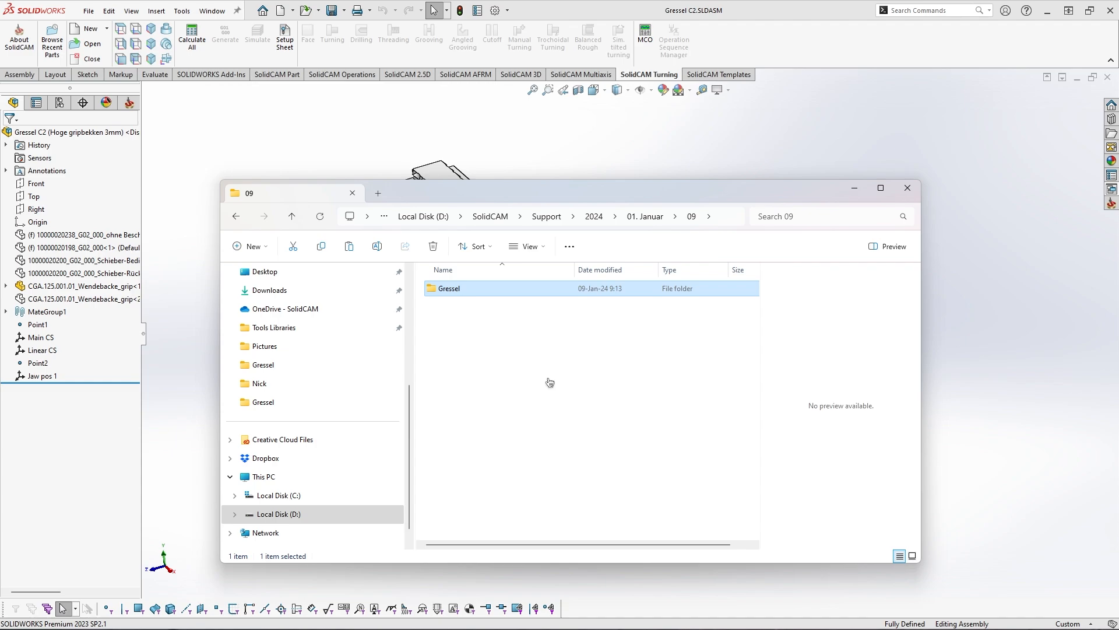
Open SolidCAM's ToolKit settings and copy the default folder path
click(1111, 204)
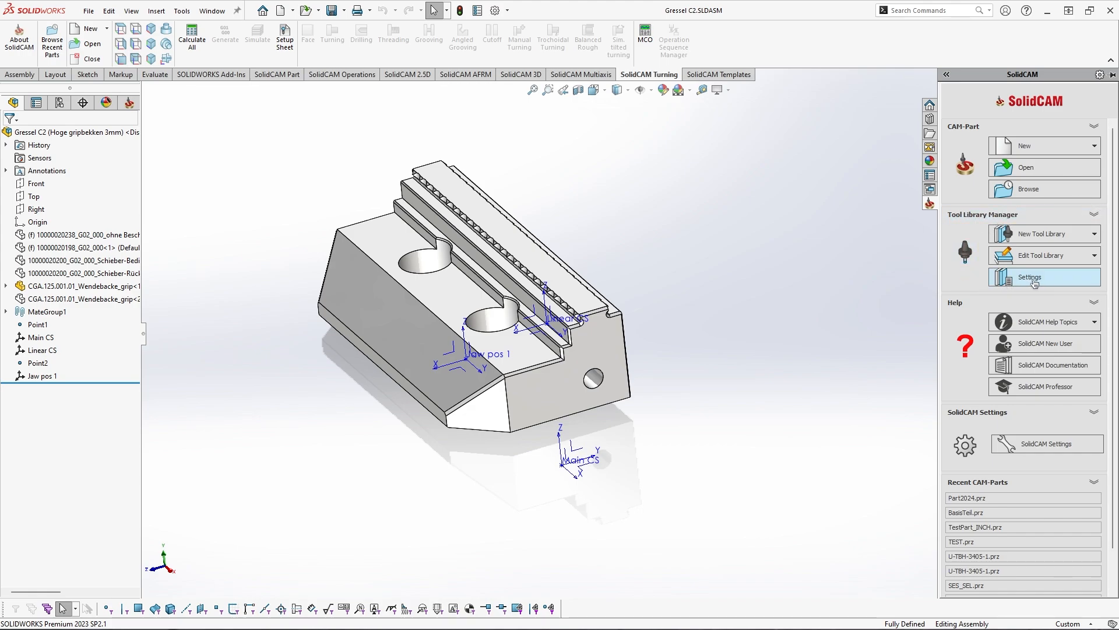
click(182, 11)
mouse_move(209, 68)
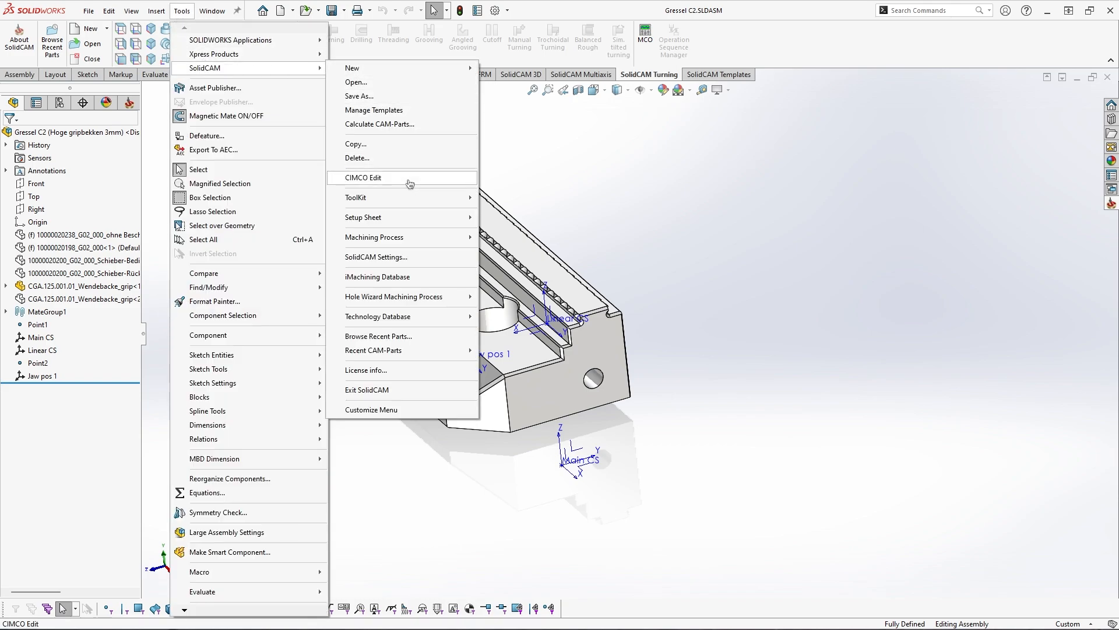
mouse_move(470, 201)
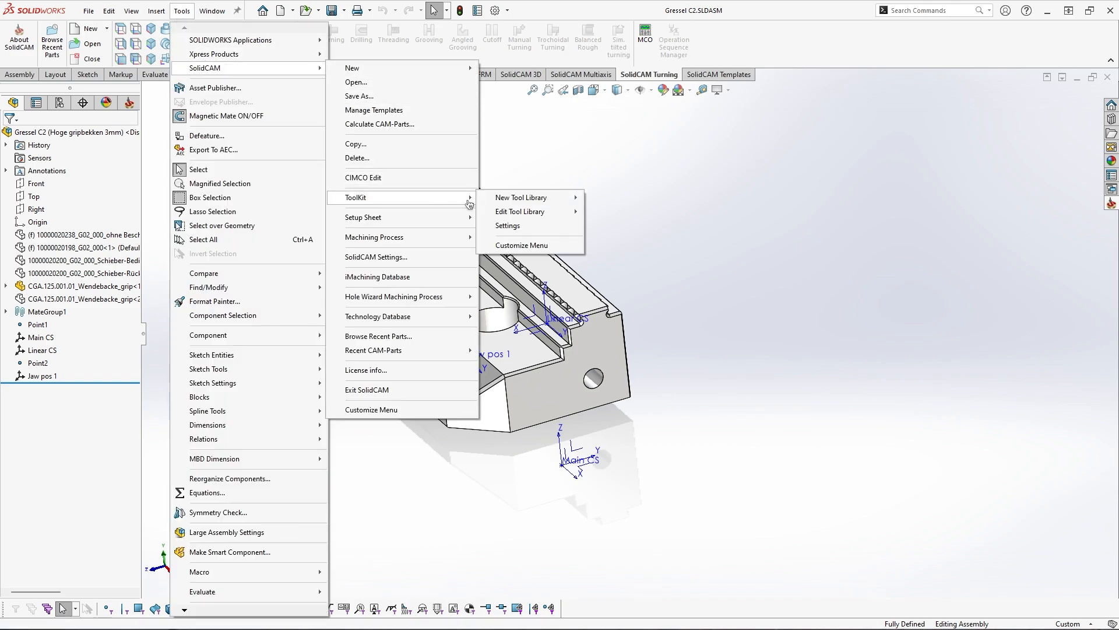
click(537, 232)
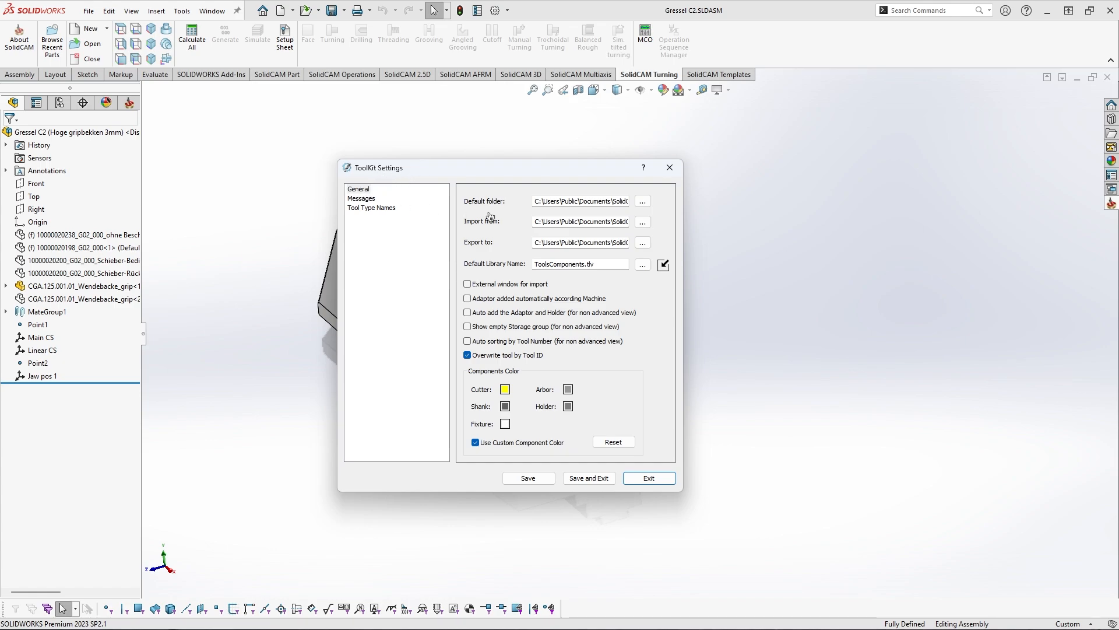
drag(535, 203, 692, 207)
click(594, 219)
drag(536, 201, 677, 202)
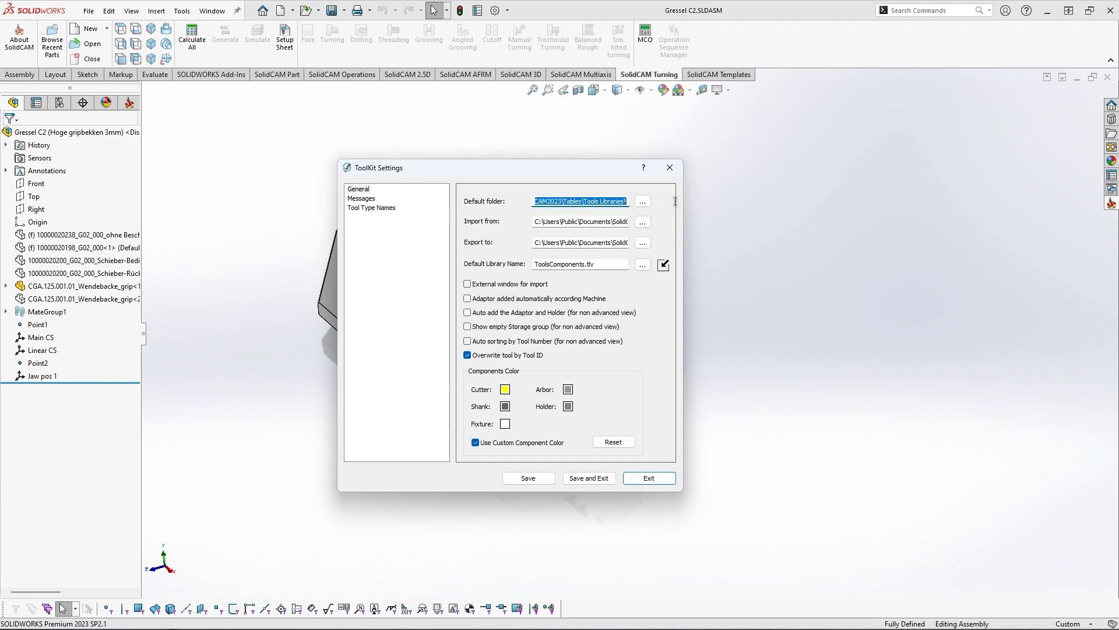
click(680, 209)
triple_click(548, 202)
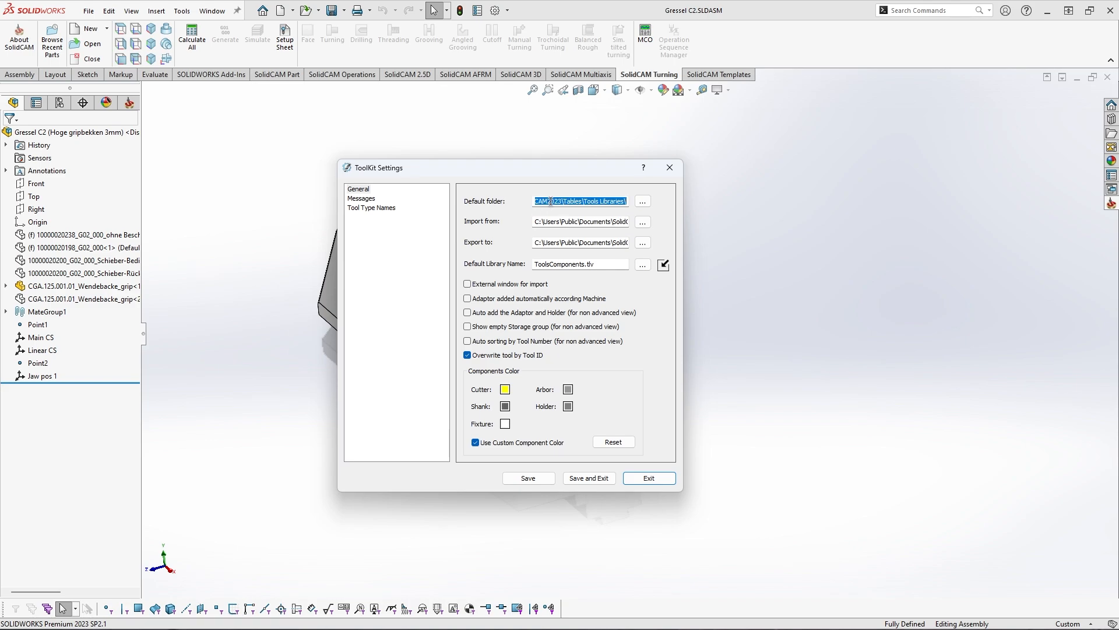
Open the folder C:\Users\Public\Documents\SolidCAM\SolidCAM2023\Tables\Tools Libraries in a new File Explorer window
key(super+e)
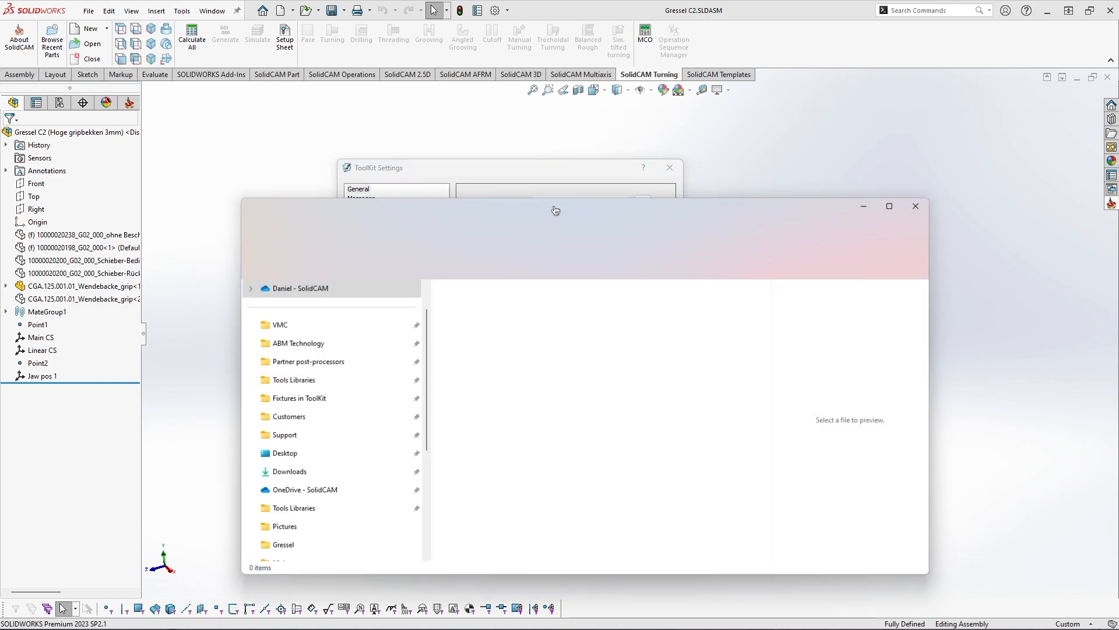
click(530, 215)
text(C:\Users\Public\Documents\SolidCAM\SolidCAM2023\Tables\Tools Libraries\)
key(Return)
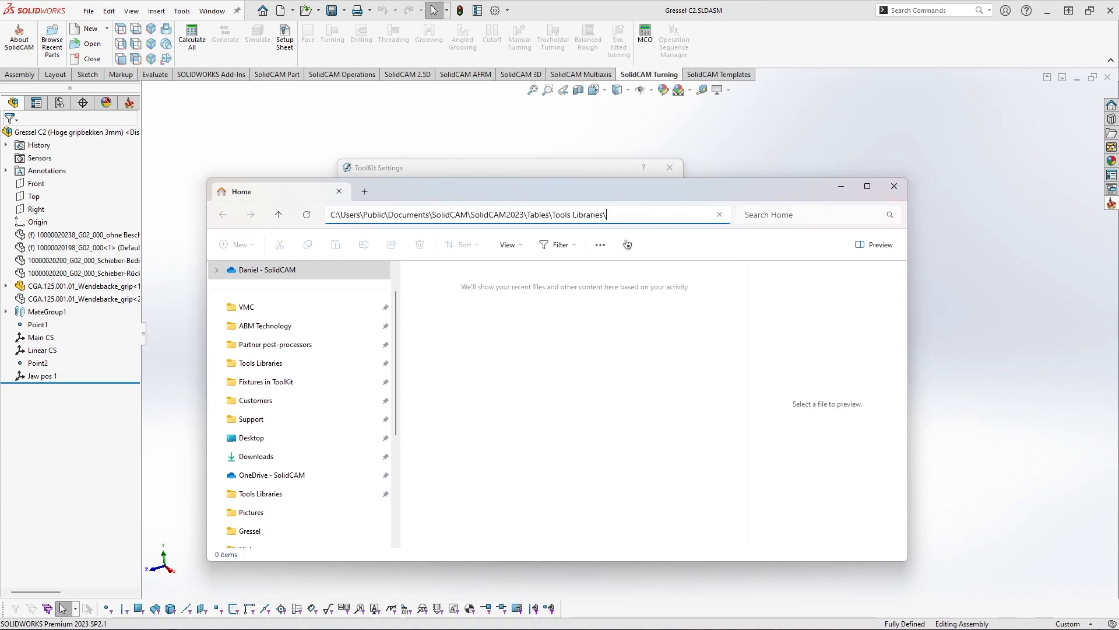
click(434, 471)
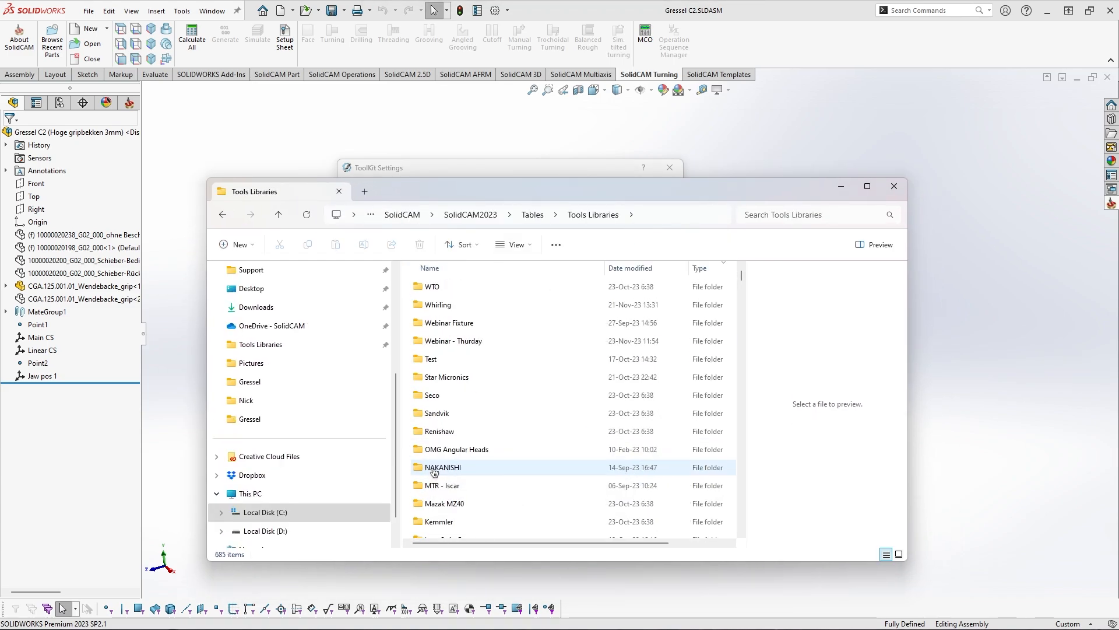
click(463, 432)
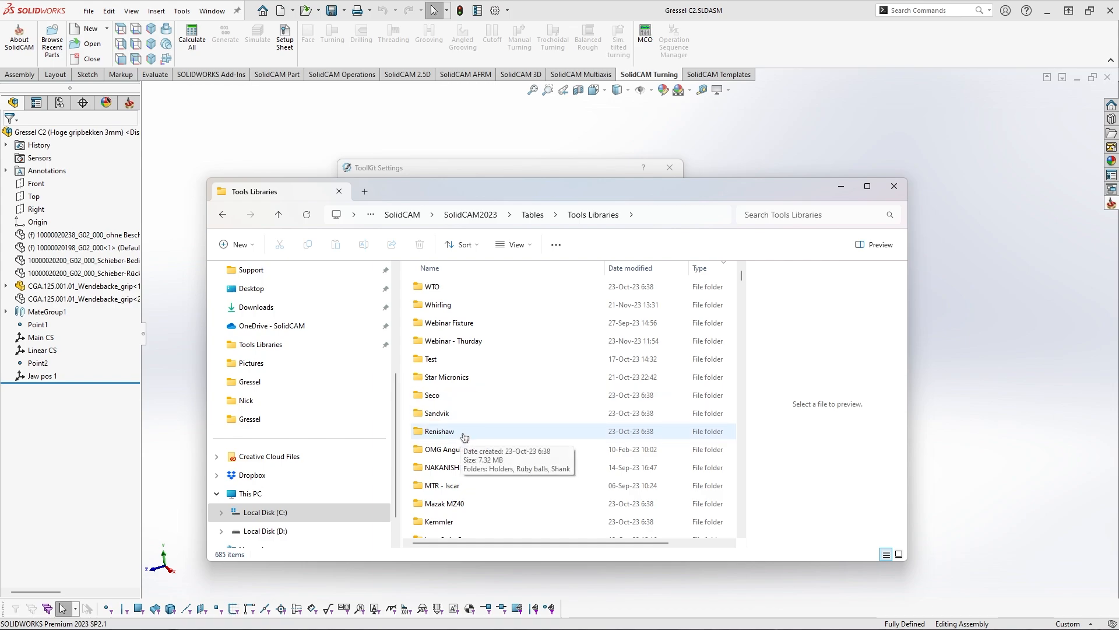
Copy the Gressel folder from the 09 folder into the SolidCAM2023 Tools Libraries folder
key(alt+Tab)
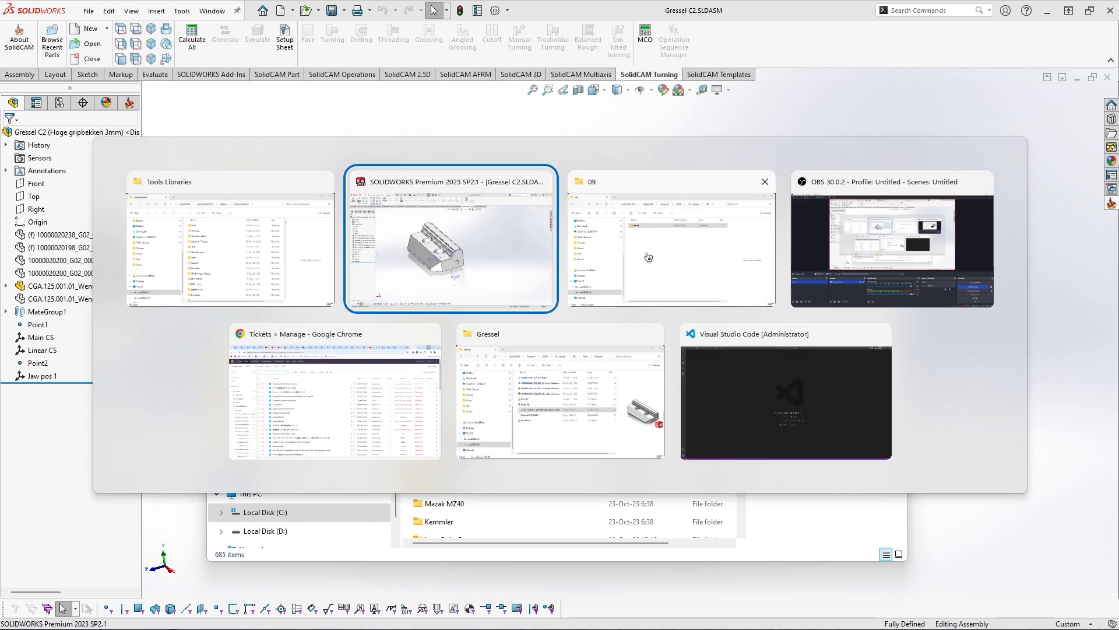
key(alt+Tab)
right_click(452, 289)
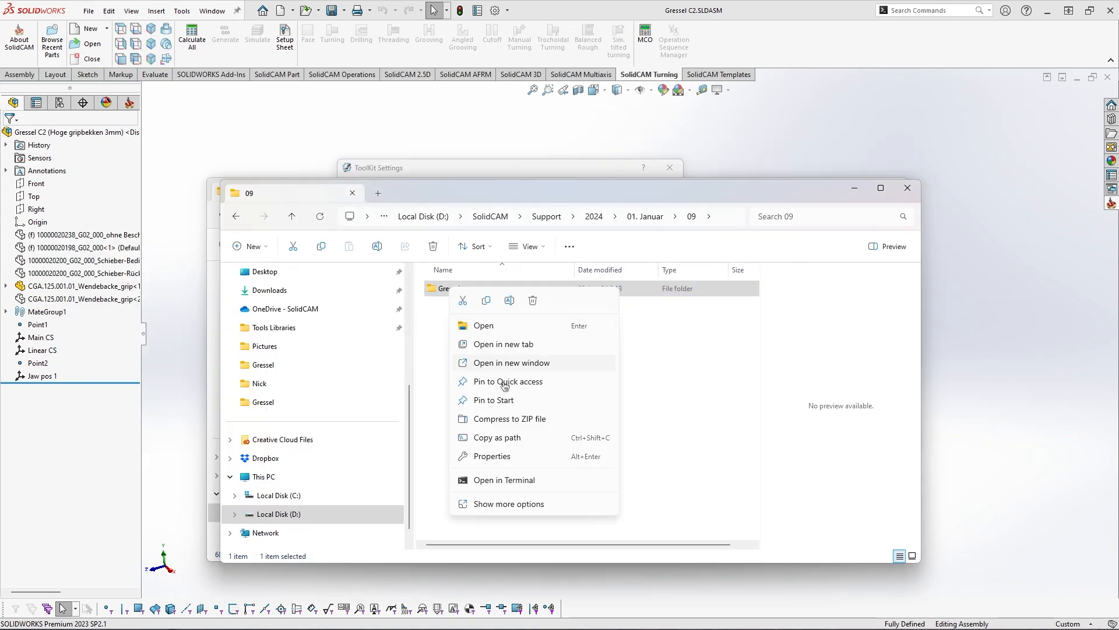
click(649, 355)
click(452, 289)
drag(510, 197, 581, 322)
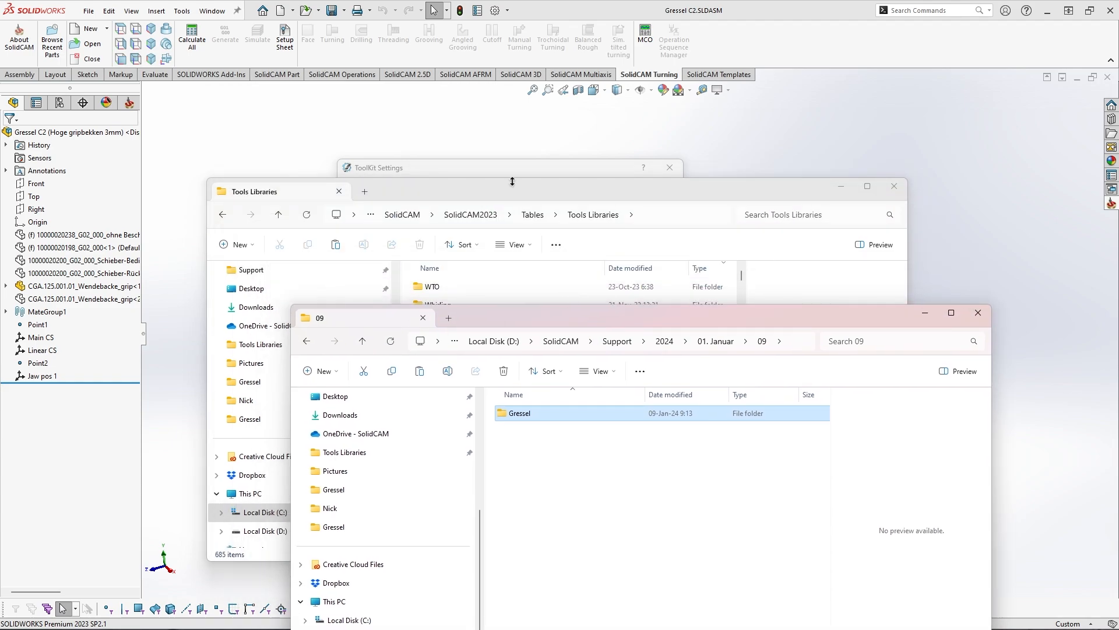
click(511, 192)
key(ctrl+v)
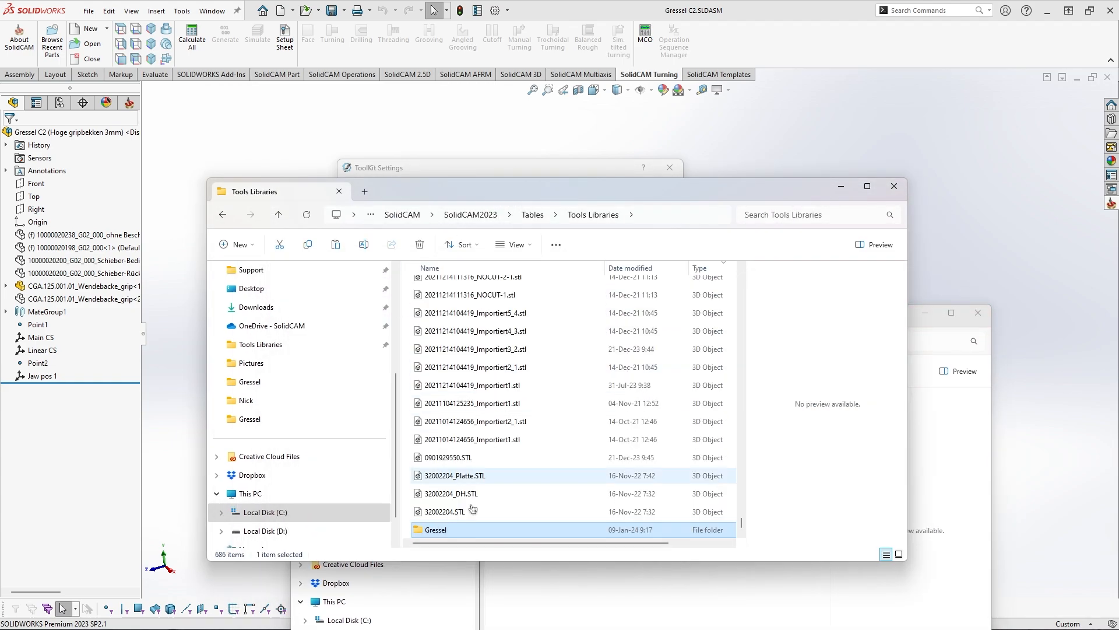
click(524, 583)
click(519, 193)
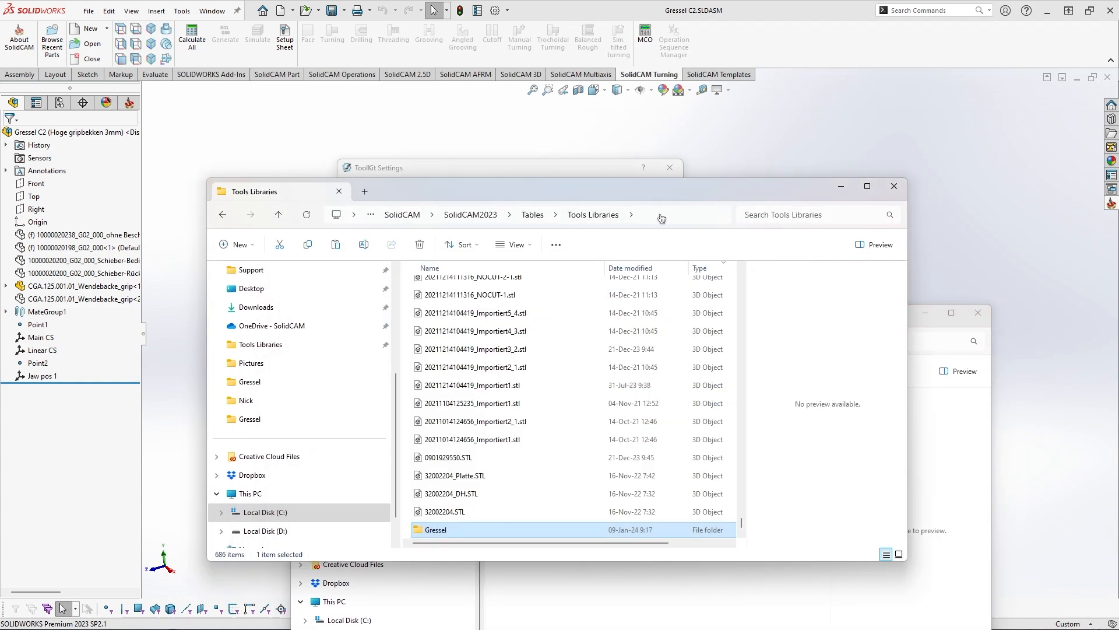
Leave File Explorer, then save and close the ToolKit settings
click(662, 220)
click(458, 531)
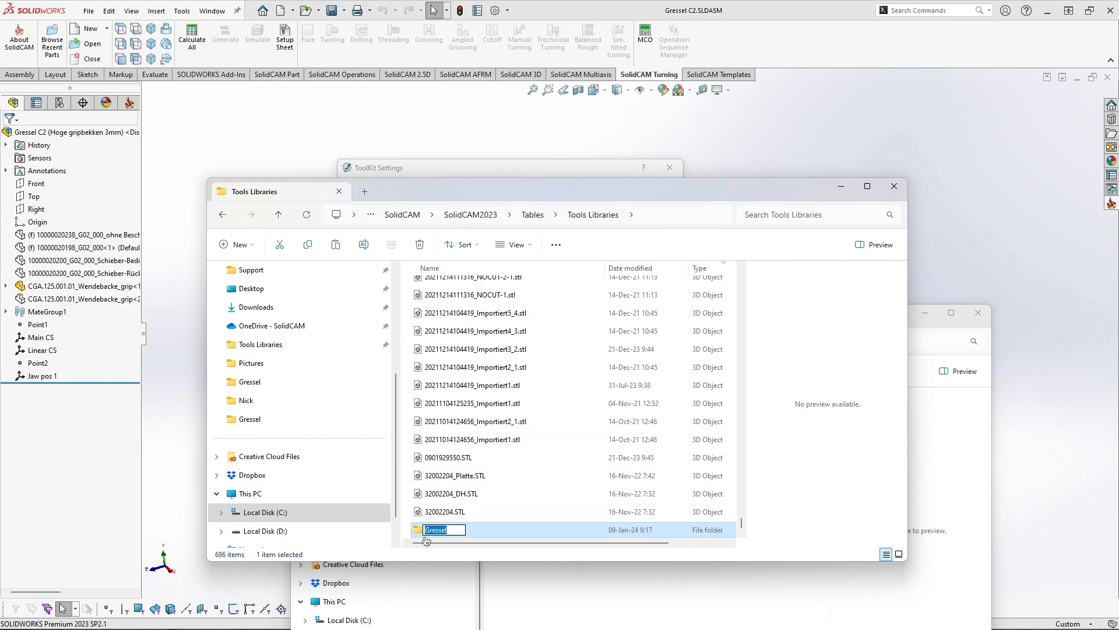
click(421, 533)
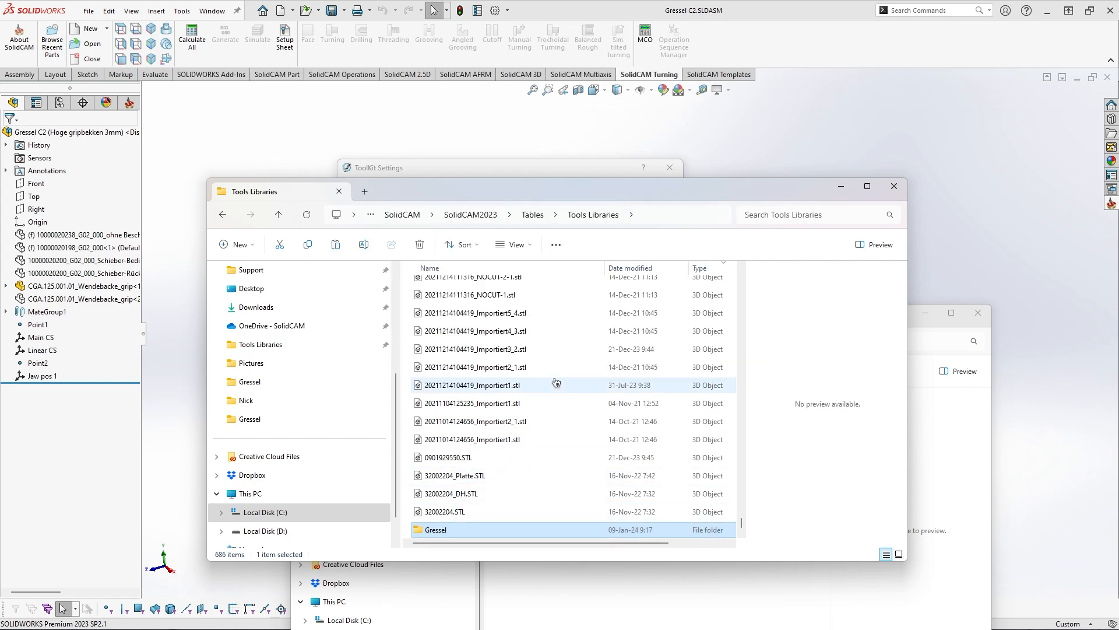
click(1071, 217)
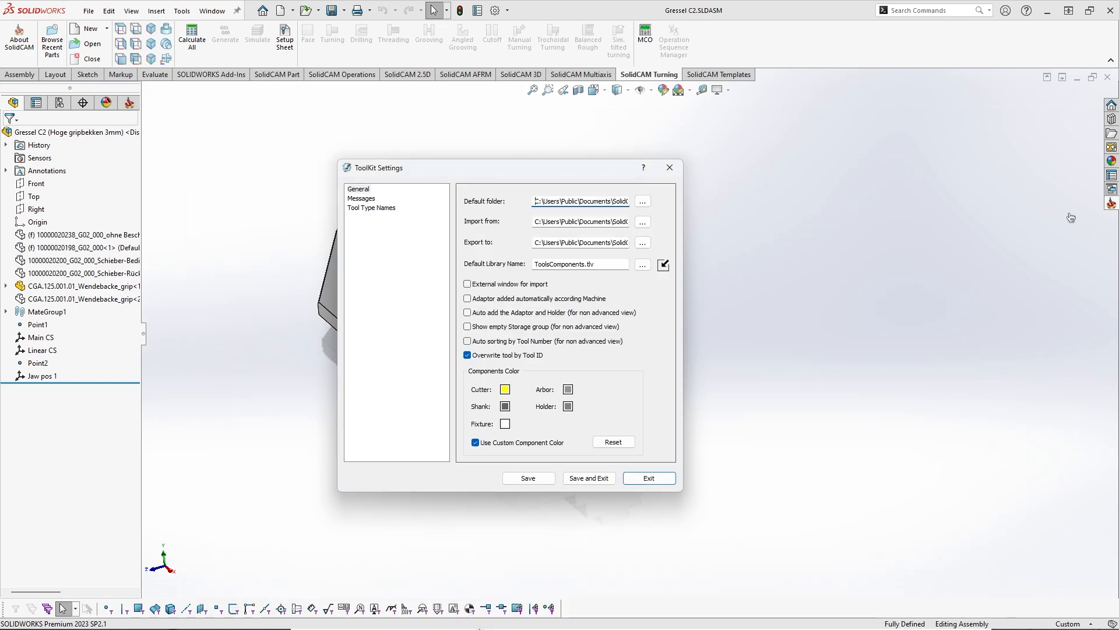
click(590, 478)
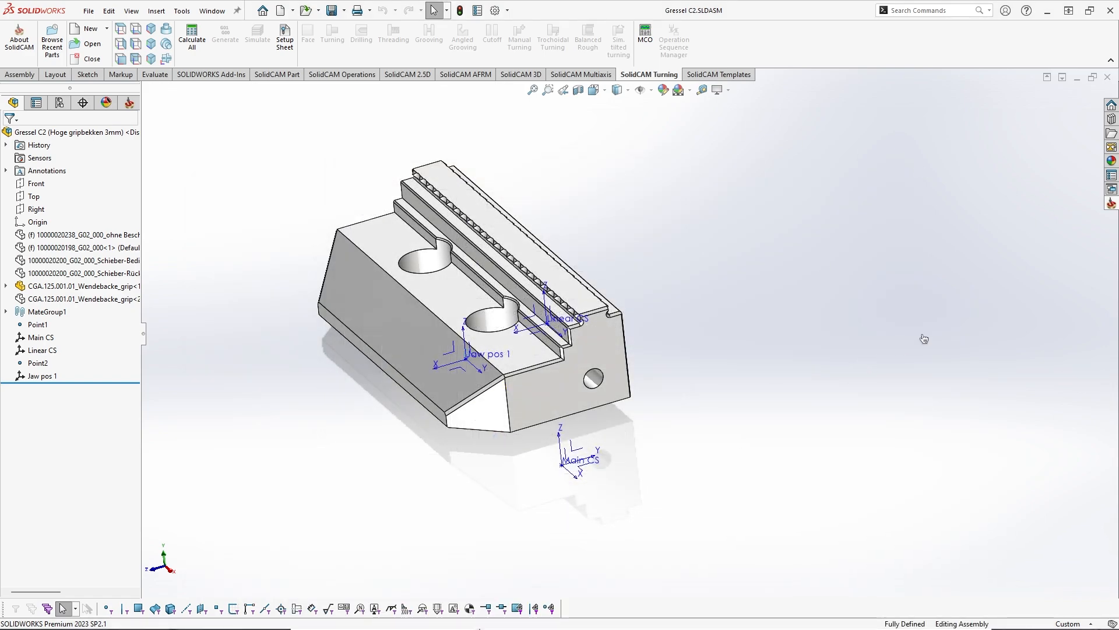
Create a new Tool Components library and select its Fixtures folder
click(1111, 204)
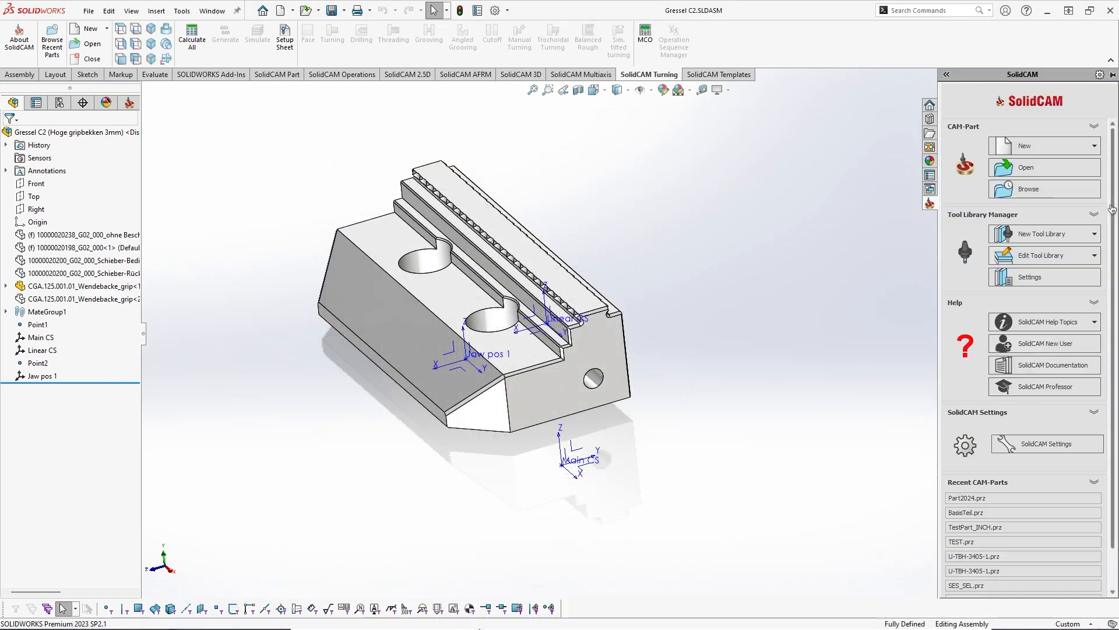
click(1068, 240)
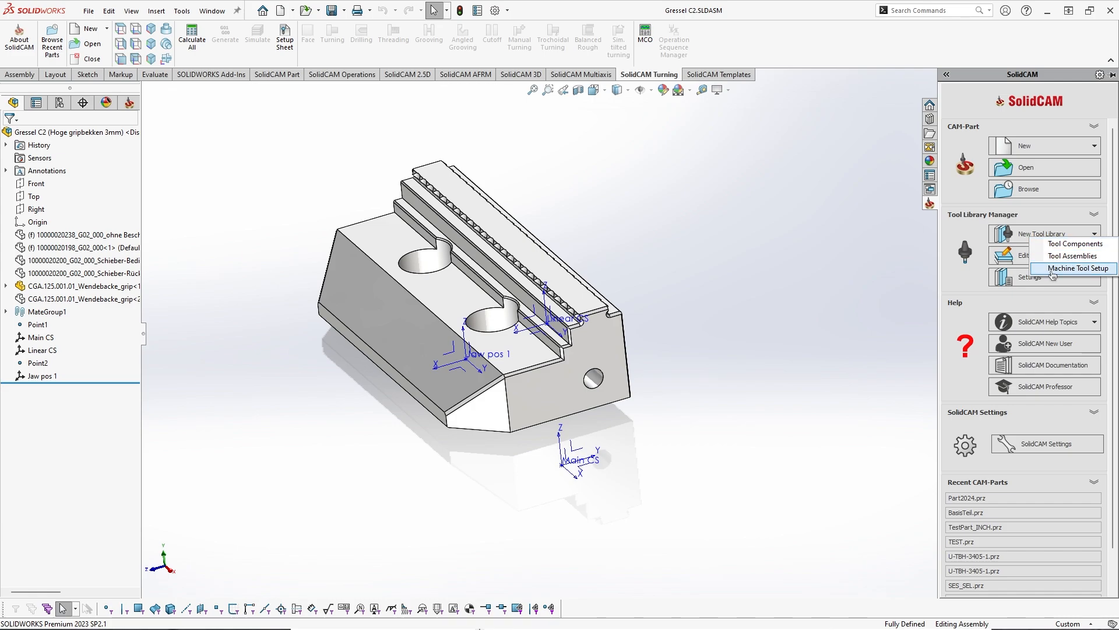
click(1064, 245)
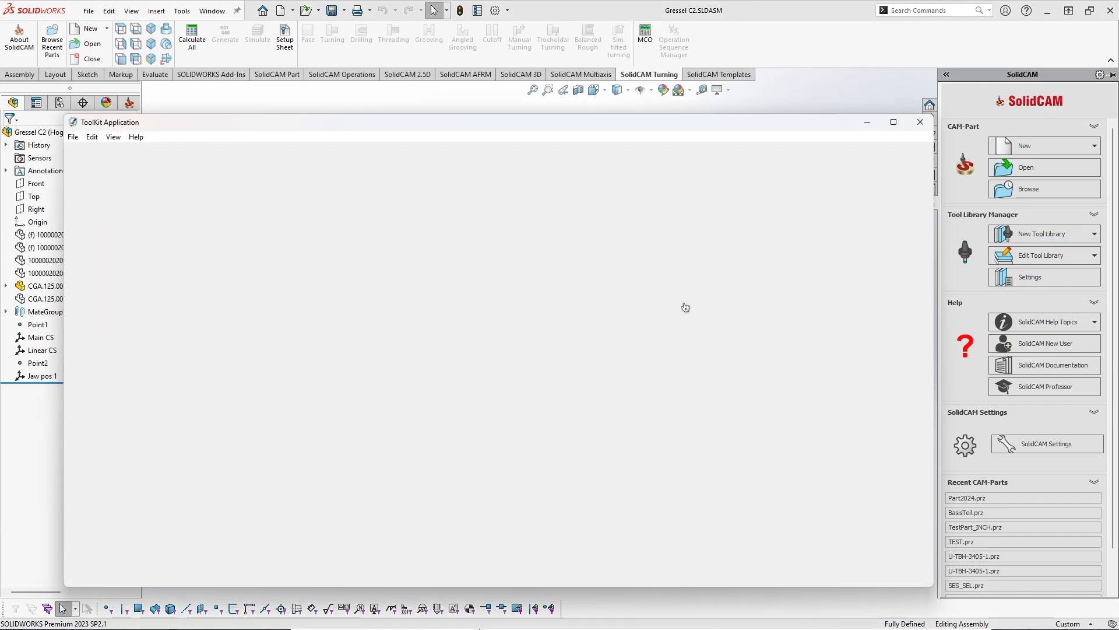
click(300, 219)
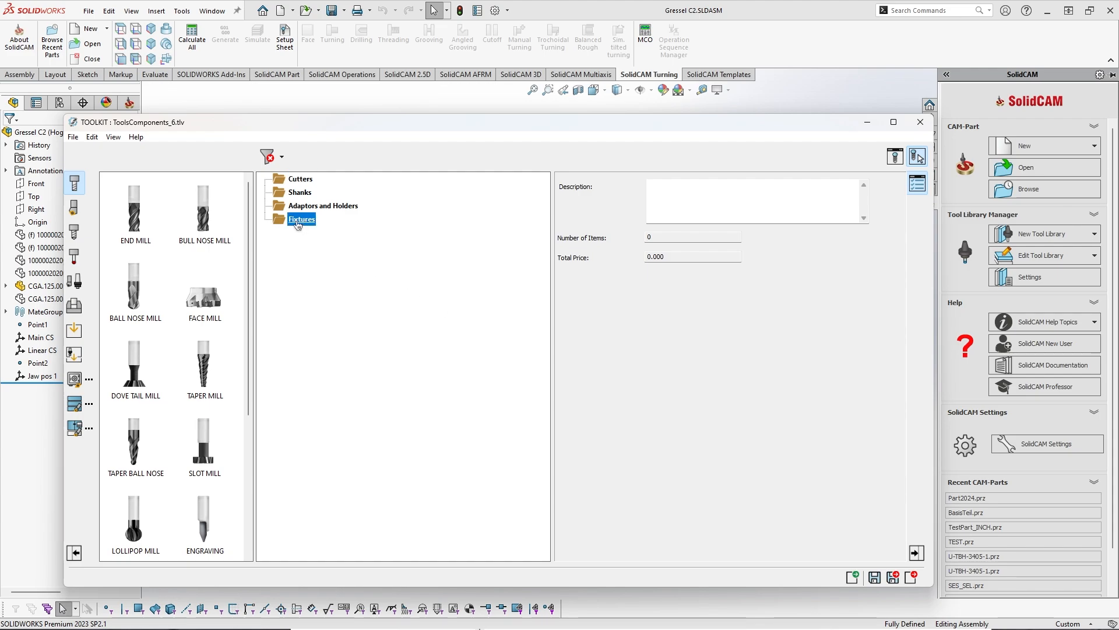
Narrow the component type list and show the fixture components, looking at the Fixture and Jaw types
drag(254, 265, 208, 268)
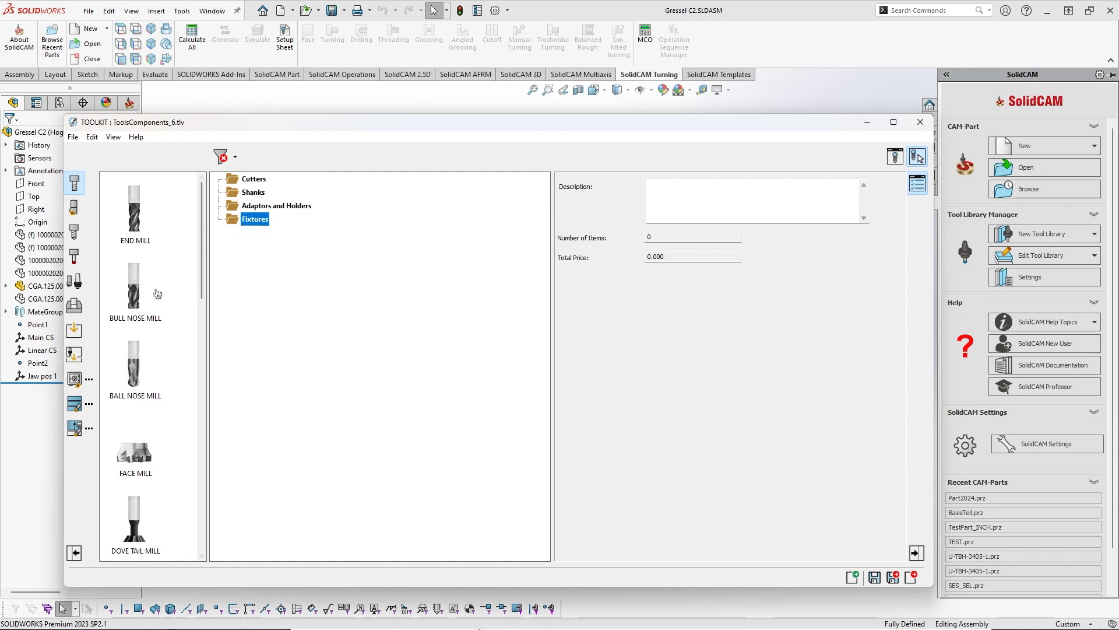
click(77, 306)
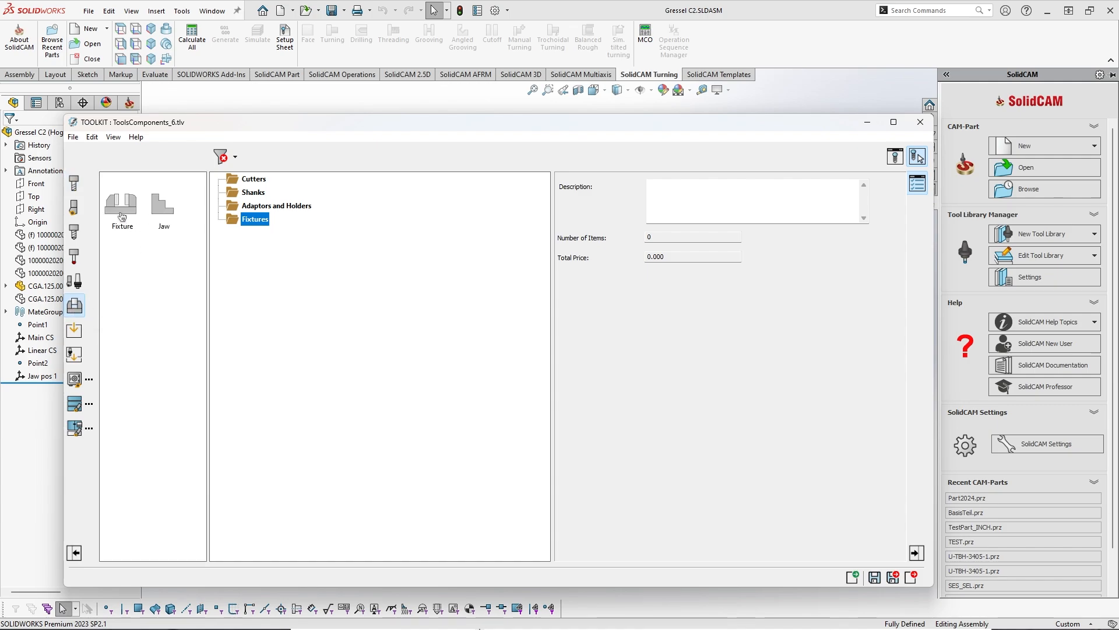
click(122, 213)
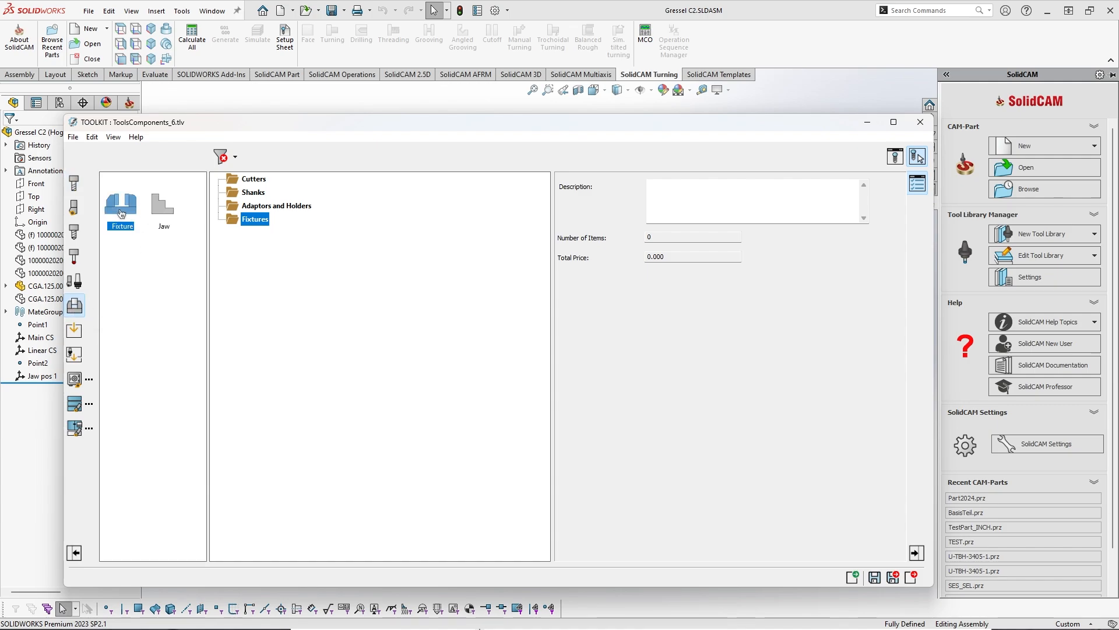
click(165, 216)
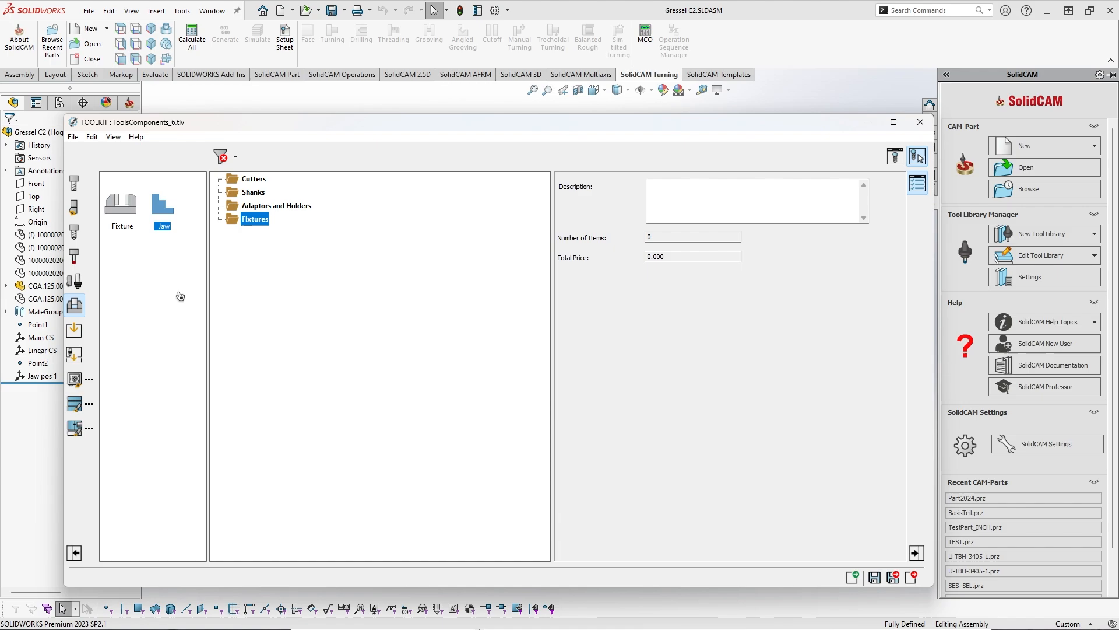
Add an empty fixture under the Fixtures folder and delete it again
right_click(255, 224)
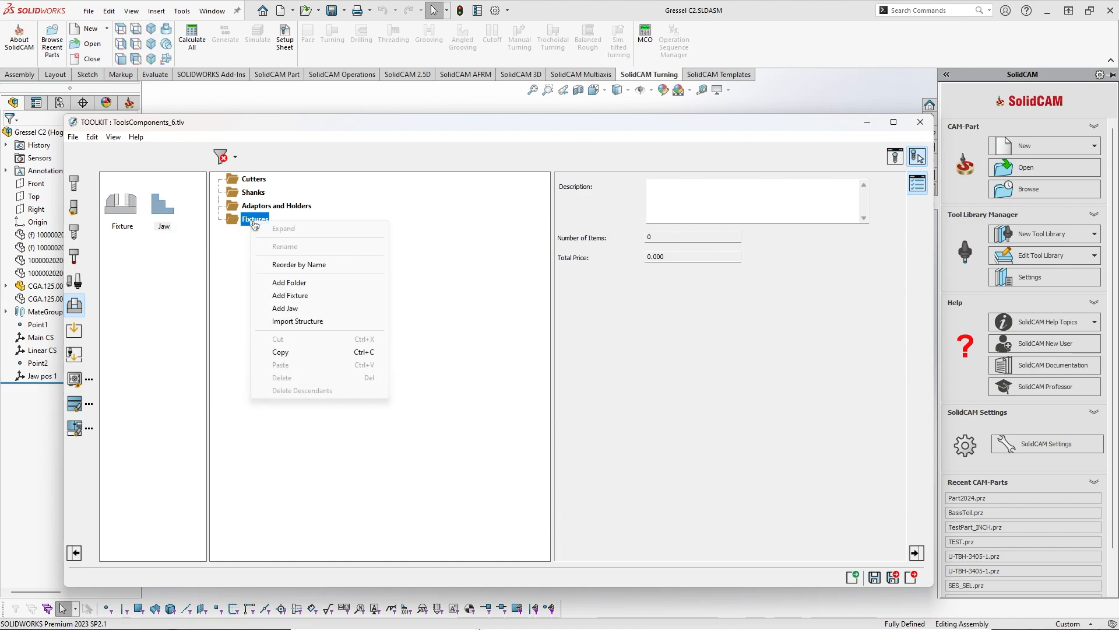
click(286, 295)
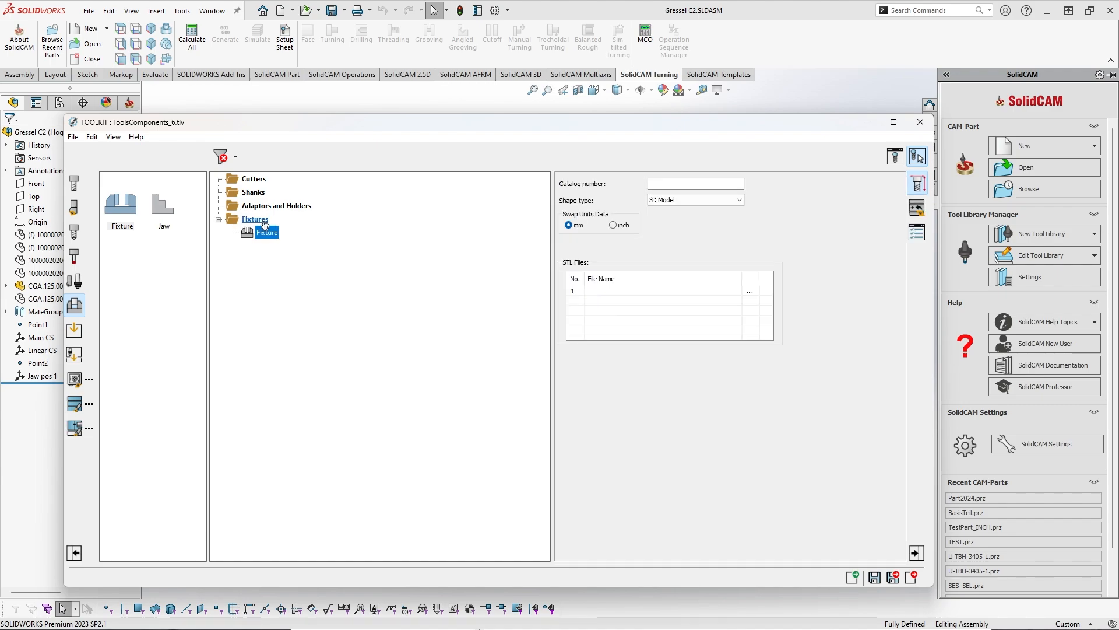
right_click(264, 233)
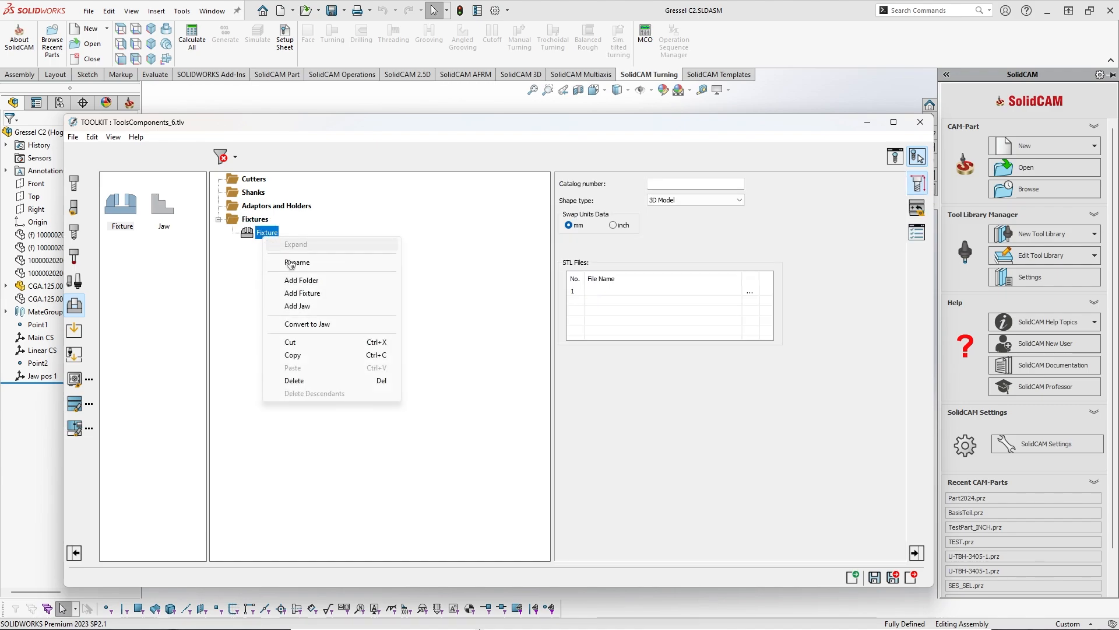
click(295, 380)
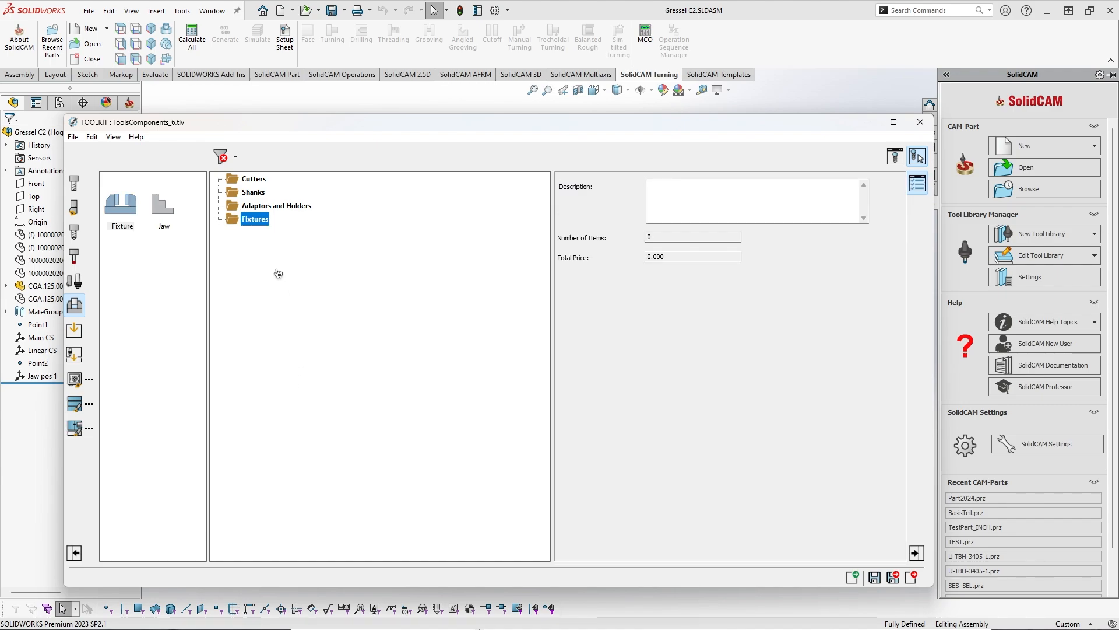
Import the folder structure of the Gressel folder from Tools Libraries into the Fixtures folder
right_click(257, 220)
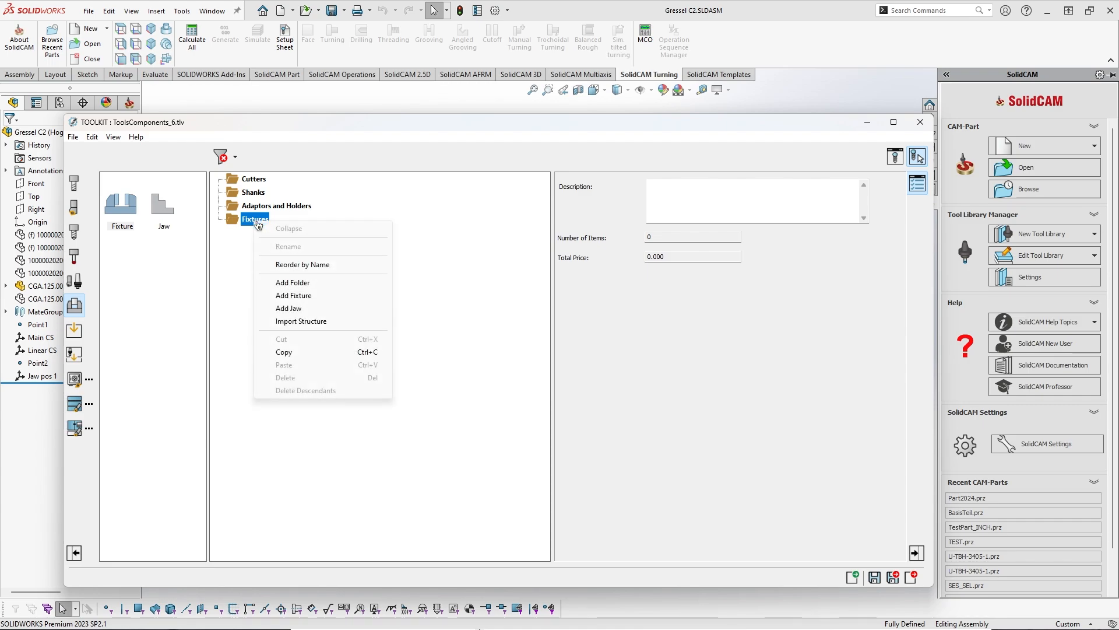
click(338, 323)
click(553, 407)
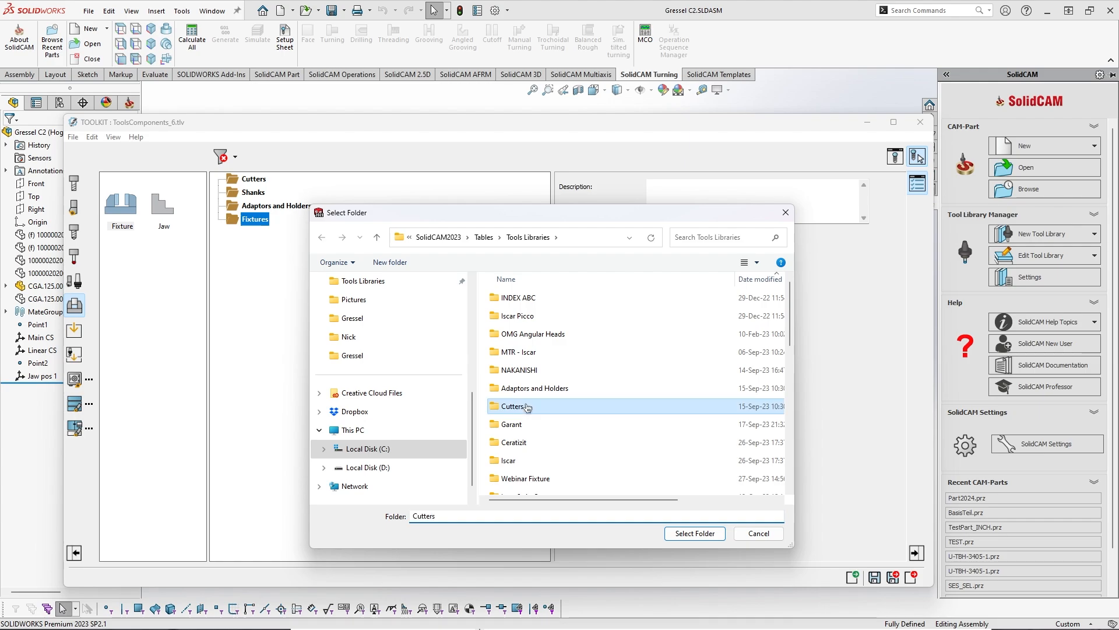
click(607, 238)
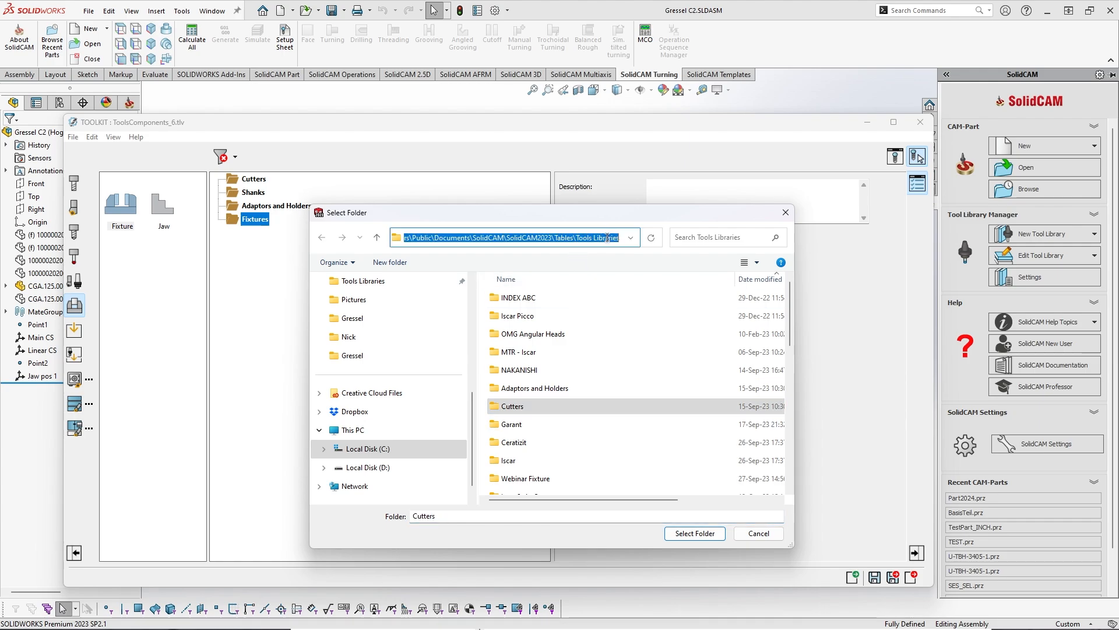
text(g)
click(527, 409)
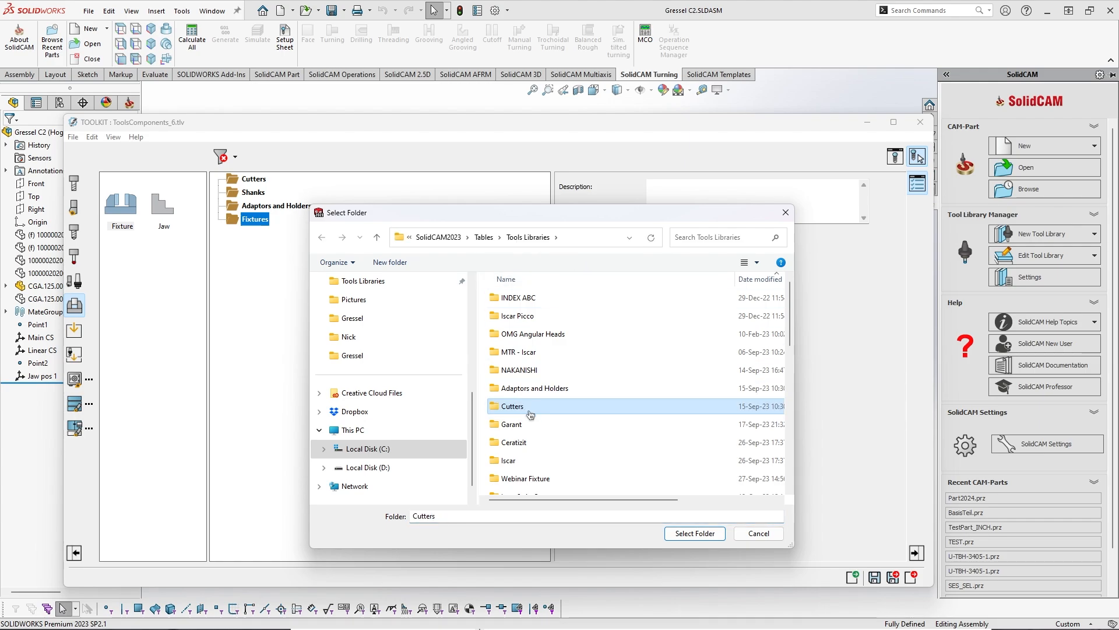
key(g)
key(g)
key(g)
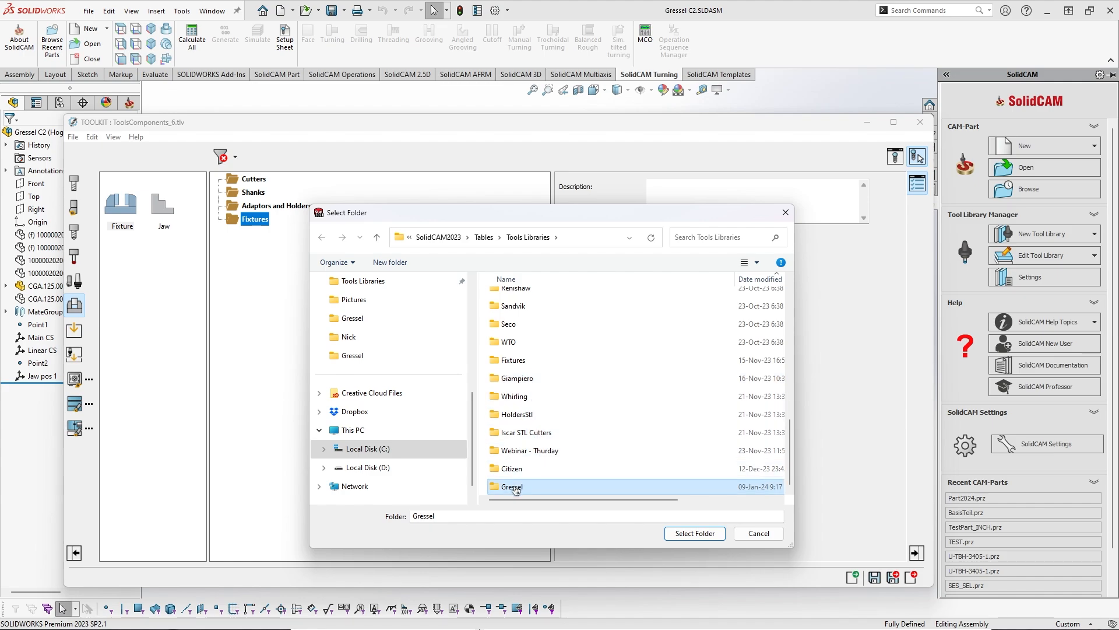
click(707, 536)
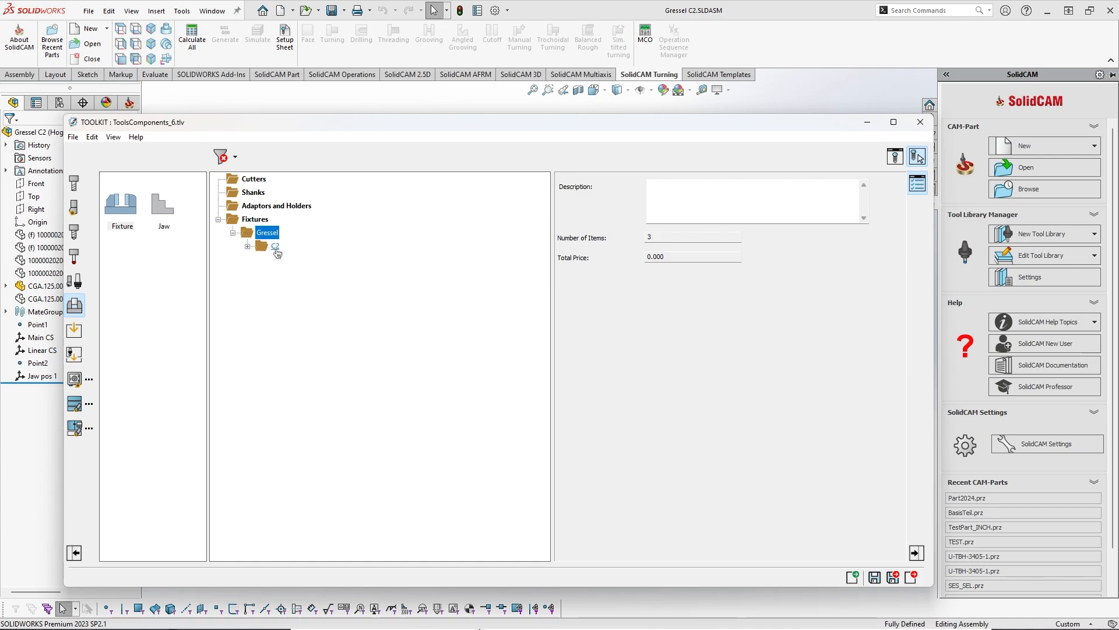
Expand the C2 folder and examine the Main, Linear and Jaw models with their coordinate systems in the Tool Viewer
click(247, 246)
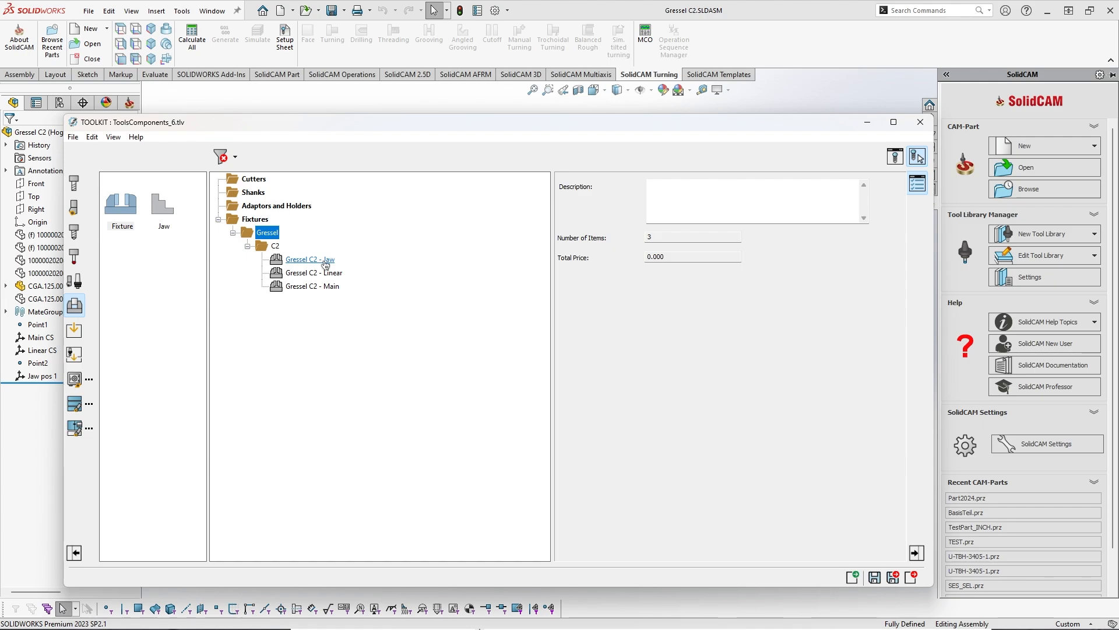
click(319, 286)
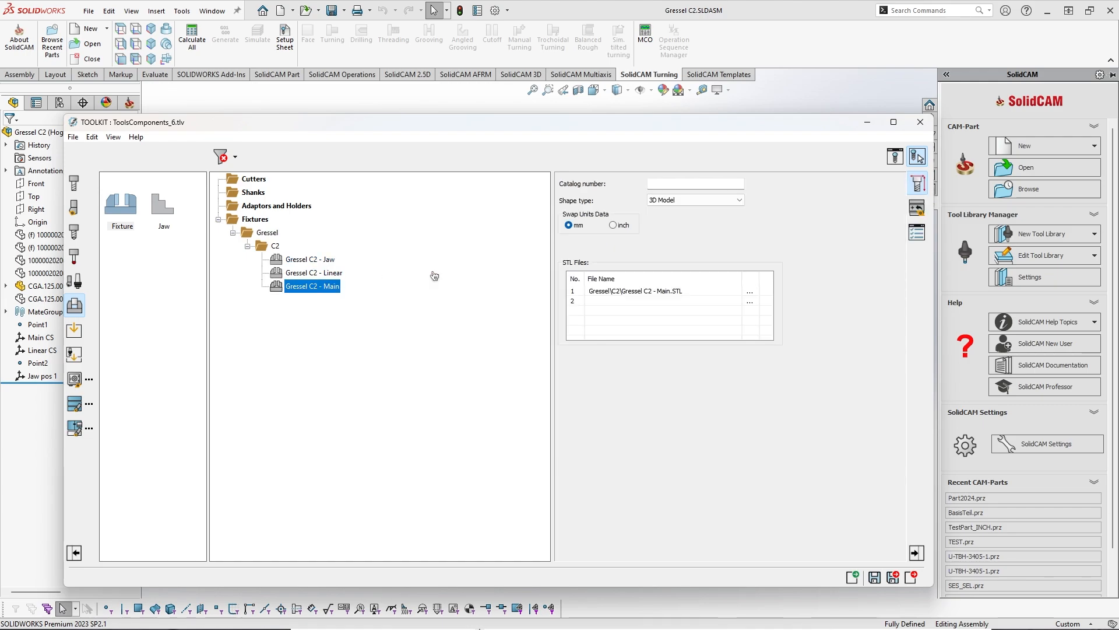
click(895, 156)
drag(798, 313, 694, 283)
right_click(690, 282)
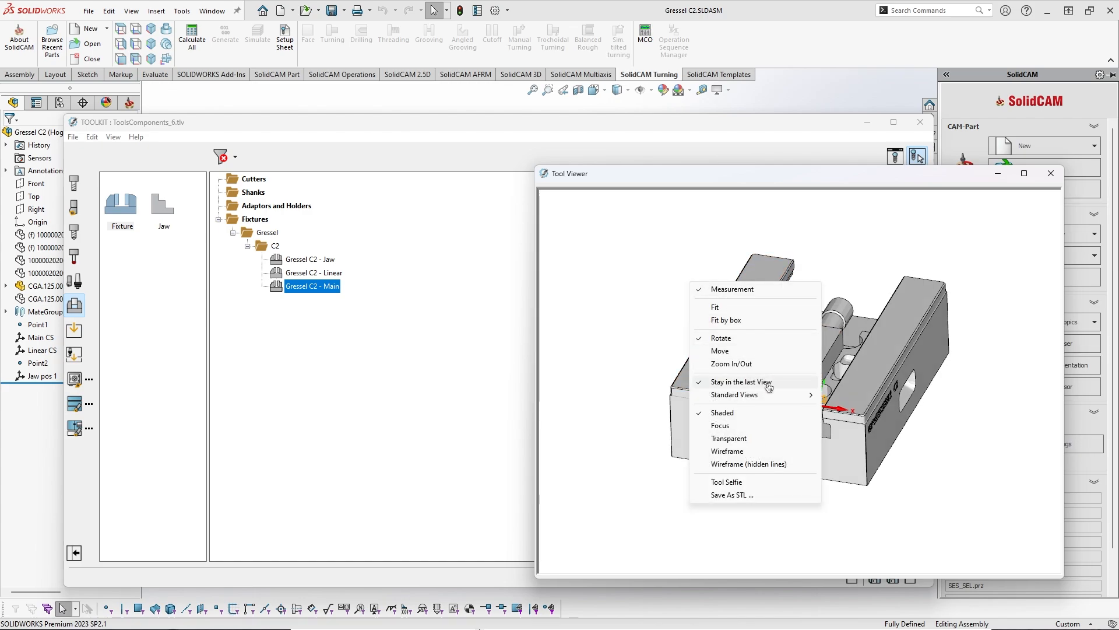
click(627, 355)
drag(817, 344, 811, 437)
click(314, 272)
scroll(811, 437, up, 1)
middle_drag(810, 437, 738, 363)
click(321, 260)
drag(781, 350, 663, 325)
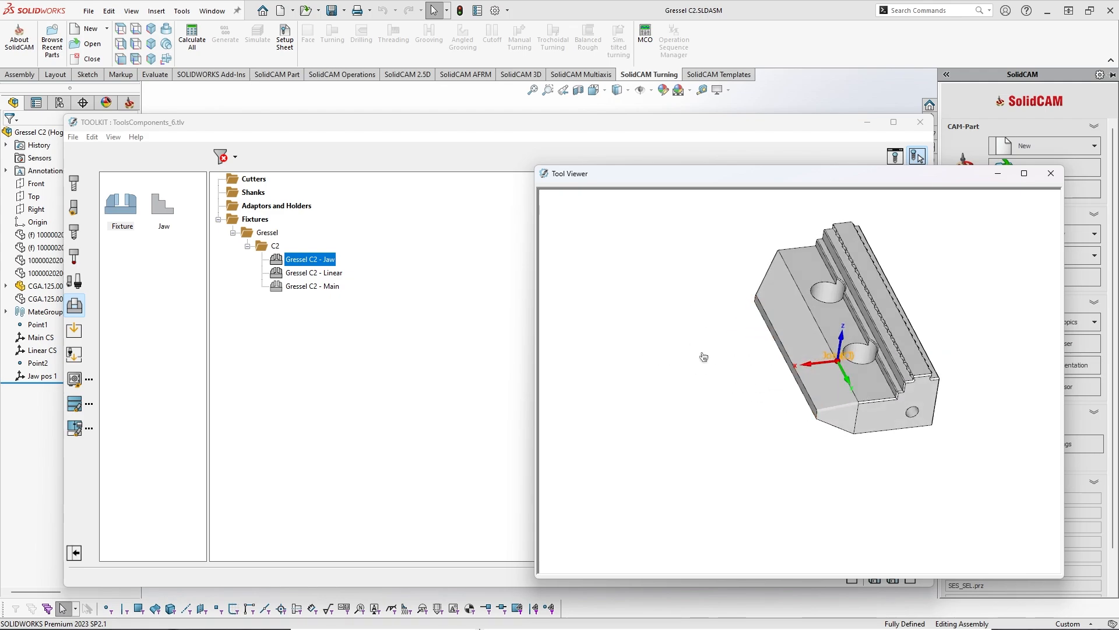
click(1051, 173)
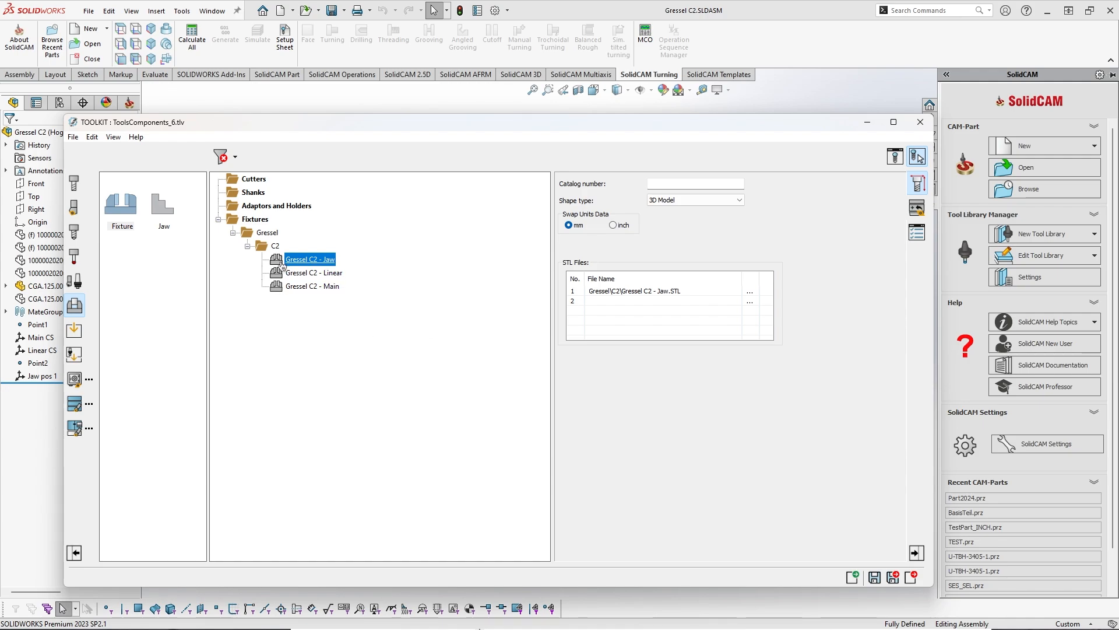
Convert the Gressel C2 - Jaw fixture into a jaw component and choose its jaw type
right_click(280, 265)
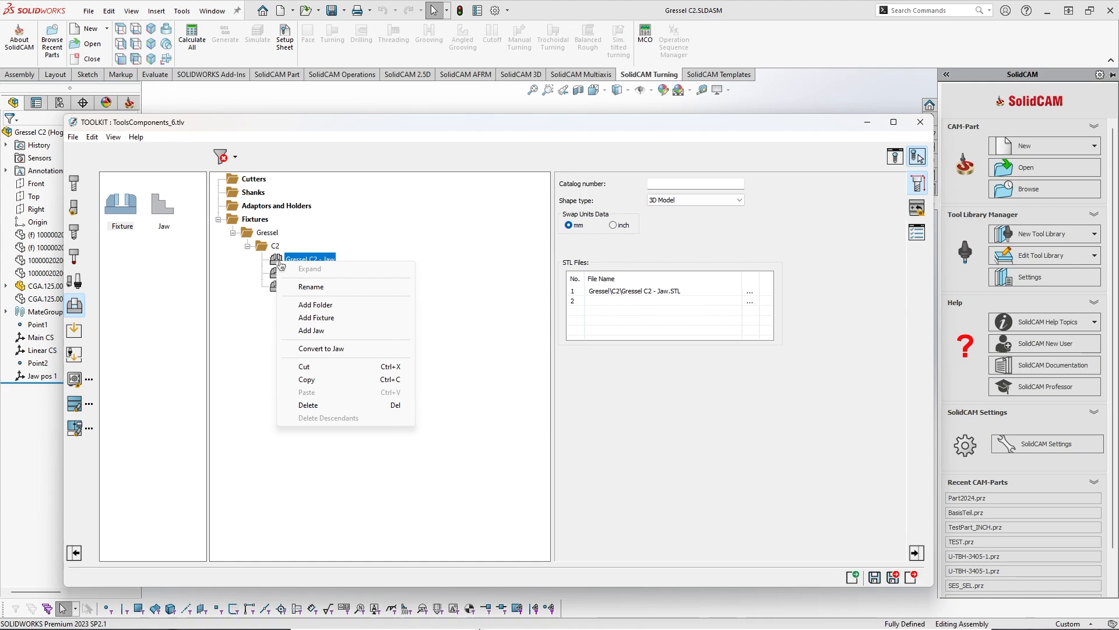
click(348, 349)
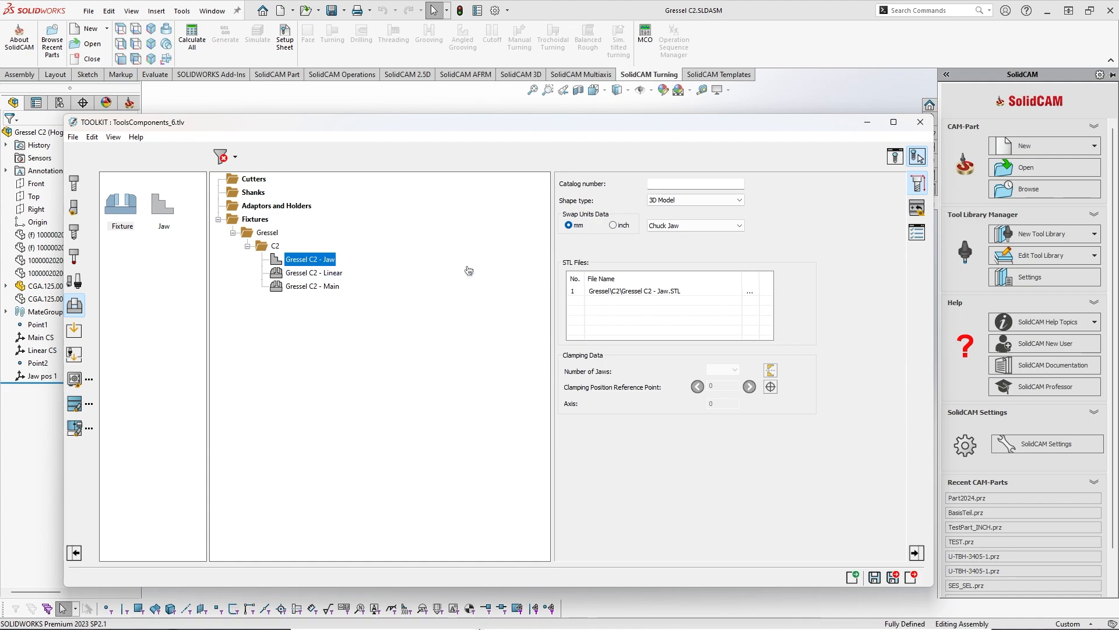
click(688, 226)
click(677, 244)
Show Gressel C2 - Main in the Tool Viewer and examine the vise base and its coordinate system
click(326, 286)
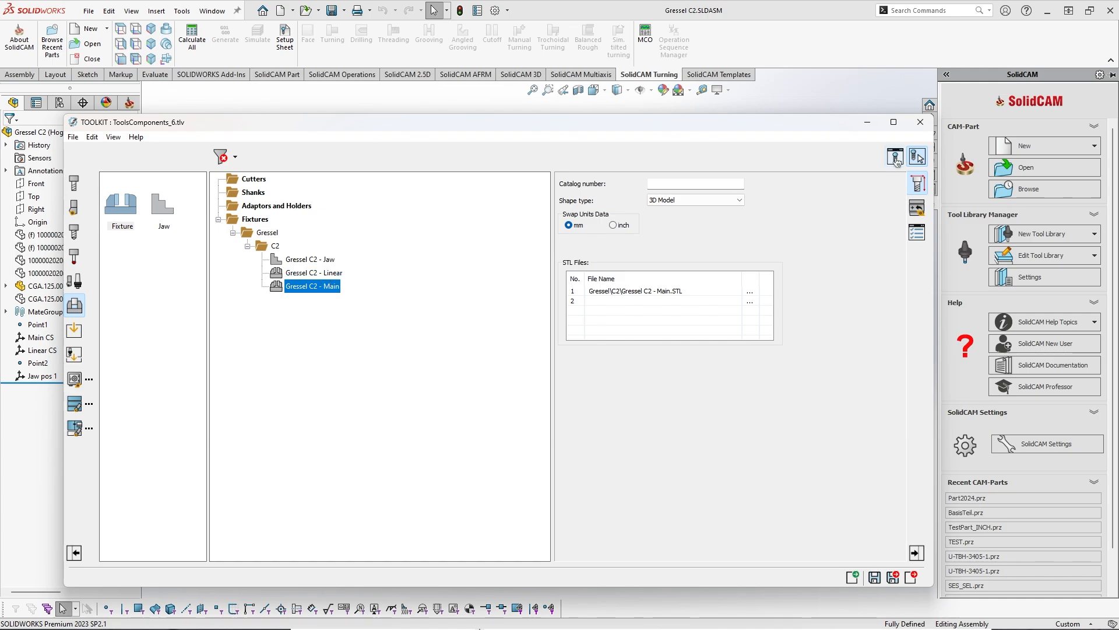
click(896, 158)
middle_drag(822, 356, 862, 359)
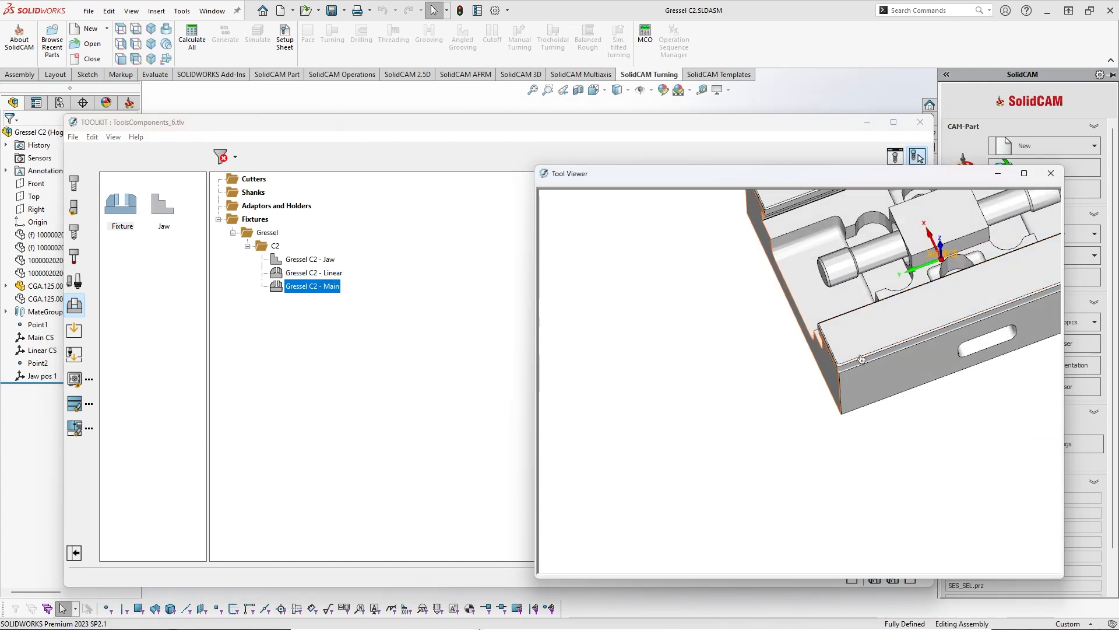
ctrl+middle_drag(985, 298, 822, 372)
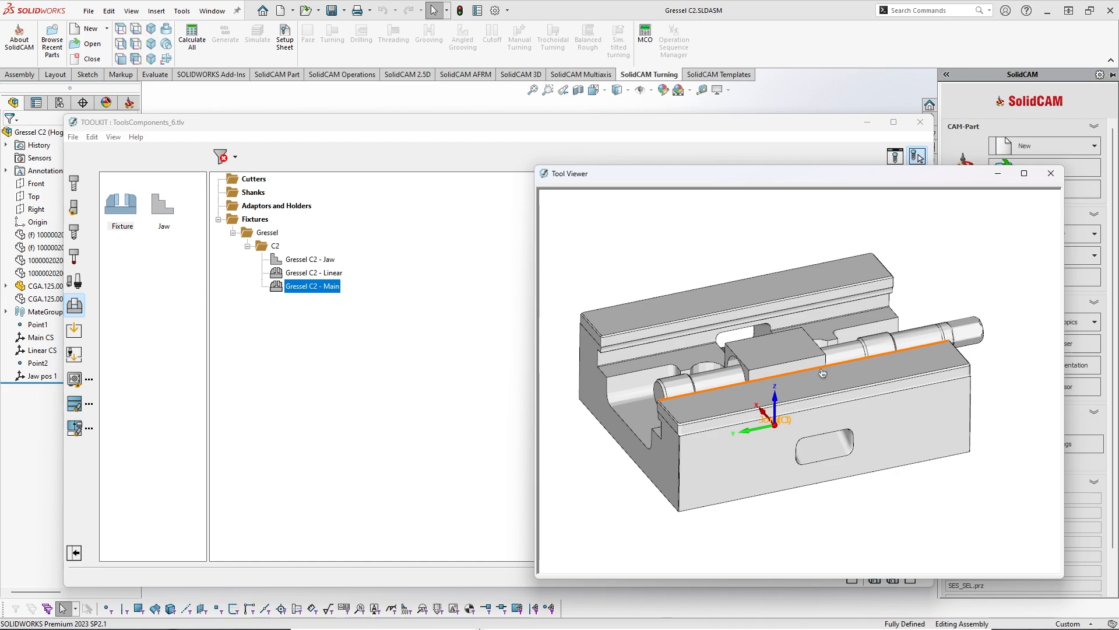
middle_drag(733, 357, 735, 367)
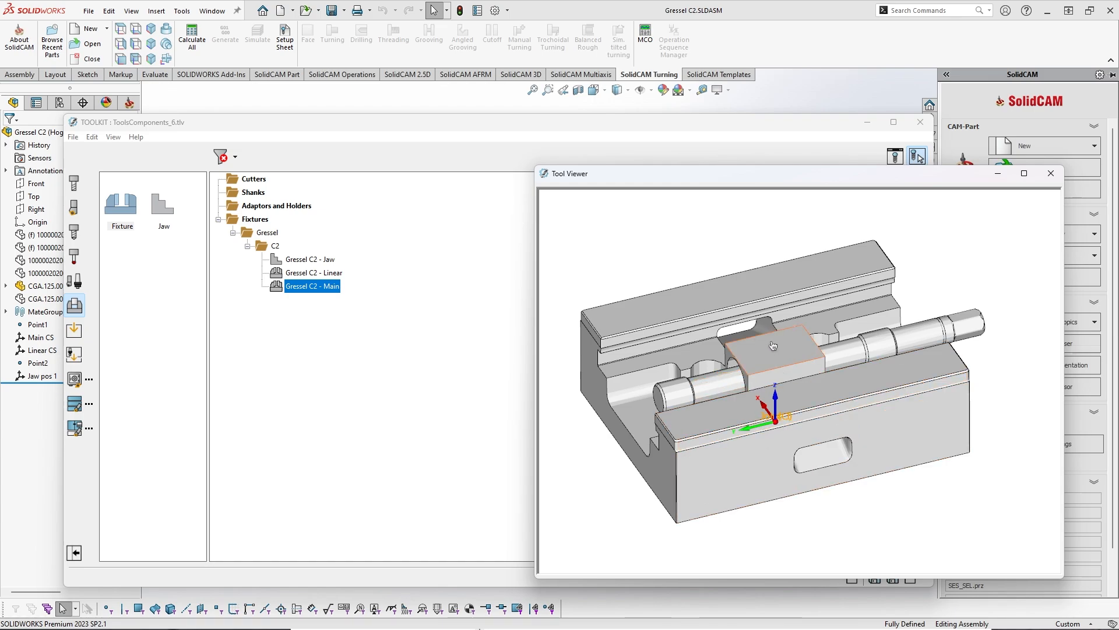
Arrange the ToolKit window and the Tool Viewer beside each other so the component list and model are both accessible
drag(676, 122, 637, 198)
drag(564, 208, 504, 510)
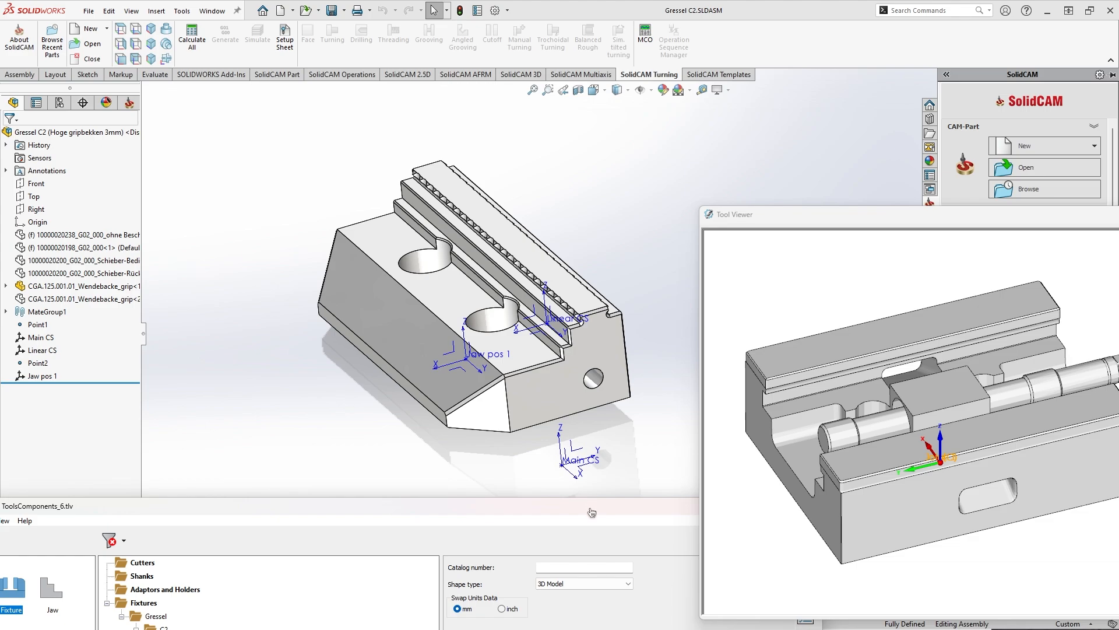
drag(592, 512, 537, 113)
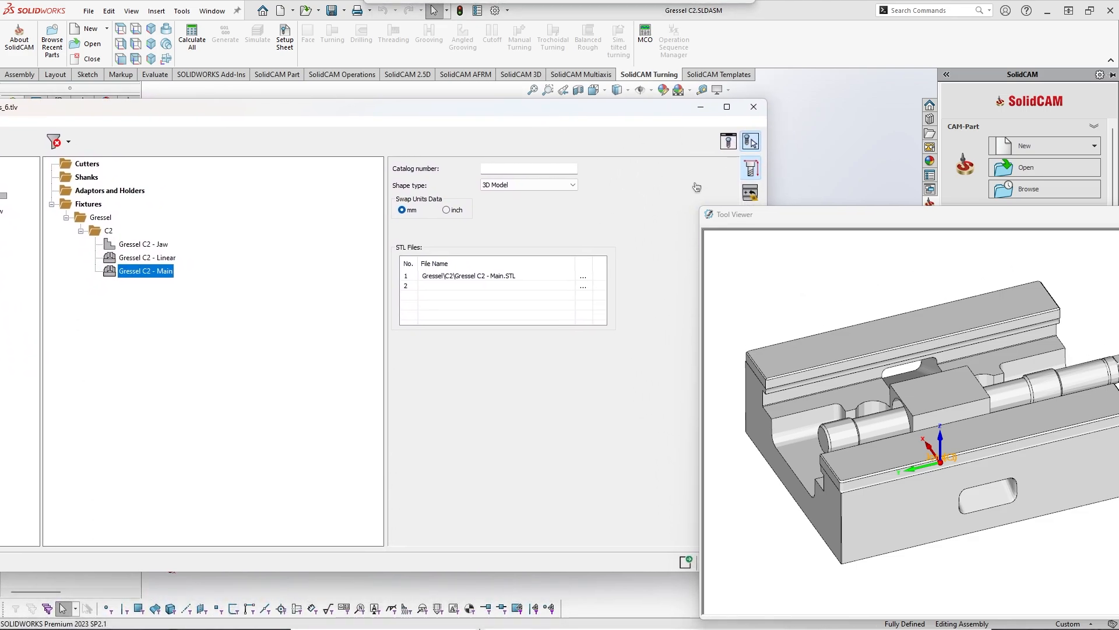
Name the first joint of Gressel C2 - Main Linear and set it as a joint with linear axis
drag(729, 215, 794, 211)
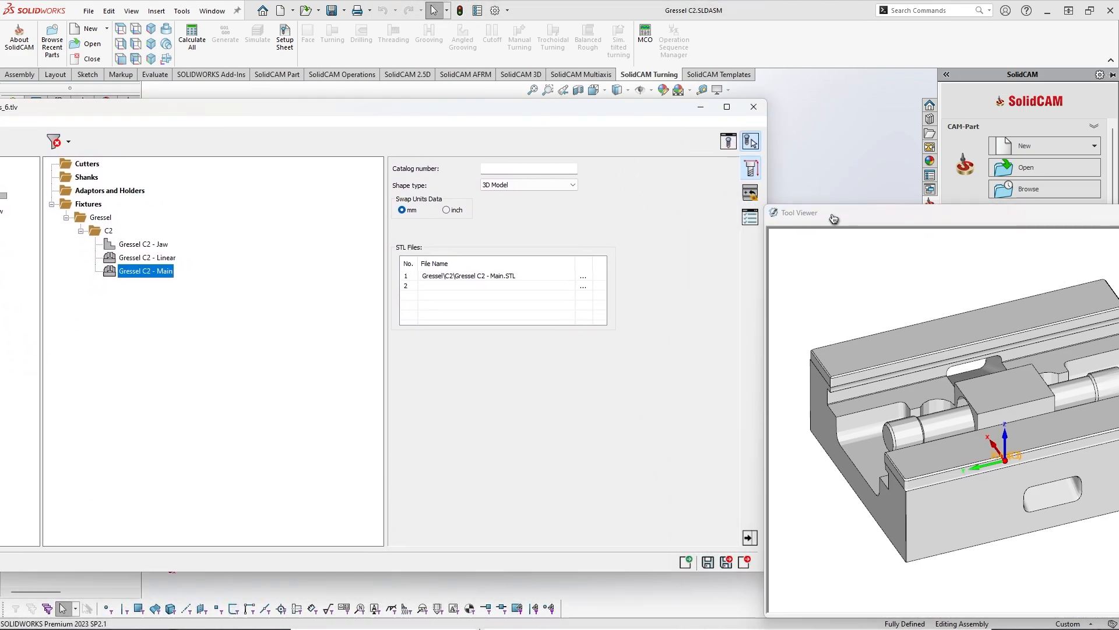
click(751, 193)
double_click(419, 266)
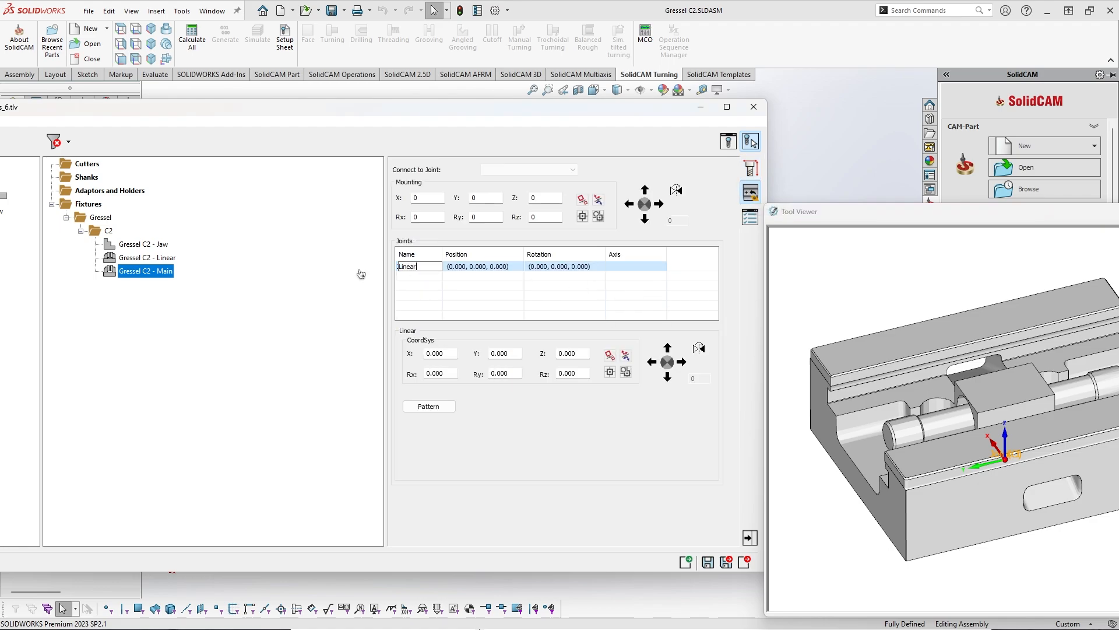
key(Return)
right_click(431, 273)
mouse_move(467, 289)
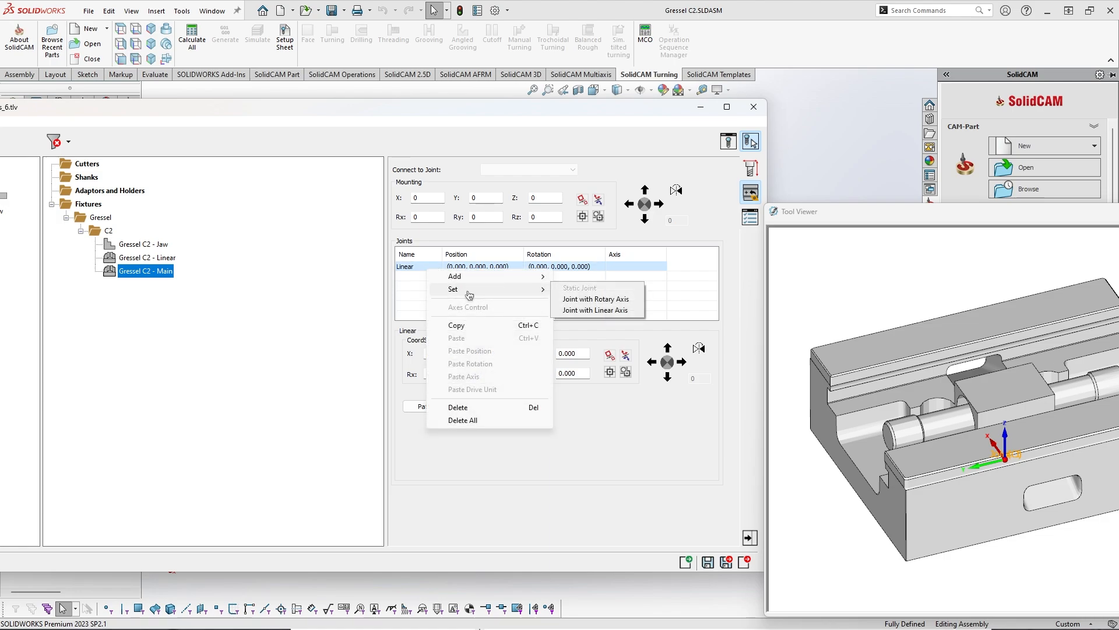
click(613, 311)
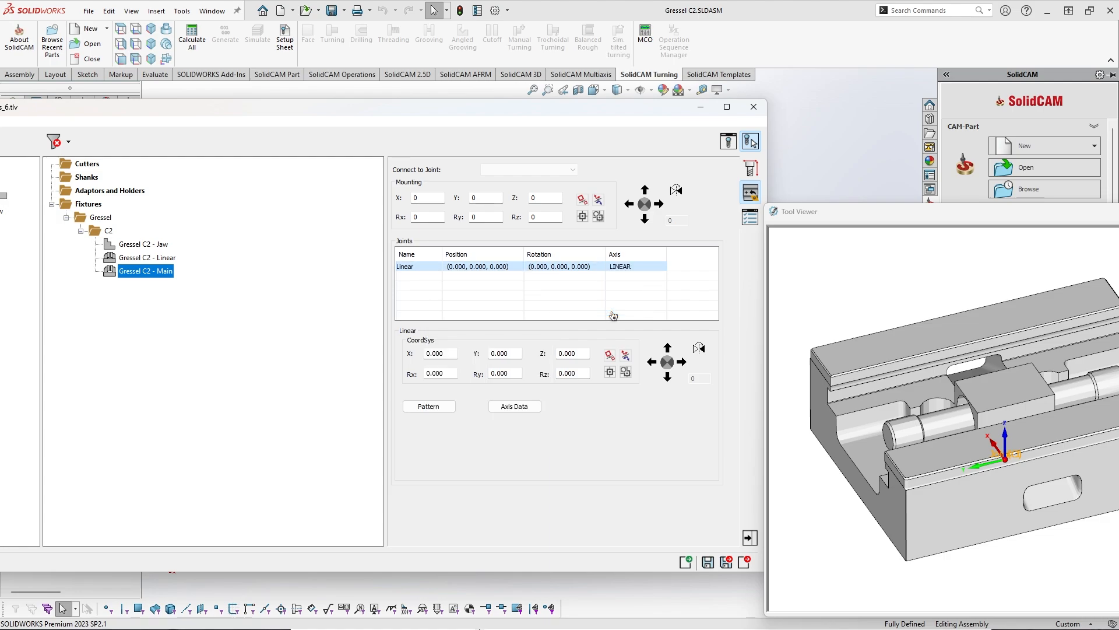
Open the Linear joint's axis data and name the axis L1
click(526, 413)
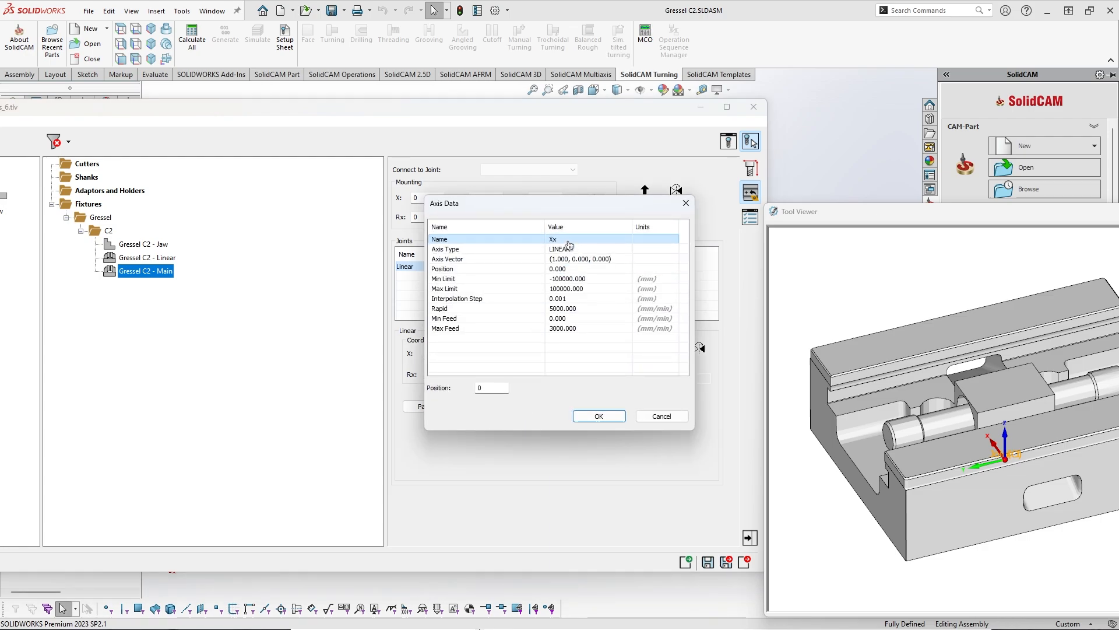
click(515, 241)
text(L1)
key(Return)
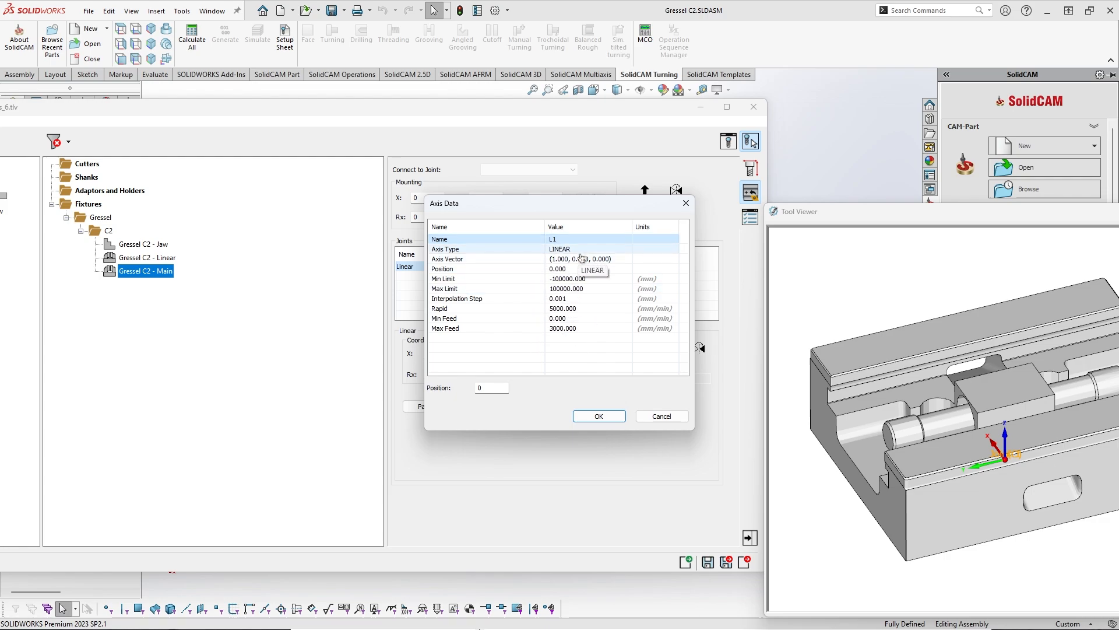
Check the vise's coordinate system in the Tool Viewer and set the L1 axis vector to (0, -1, 0)
drag(884, 218, 782, 154)
middle_drag(889, 344, 917, 402)
scroll(916, 447, up, 1)
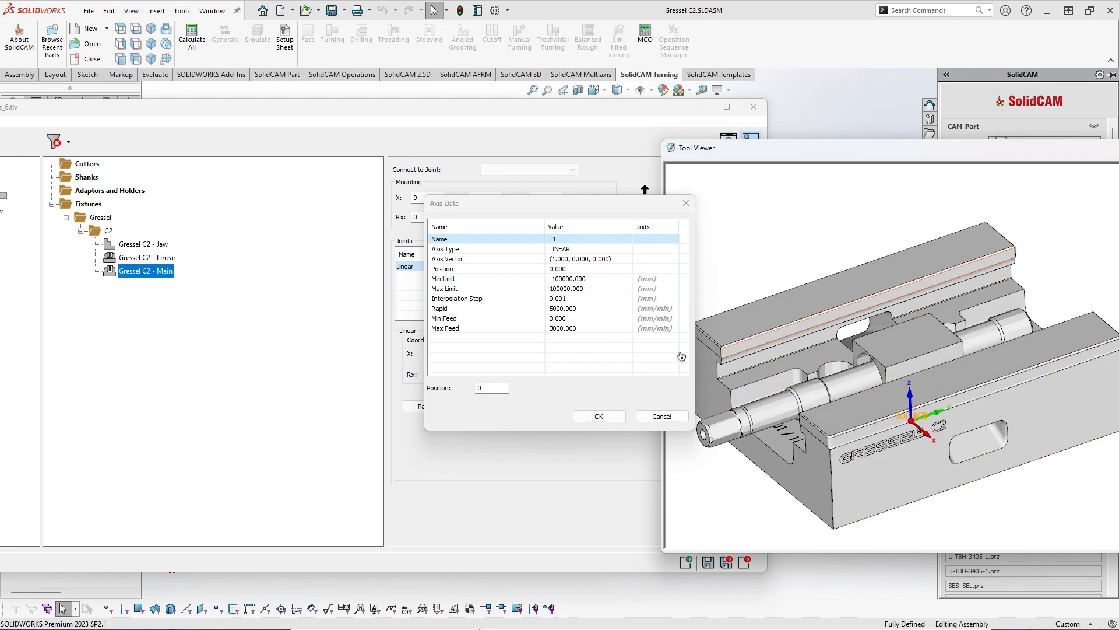
click(574, 259)
click(574, 260)
text(-1)
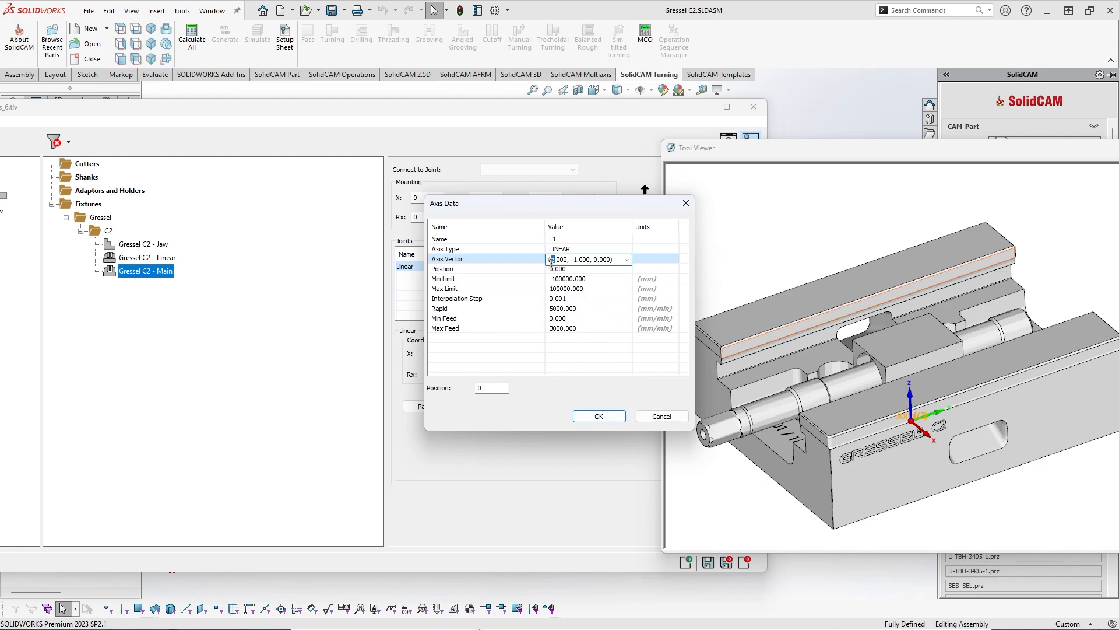
Limit the L1 axis travel to a minimum of 0 and a maximum of 100 mm and accept the axis data
click(586, 279)
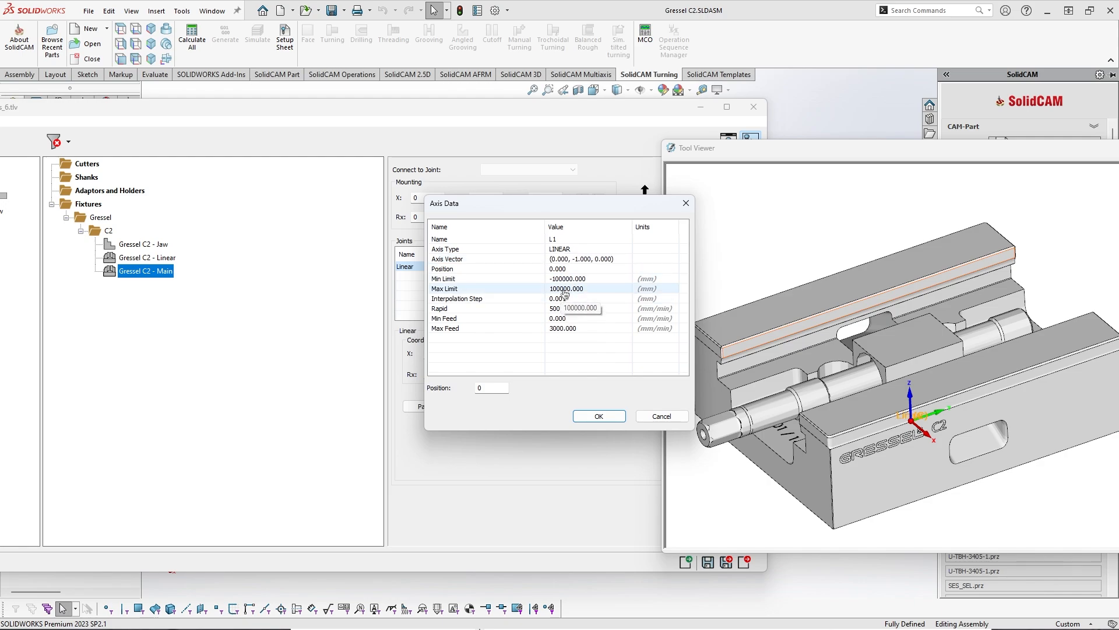
text(0)
click(596, 289)
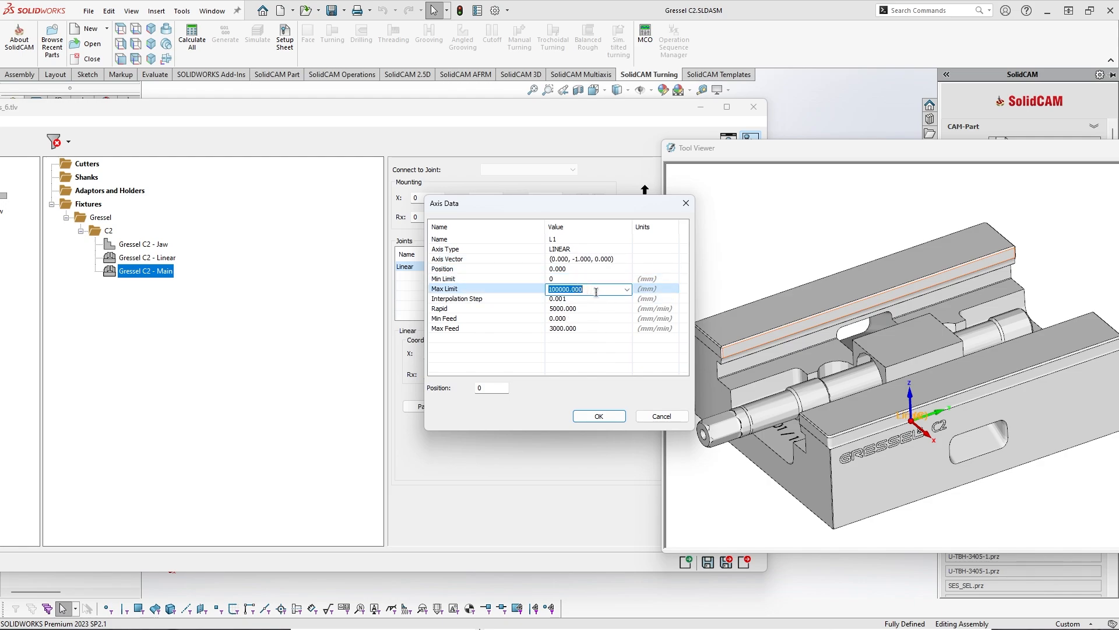
text(100)
click(557, 372)
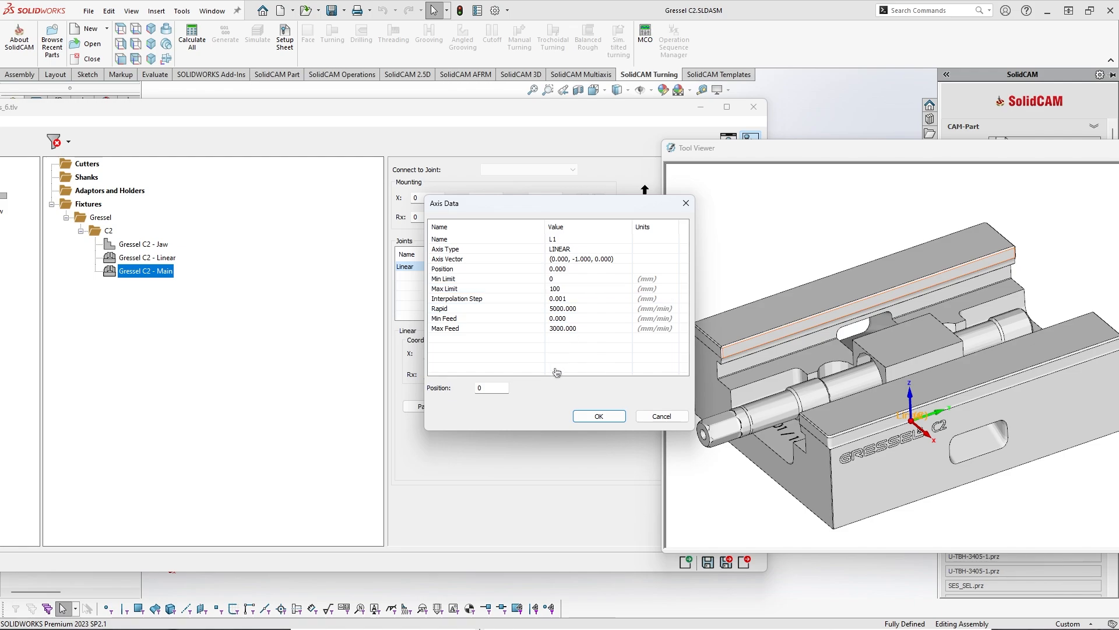
click(599, 416)
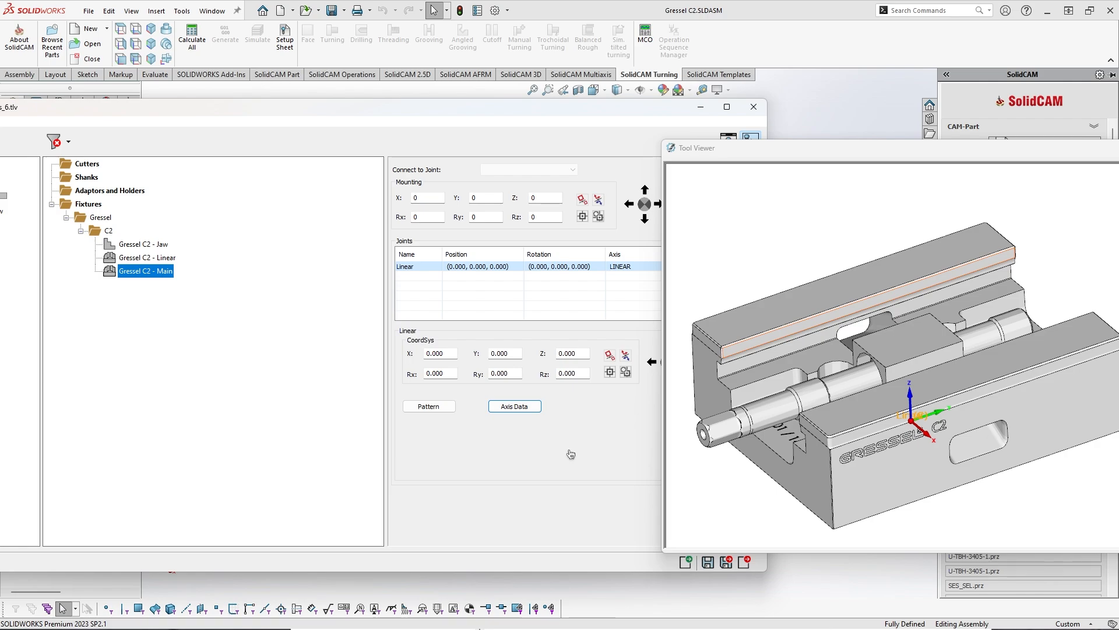
Define a pattern for the Linear joint with 1 item and a shift of 180
click(439, 410)
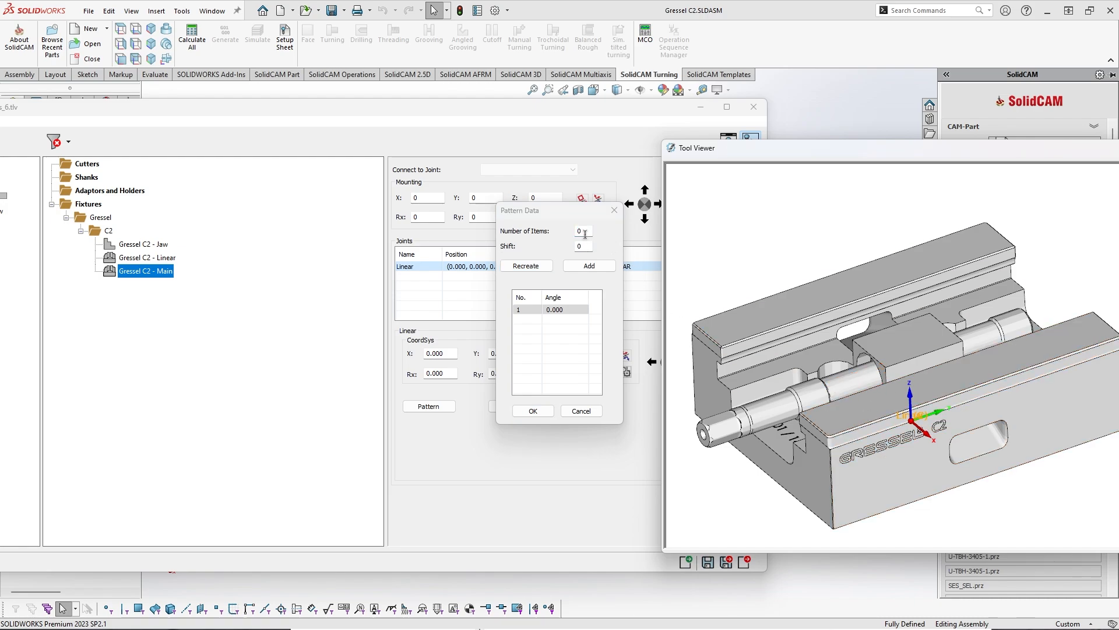
text(1)
drag(585, 233, 569, 252)
text(180)
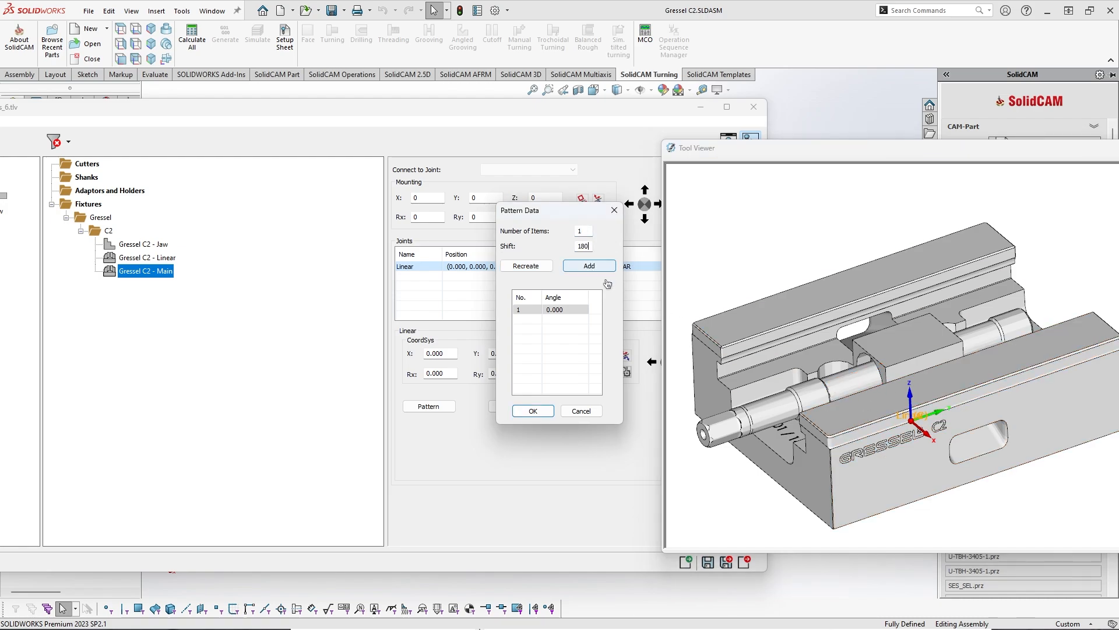
Add one item with a 180 shift to the Linear joint's pattern, confirm it and close the model preview
click(589, 266)
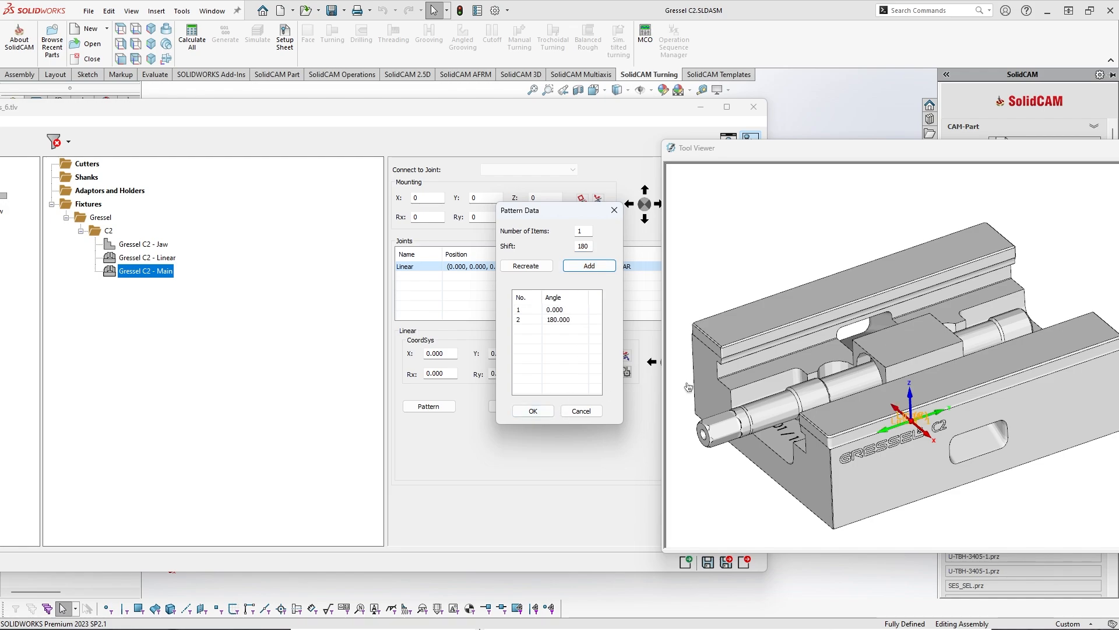
scroll(920, 370, up, 2)
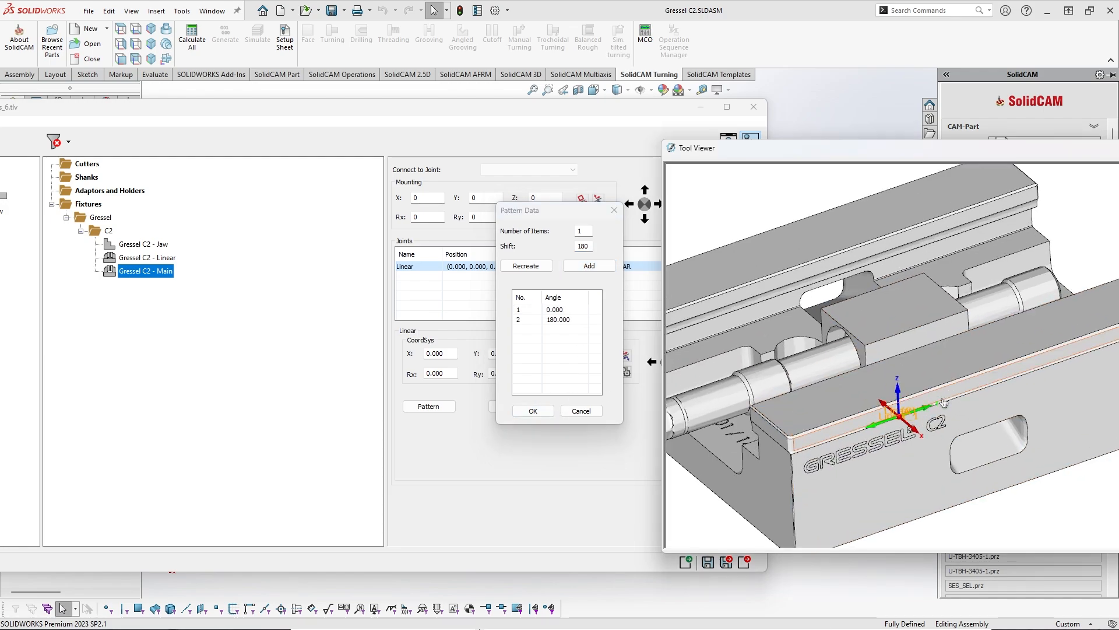
click(533, 411)
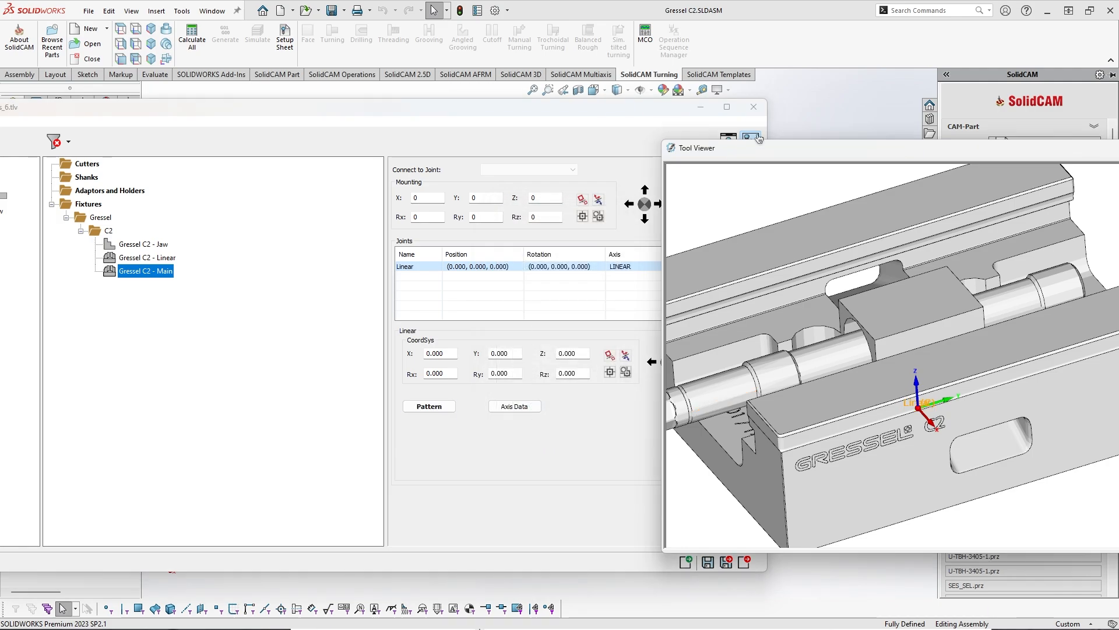
drag(757, 151, 600, 164)
click(1020, 162)
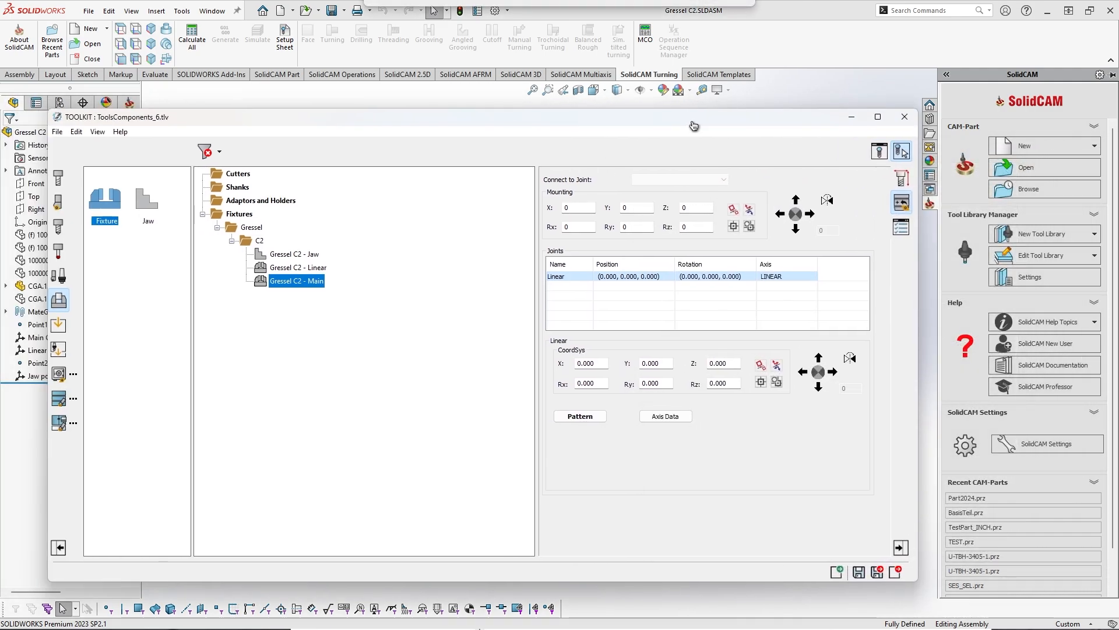
Select the Gressel C2 - Linear fixture and display its model in the Tool Viewer beside the joint settings
click(312, 269)
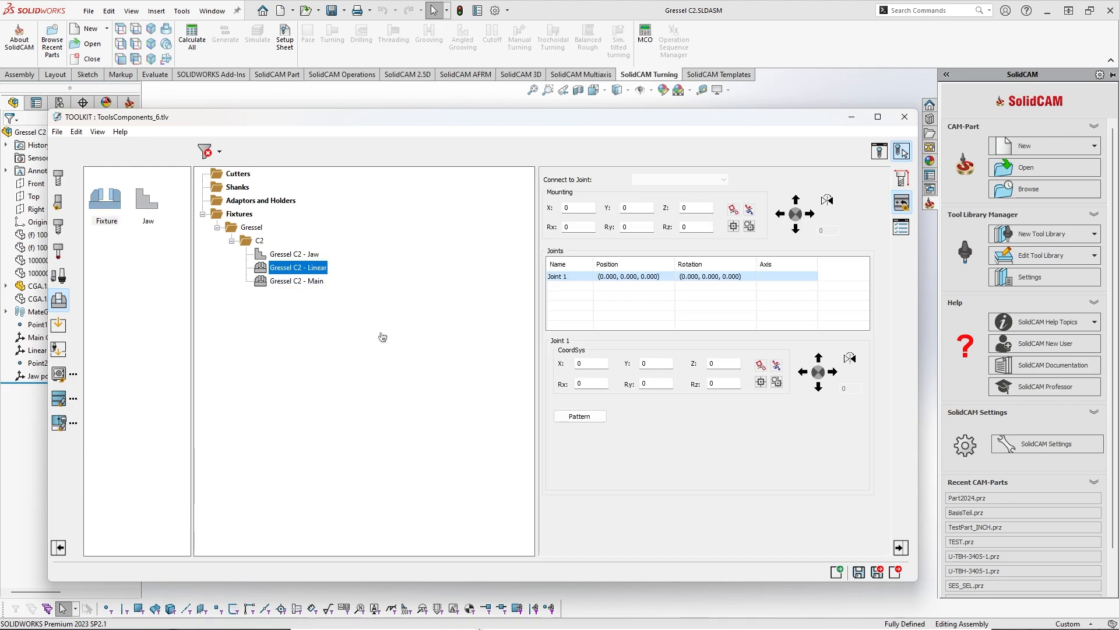
click(902, 151)
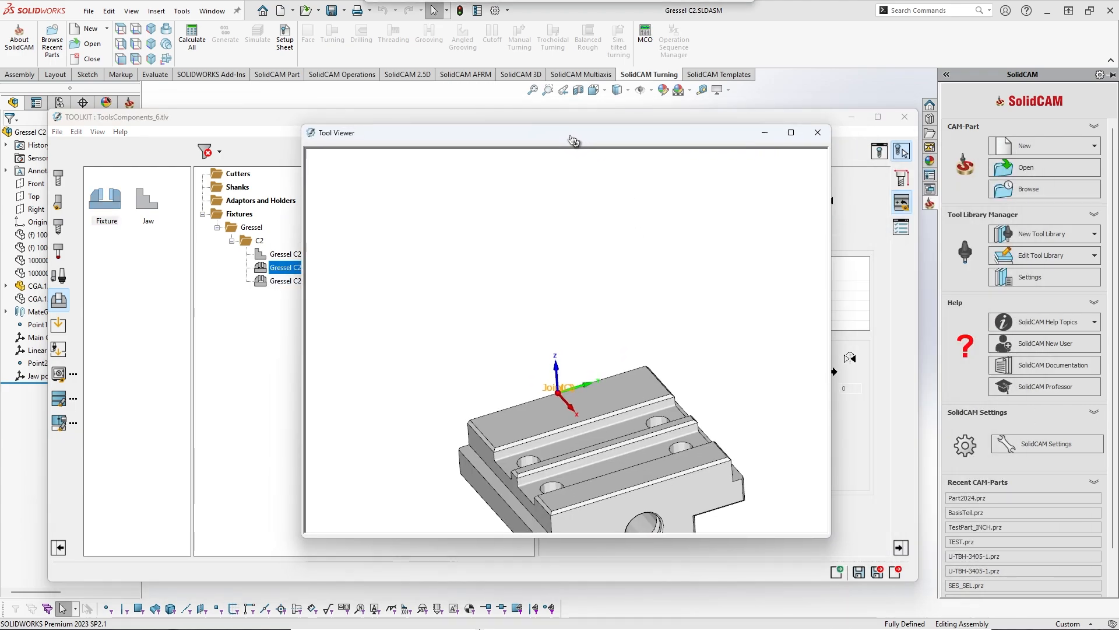
middle_drag(581, 338, 504, 367)
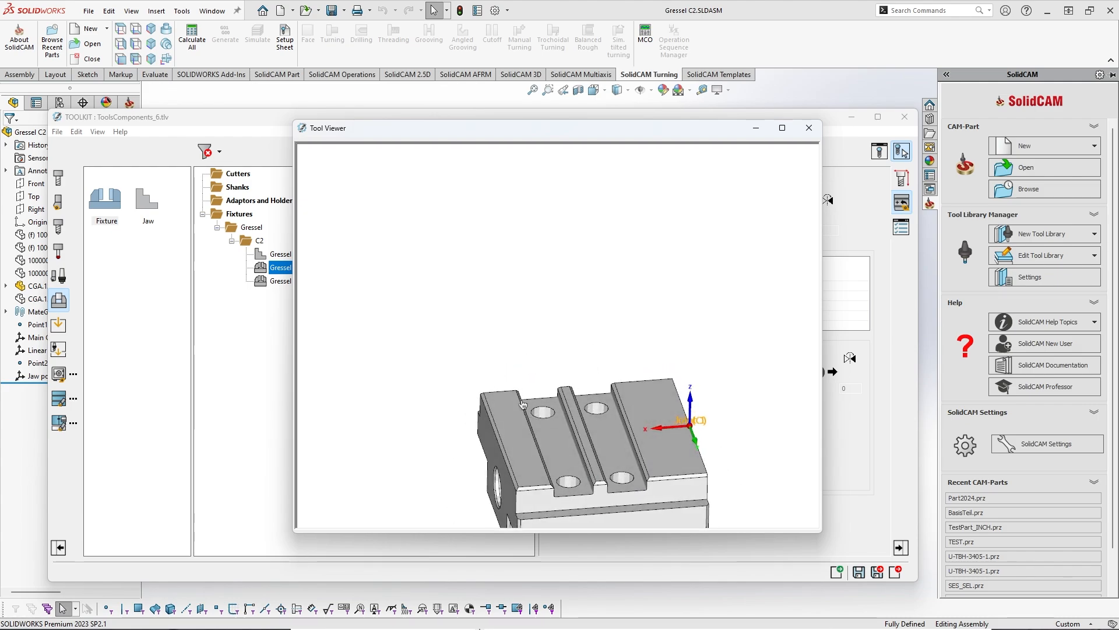
ctrl+middle_drag(666, 448, 561, 383)
scroll(610, 394, up, 1)
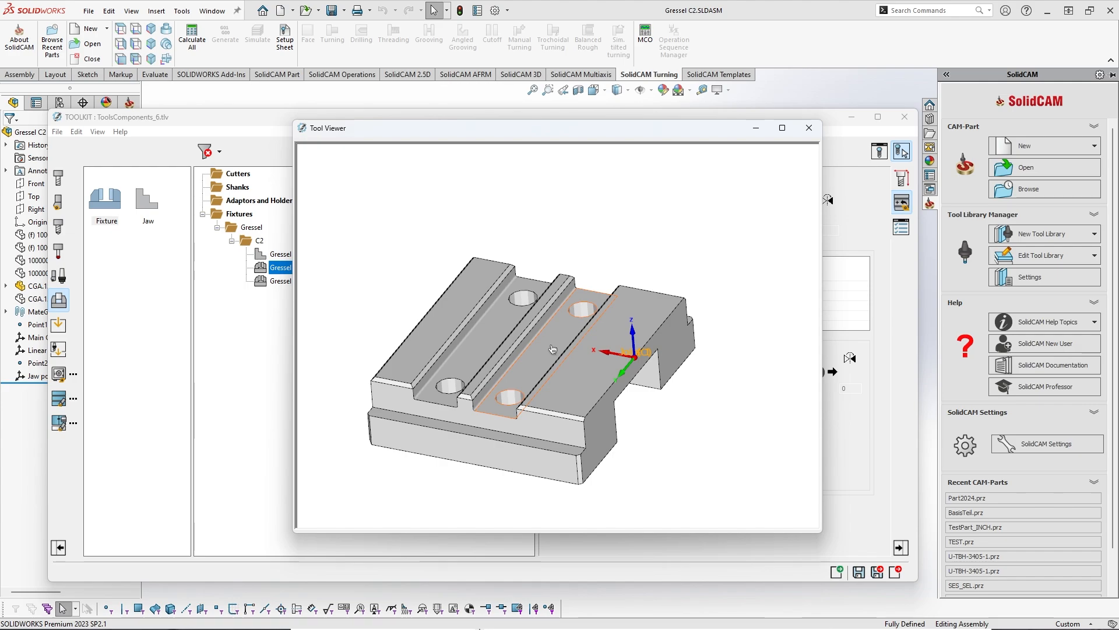
drag(641, 138, 998, 159)
drag(703, 126, 428, 140)
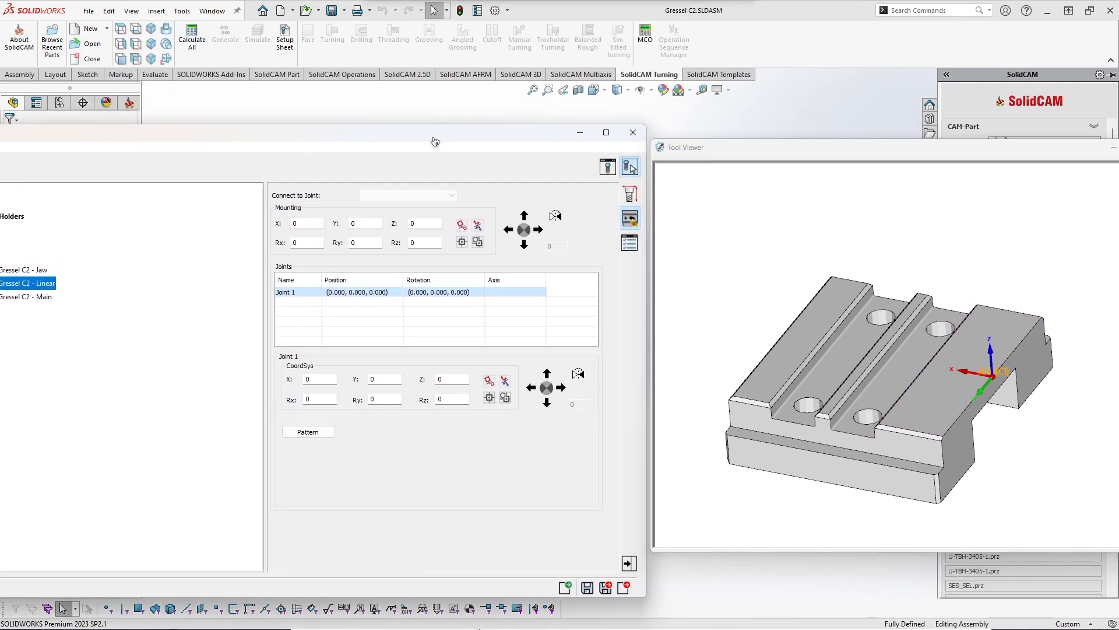
Try to position Joint 1 using Main CS as the master and Linear CS as the slave coordinate system
click(505, 382)
click(634, 406)
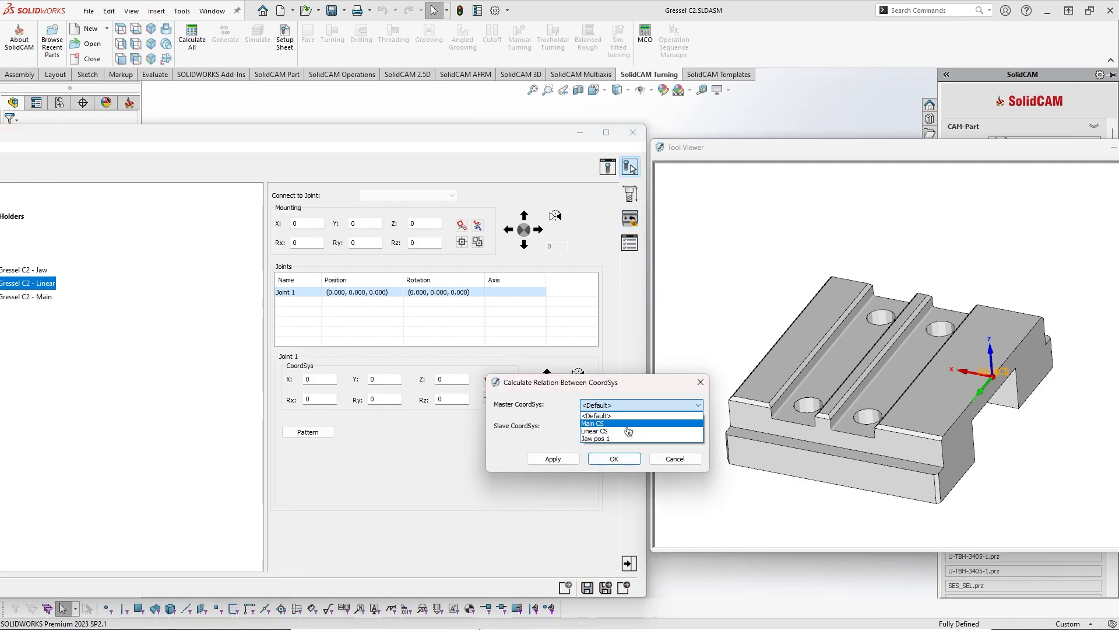
click(607, 424)
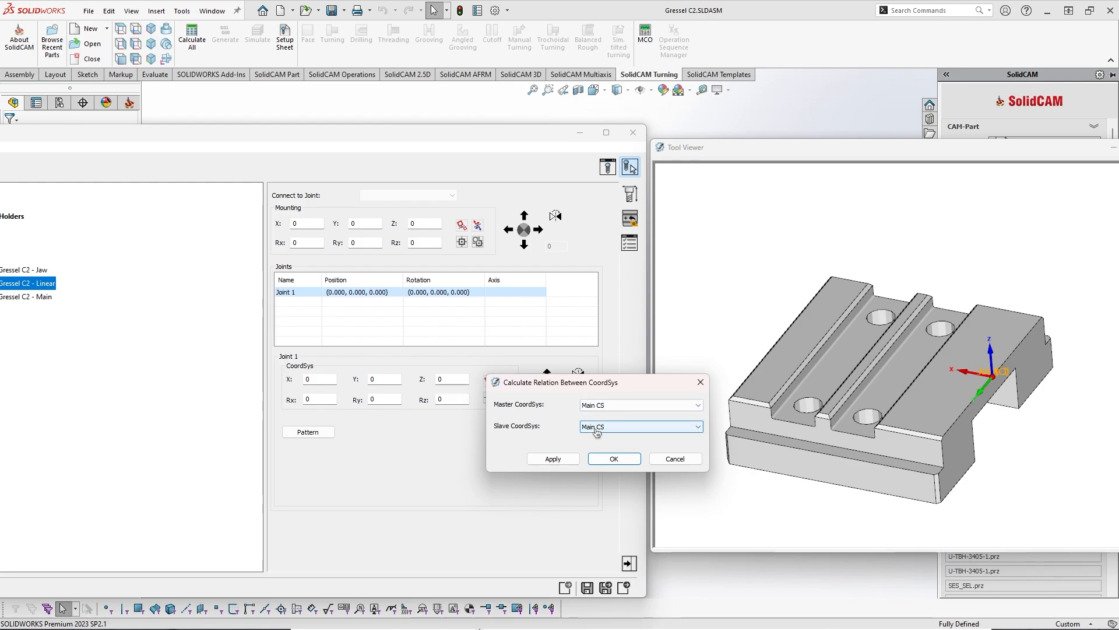
click(596, 427)
click(603, 446)
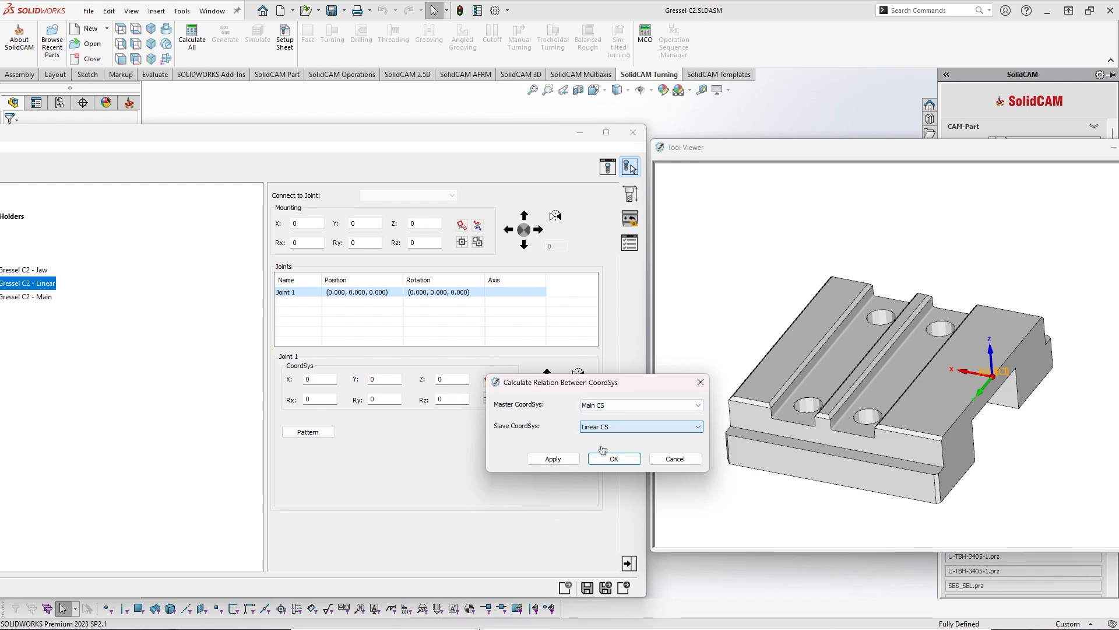
click(552, 460)
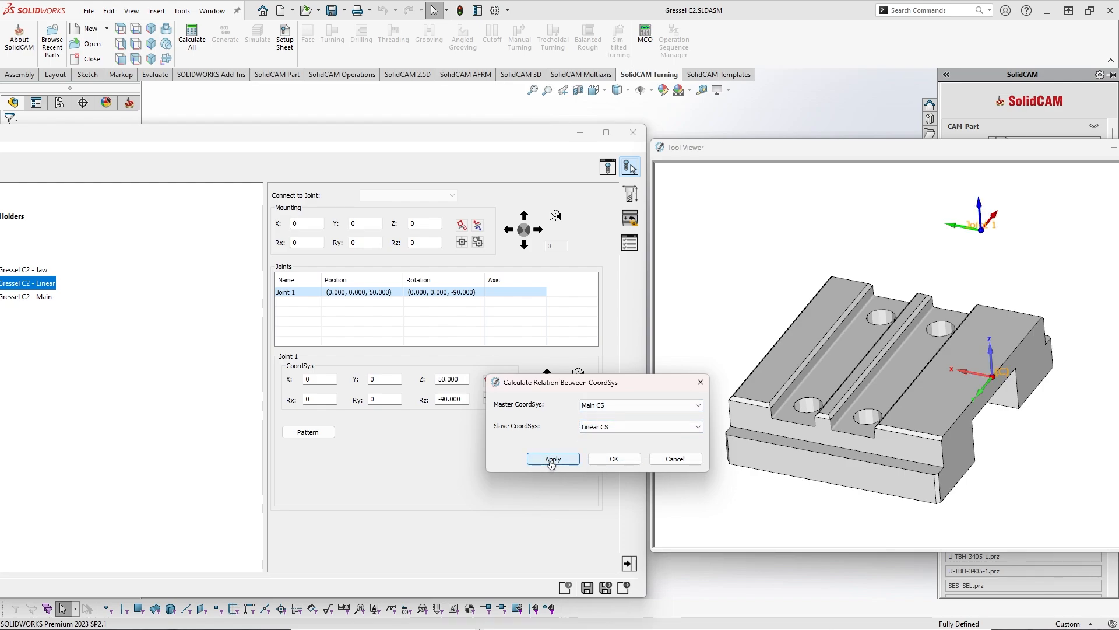
Position Joint 1 from the relation between master Linear CS and slave Jaw pos 1
click(605, 411)
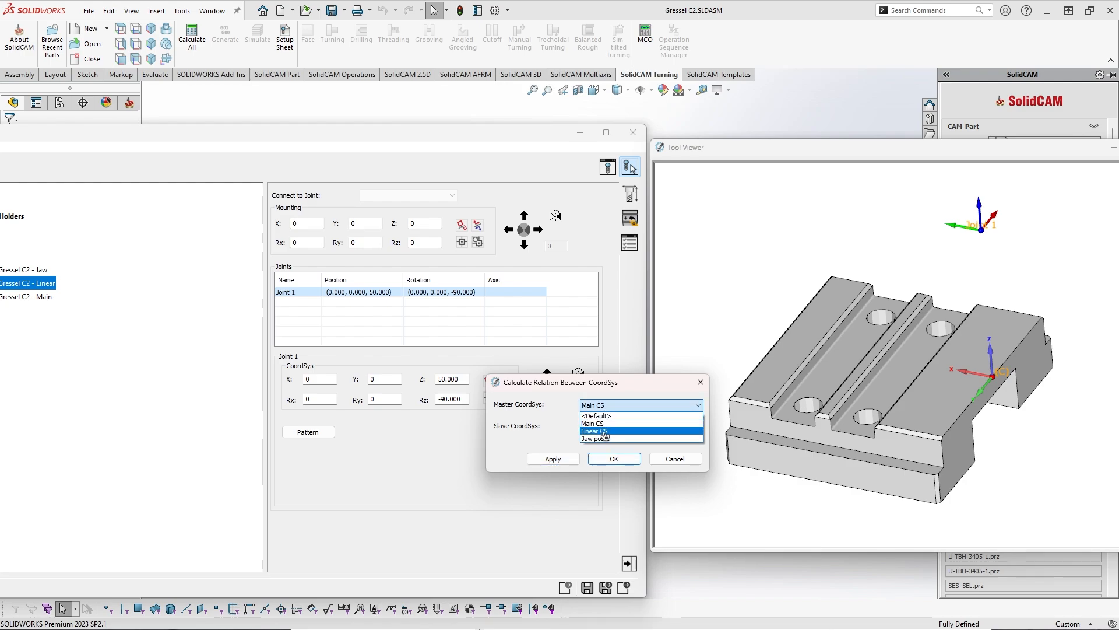
click(606, 435)
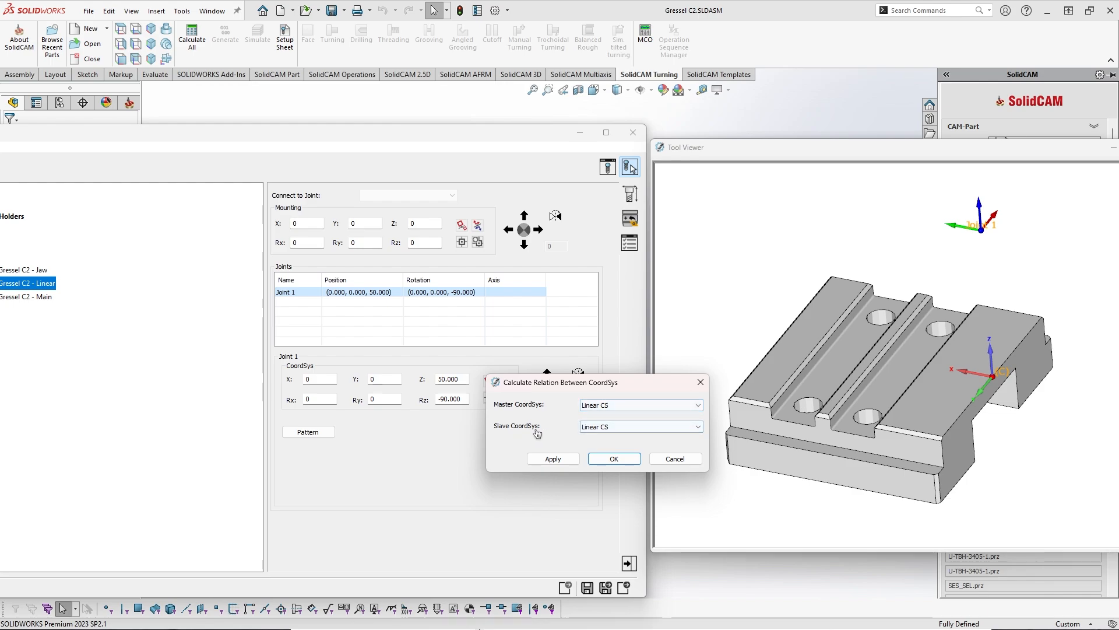
click(605, 427)
click(603, 453)
click(553, 459)
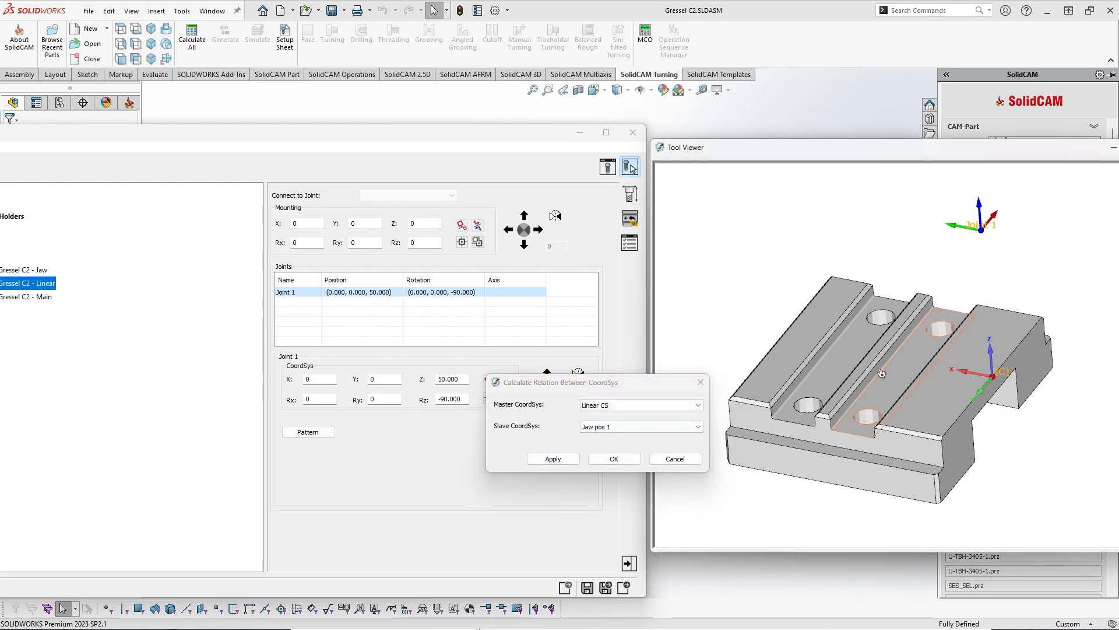
middle_drag(912, 381, 921, 341)
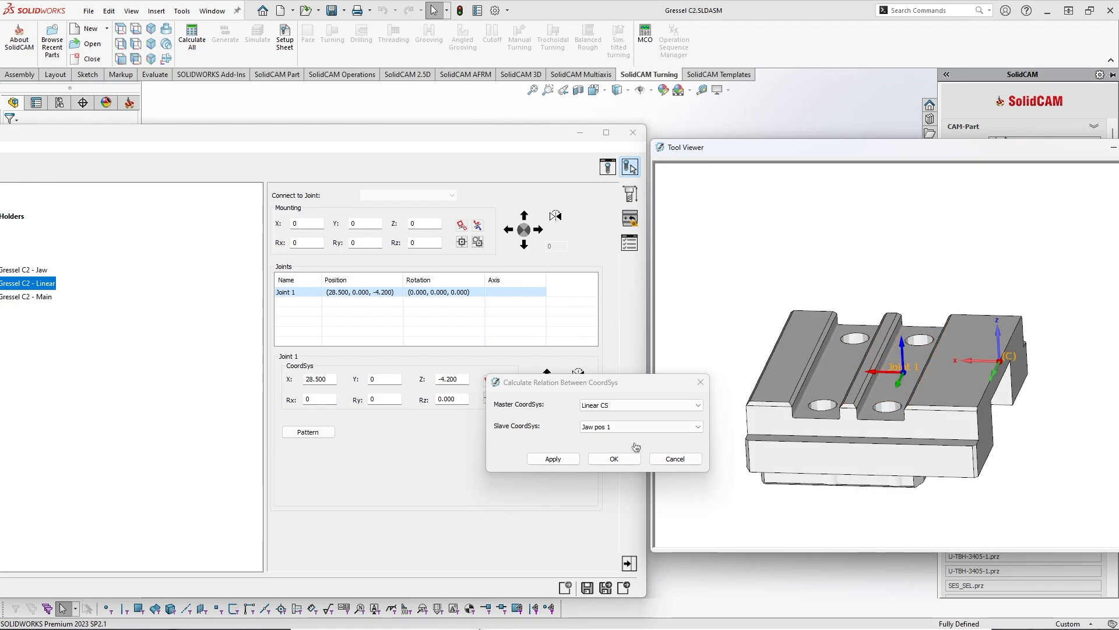
click(614, 459)
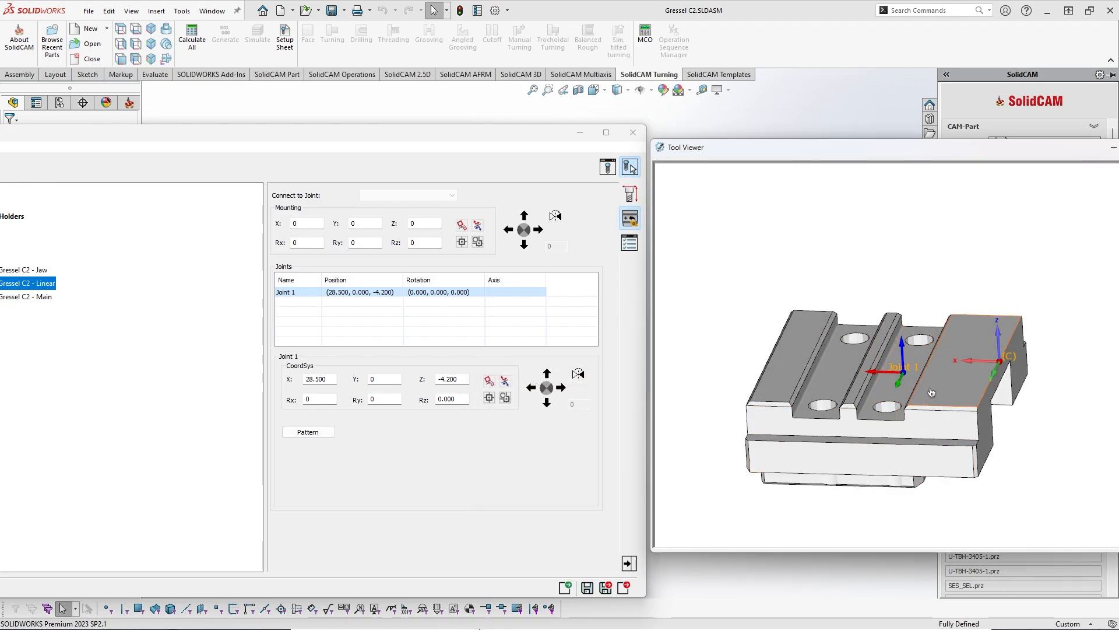
Rename Joint 1 as Pos 1
double_click(286, 292)
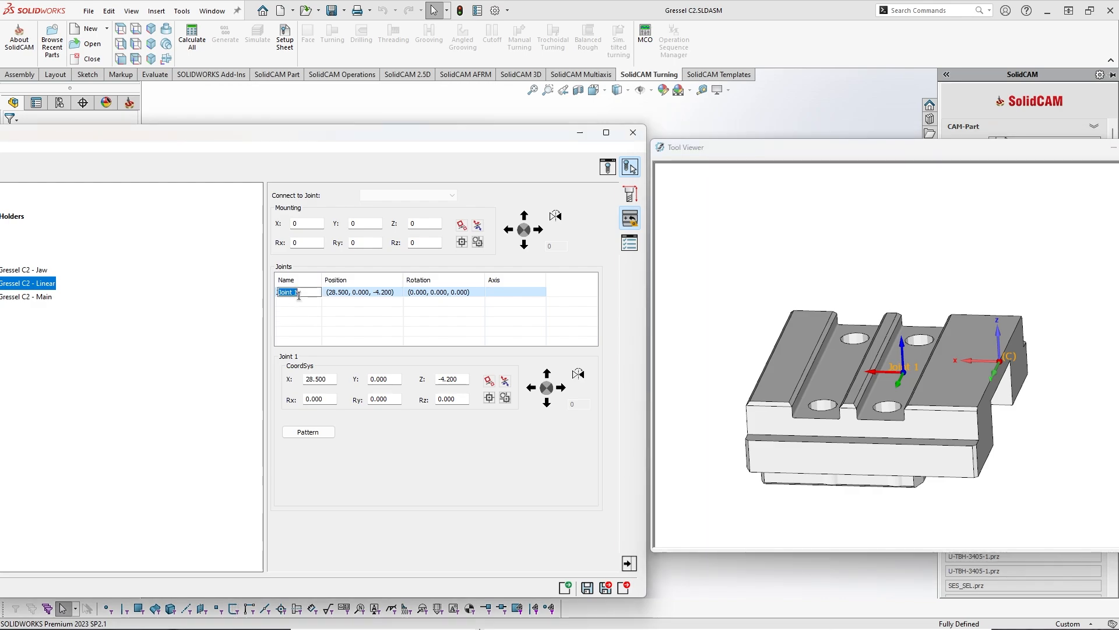
text(Pos 1)
key(Return)
Copy joint Pos 1 and add a second static joint at the same position
right_click(283, 292)
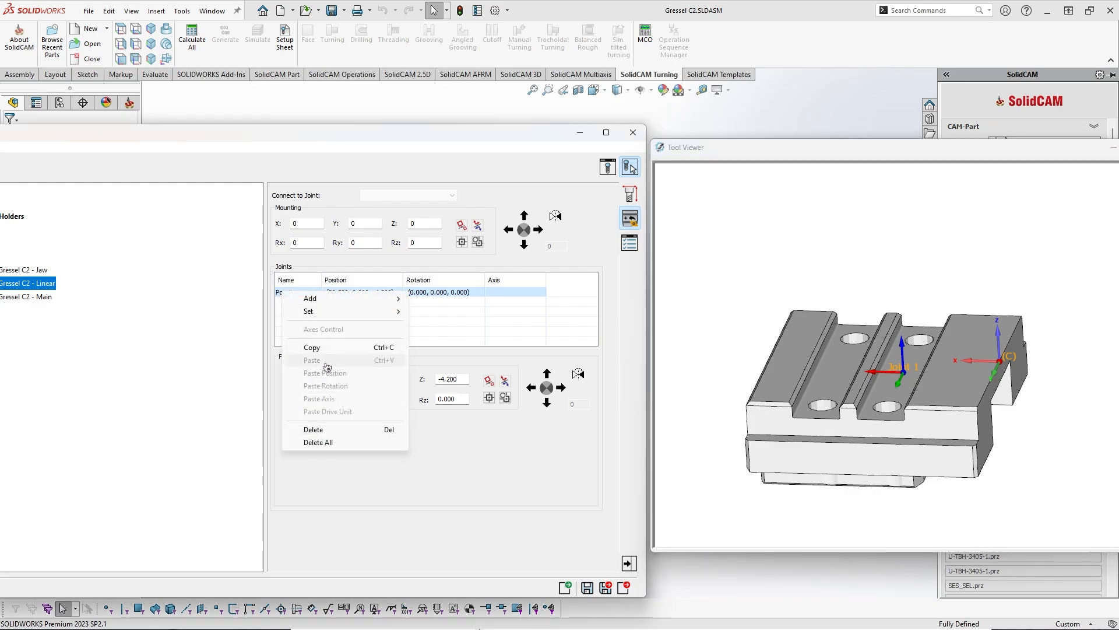
click(311, 348)
right_click(293, 293)
mouse_move(317, 301)
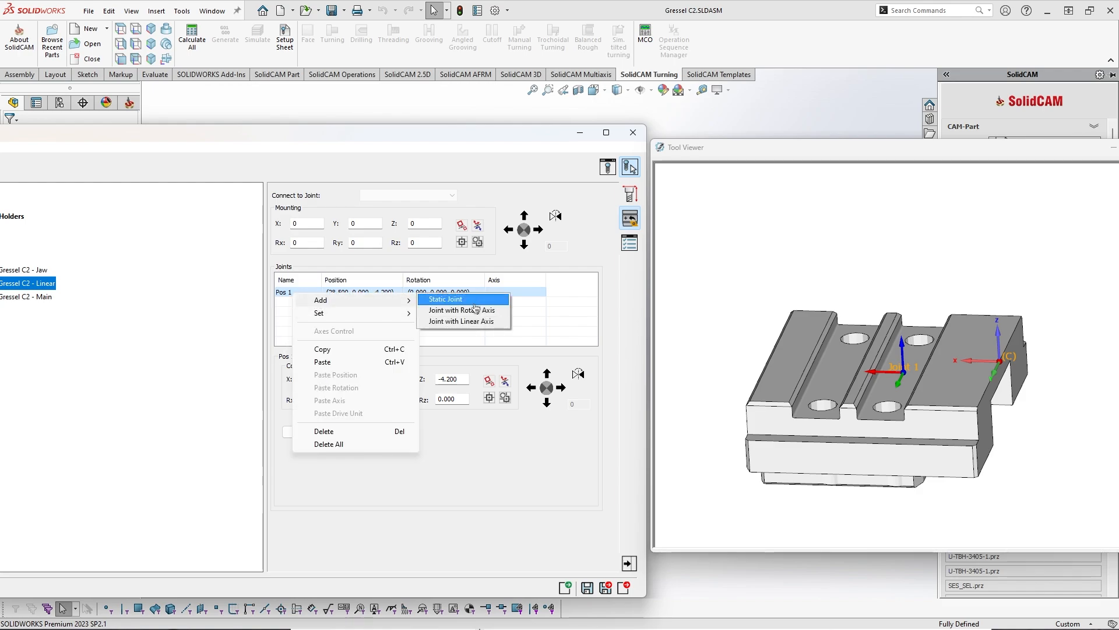
click(475, 301)
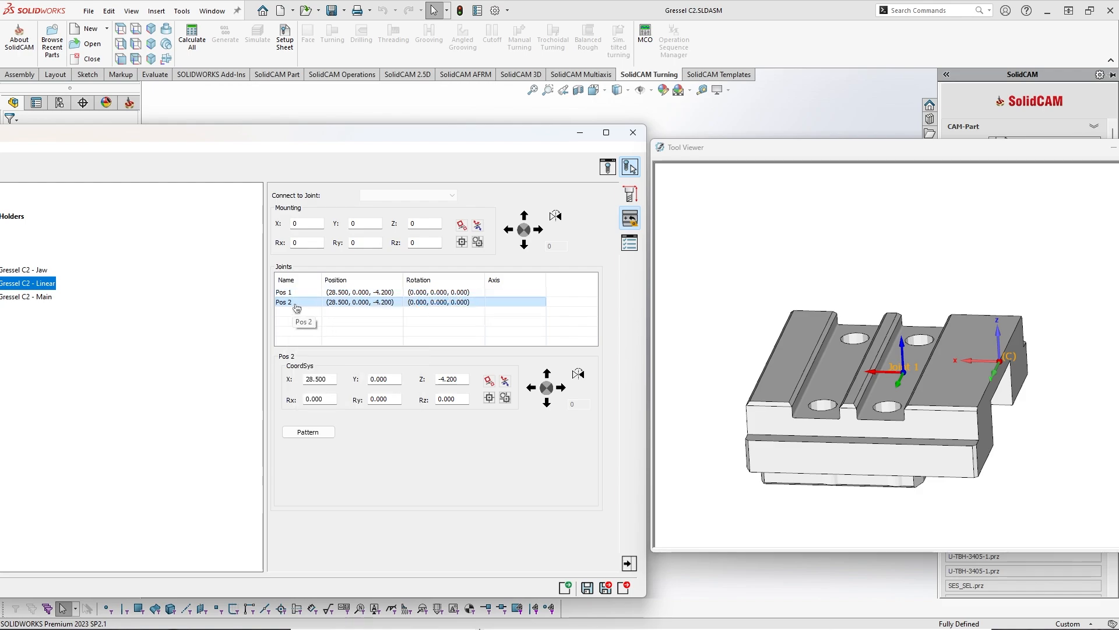
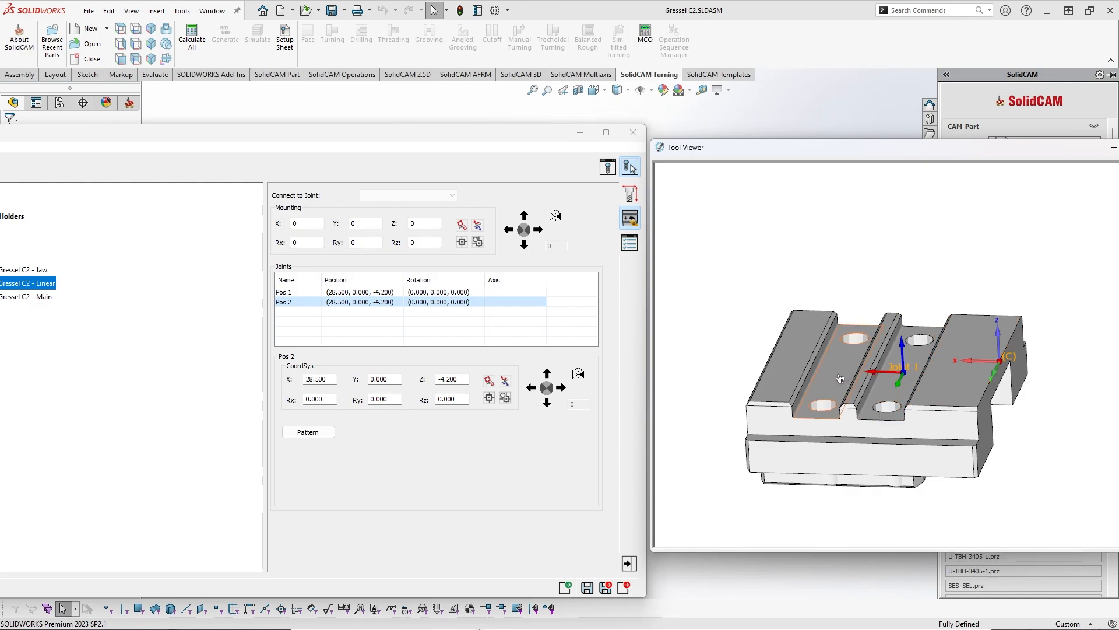
Set the X and Z coordinates of joint Pos 2 to 0
middle_drag(839, 375, 857, 382)
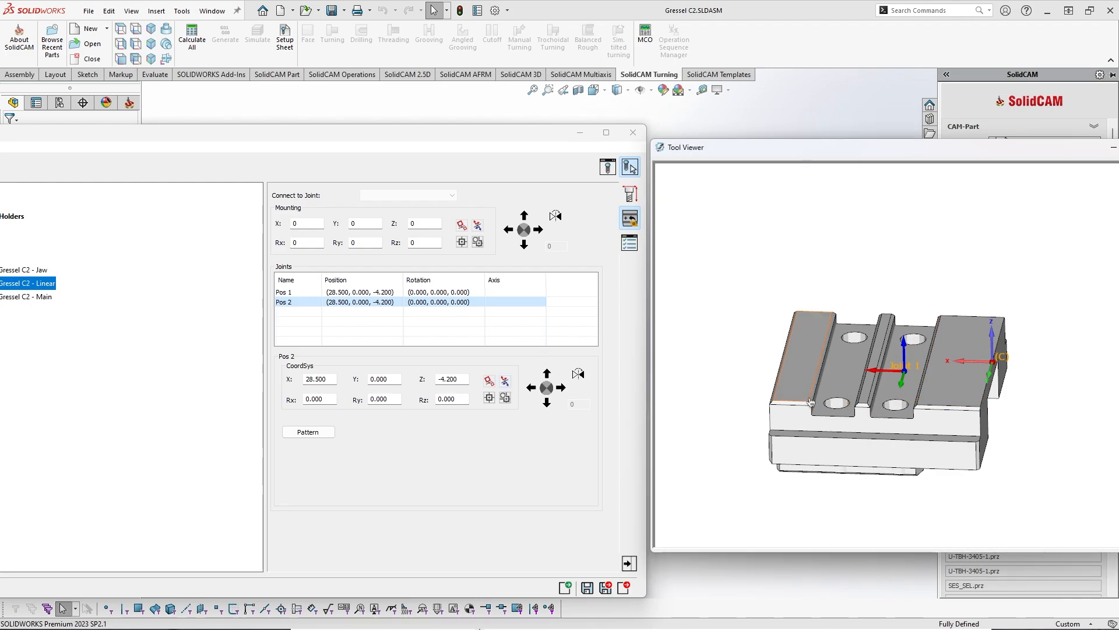
middle_drag(922, 385, 886, 358)
scroll(890, 372, up, 2)
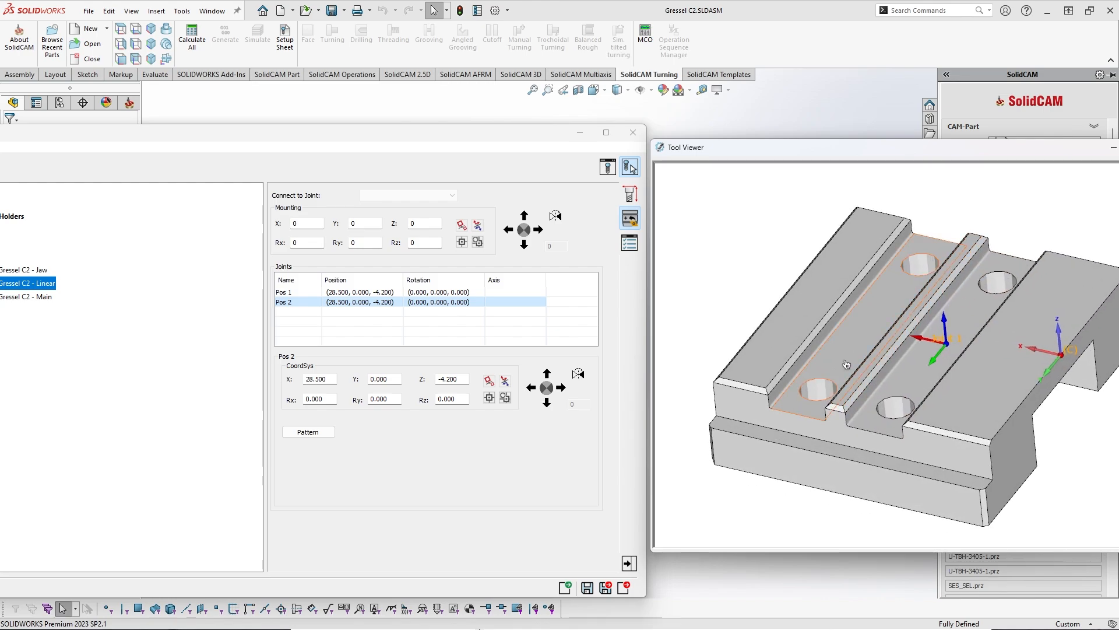
drag(329, 379, 242, 381)
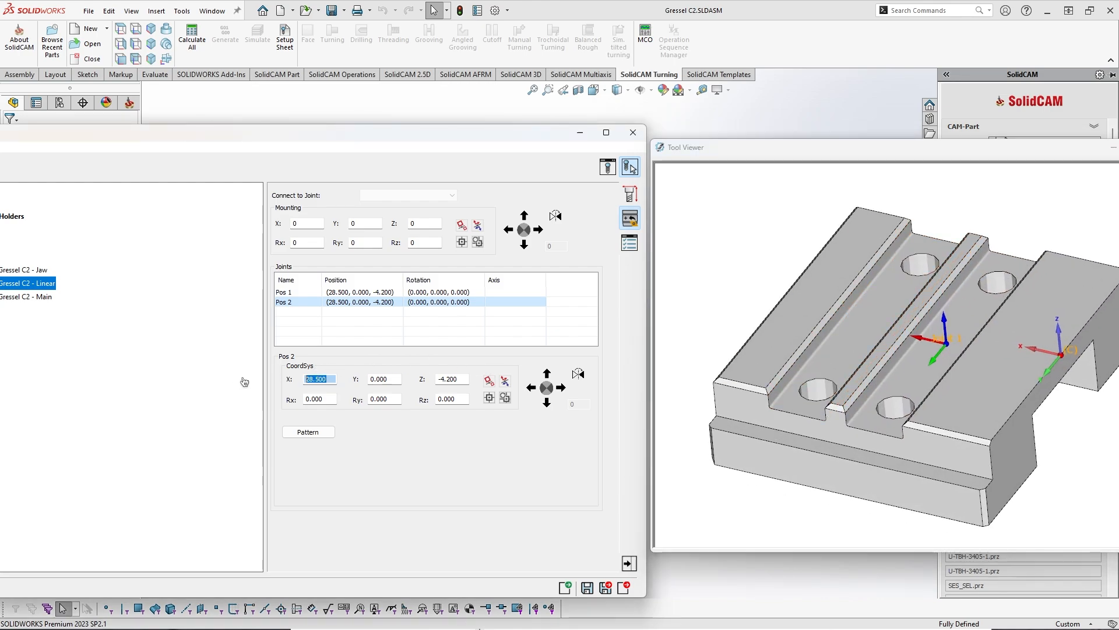
text(0)
drag(456, 379, 435, 380)
right_click(456, 378)
click(450, 383)
text(0)
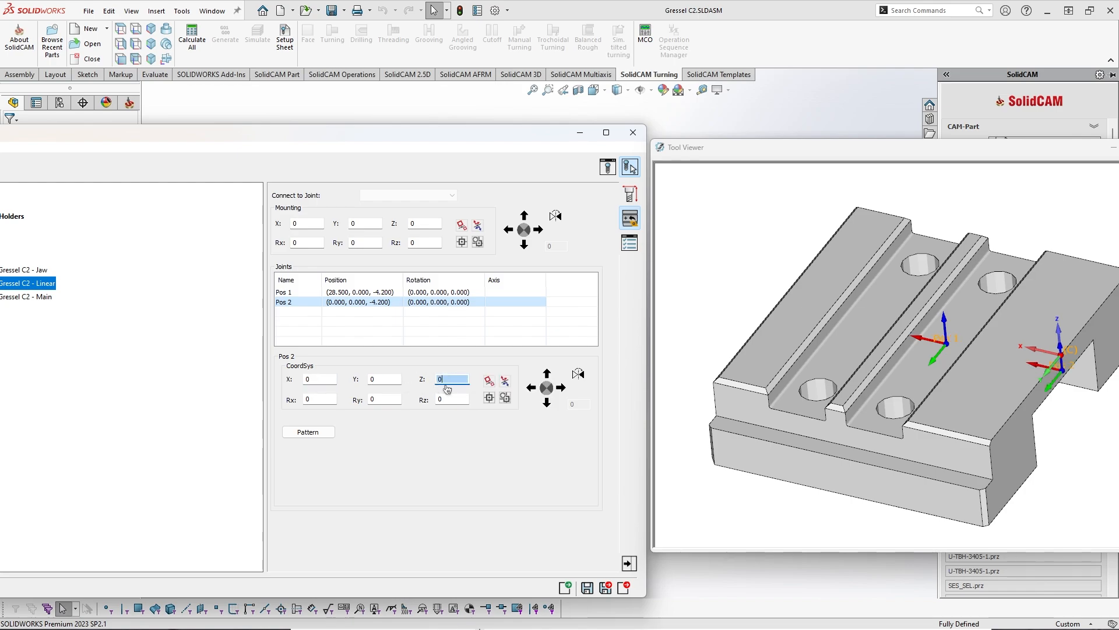
click(466, 397)
click(465, 380)
Set the Z coordinate of Pos 2 to -4.5 from the floor face of the groove holding Pos 1
ctrl+middle_drag(899, 357, 806, 344)
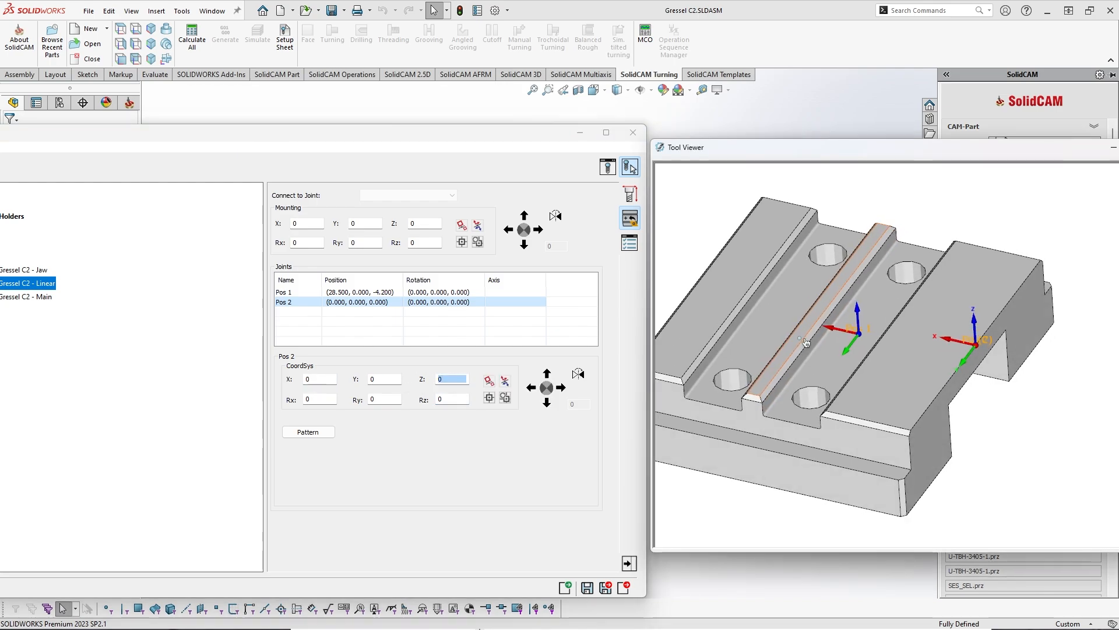
click(461, 381)
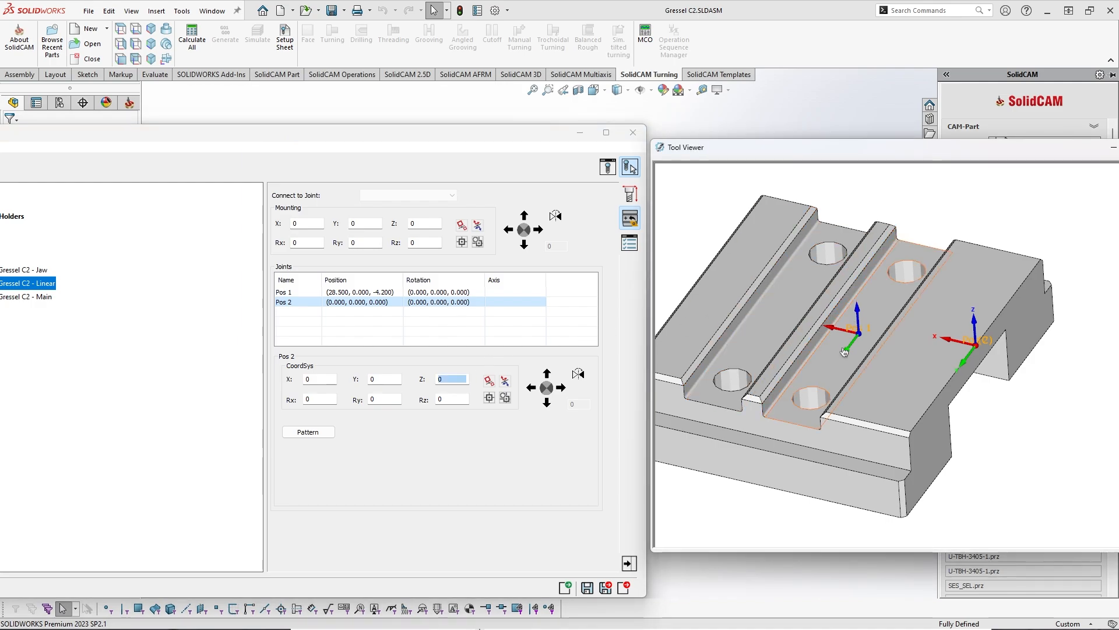
click(839, 369)
middle_drag(839, 369, 966, 398)
scroll(1042, 312, up, 2)
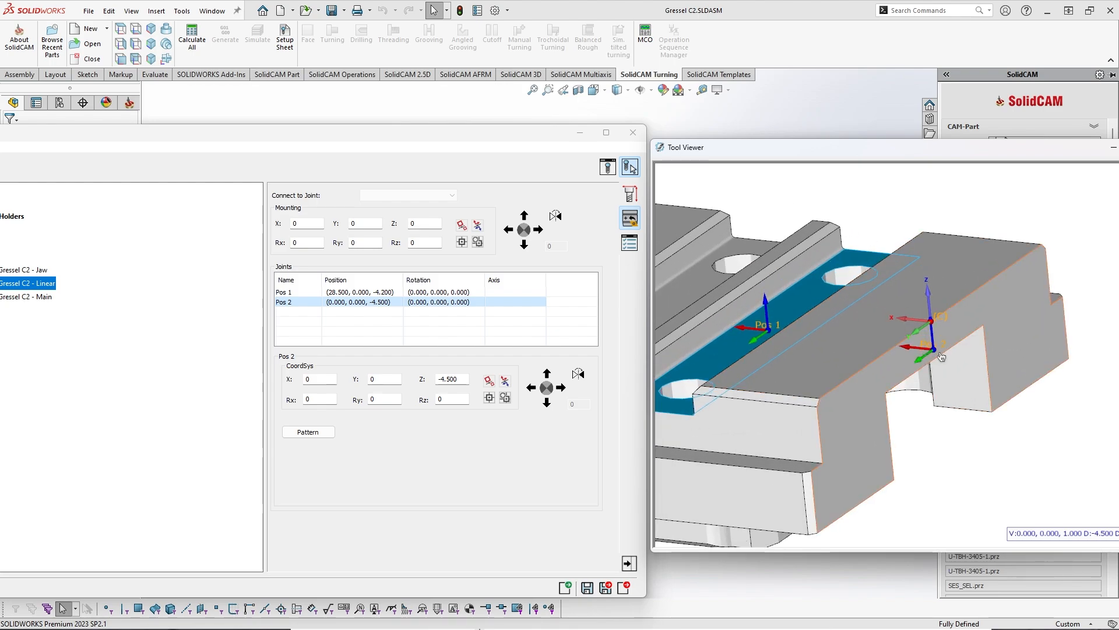
mouse_move(941, 356)
middle_down()
mouse_move(979, 356)
mouse_move(938, 369)
middle_up()
scroll(962, 350, down, 1)
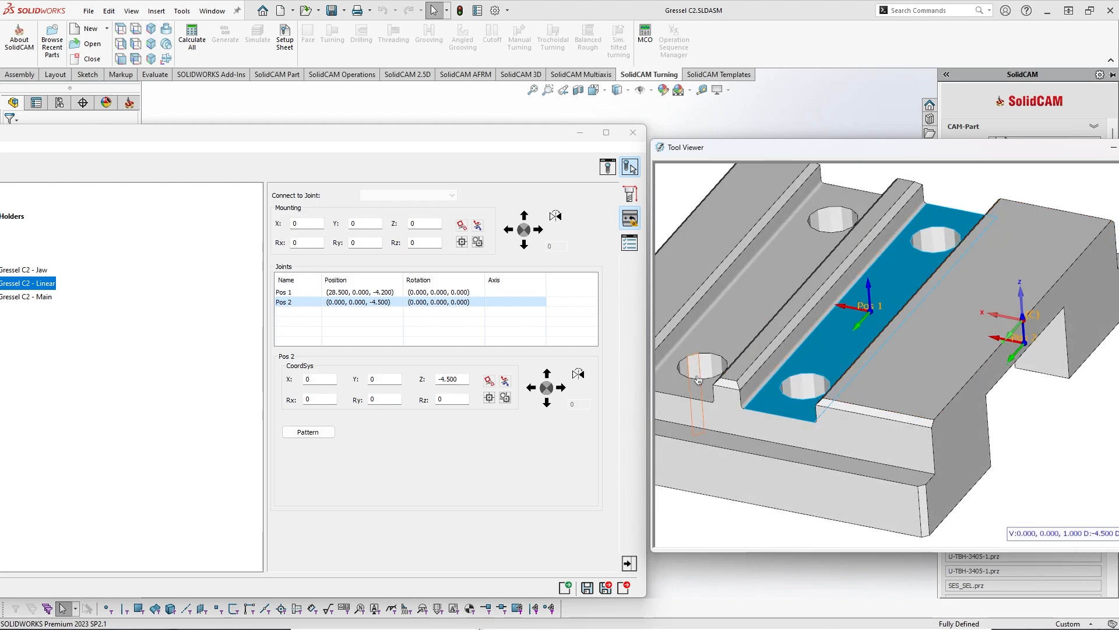
Set the X coordinate of Pos 2 to 47.5 from the second groove's floor face and its Z coordinate to -4.2
click(325, 379)
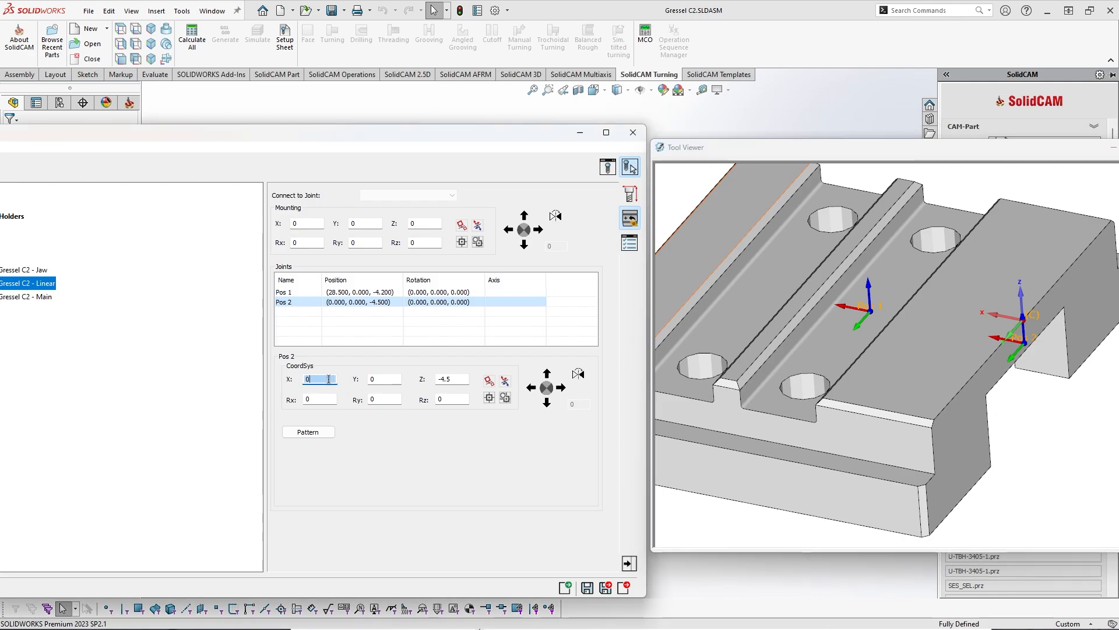
click(760, 299)
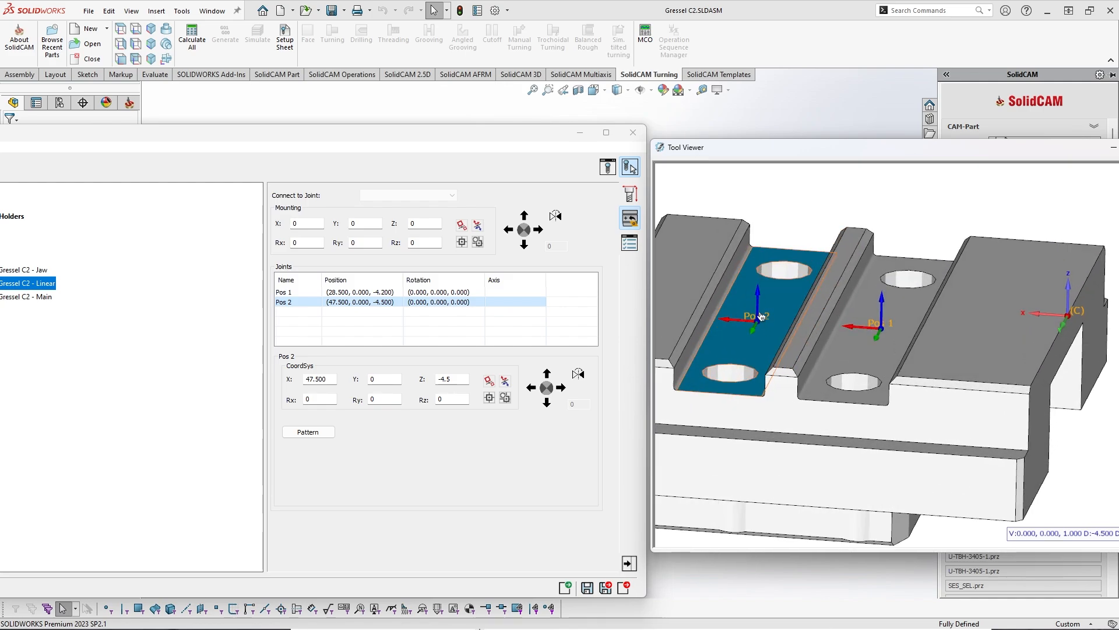
click(459, 379)
scroll(460, 379, up, 1)
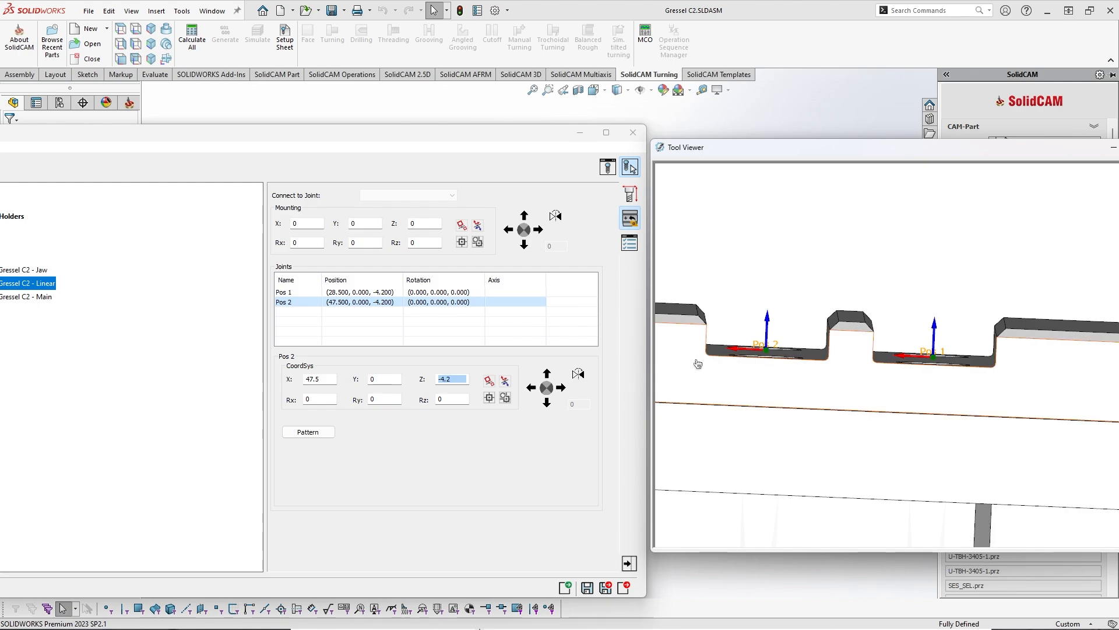
mouse_move(496, 135)
mouse_down()
mouse_move(507, 131)
mouse_move(492, 117)
mouse_up()
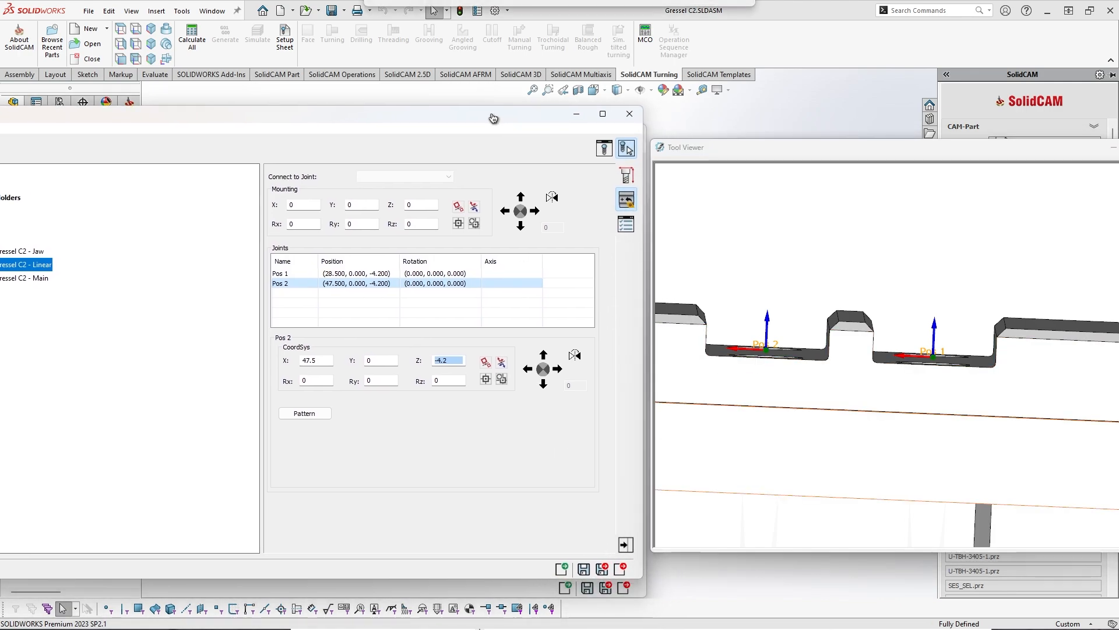
Save the component library and display the Gressel C2 - Jaw component
click(583, 569)
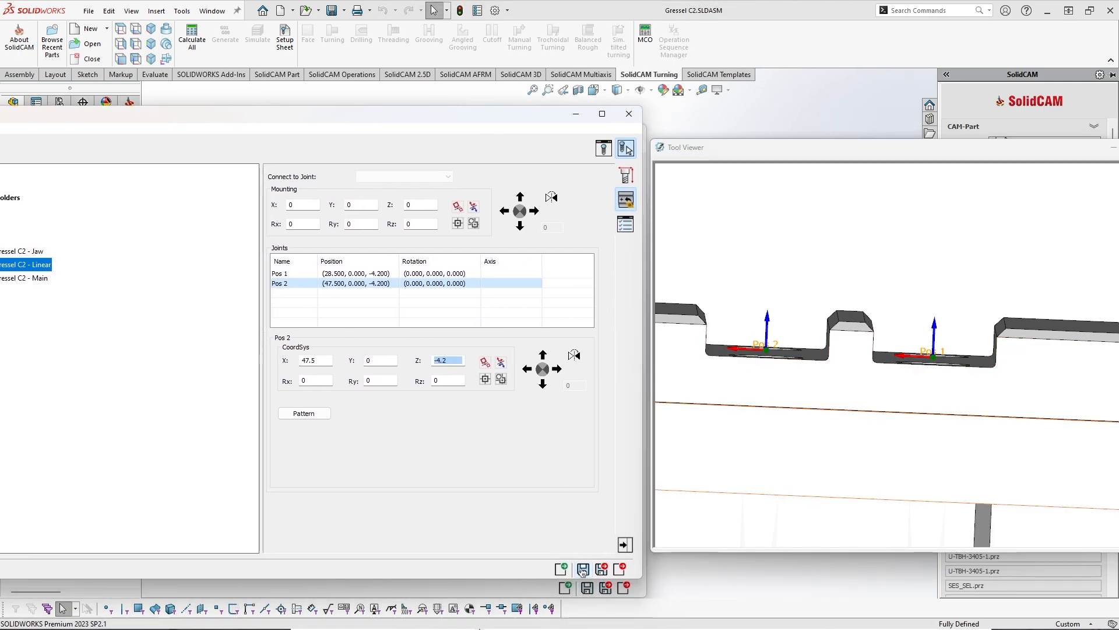
click(156, 250)
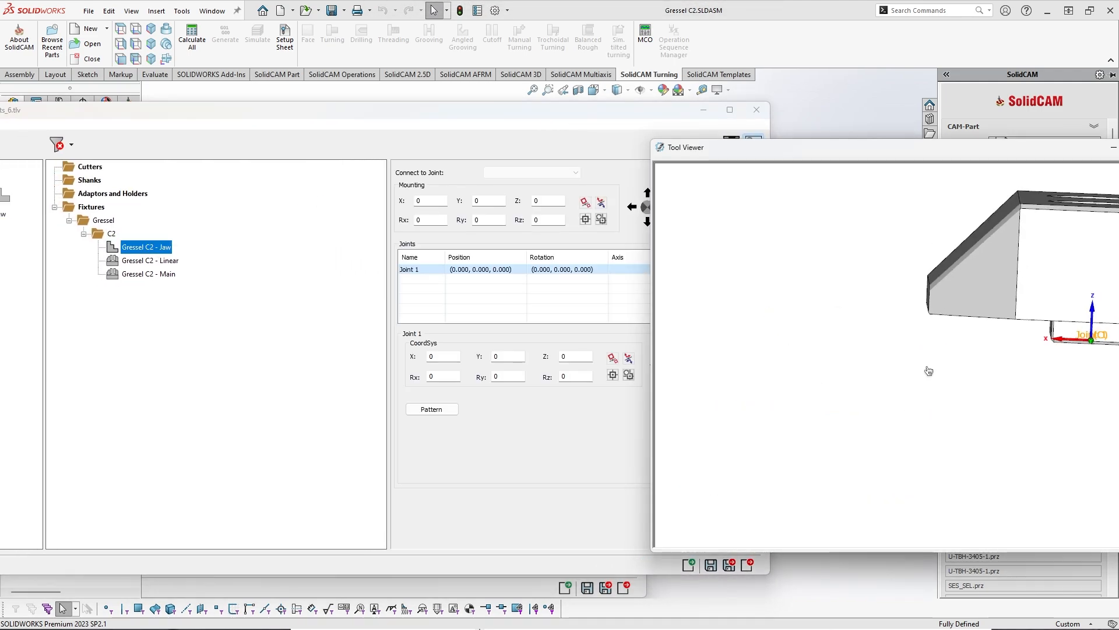
middle_drag(932, 325, 896, 366)
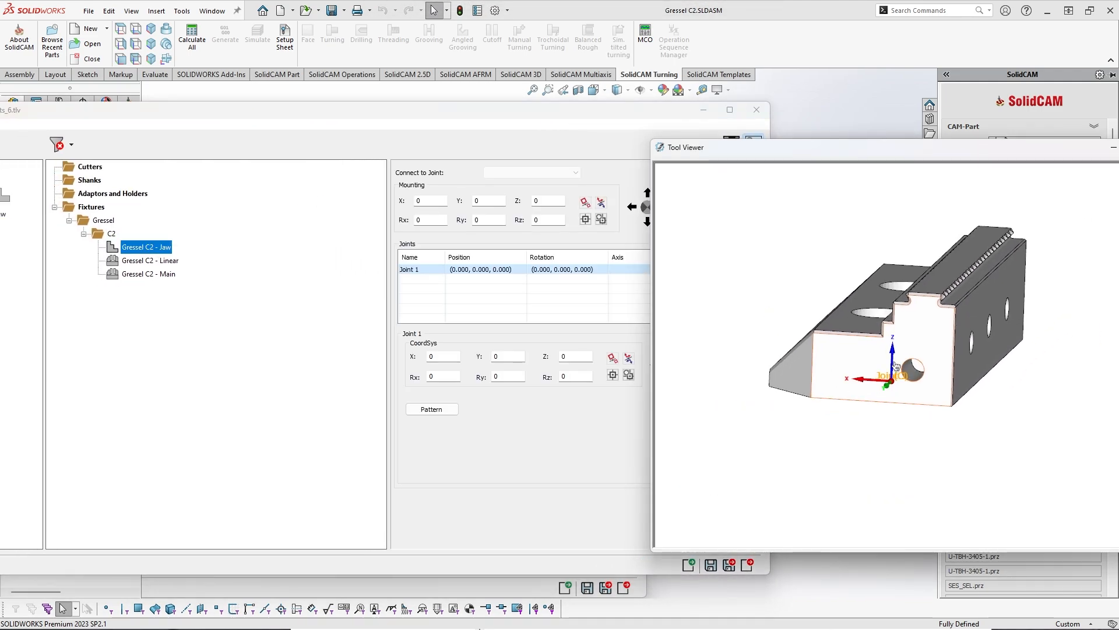
Save the component library under the file name Gressel.tlv and close it
drag(394, 117, 635, 116)
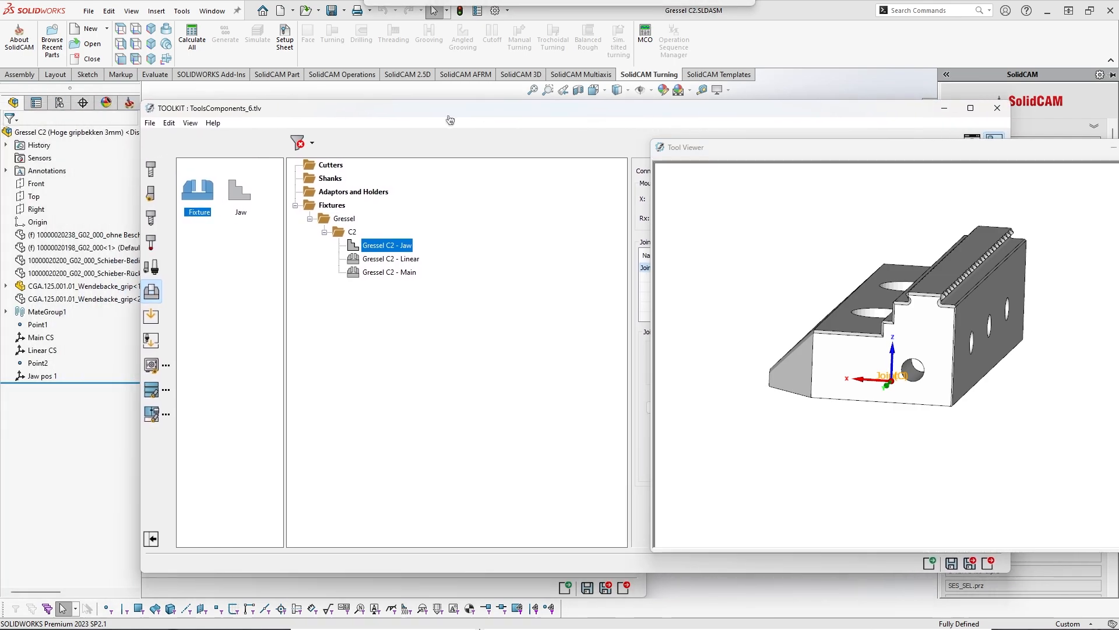
click(150, 123)
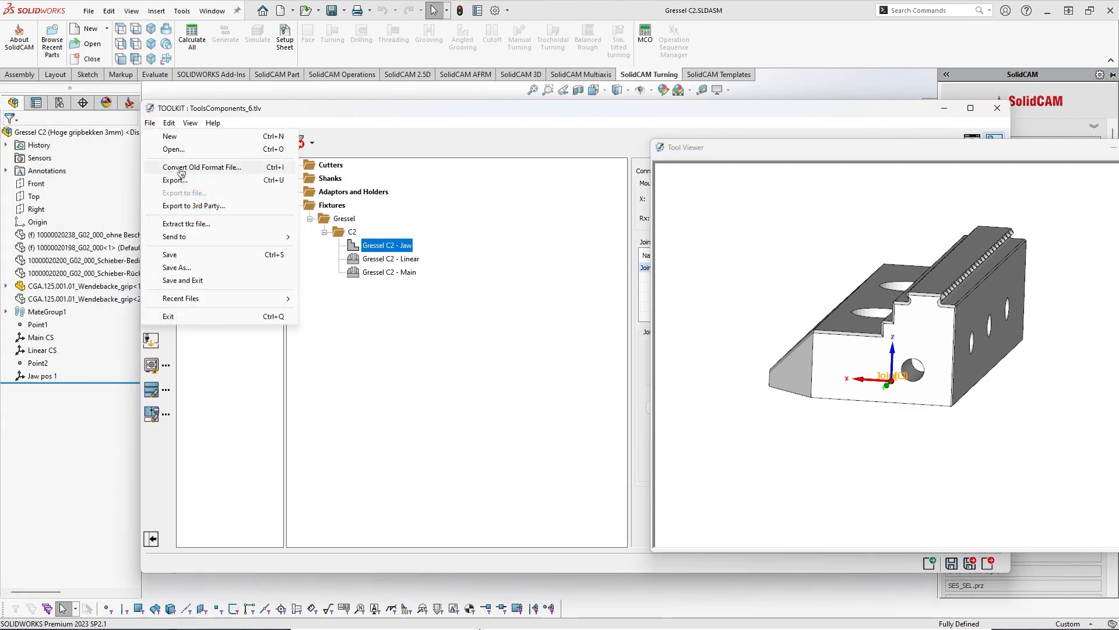
click(175, 270)
click(541, 483)
drag(525, 477, 355, 471)
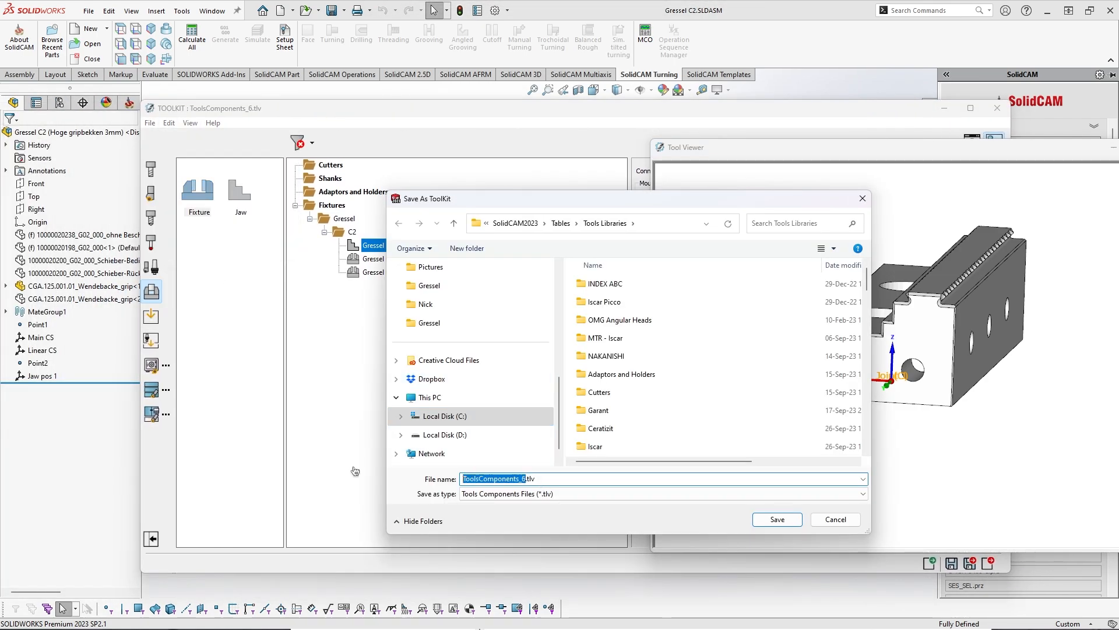
text(Gressel)
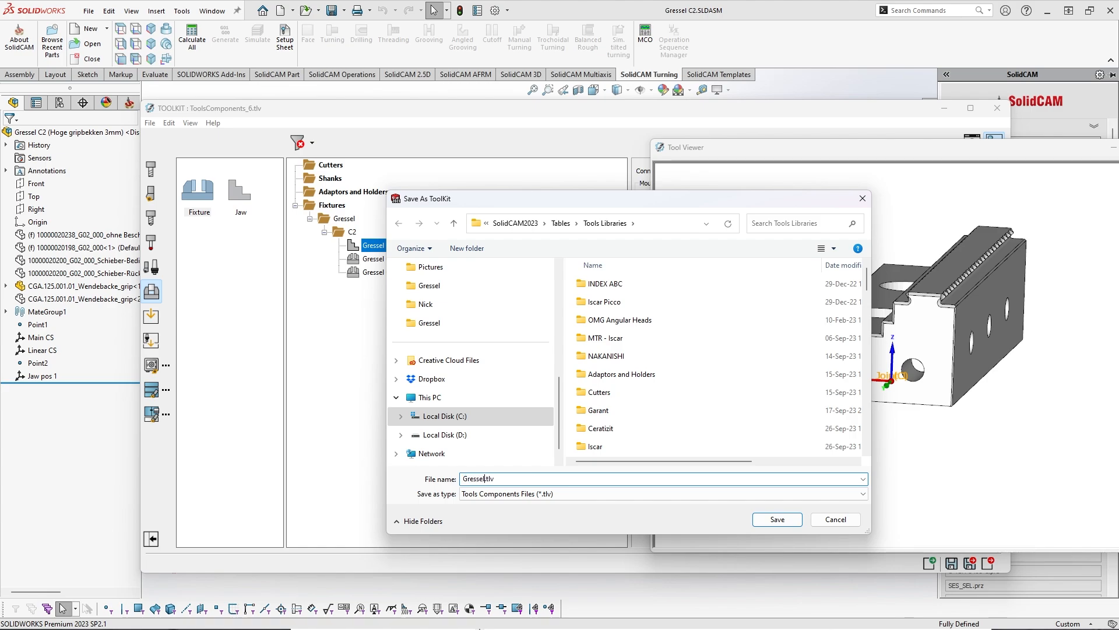
key(Return)
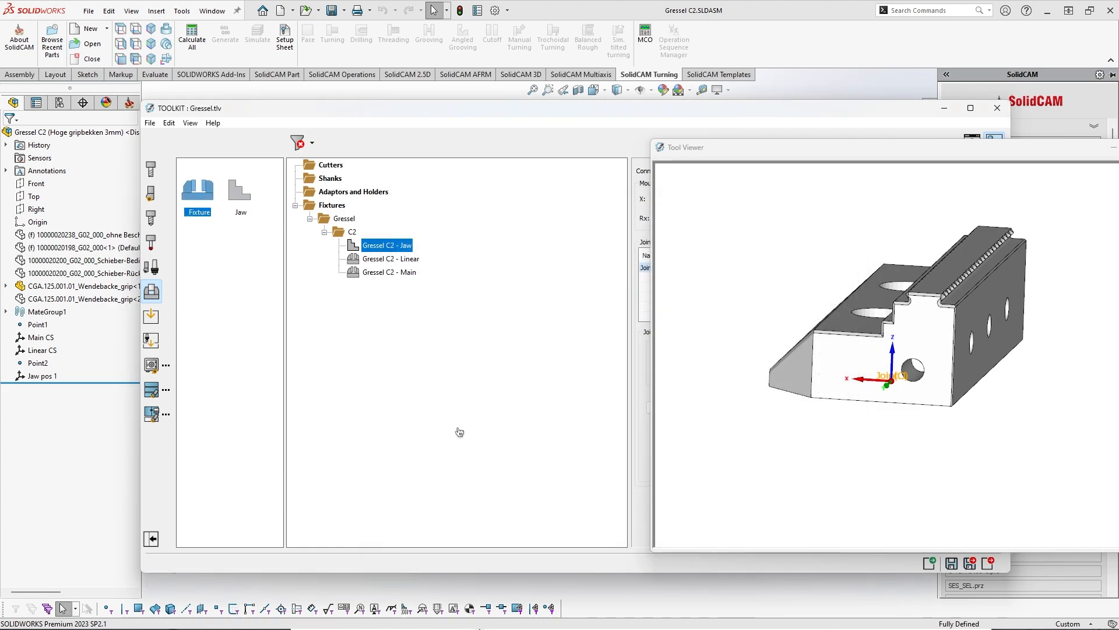
click(970, 563)
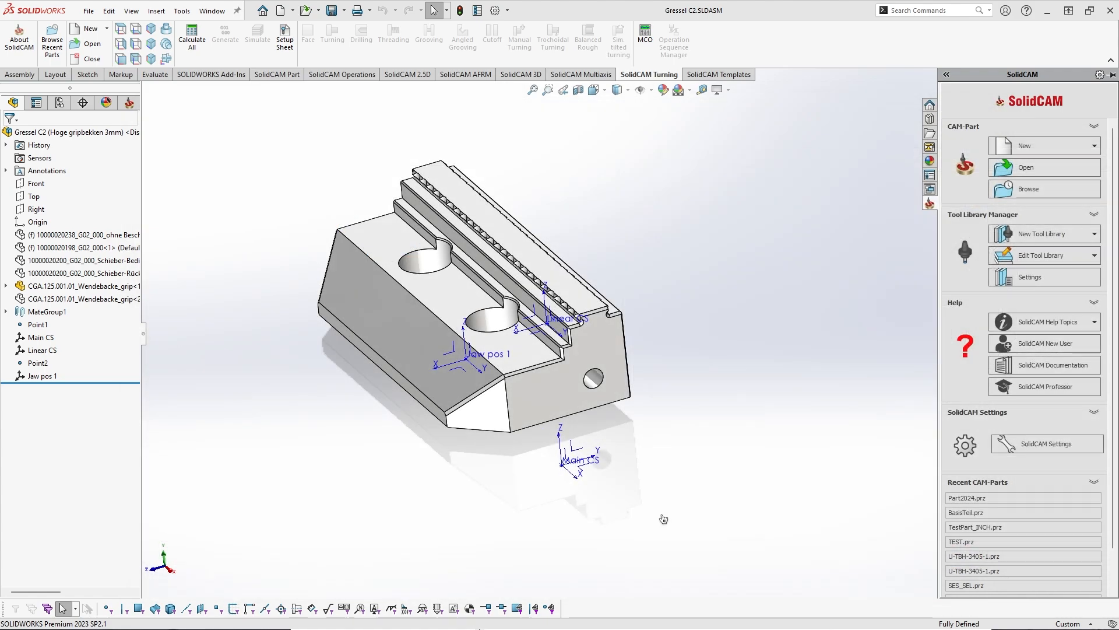
Create a new tool assemblies library and show its storage as a tree
click(1059, 236)
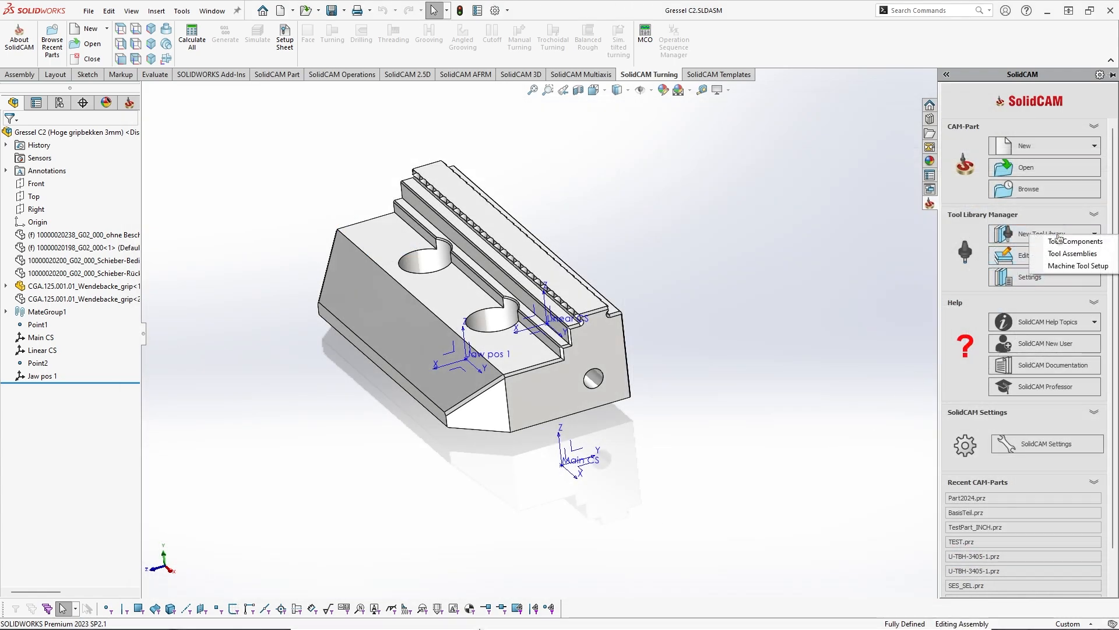
click(1074, 254)
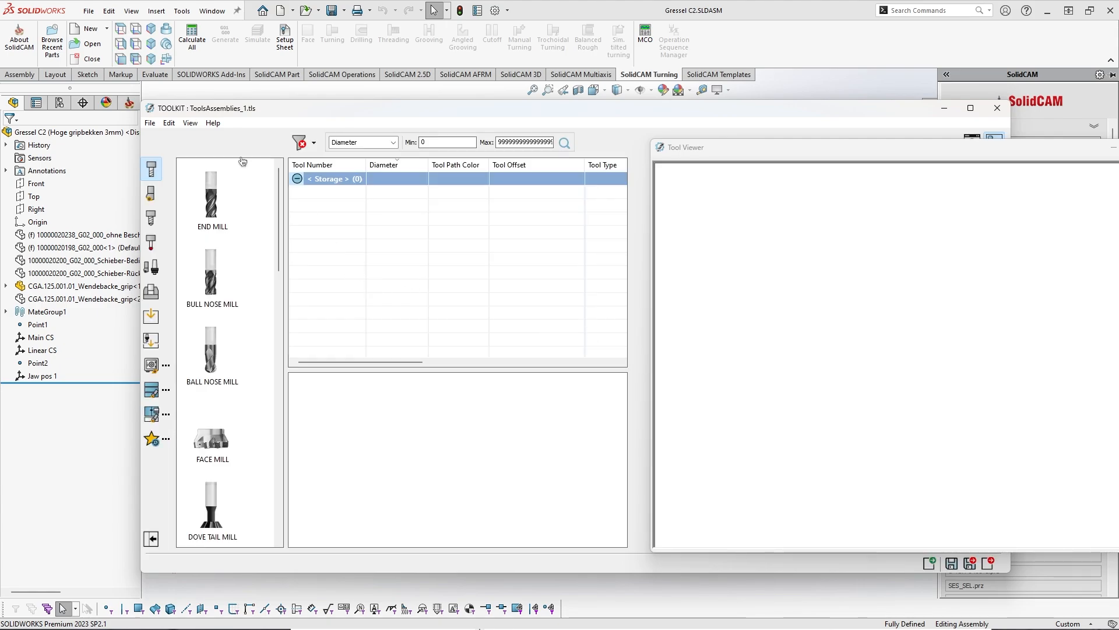
click(190, 122)
click(207, 149)
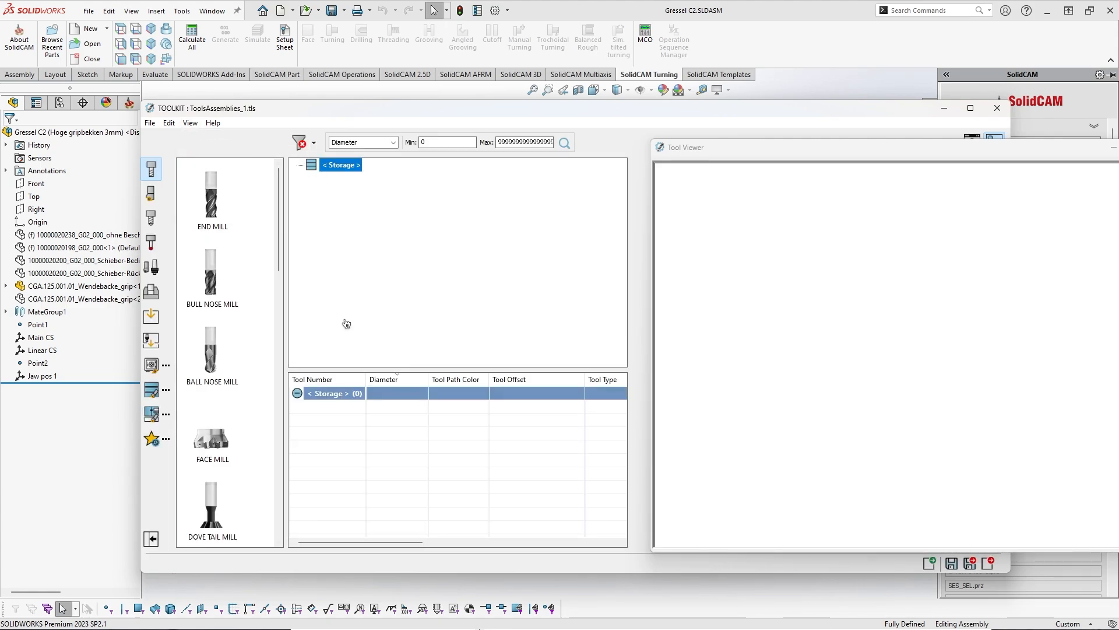
Browse the Gressel.tlv component library down to its C2 fixtures and make the component names fully readable
click(152, 366)
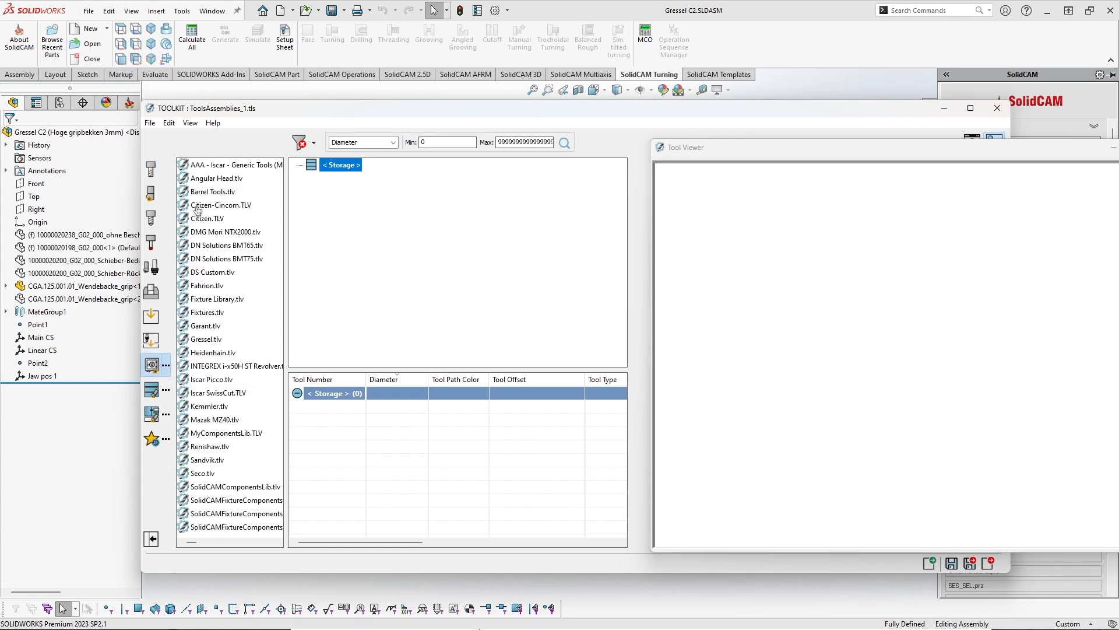
click(210, 340)
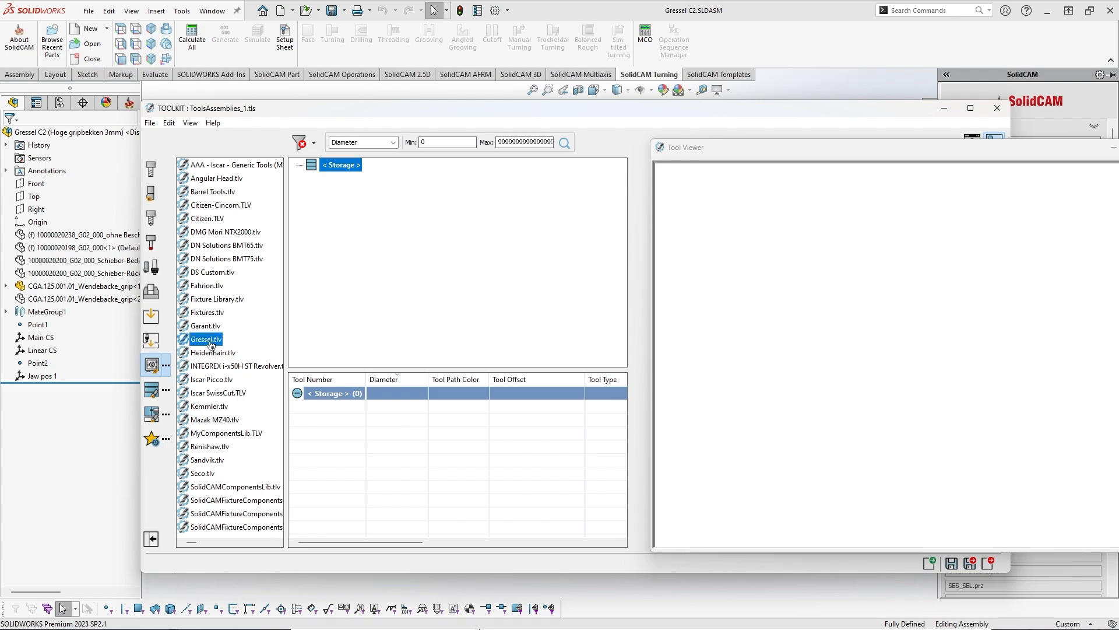
double_click(212, 344)
double_click(214, 232)
double_click(229, 246)
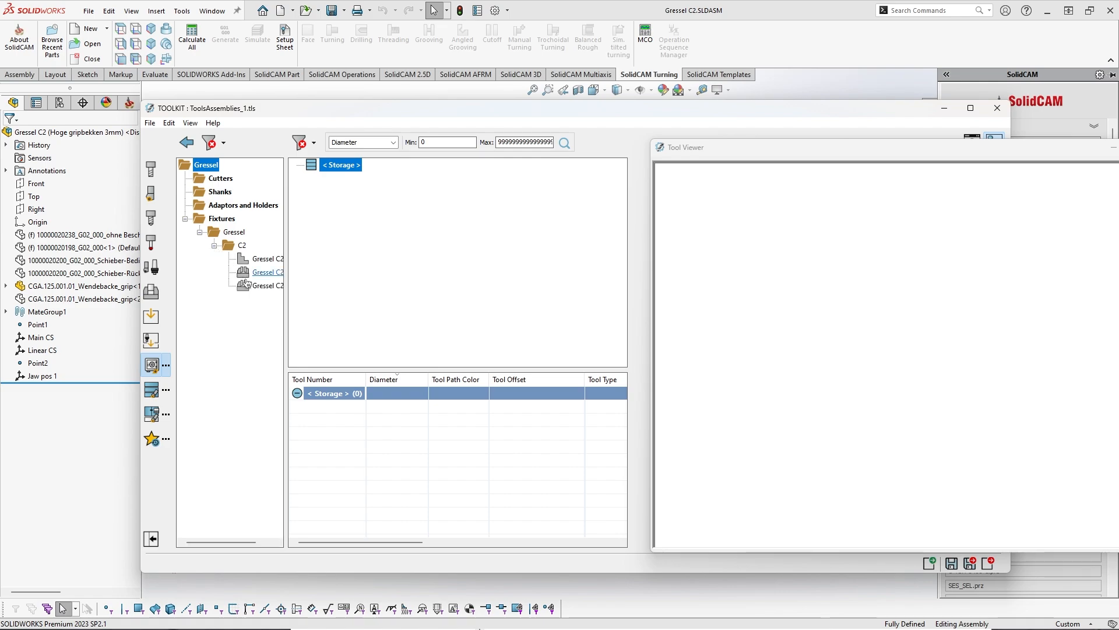
drag(325, 277, 365, 277)
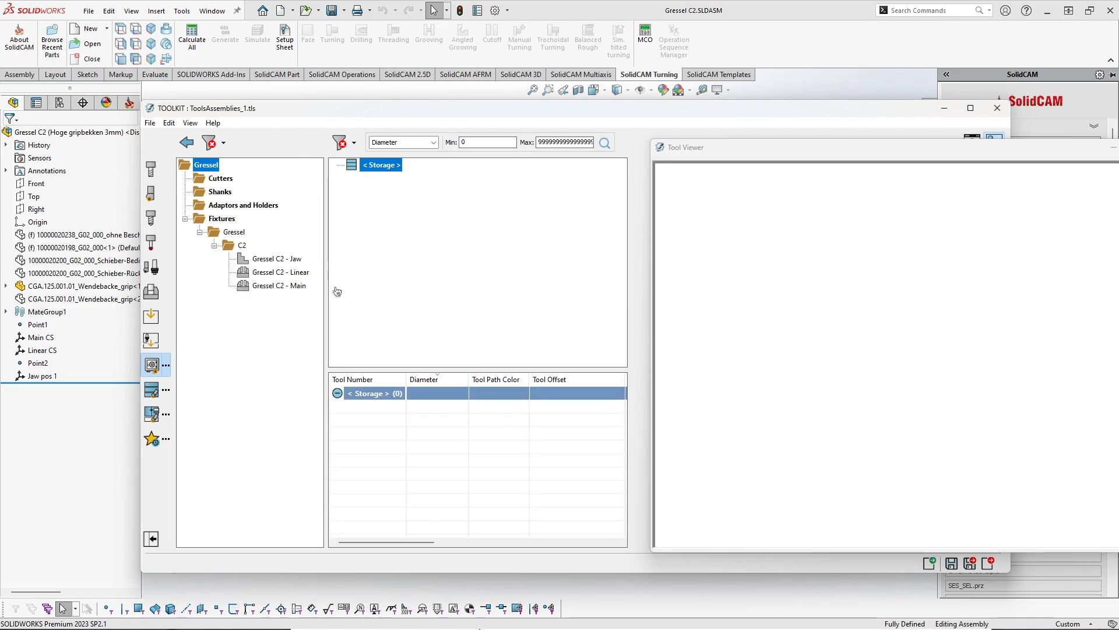
click(816, 290)
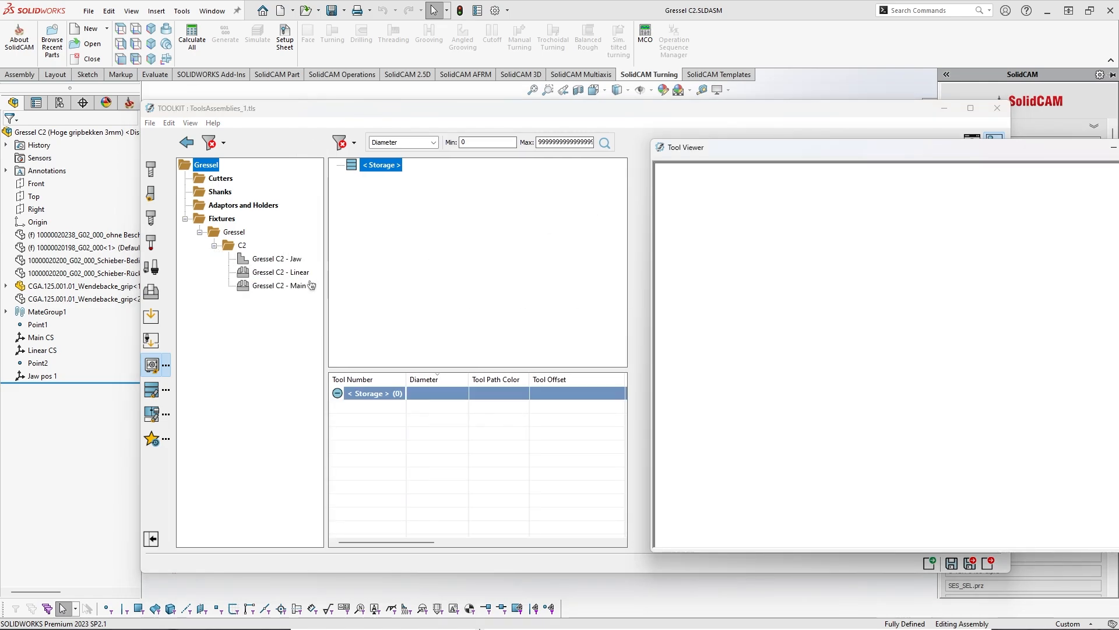
Add Gressel C2 - Main to the storage as a fixture and mount Gressel C2 - Linear on it
drag(271, 289, 385, 170)
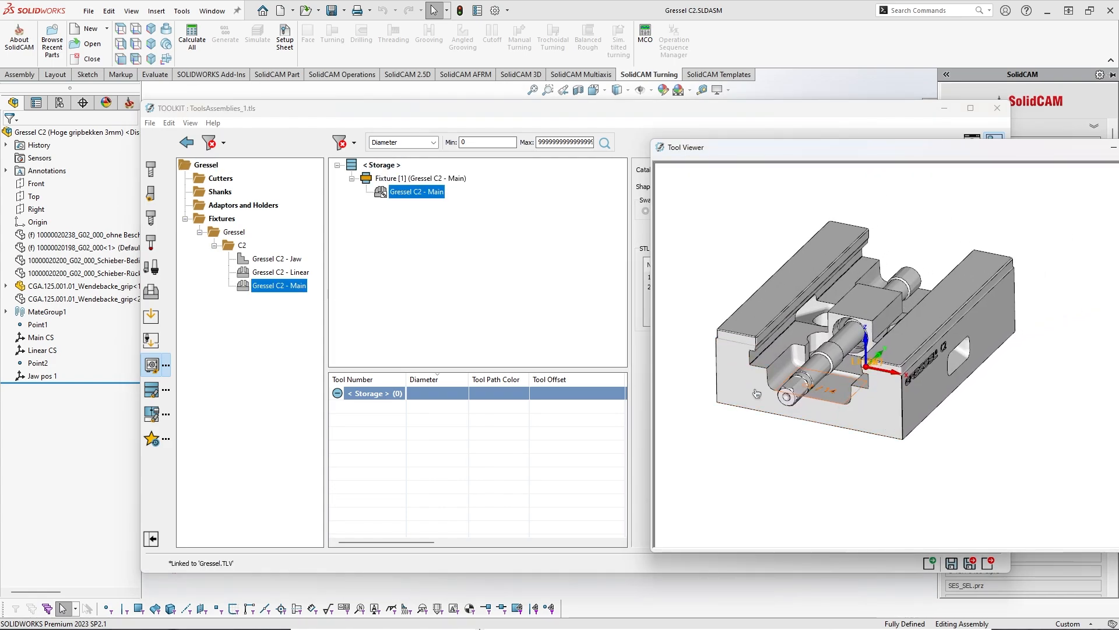
drag(279, 272, 427, 199)
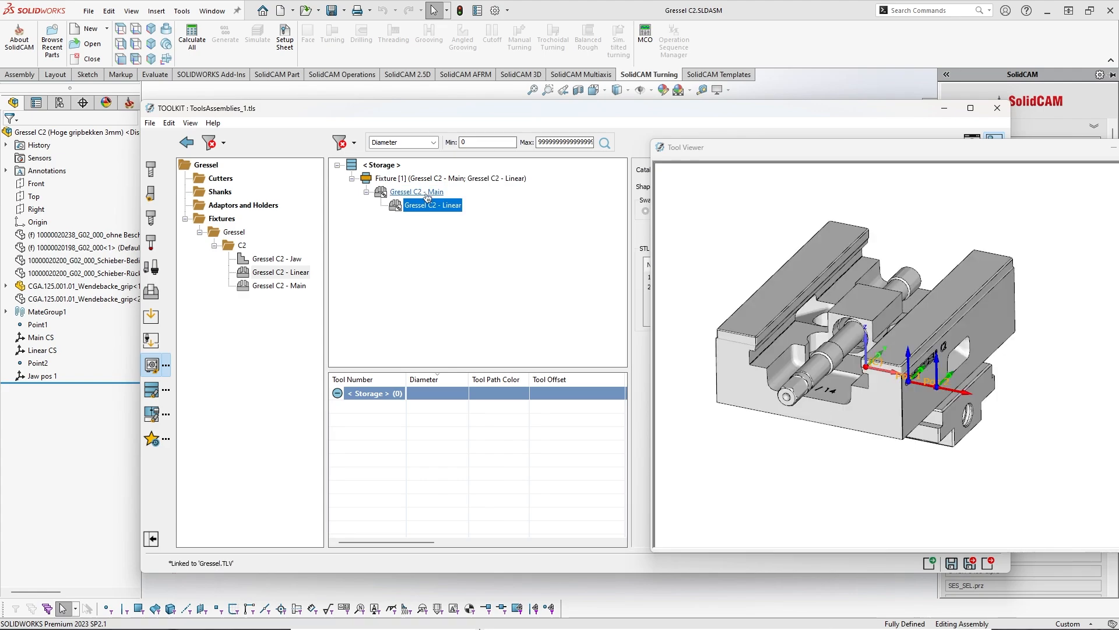
middle_drag(876, 397, 819, 402)
scroll(924, 400, up, 5)
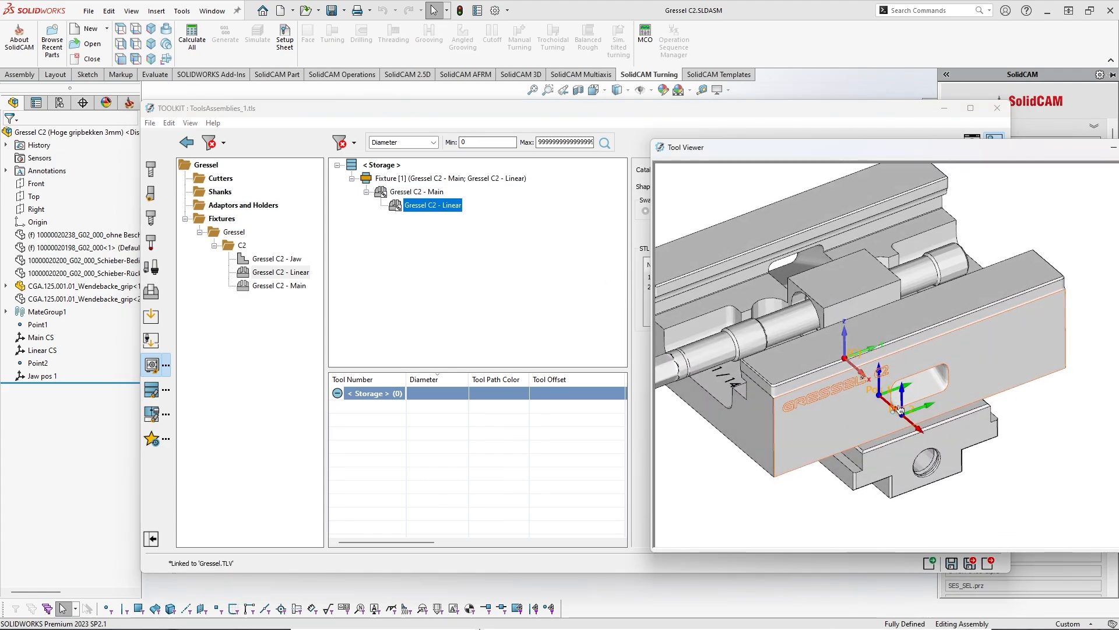
middle_drag(924, 400, 927, 400)
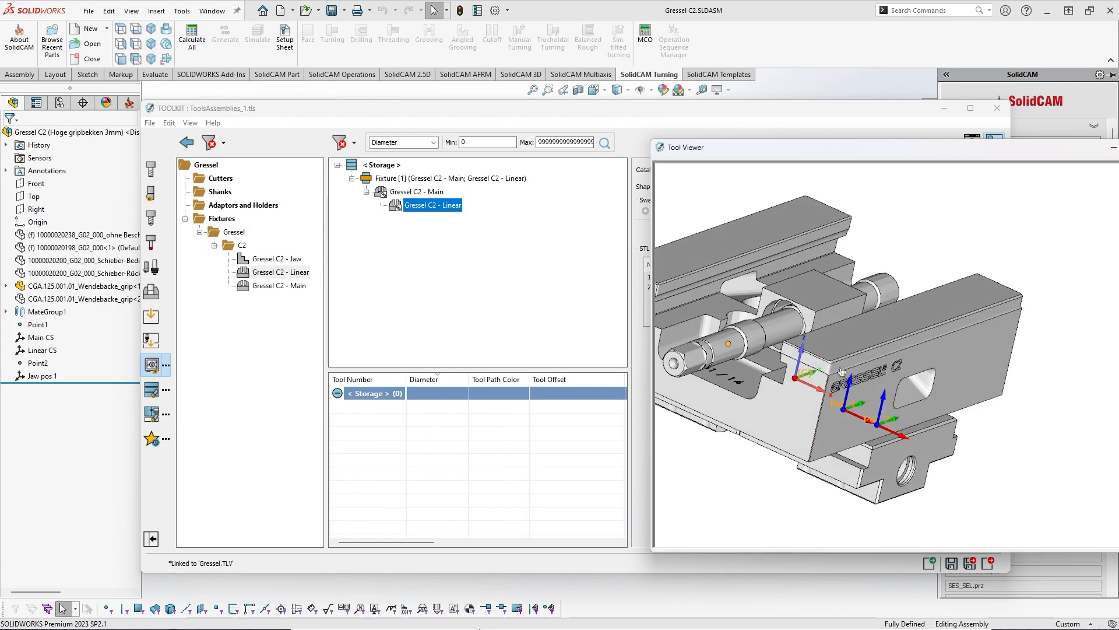
middle_drag(842, 371, 856, 390)
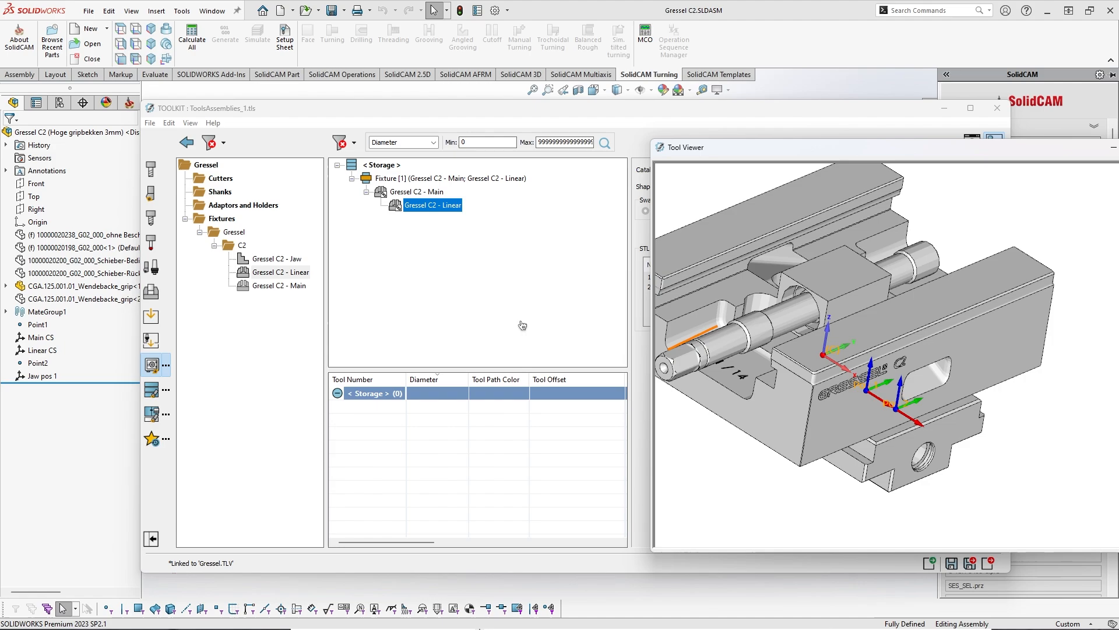
Check the Linear joint data of Gressel C2 - Main in the assembly and close the assembly library
click(417, 193)
drag(841, 156, 999, 449)
click(676, 270)
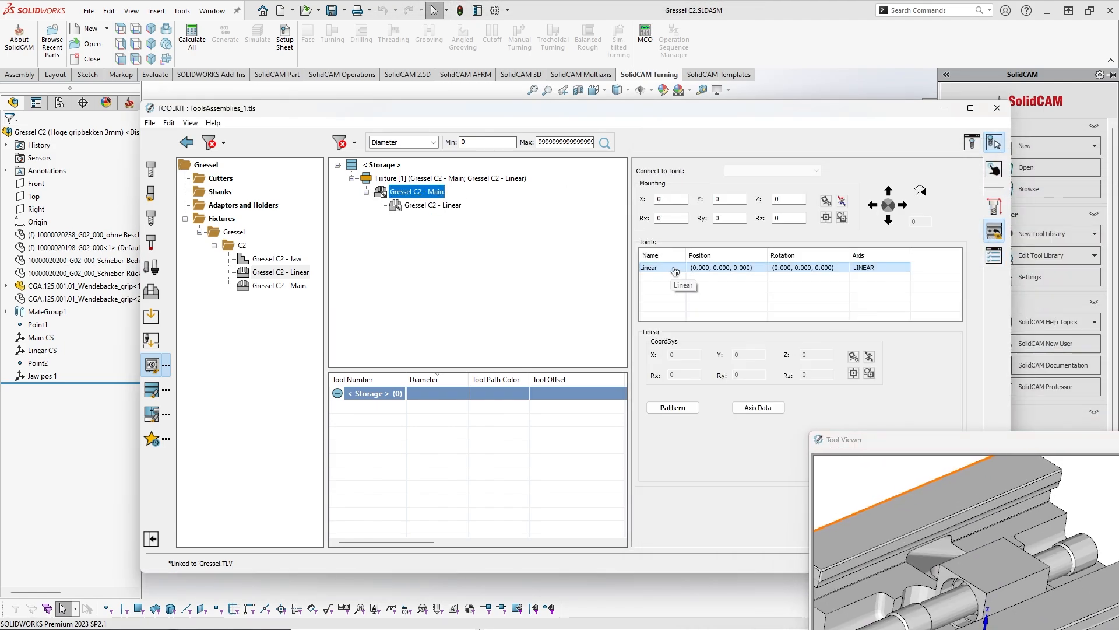
drag(918, 446, 777, 192)
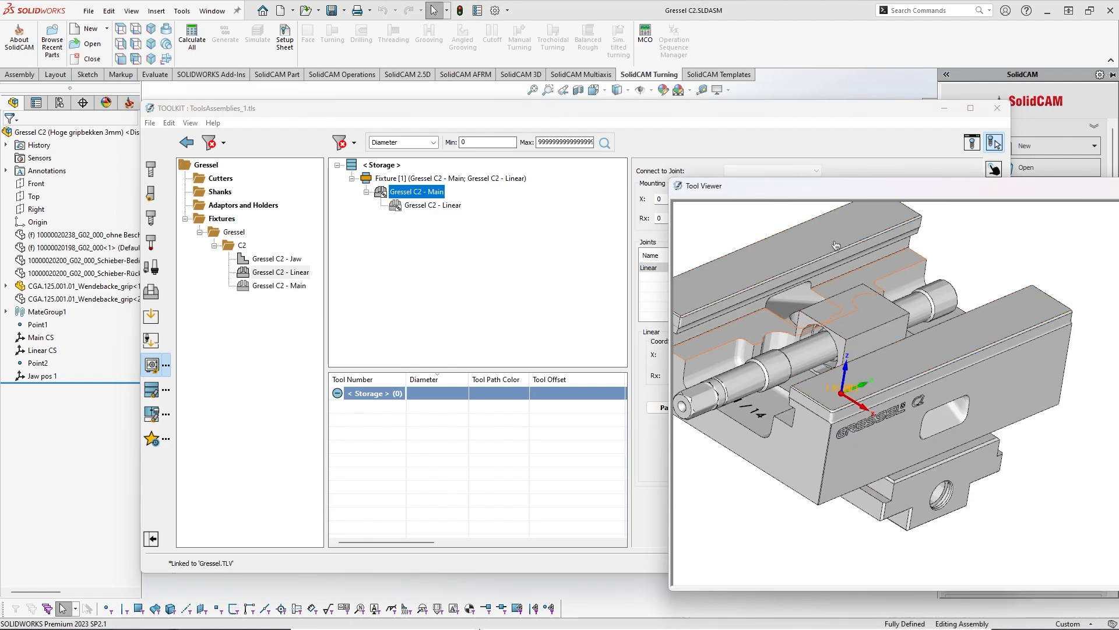
drag(1017, 195, 708, 185)
click(874, 177)
drag(796, 112, 751, 109)
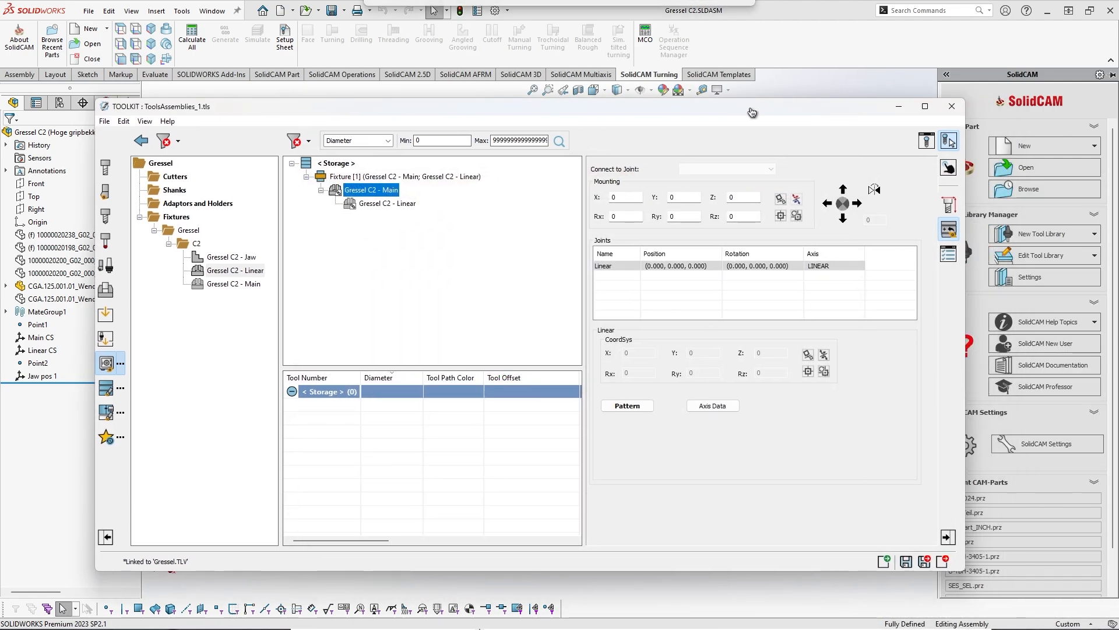
click(942, 558)
click(591, 345)
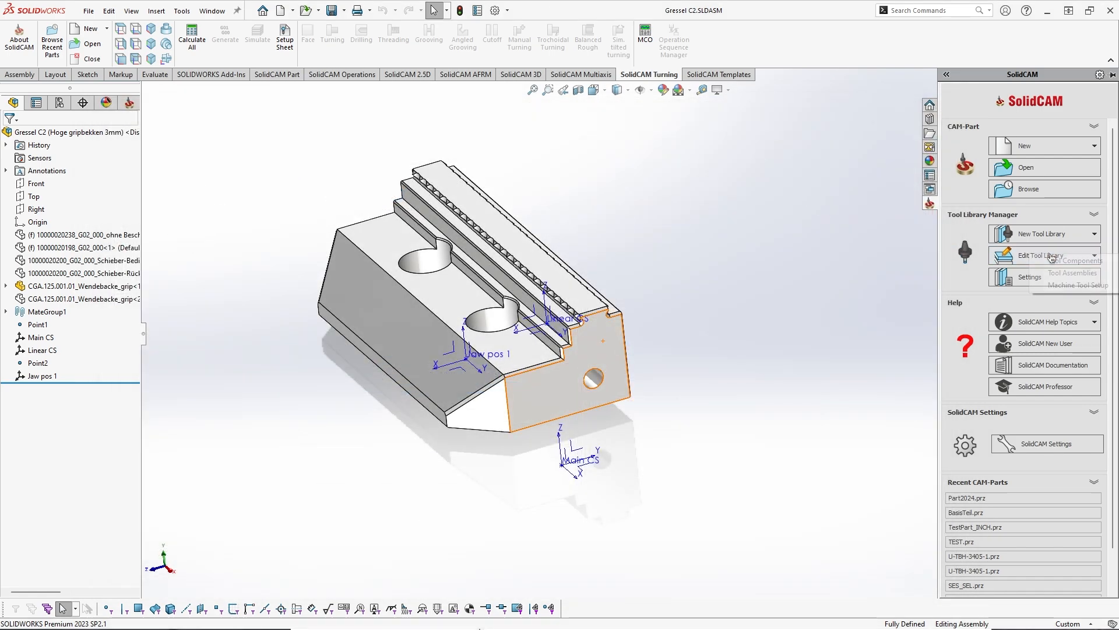
Open the existing Gressel.tlv tool components library for editing
click(1051, 255)
click(1059, 265)
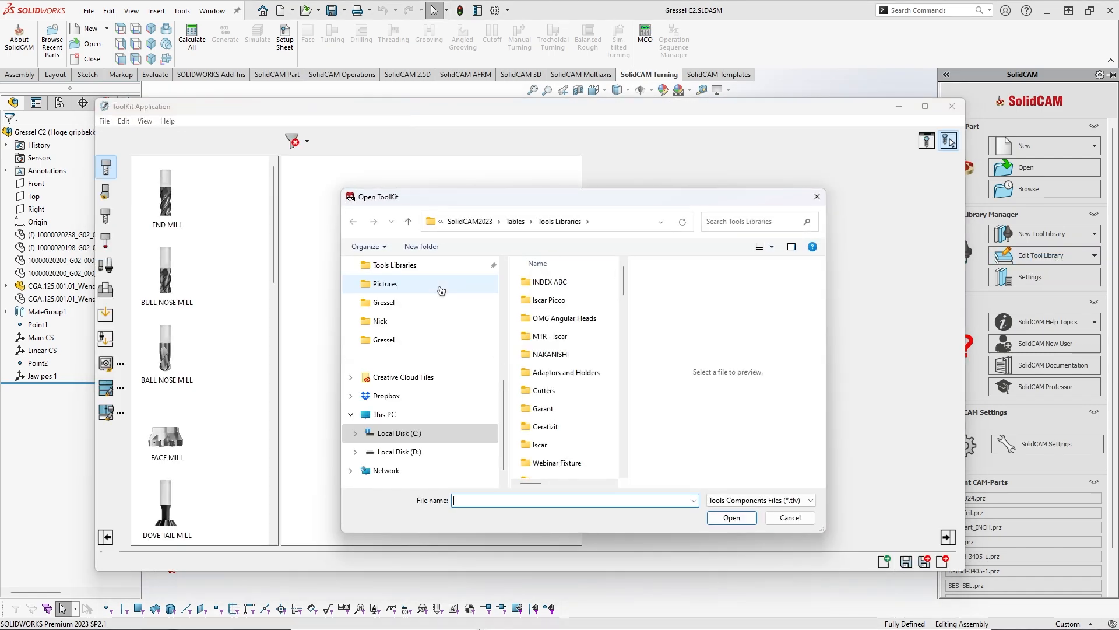
click(544, 390)
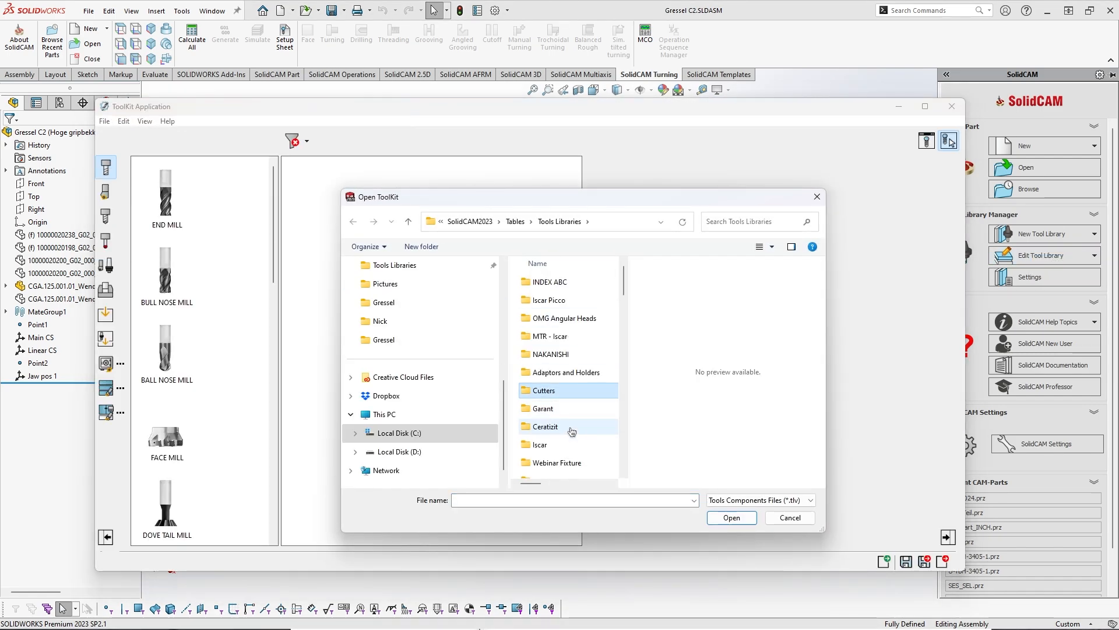
key(g)
key(g)
key(g)
key(g)
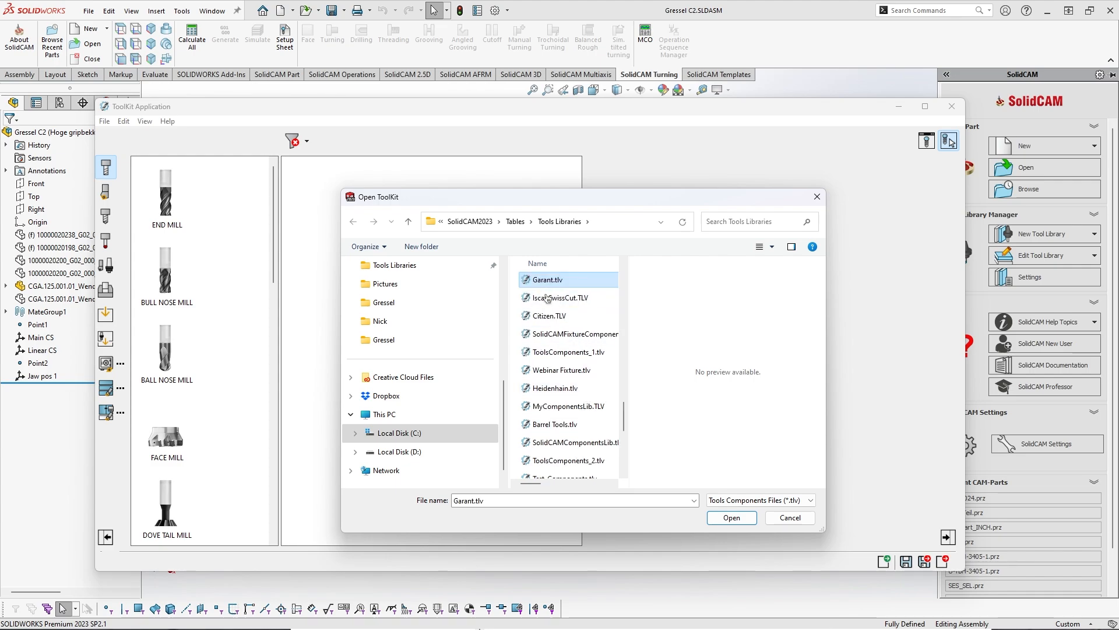
key(g)
double_click(550, 472)
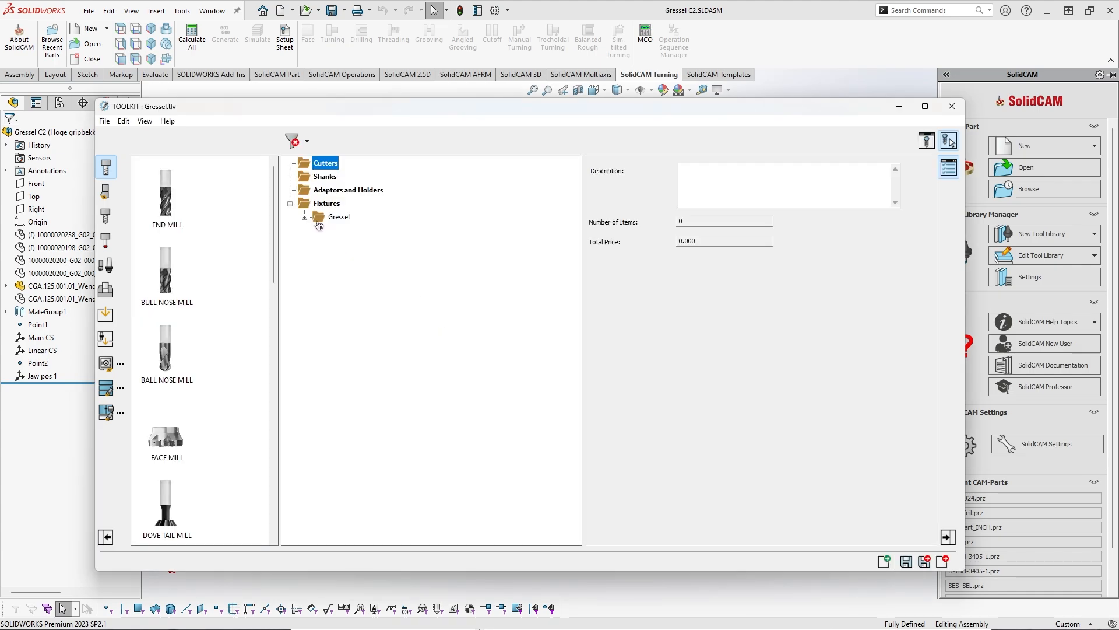
Show the joint data of Gressel C2 - Main in the C2 folder of the Gressel fixtures
click(304, 216)
click(319, 230)
click(380, 243)
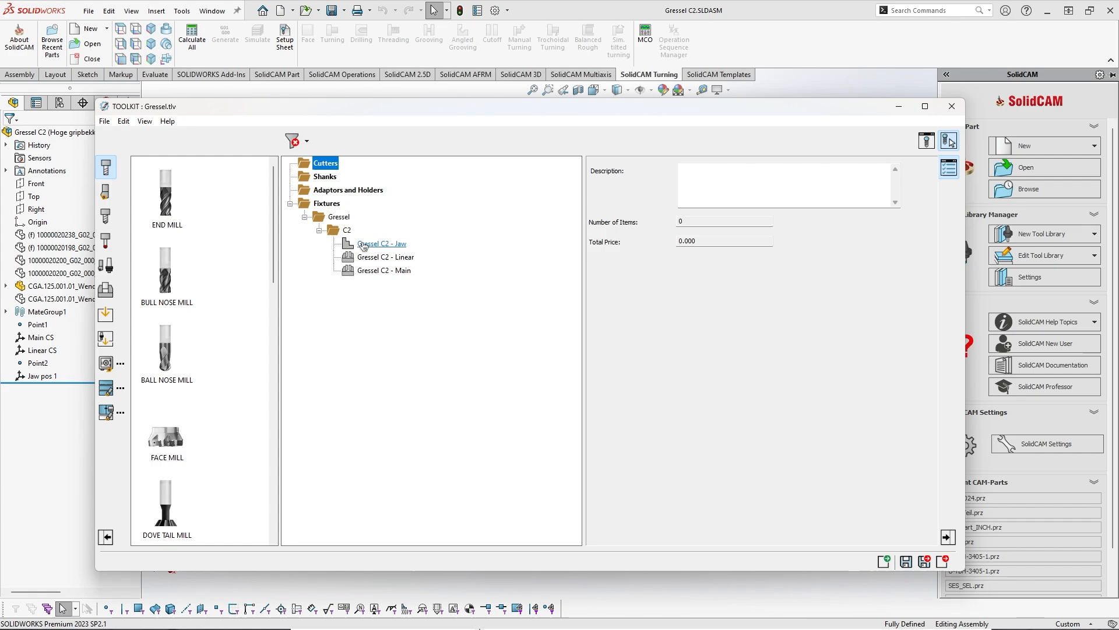
click(384, 270)
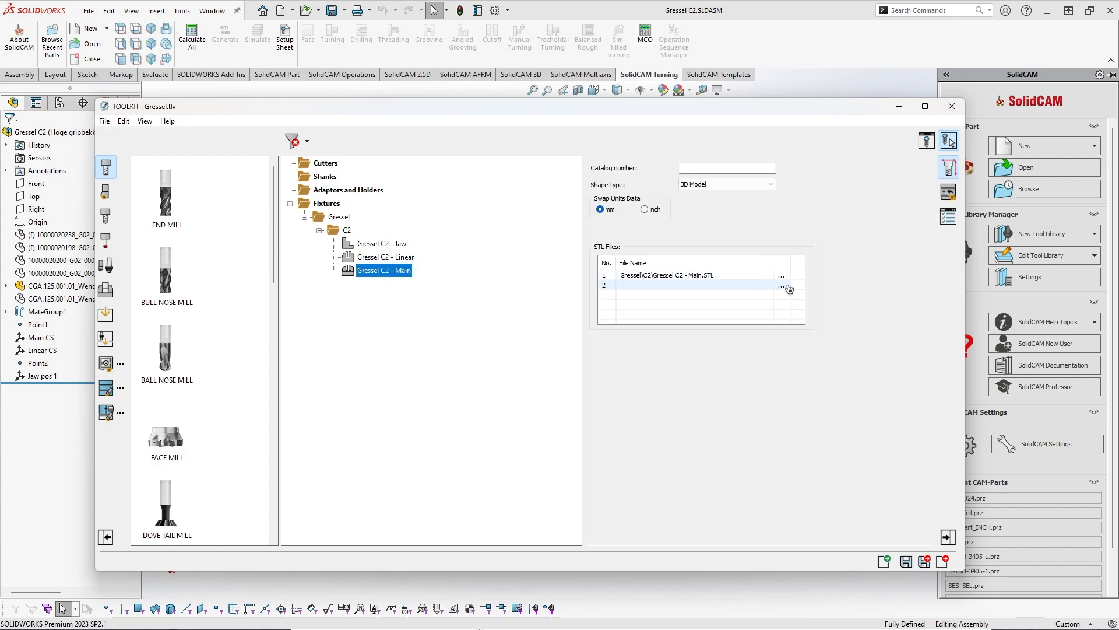
click(952, 192)
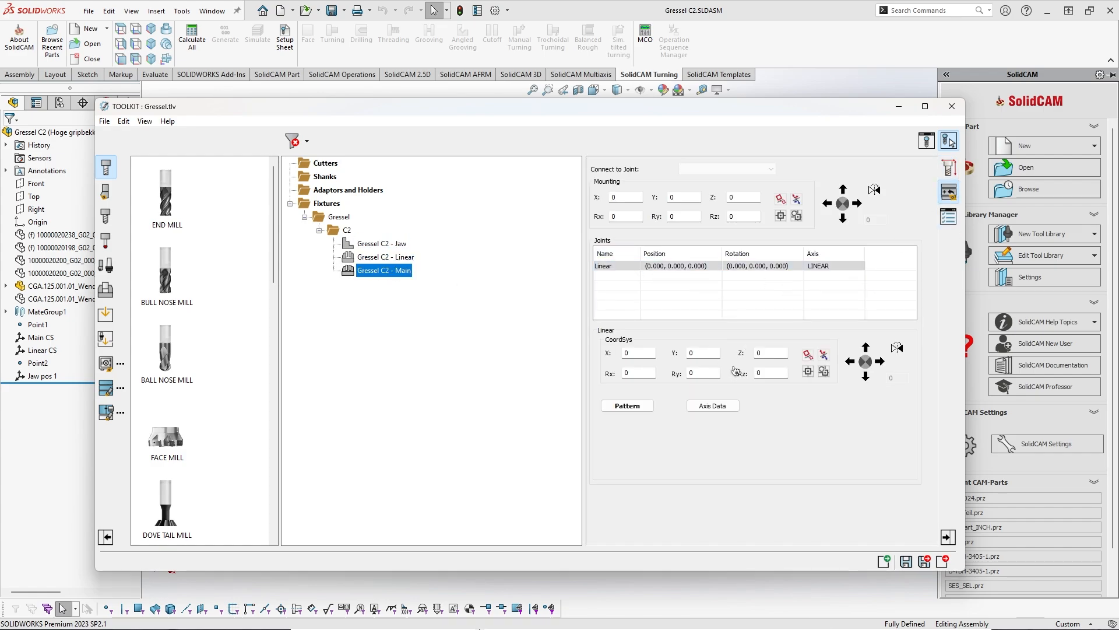
Calculate the Linear joint's coordinates on Gressel C2 - Main with Main CS as master and Linear CS as slave
click(824, 354)
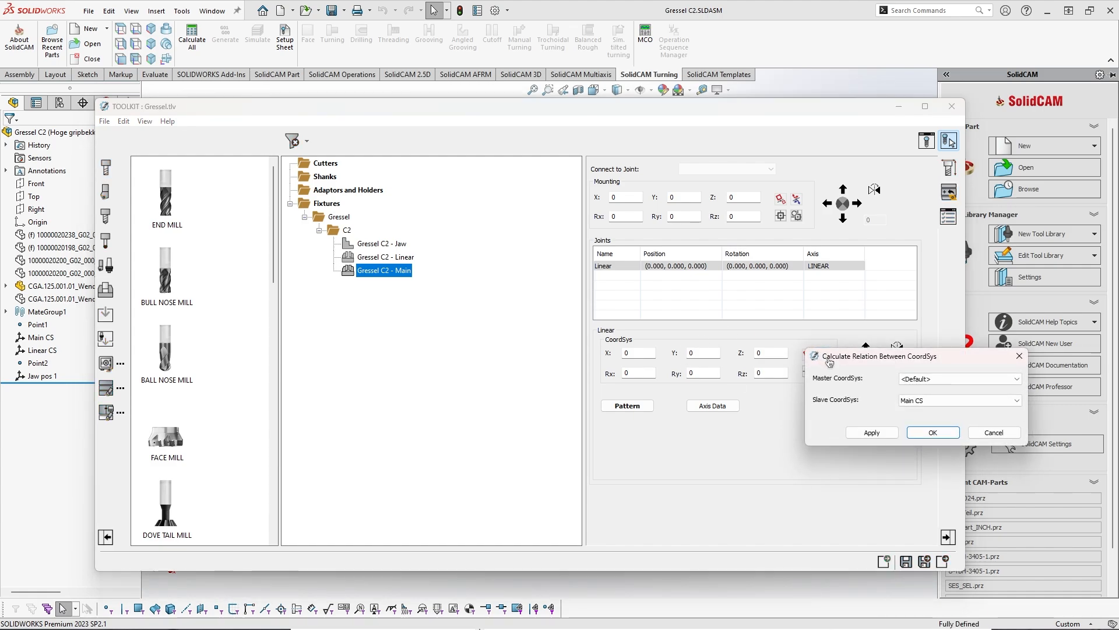
click(933, 379)
click(929, 402)
click(928, 401)
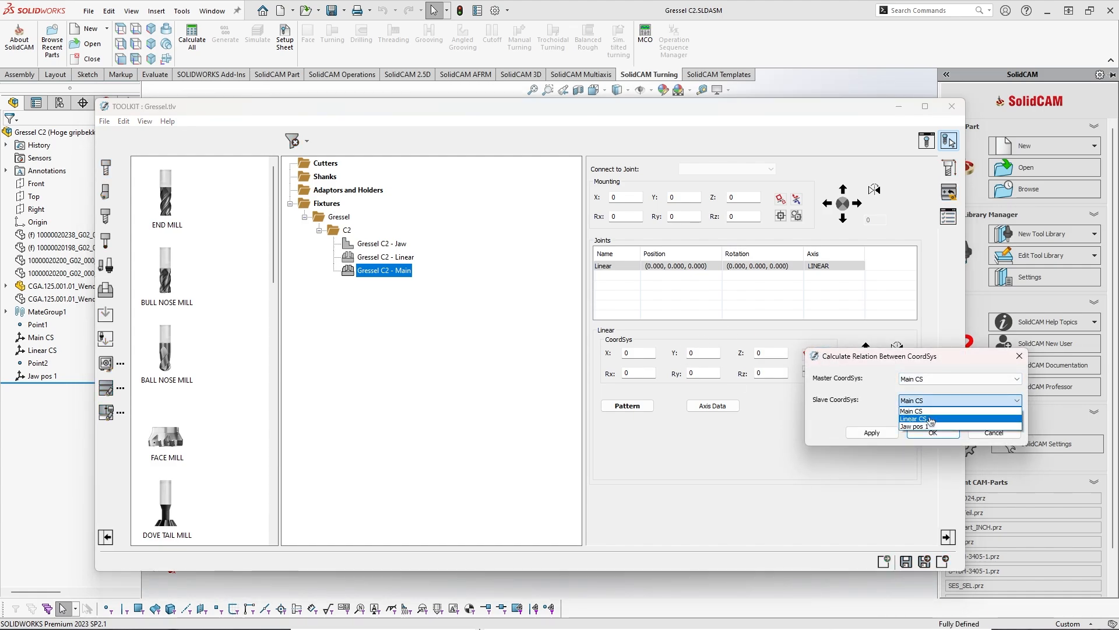
click(921, 421)
click(928, 432)
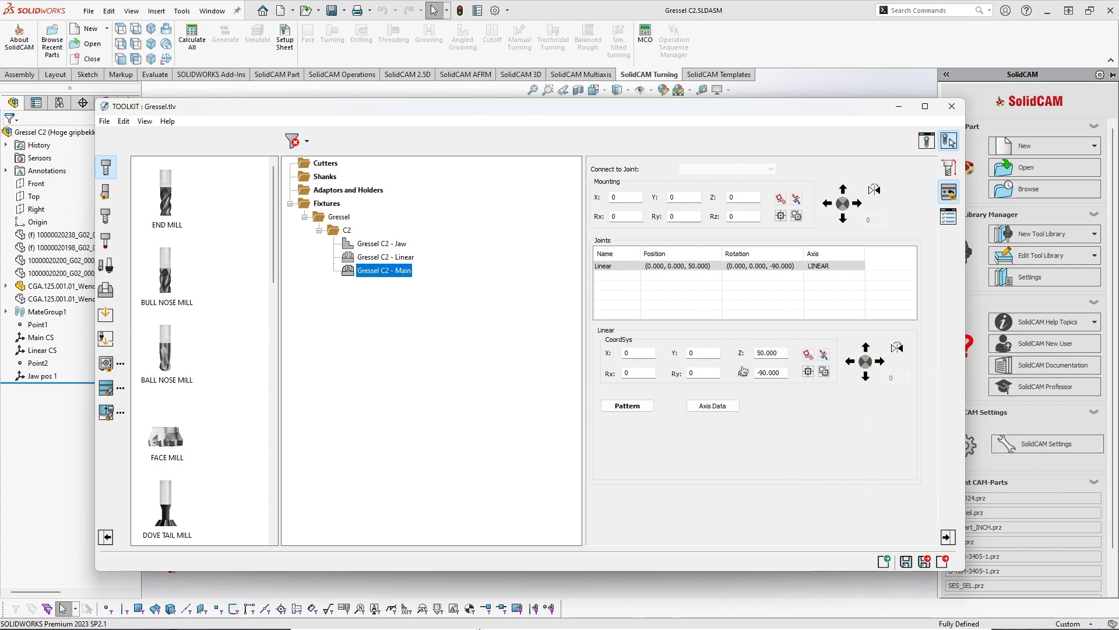
Widen the joint data area and reset the Linear joint's Z and Rz to 0
drag(723, 106, 667, 99)
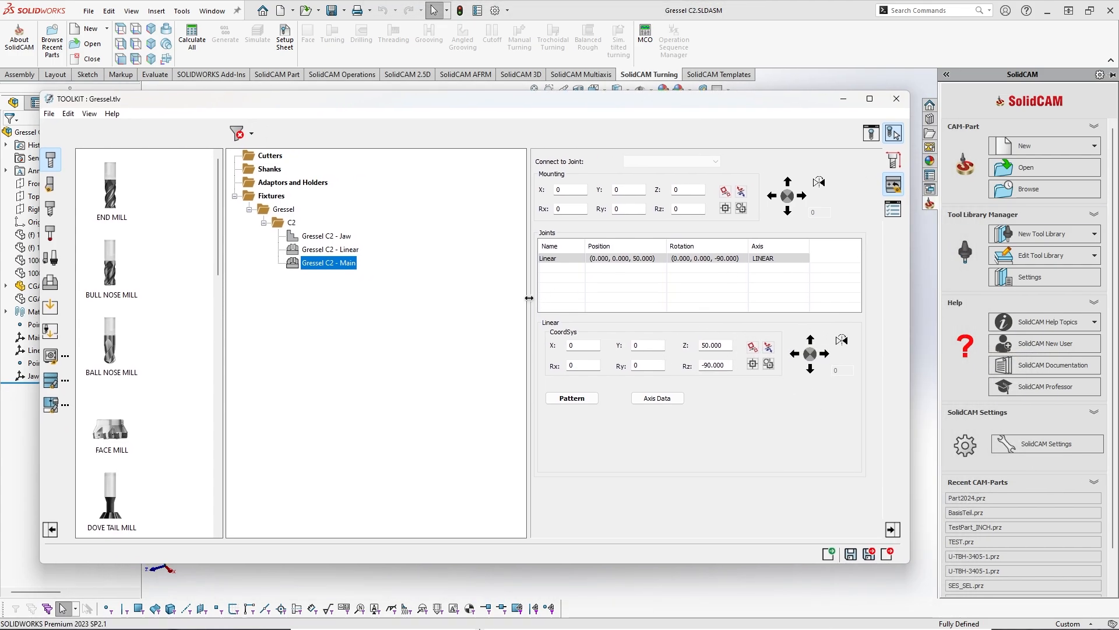
drag(529, 298, 406, 303)
drag(721, 112, 674, 133)
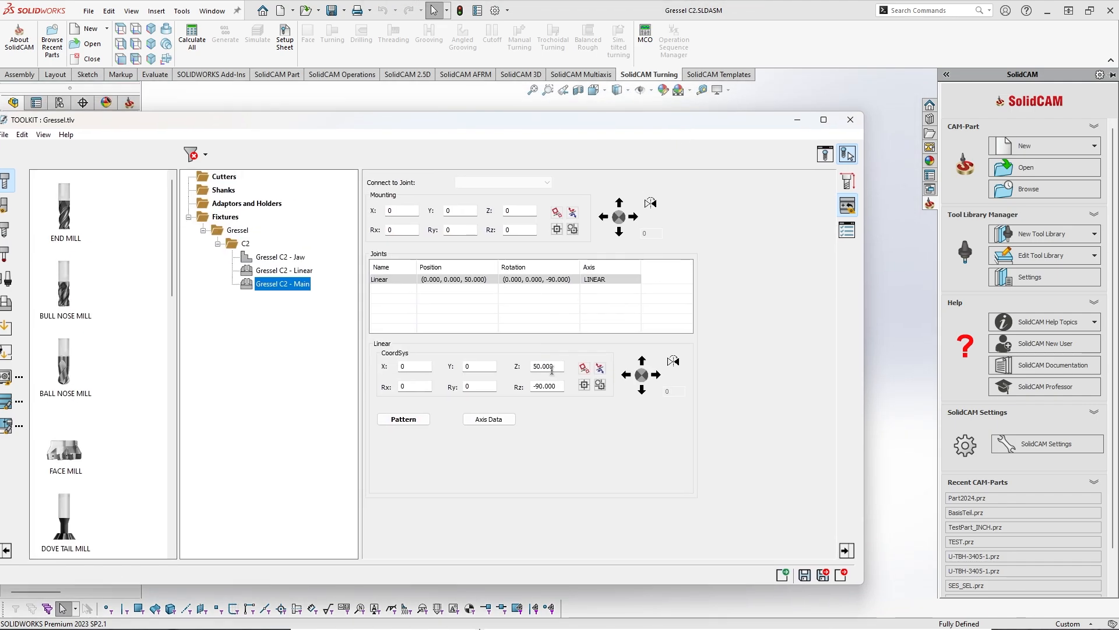
click(554, 386)
click(548, 366)
click(547, 385)
click(548, 365)
Display Gressel C2 - Main in the Tool Viewer beside its joint data
click(824, 155)
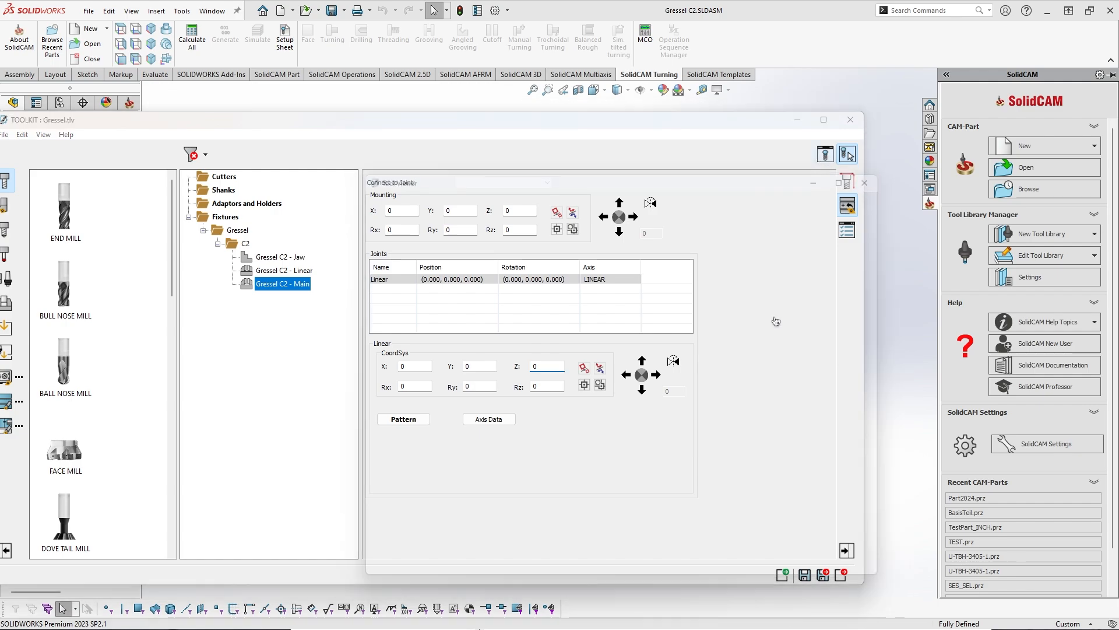
drag(733, 187, 994, 162)
mouse_move(994, 315)
middle_down()
mouse_move(950, 350)
mouse_move(978, 375)
mouse_move(970, 307)
mouse_move(995, 295)
middle_up()
scroll(978, 375, up, 2)
scroll(994, 295, up, 1)
Set the Linear joint's Z to 50 and pick its rotation from the front rail's top face
click(533, 367)
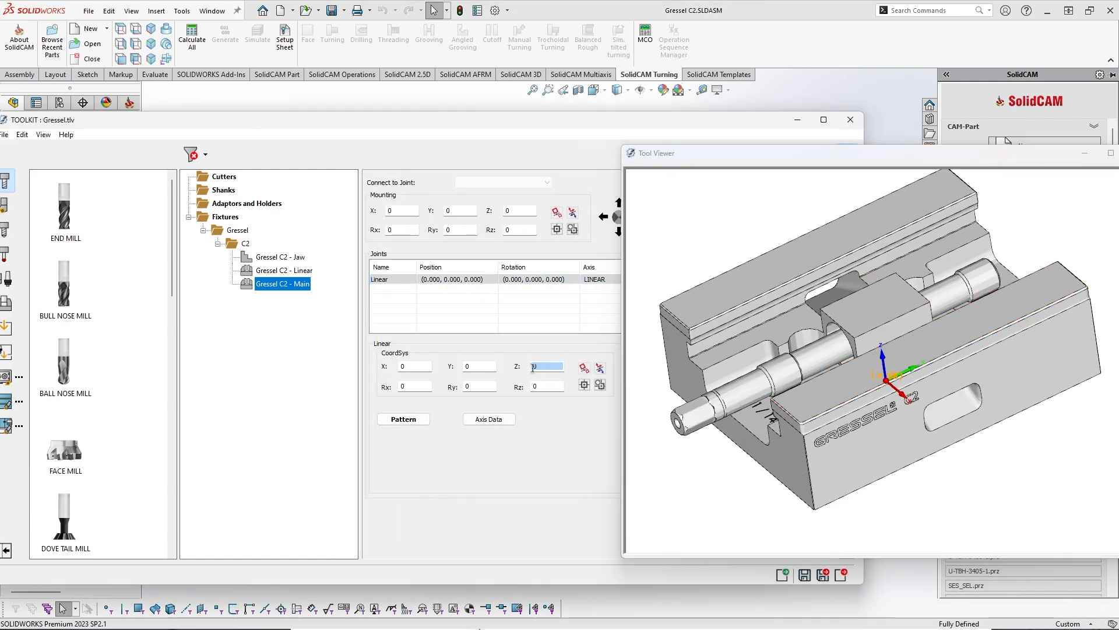
click(550, 387)
scroll(895, 331, up, 3)
middle_drag(910, 344, 880, 387)
click(880, 389)
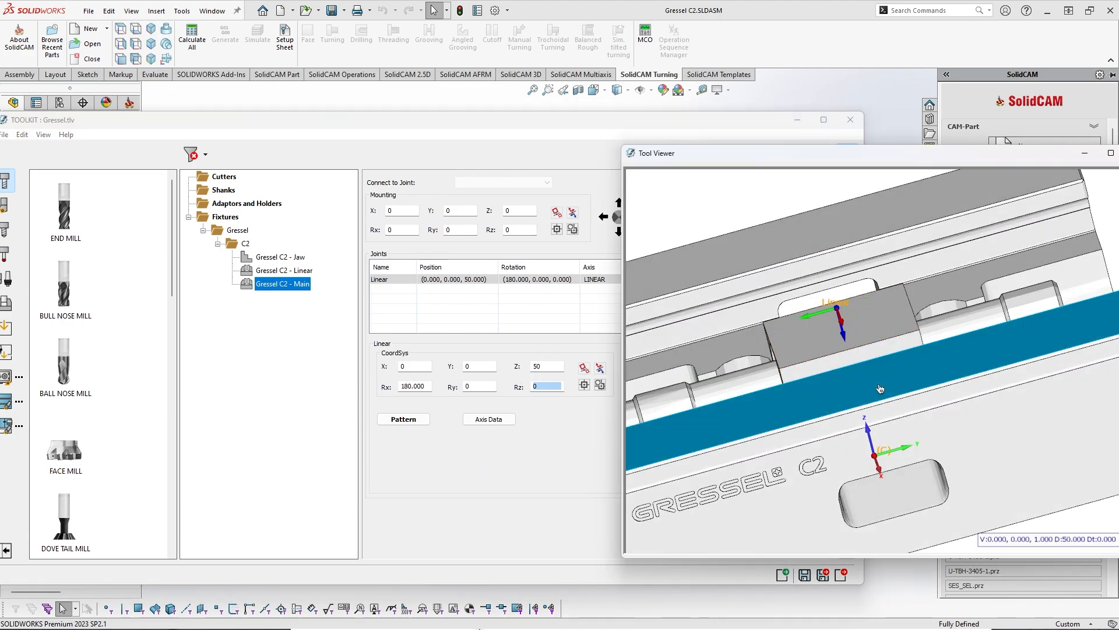
Reset the Linear joint's Z and Rx to 0
drag(546, 366, 362, 391)
text(0)
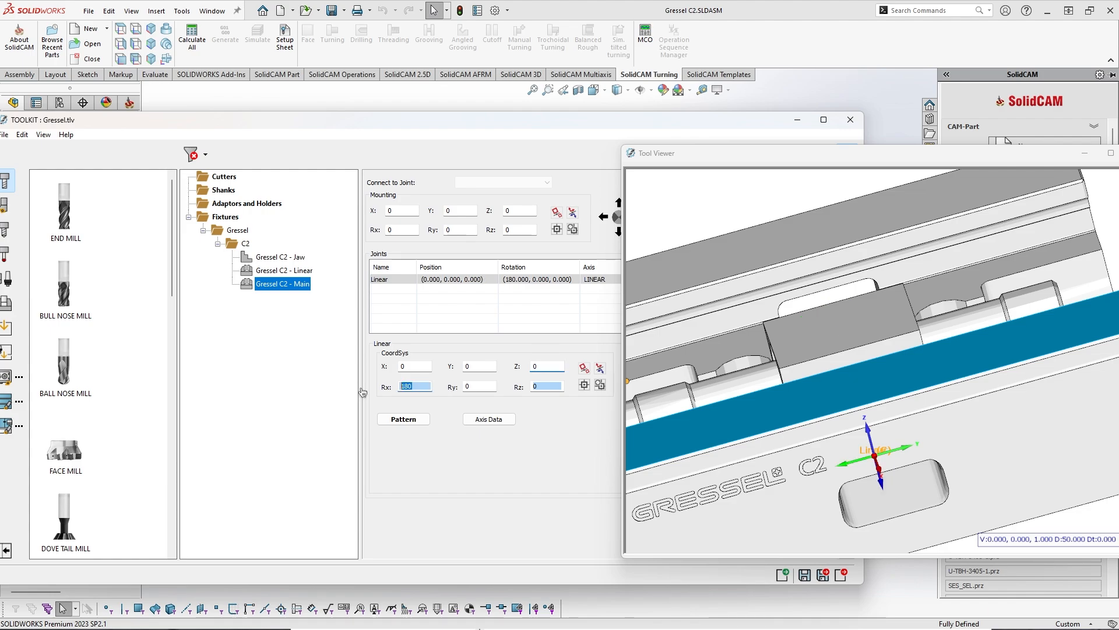
text(0)
drag(429, 366, 396, 369)
text(0)
Set the Linear joint's Z to 50 by picking the top face of the rear rail
drag(533, 366, 606, 367)
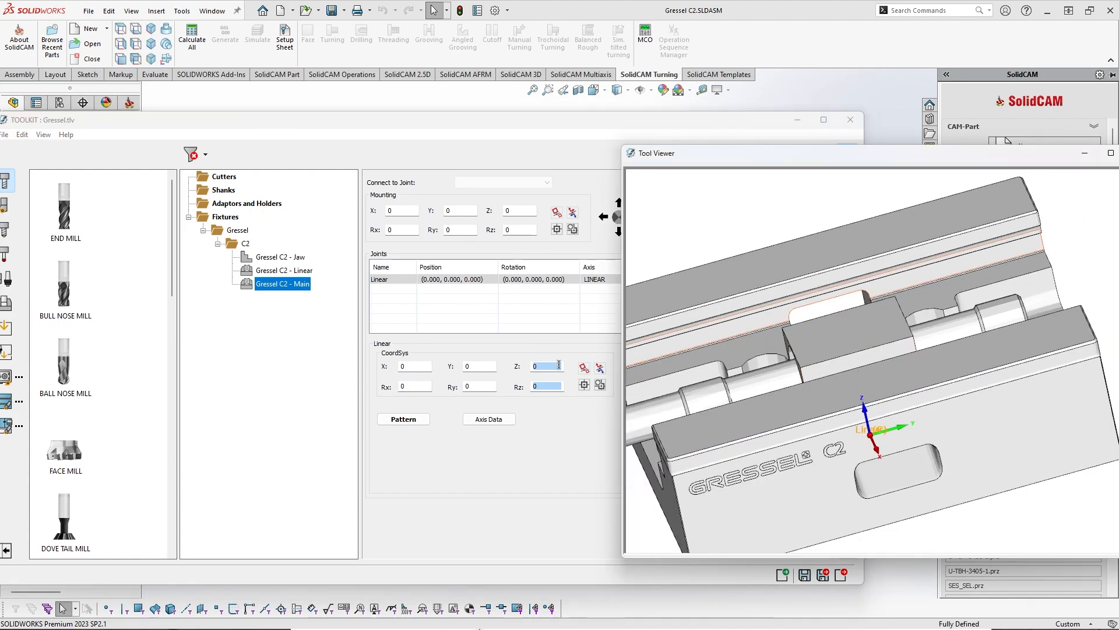
click(777, 278)
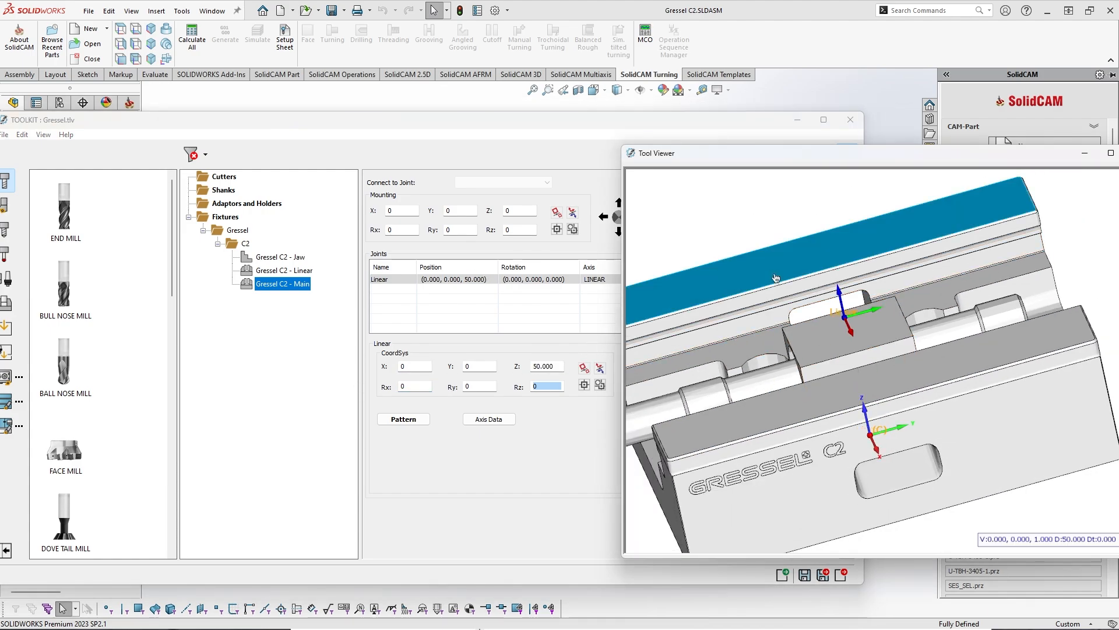
middle_drag(834, 332, 869, 437)
click(886, 353)
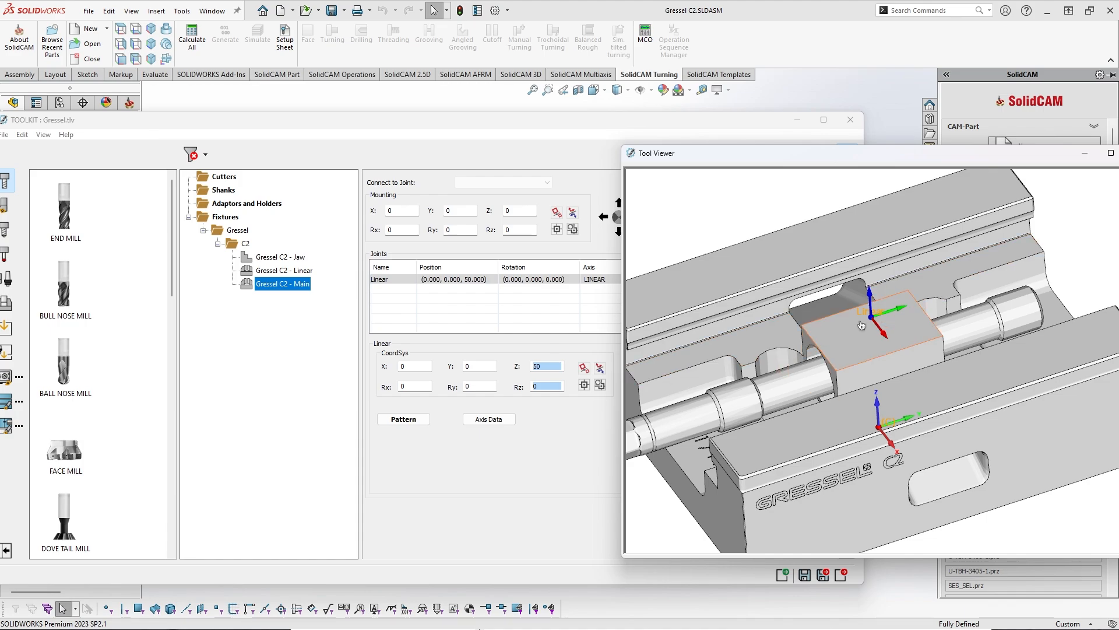
scroll(790, 341, down, 1)
ctrl+middle_drag(845, 361, 872, 334)
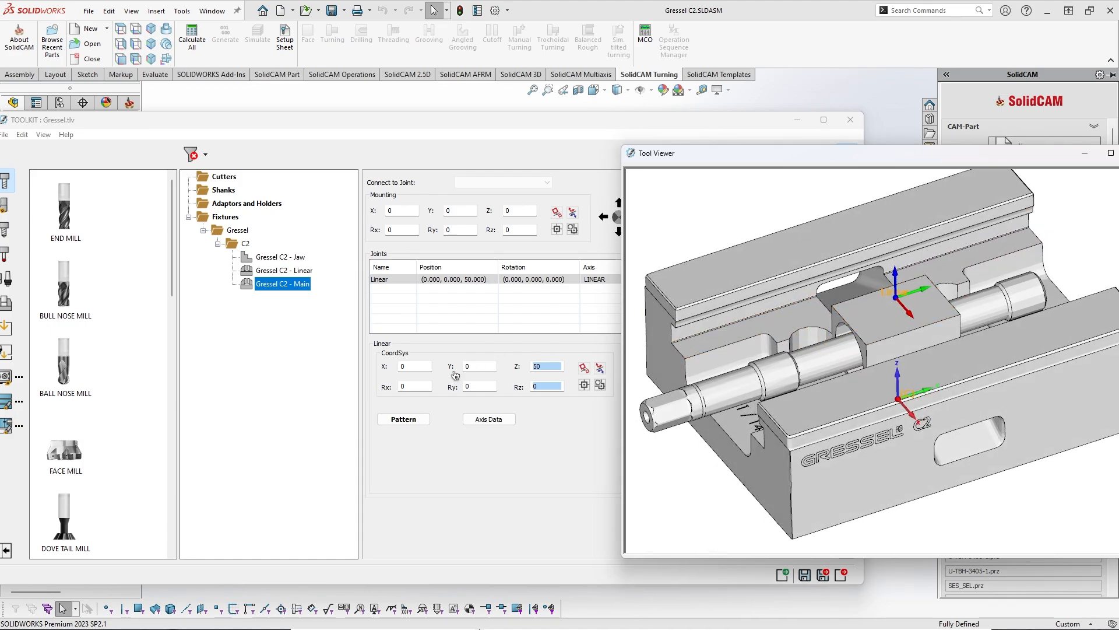
Set the Linear joint's Rz to -90 by picking the end face of the main body
click(415, 385)
click(761, 485)
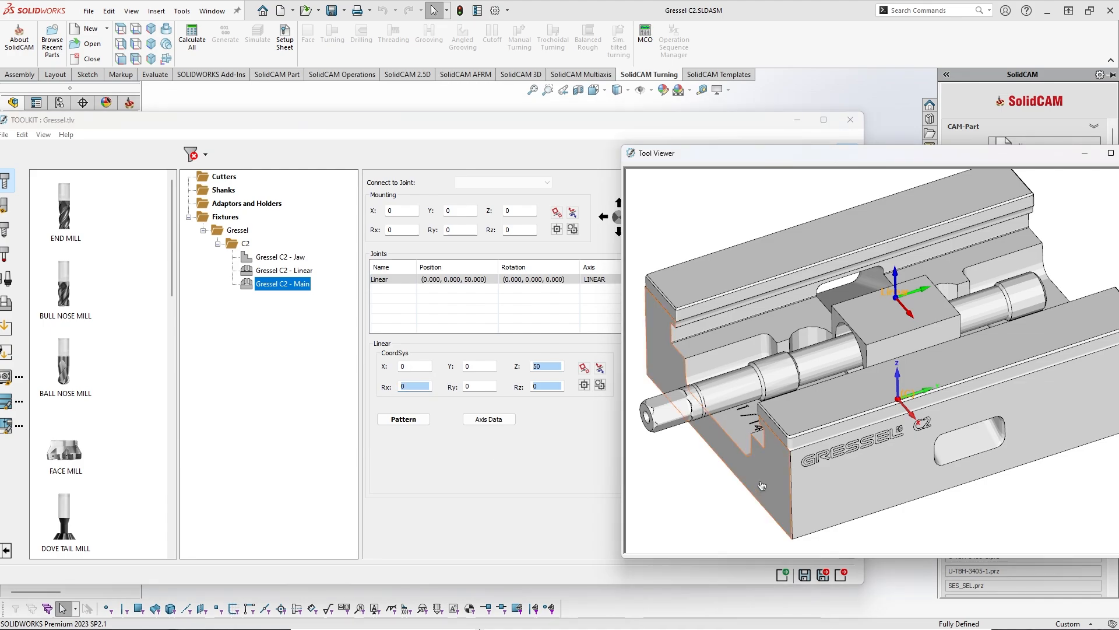
click(764, 482)
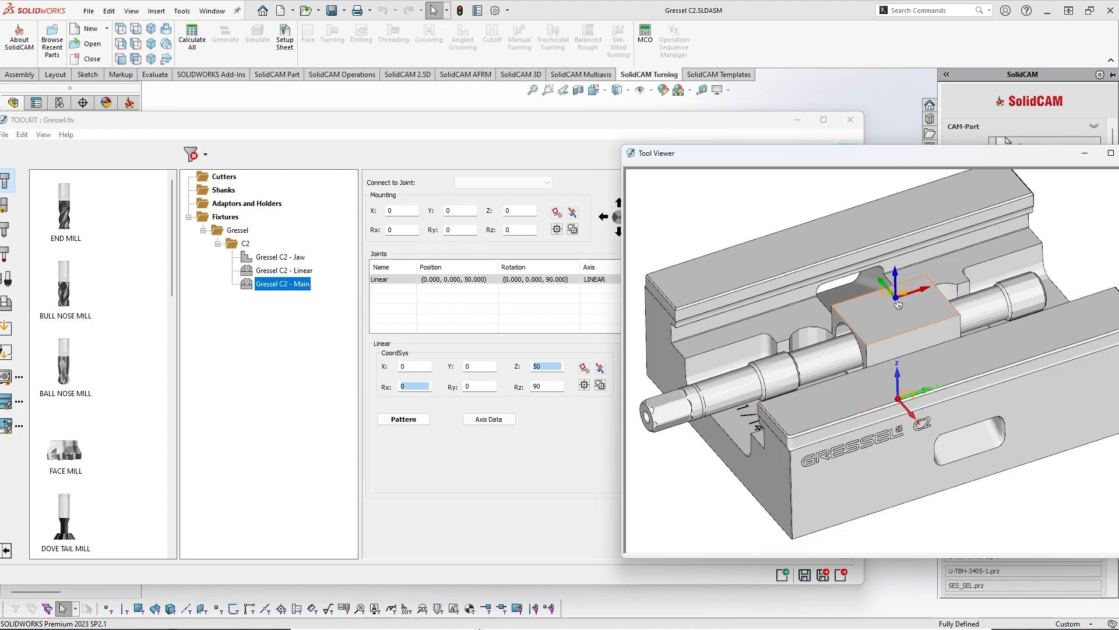
click(415, 386)
click(412, 384)
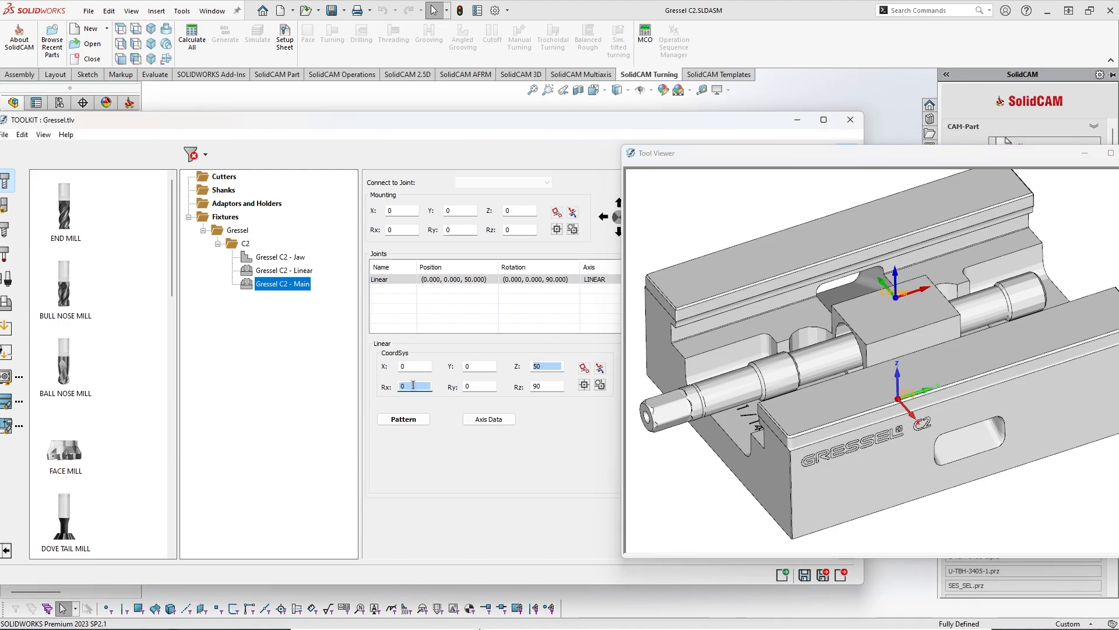
click(776, 485)
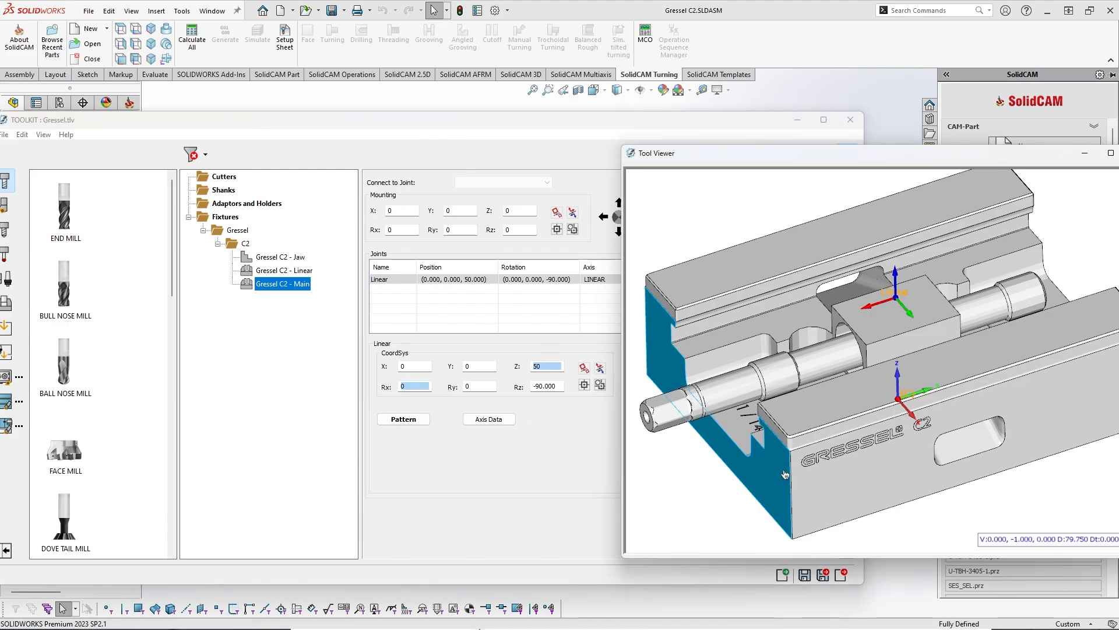
ctrl+middle_drag(898, 400, 863, 396)
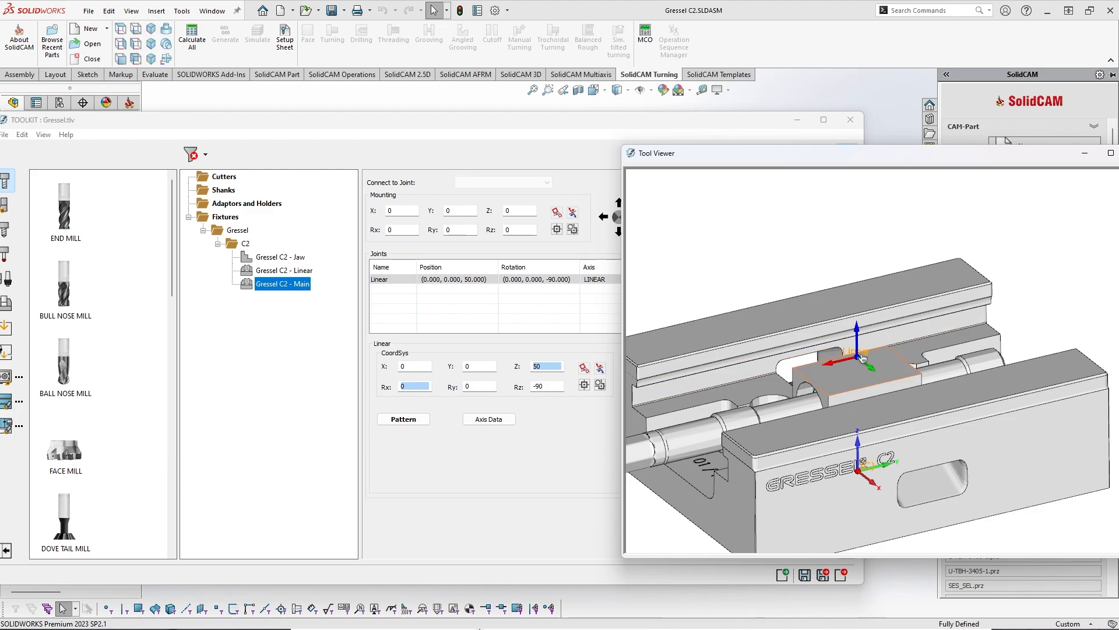
Close the Tool Viewer, then save and exit the Gressel.tlv components library
drag(913, 155, 720, 164)
click(937, 161)
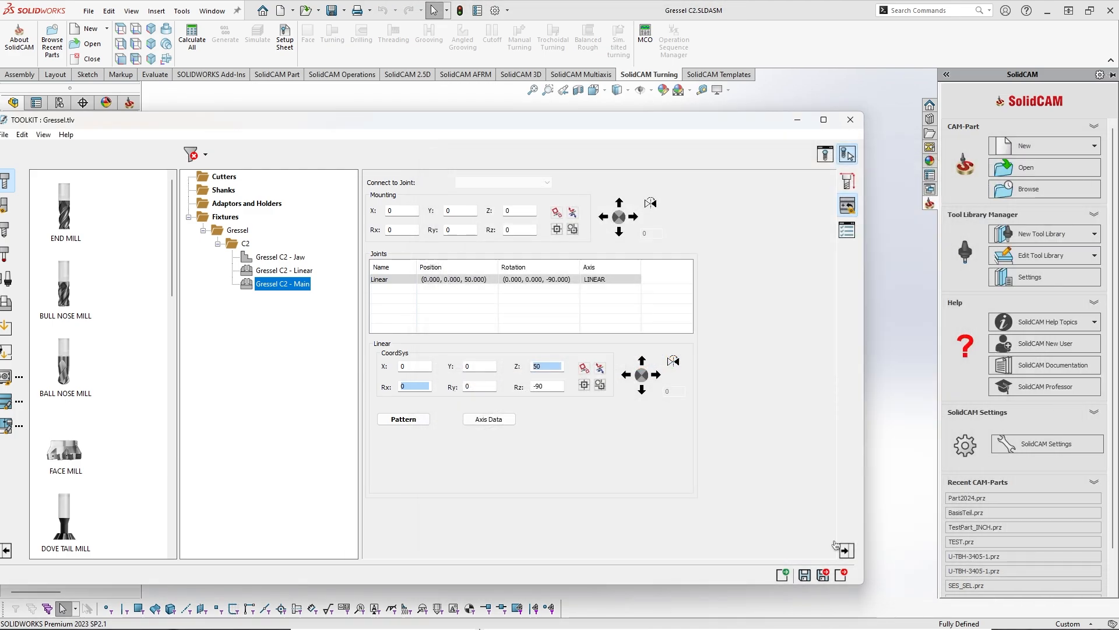
click(819, 576)
Open the tool assemblies library for editing and load the Gressel.tlv component library in it
click(1030, 257)
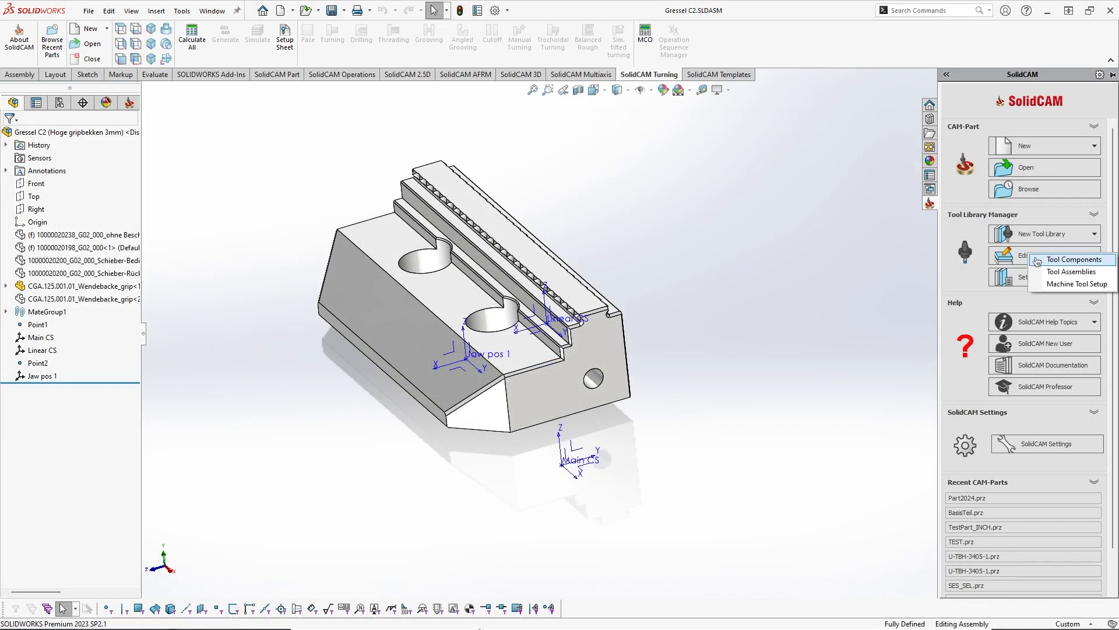
click(1062, 257)
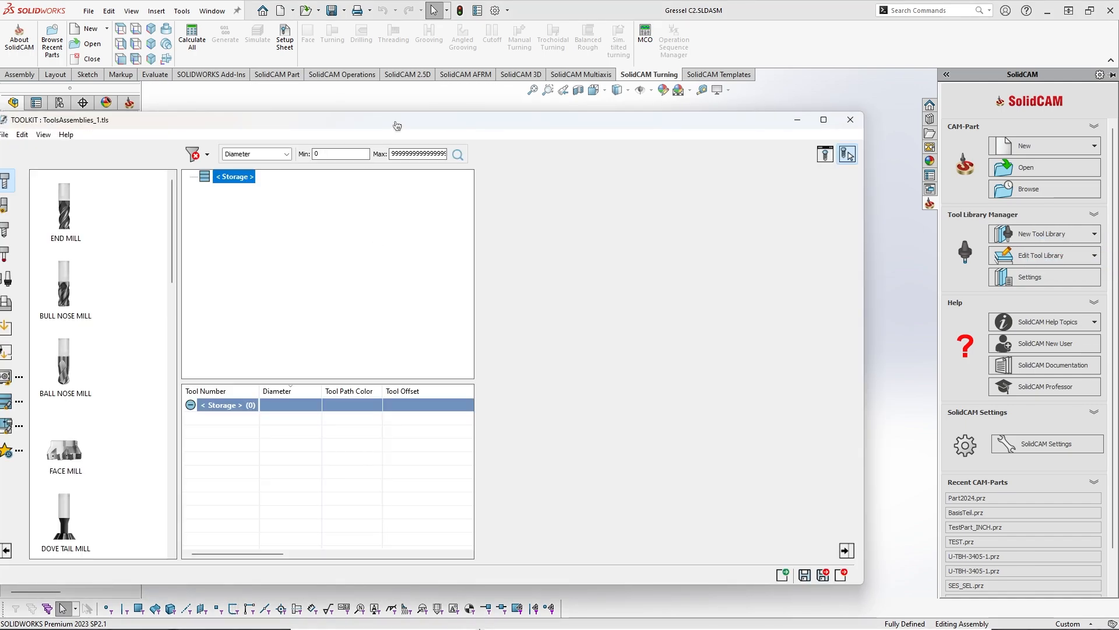
drag(397, 125, 493, 122)
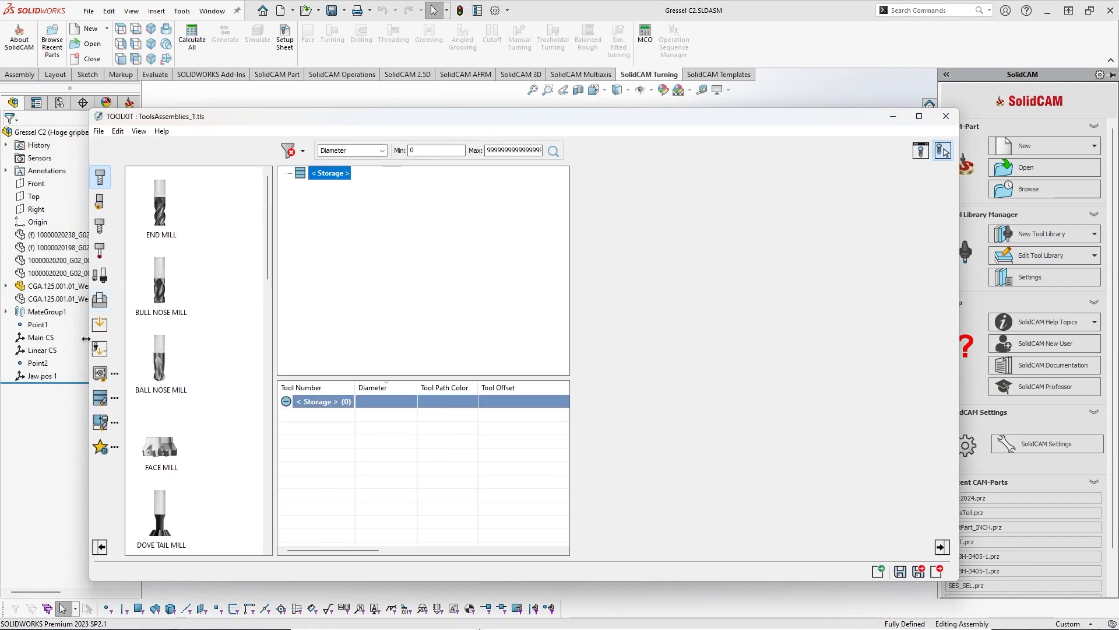
click(99, 373)
click(154, 334)
double_click(158, 347)
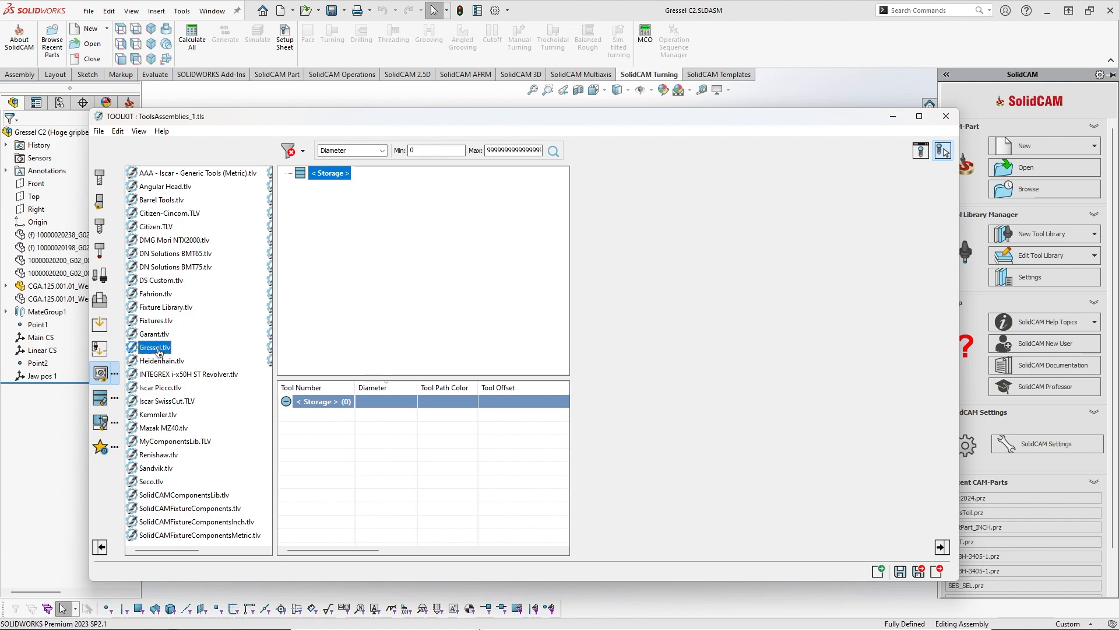
Add Gressel C2 - Main to the storage, mount Gressel C2 - Linear on it and display the fixture in the Tool Viewer
drag(227, 293, 344, 181)
drag(245, 282, 364, 202)
click(921, 150)
middle_drag(786, 359, 822, 308)
scroll(845, 350, up, 2)
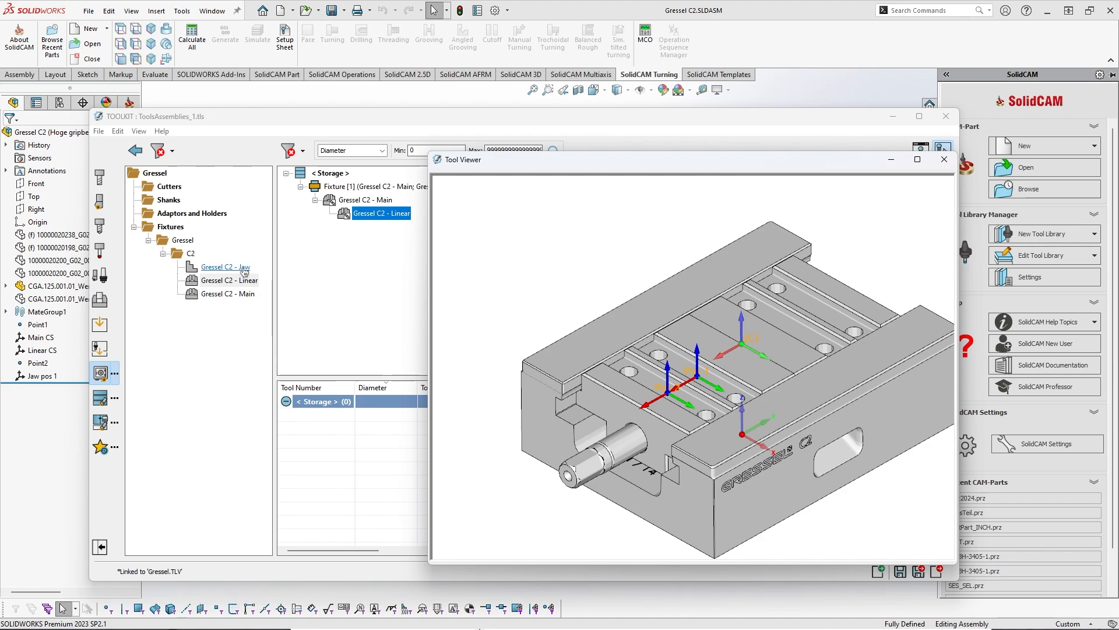
Mount Gressel C2 - Jaw on Gressel C2 - Linear and arrange the viewer beside the assembly tree
drag(233, 269, 382, 214)
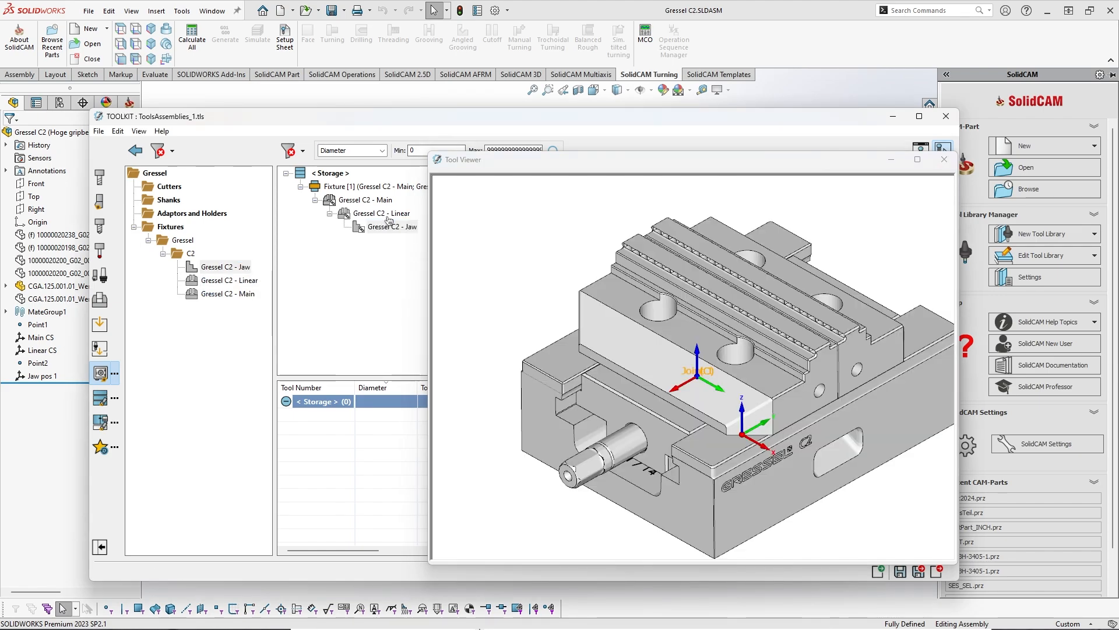
middle_drag(833, 346, 782, 374)
drag(583, 159, 741, 150)
drag(361, 116, 254, 123)
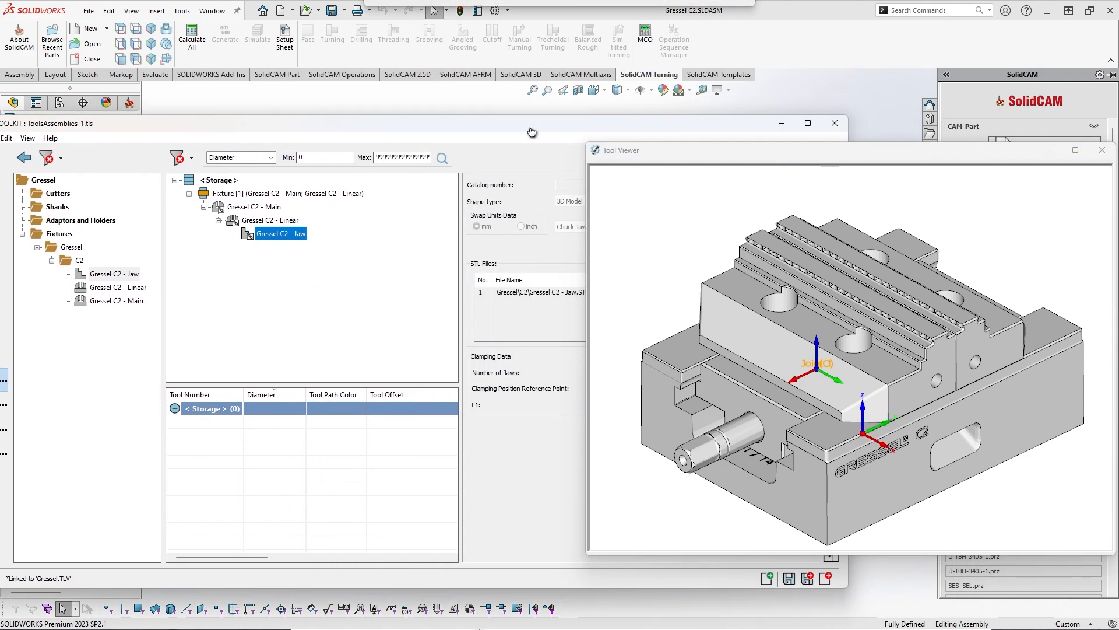
drag(460, 279, 411, 279)
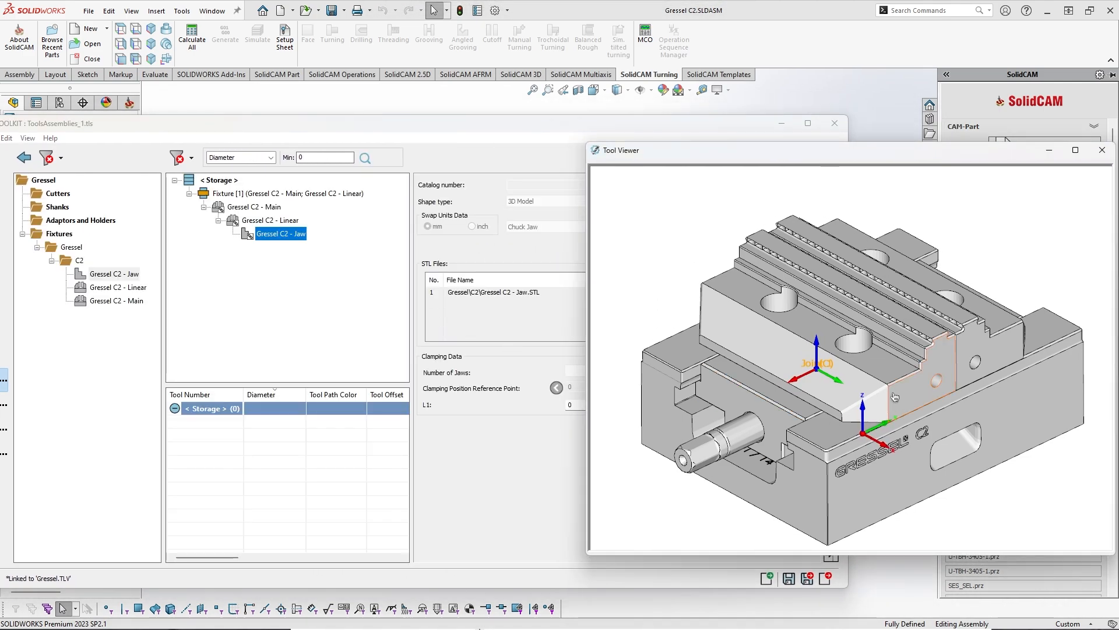
scroll(894, 403, up, 3)
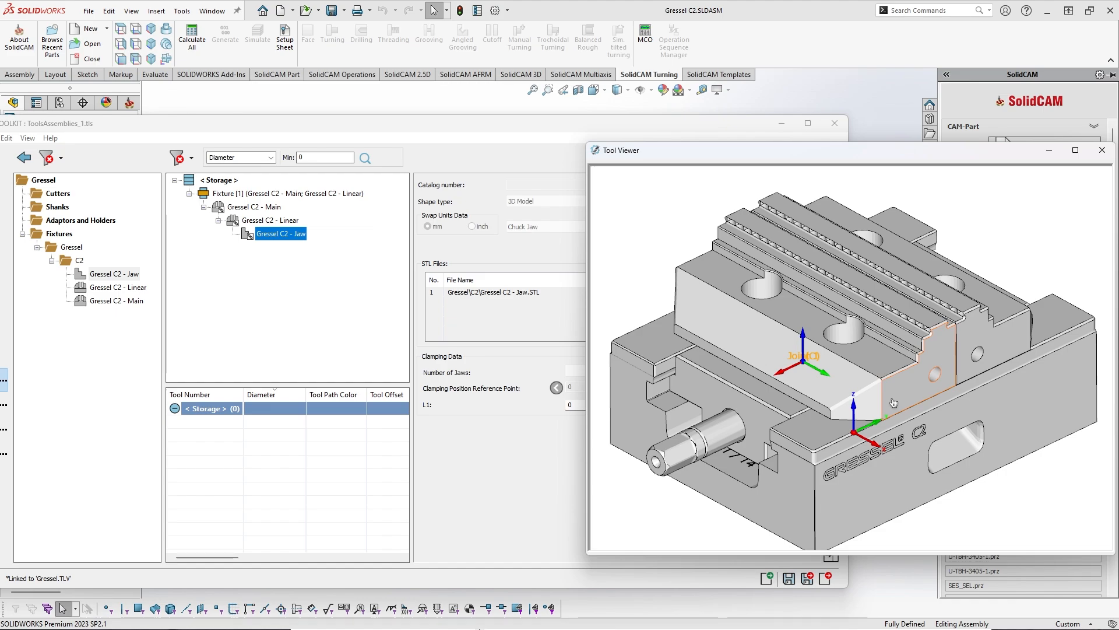
middle_drag(969, 443, 959, 447)
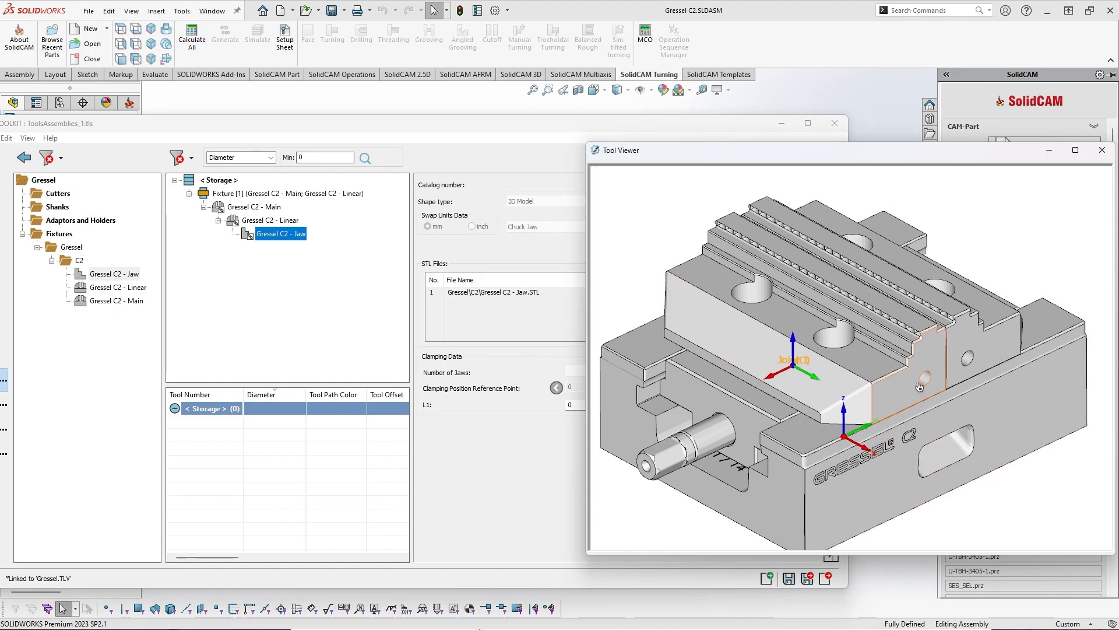
Examine the commands available for Gressel C2 - Jaw and Gressel C2 - Main, including the part mounting option
right_click(298, 236)
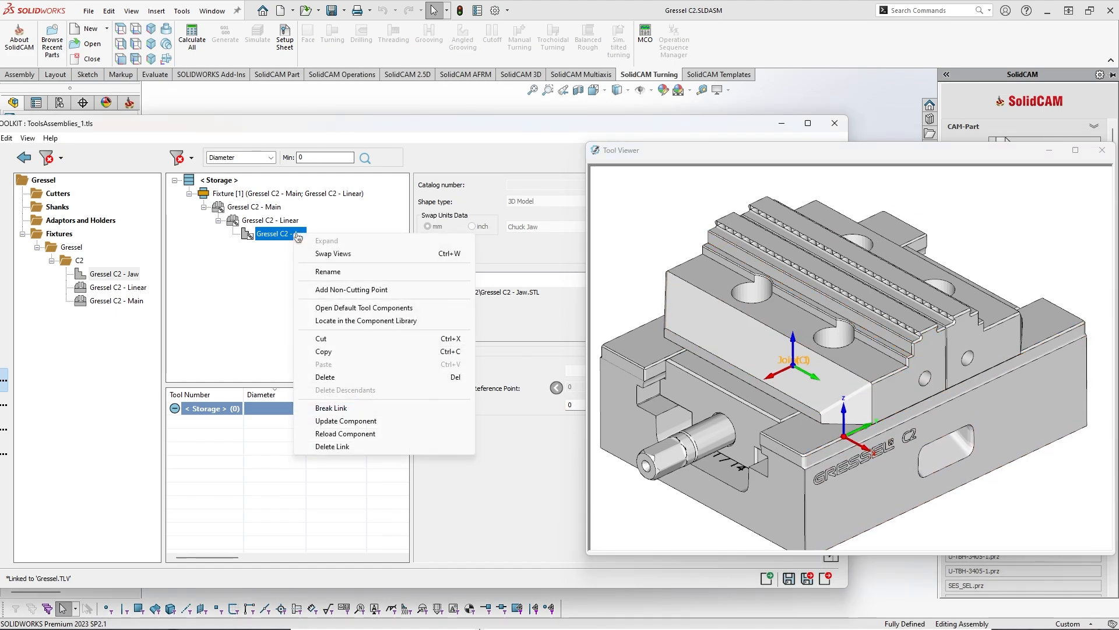
click(269, 208)
right_click(269, 209)
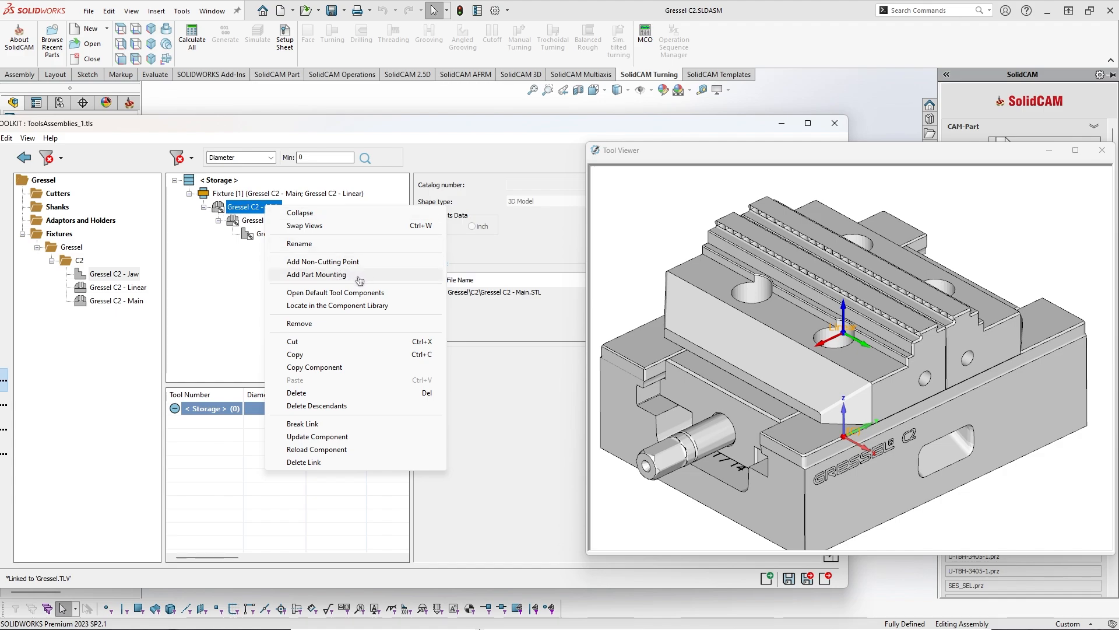
click(228, 295)
click(282, 234)
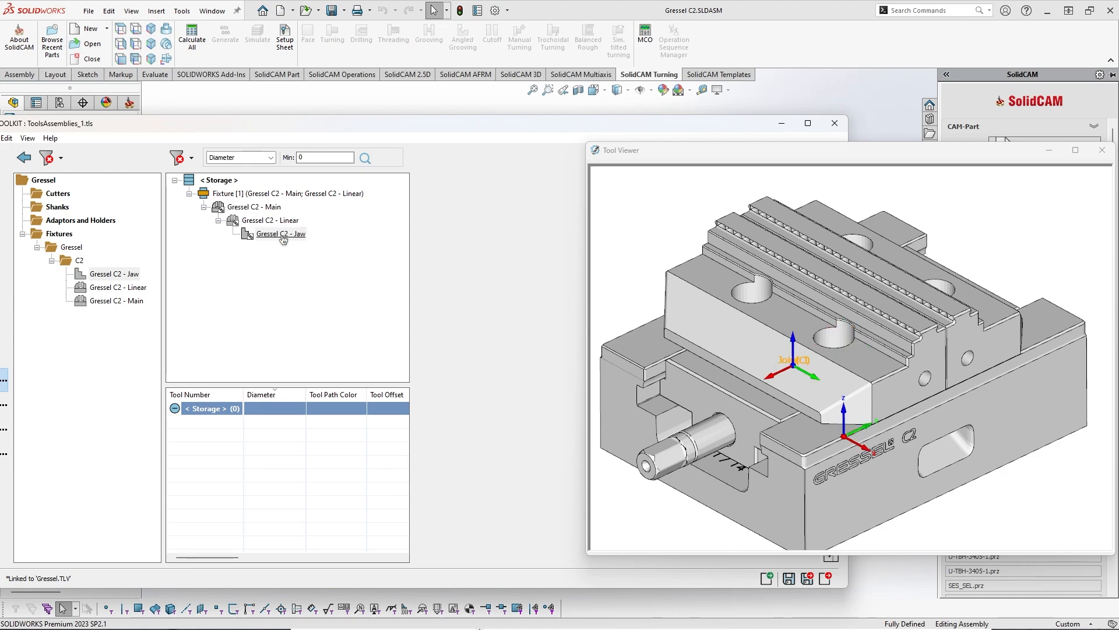
right_click(282, 235)
click(265, 333)
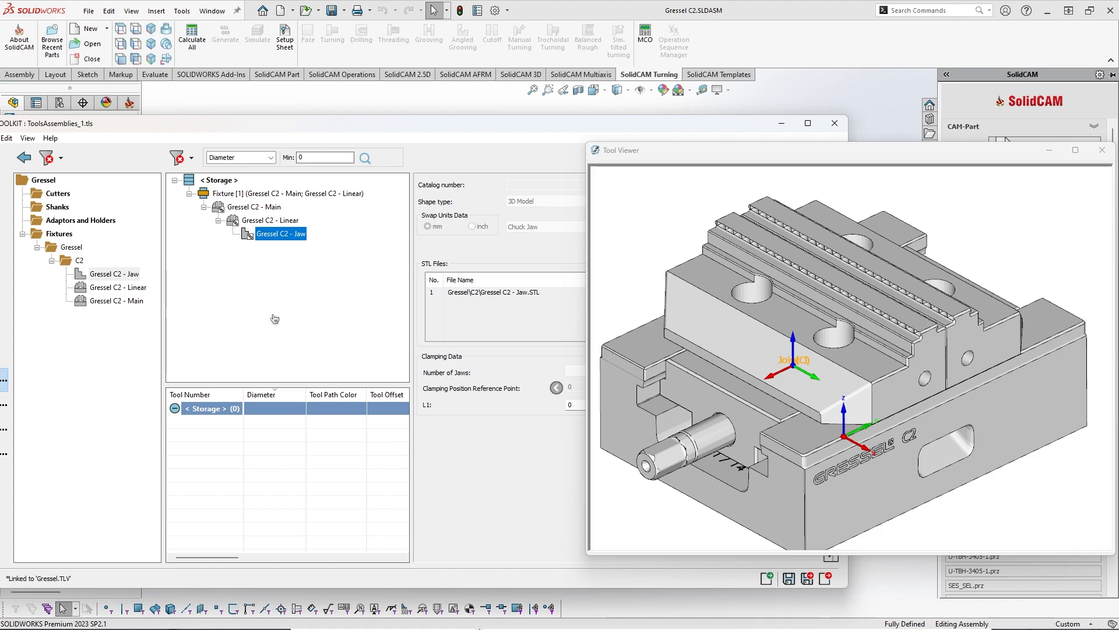
middle_drag(1002, 461, 973, 443)
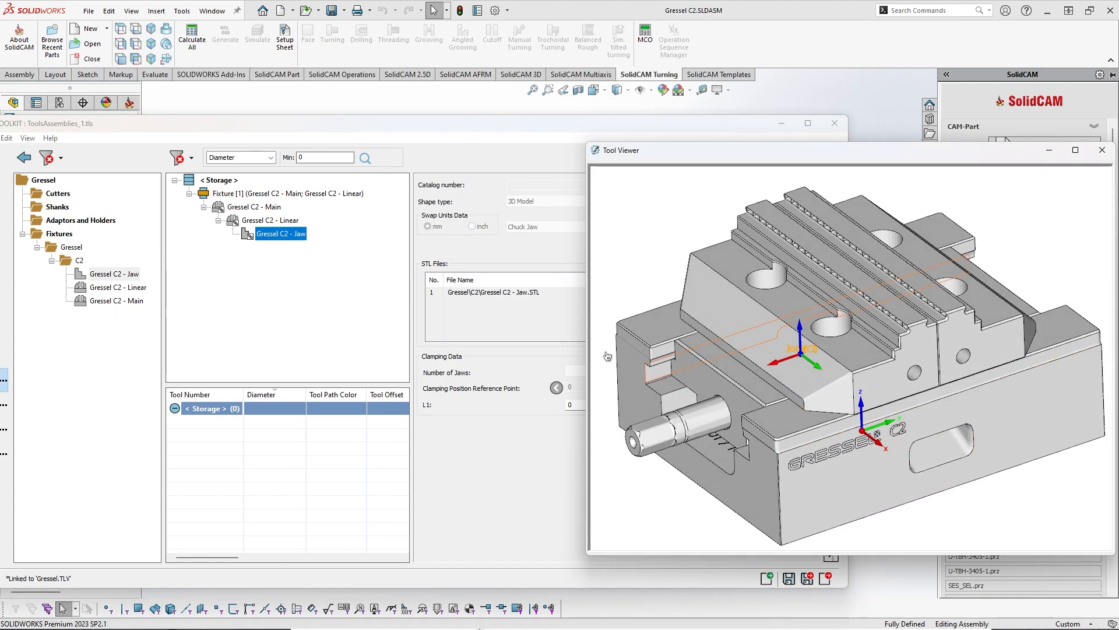
click(261, 208)
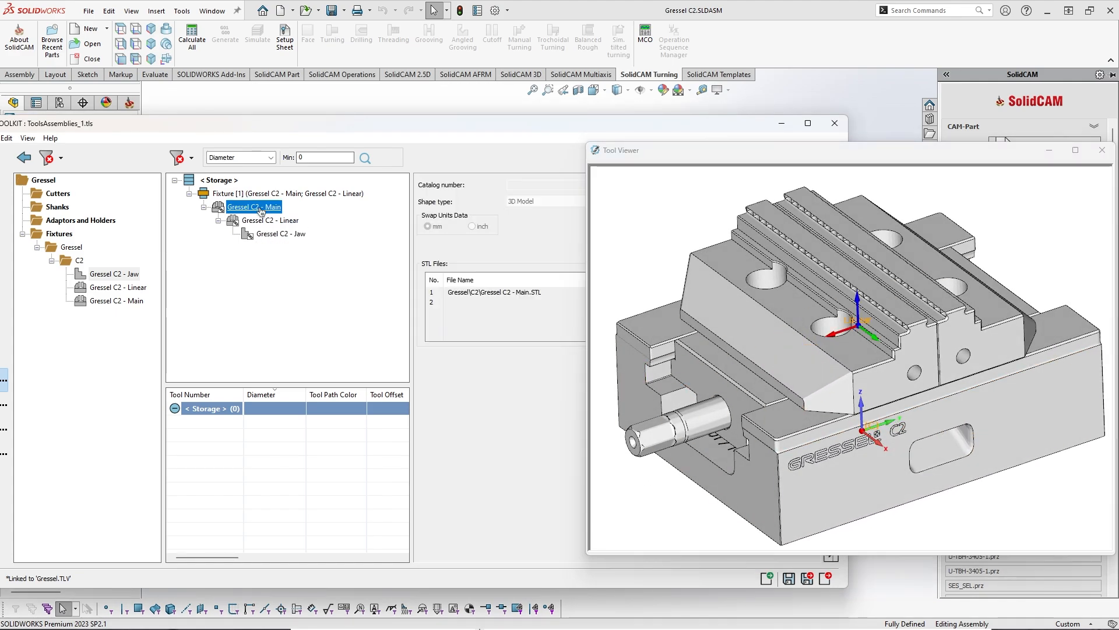
Add a part mounting to Gressel C2 - Main in the fixture assembly
middle_drag(826, 411, 796, 422)
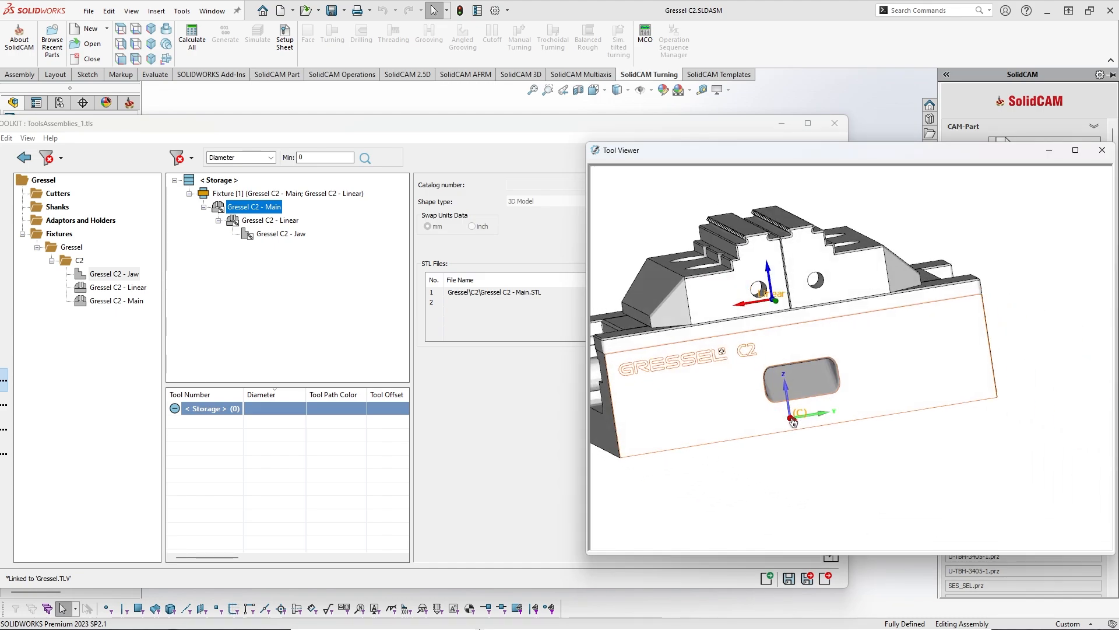
right_click(237, 209)
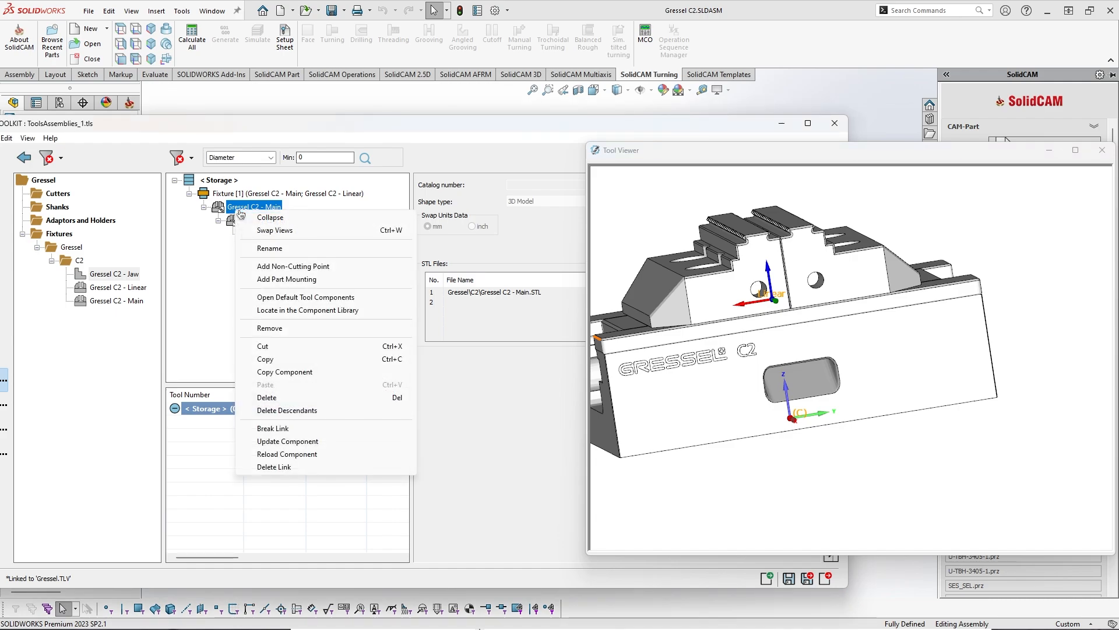
click(322, 284)
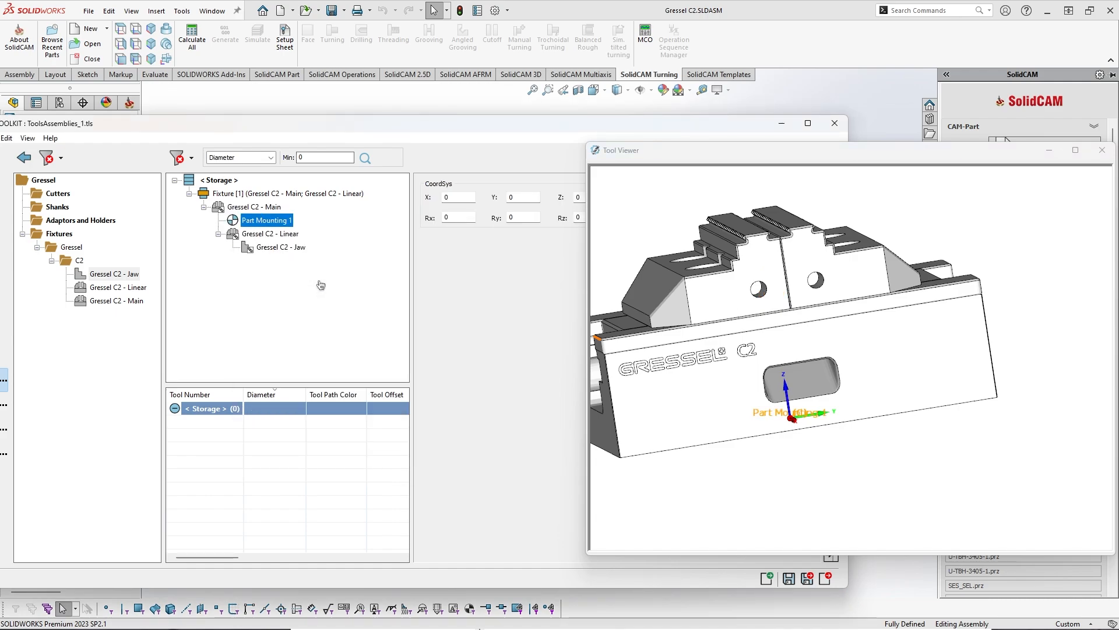
middle_drag(836, 376, 845, 412)
middle_drag(796, 378, 813, 385)
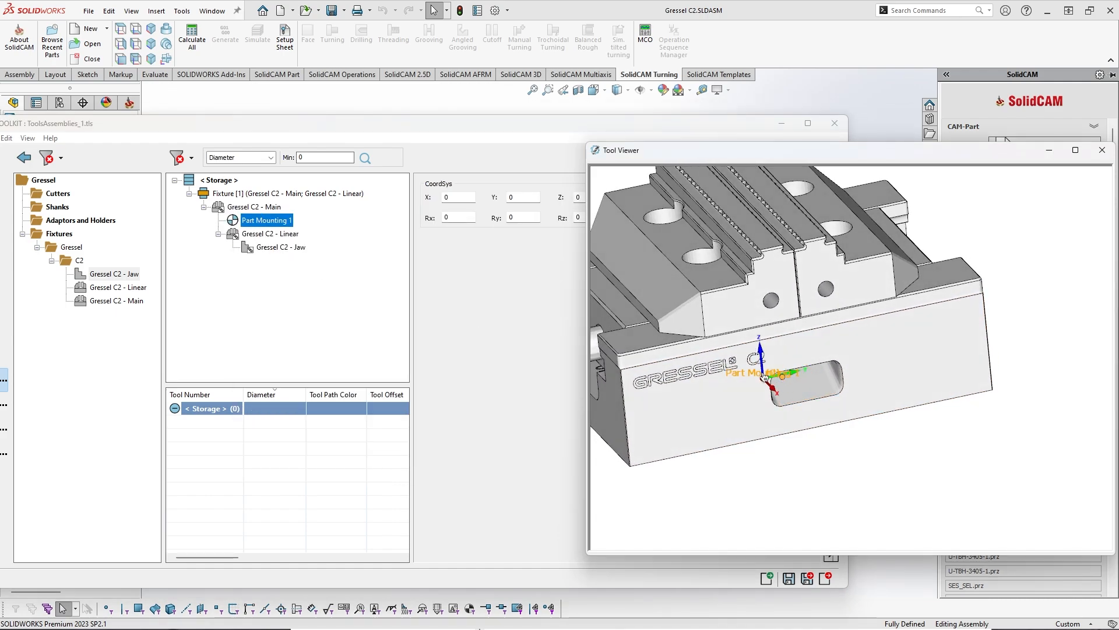
Set the part mounting's Z position to 80 by picking the narrow ledge face beside the jaws' centre gap
drag(516, 129, 425, 137)
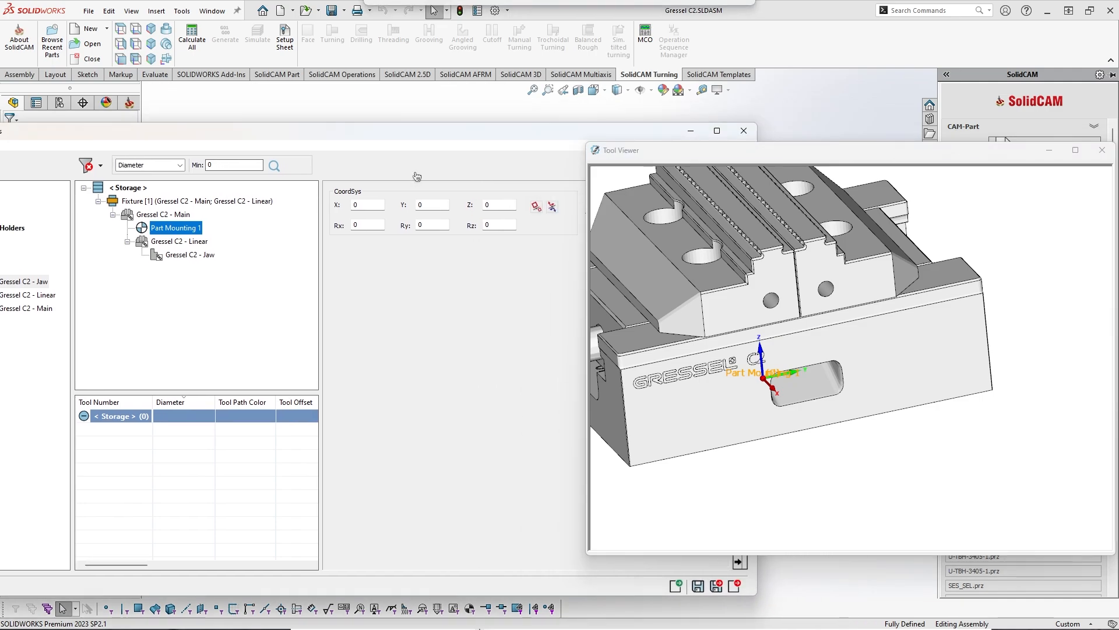
double_click(500, 204)
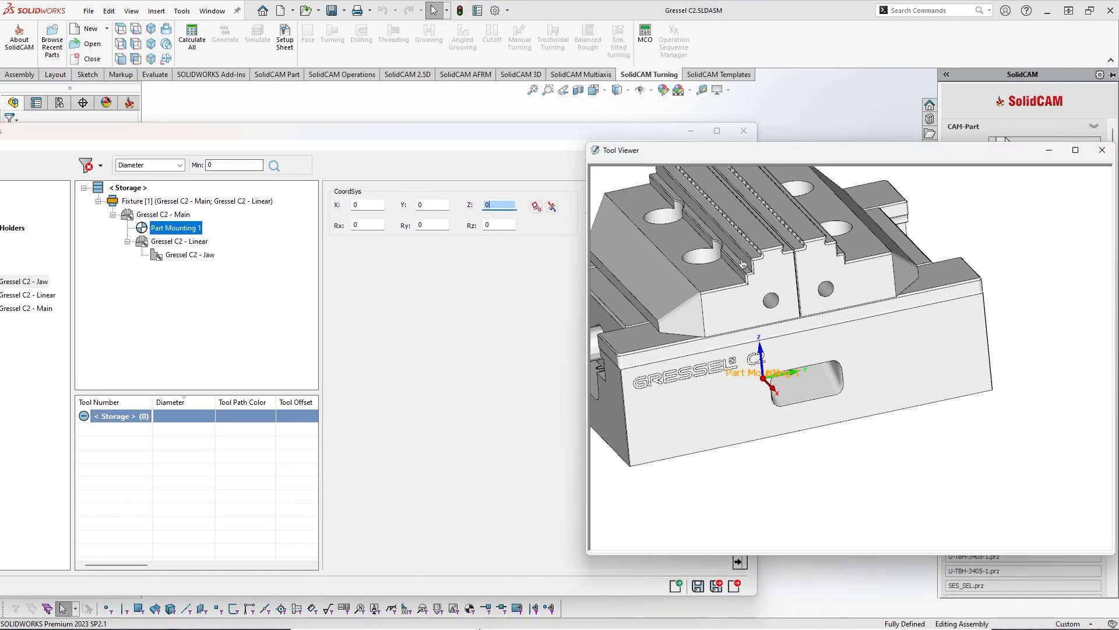
scroll(766, 315, up, 6)
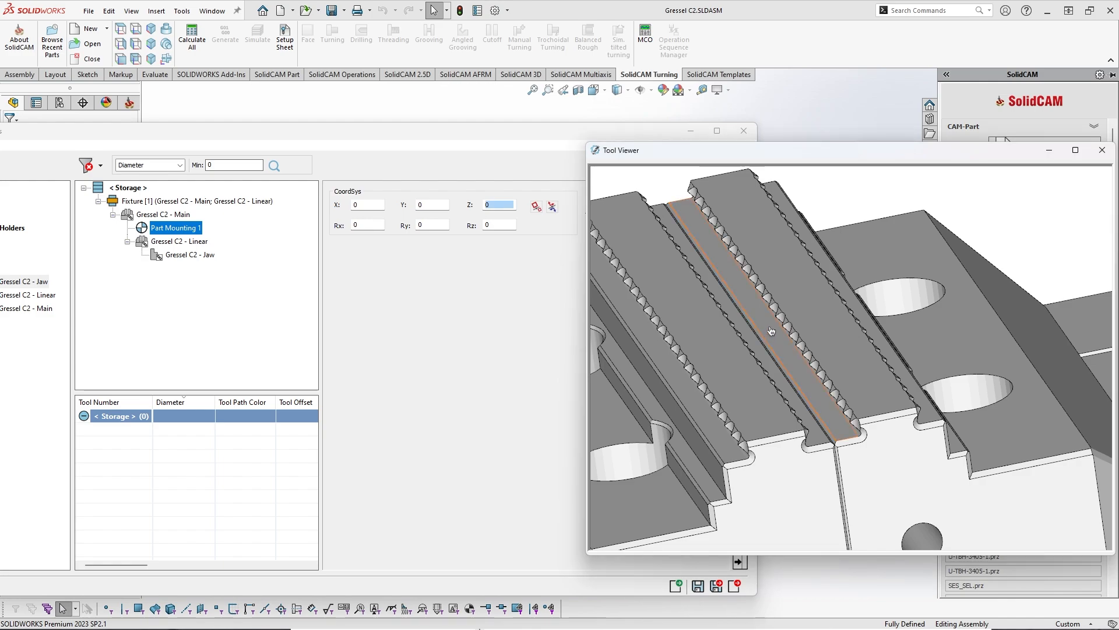
click(771, 331)
scroll(776, 344, down, 5)
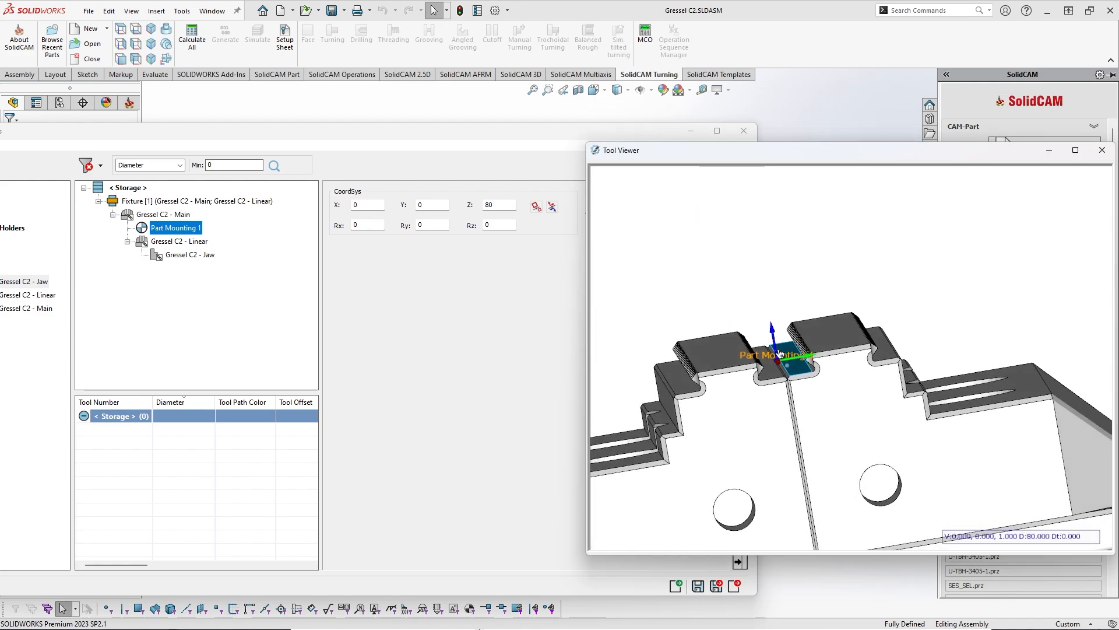
scroll(779, 353, down, 5)
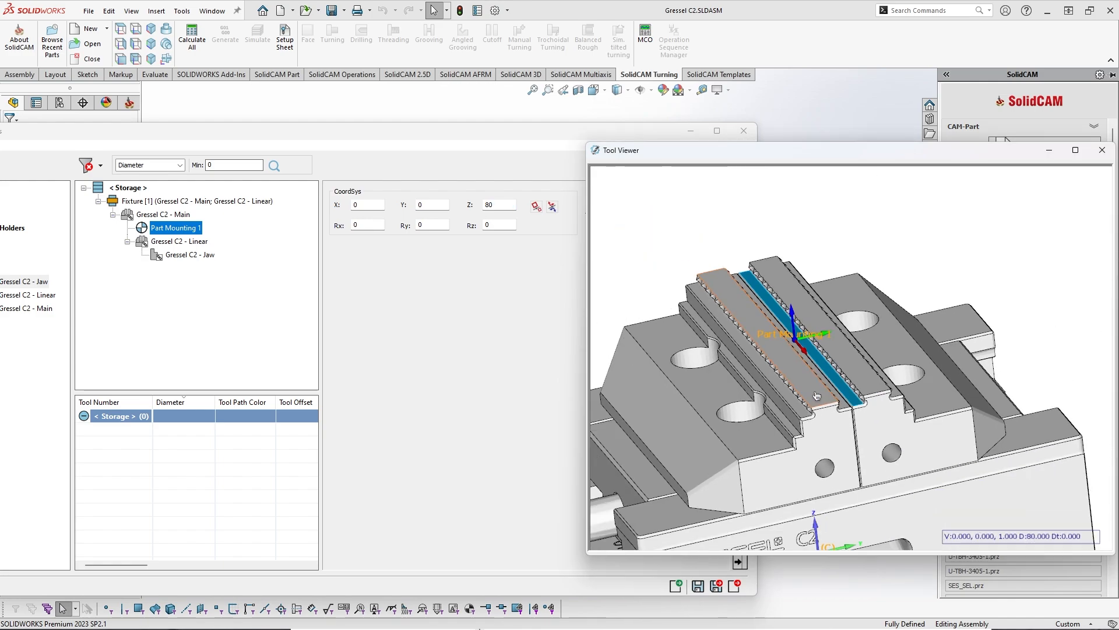
Show the fixture data and set component axis L1 to 10 to open the vise jaws
drag(745, 157, 773, 224)
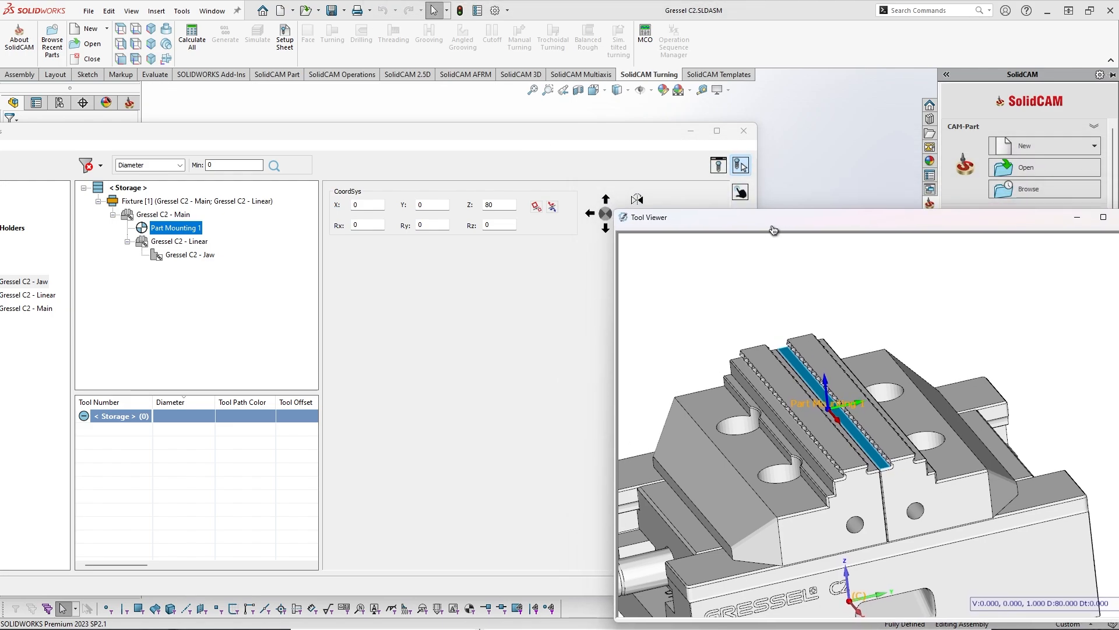
click(740, 193)
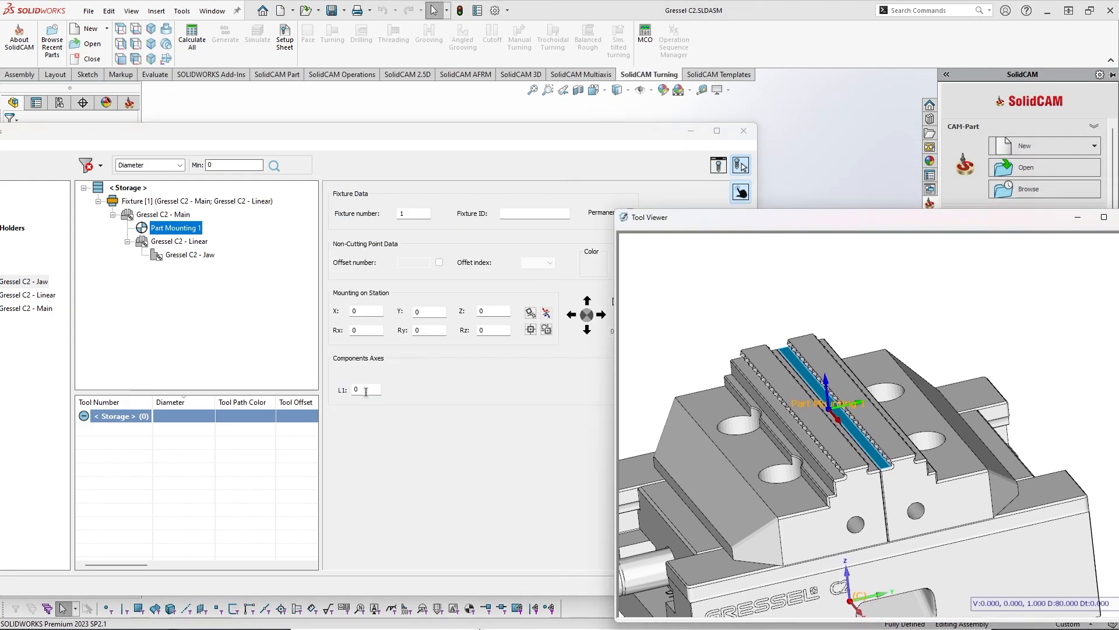
drag(790, 217, 743, 120)
click(371, 390)
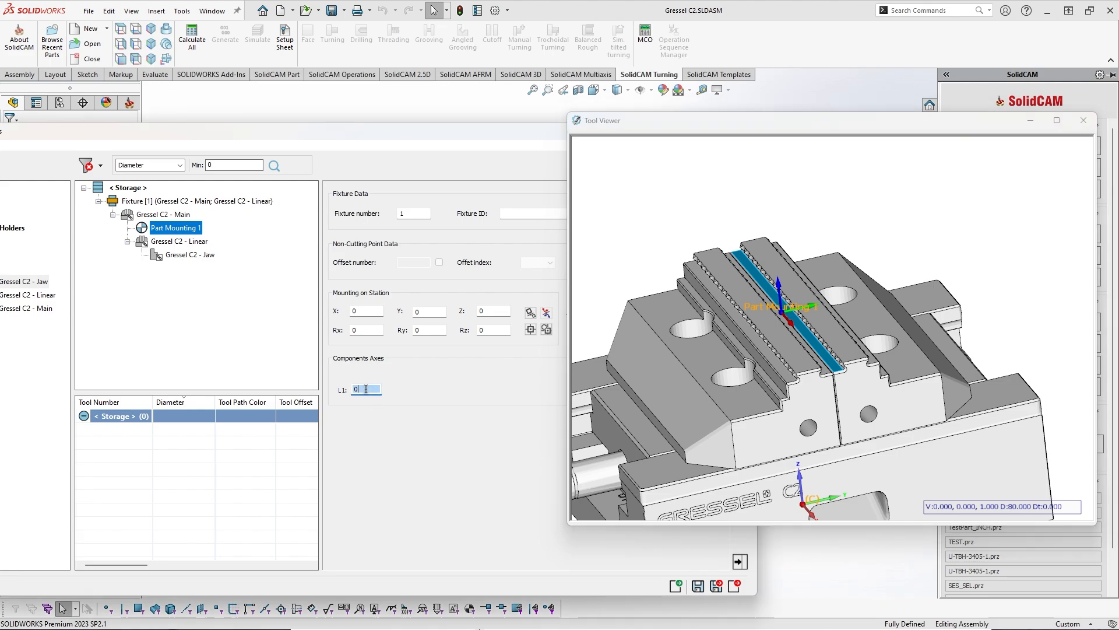
scroll(369, 391, up, 5)
scroll(371, 391, up, 5)
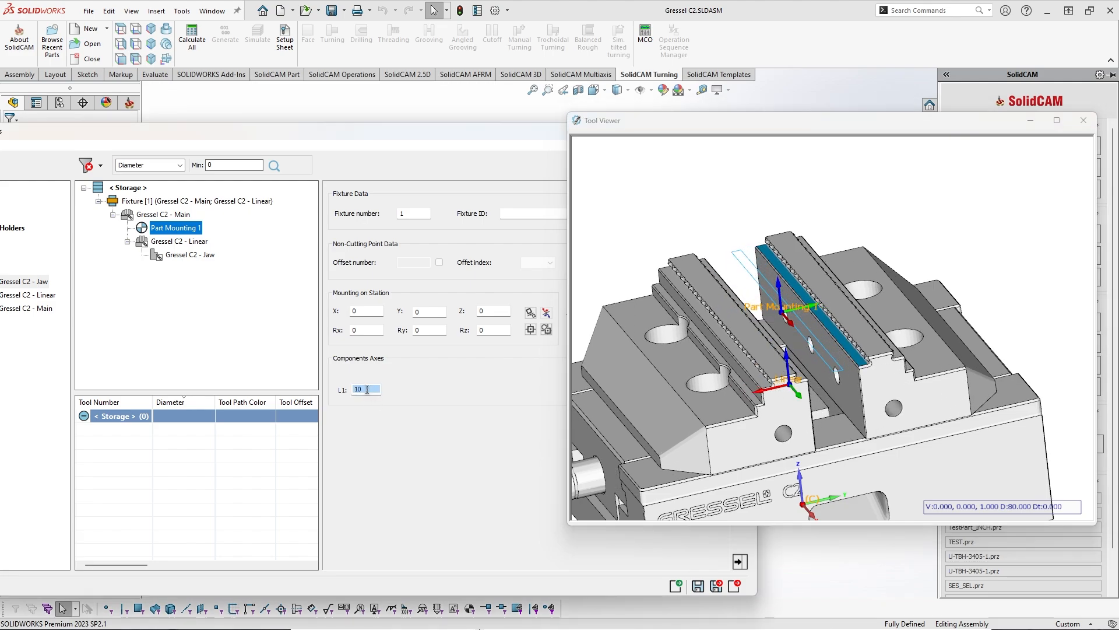
mouse_move(792, 365)
middle_down()
mouse_move(752, 304)
mouse_move(792, 360)
mouse_move(797, 349)
middle_up()
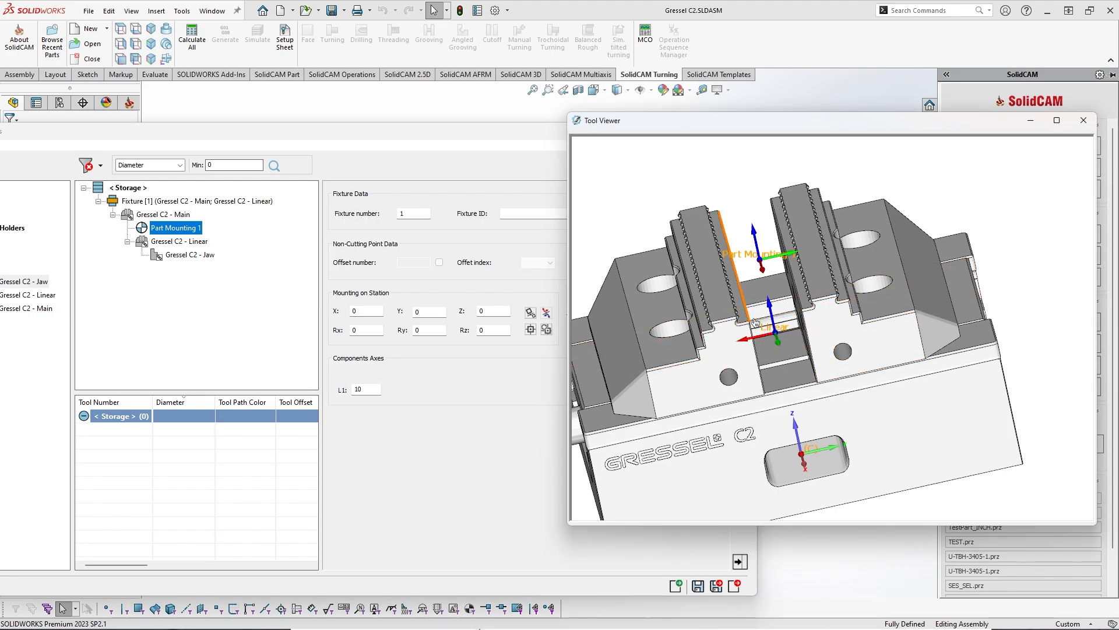
Close the Tool Viewer and bring the whole toolkit window into view
click(305, 395)
click(686, 129)
scroll(775, 328, up, 3)
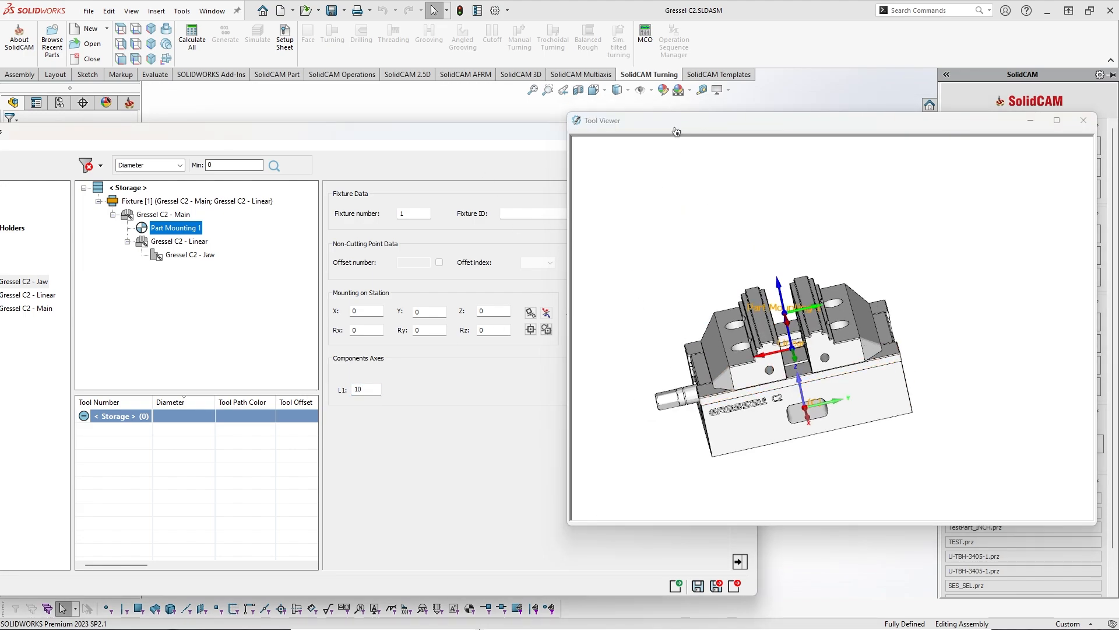
drag(672, 126, 740, 113)
drag(502, 133, 568, 73)
drag(1032, 108, 879, 108)
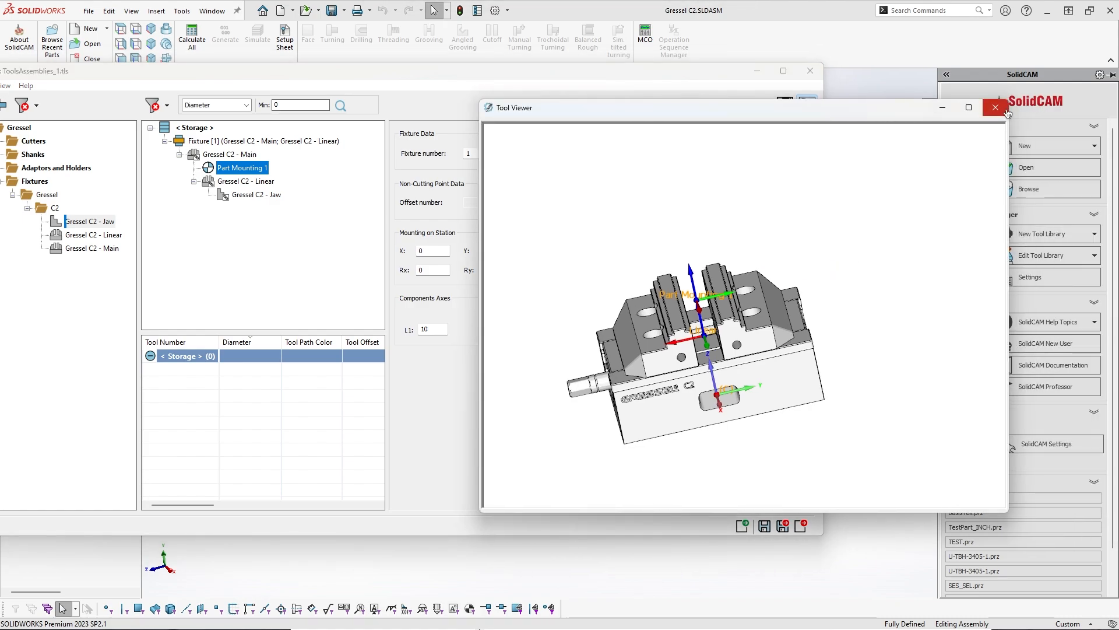
click(995, 107)
drag(651, 80, 806, 104)
Save the tool assemblies library as Gressel.tls in the Tools Libraries folder and exit the toolkit
click(118, 109)
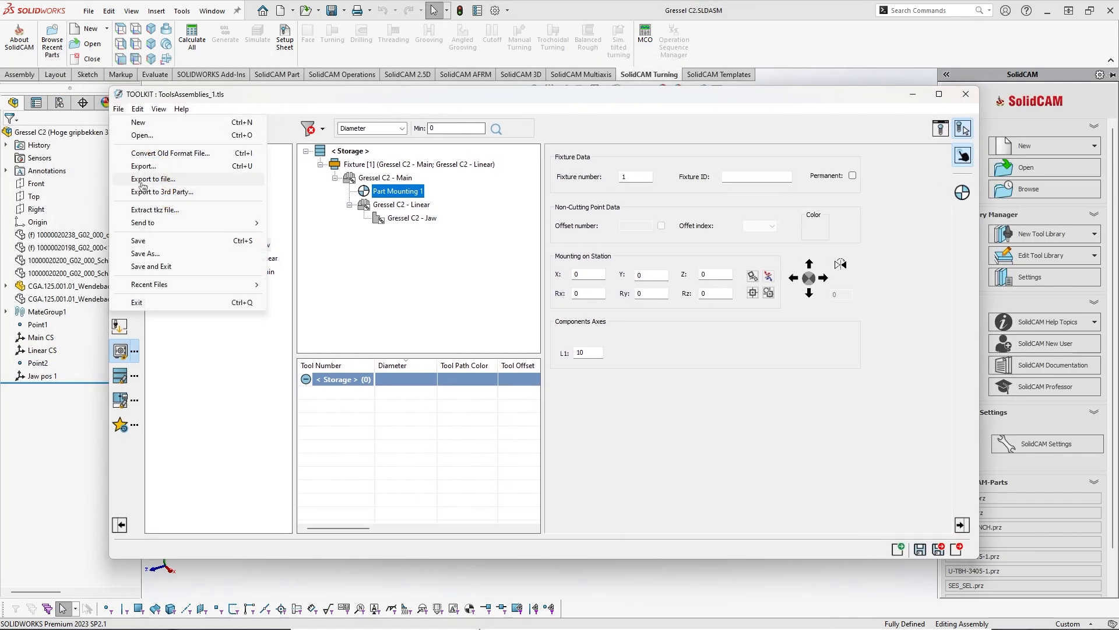
click(147, 253)
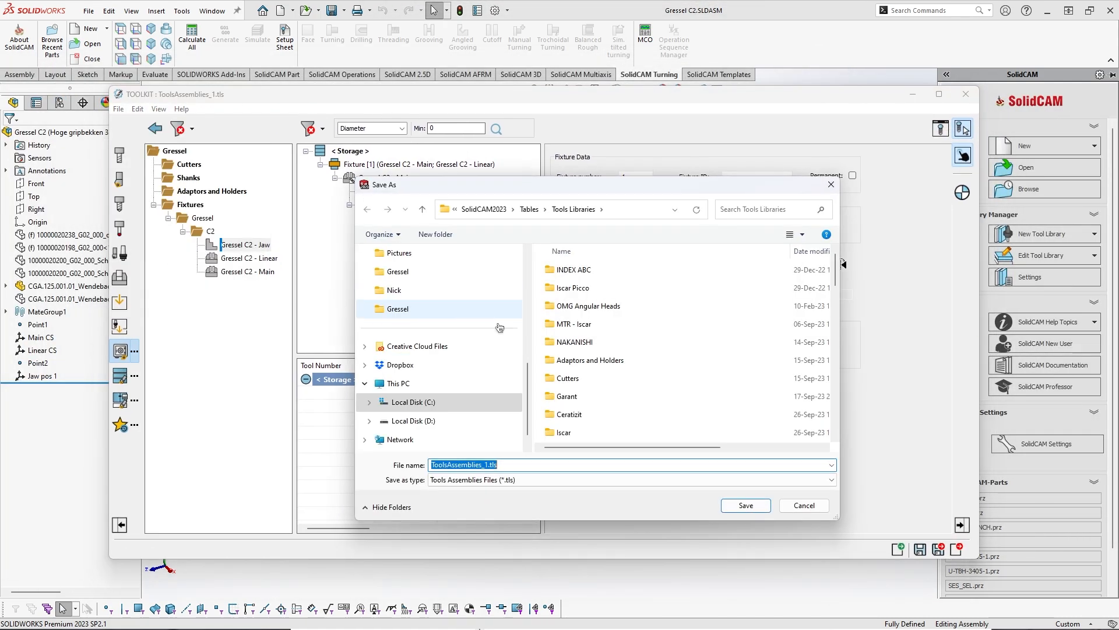
click(497, 467)
drag(489, 466, 345, 465)
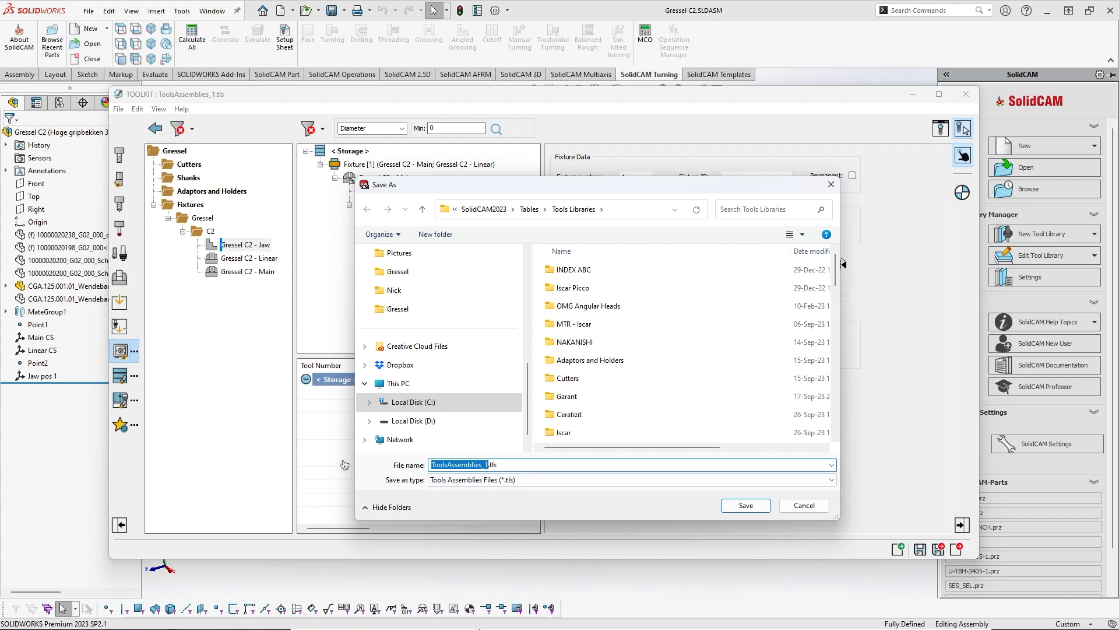
text(Gressel)
click(746, 506)
click(942, 552)
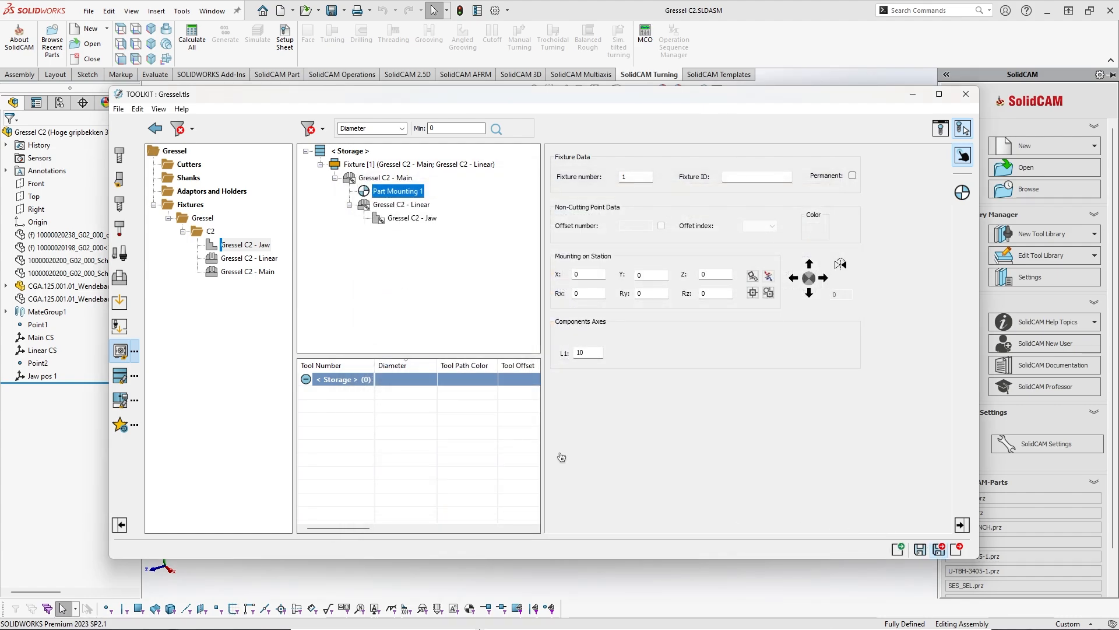
Open the CAM-Part Part2024 and look over its model tree before returning to the CAM tree
click(182, 10)
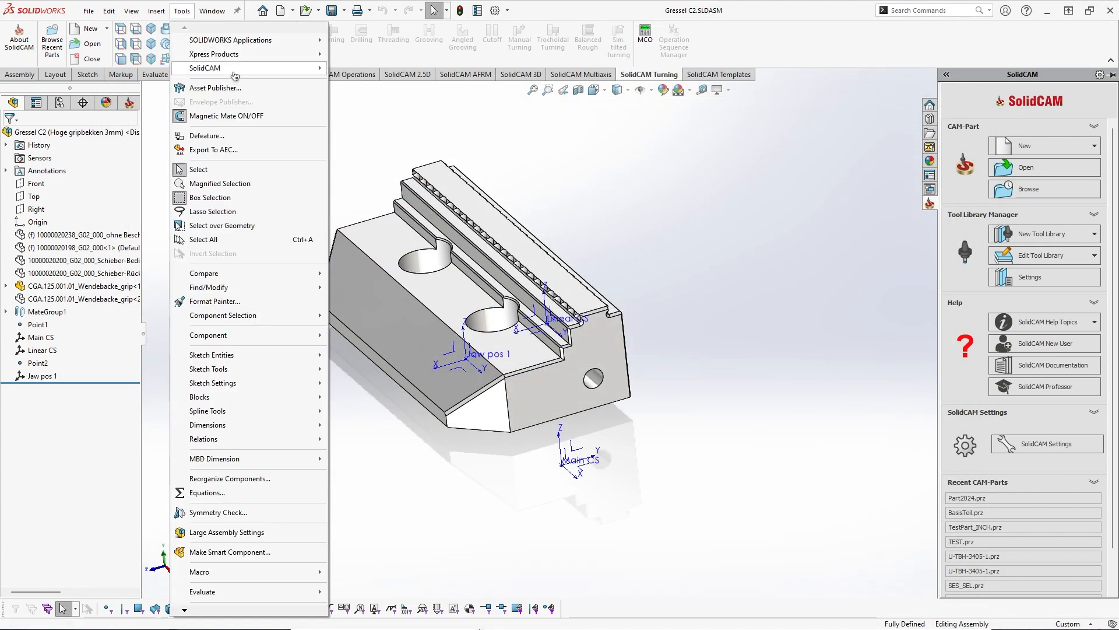
mouse_move(244, 68)
mouse_move(408, 349)
click(587, 351)
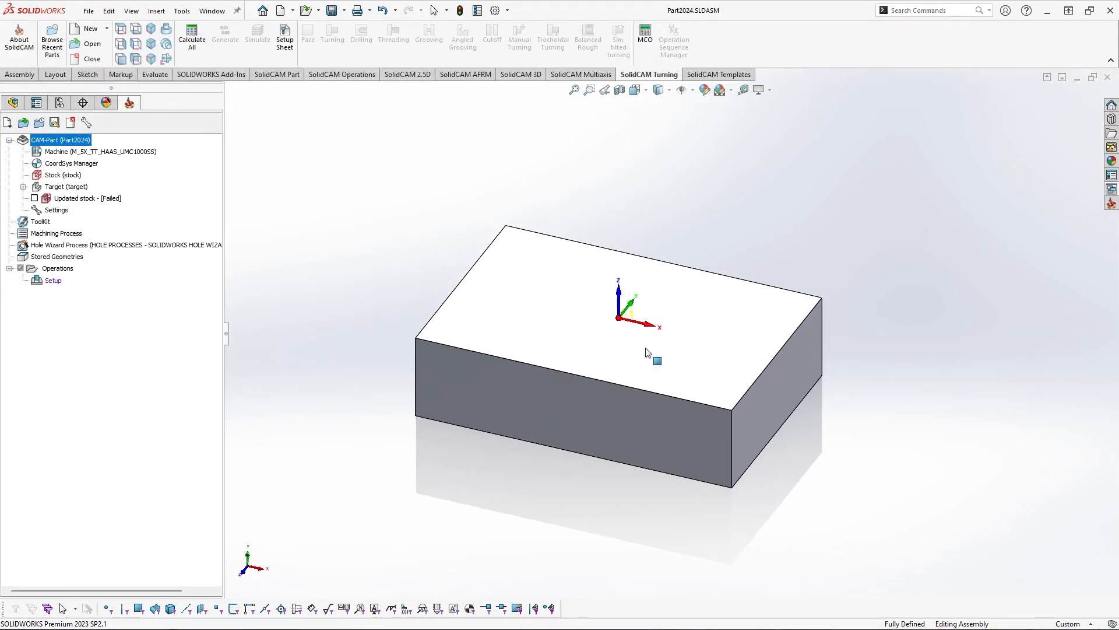
click(574, 367)
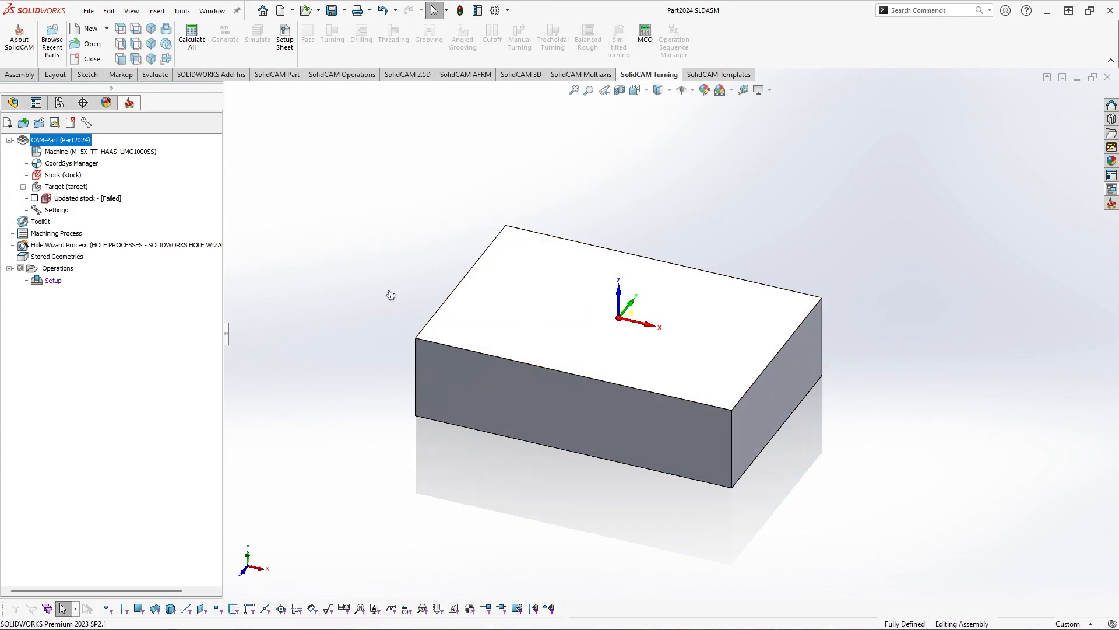
click(13, 103)
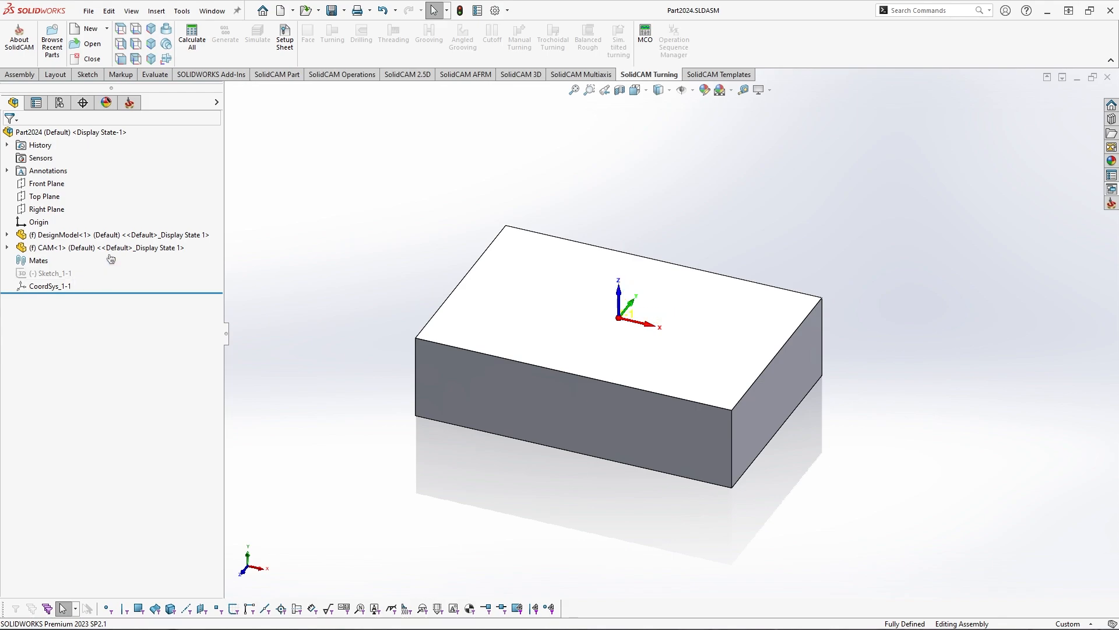
click(129, 103)
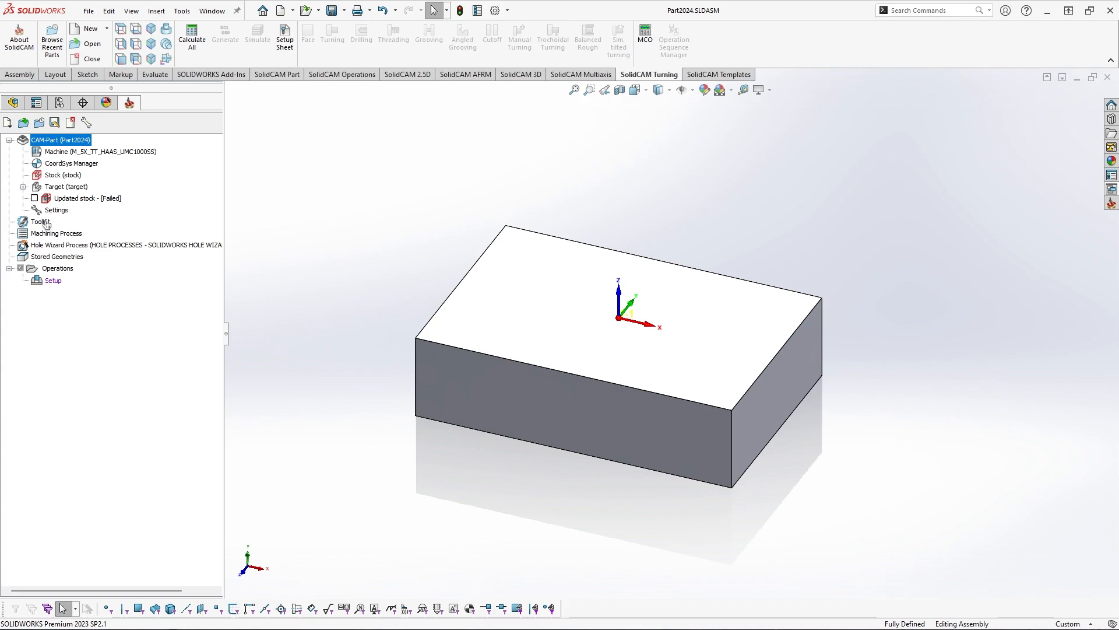
Edit the machine setup and open the Gressel.tls assembly library in its fixture toolkit
right_click(47, 284)
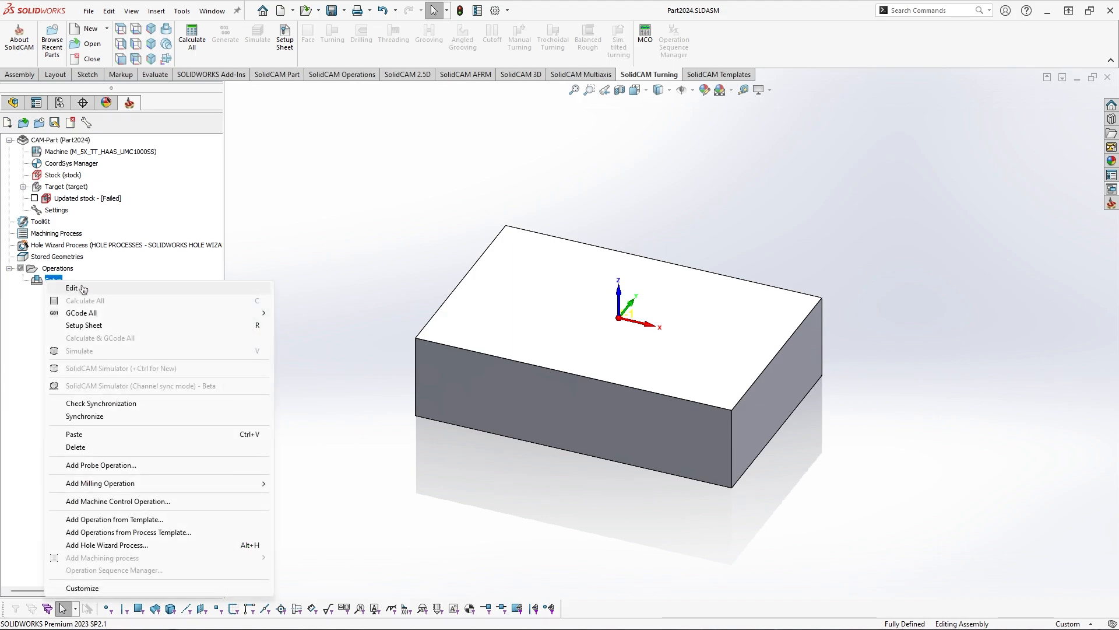
click(82, 290)
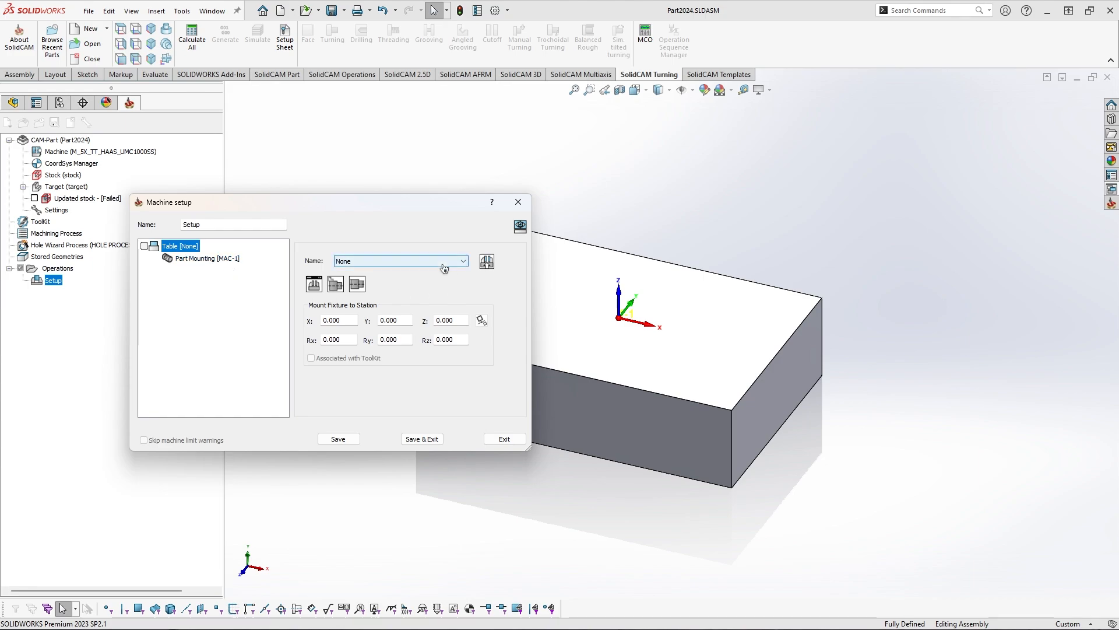
click(487, 261)
drag(410, 134, 477, 134)
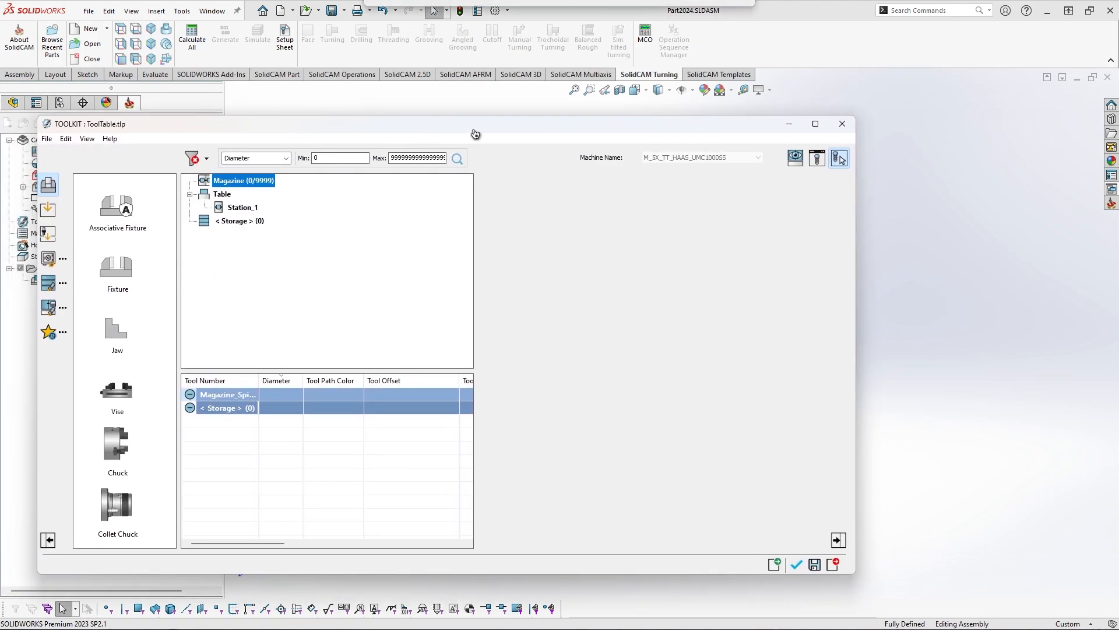
click(49, 288)
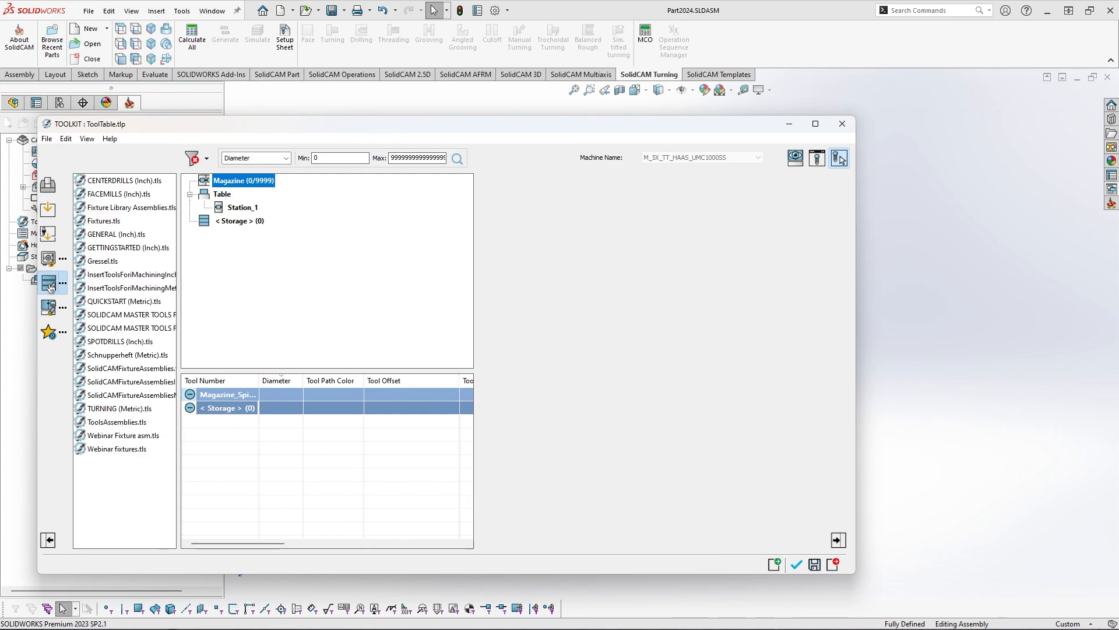
double_click(101, 263)
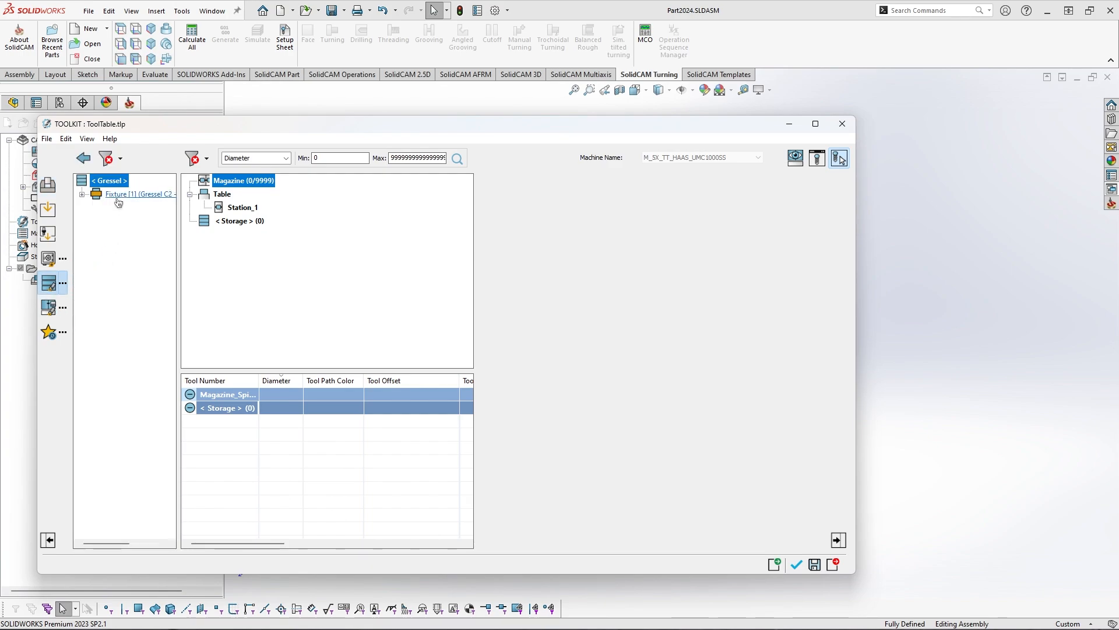
Display the machine preview beside the toolkit and focus it on the rotary table
click(795, 158)
drag(845, 70, 1118, 127)
scroll(780, 417, down, 6)
scroll(825, 318, up, 4)
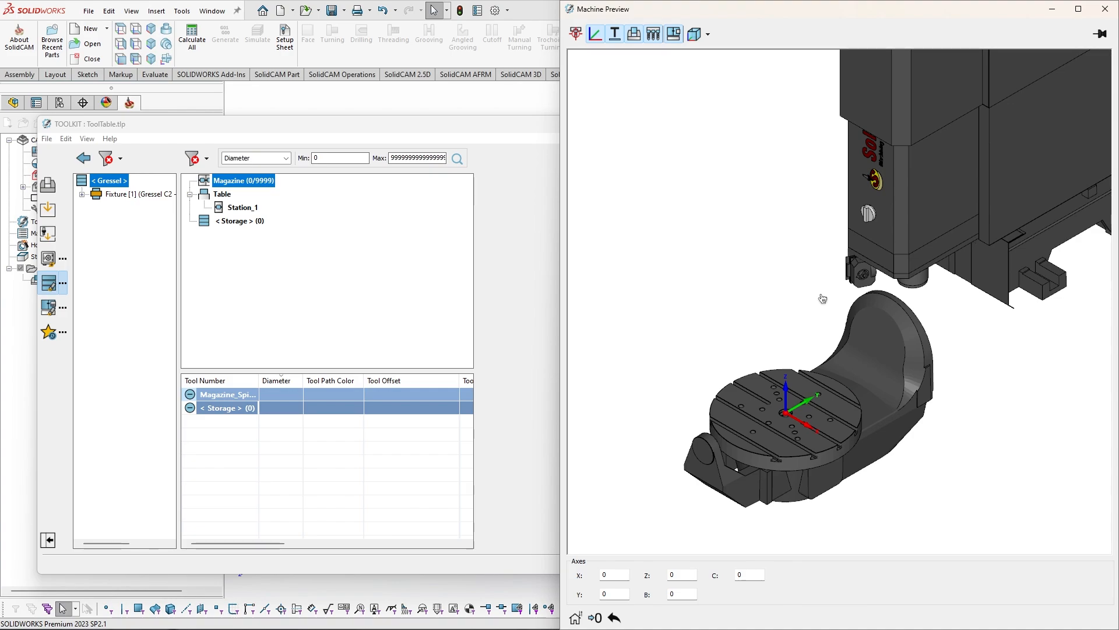
scroll(807, 338, down, 5)
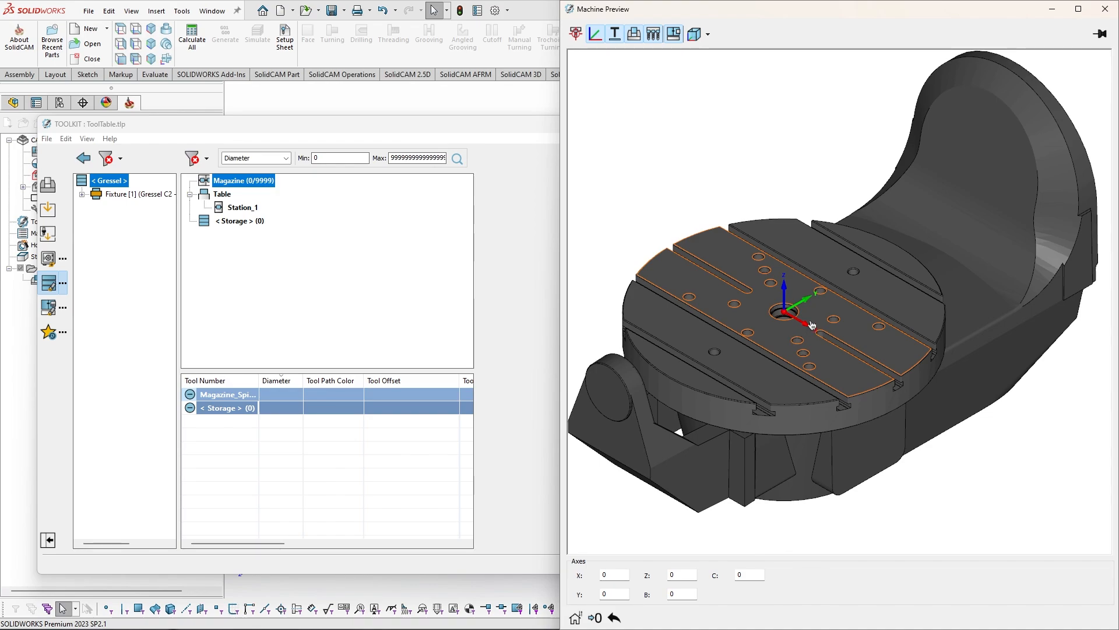
scroll(795, 323, down, 1)
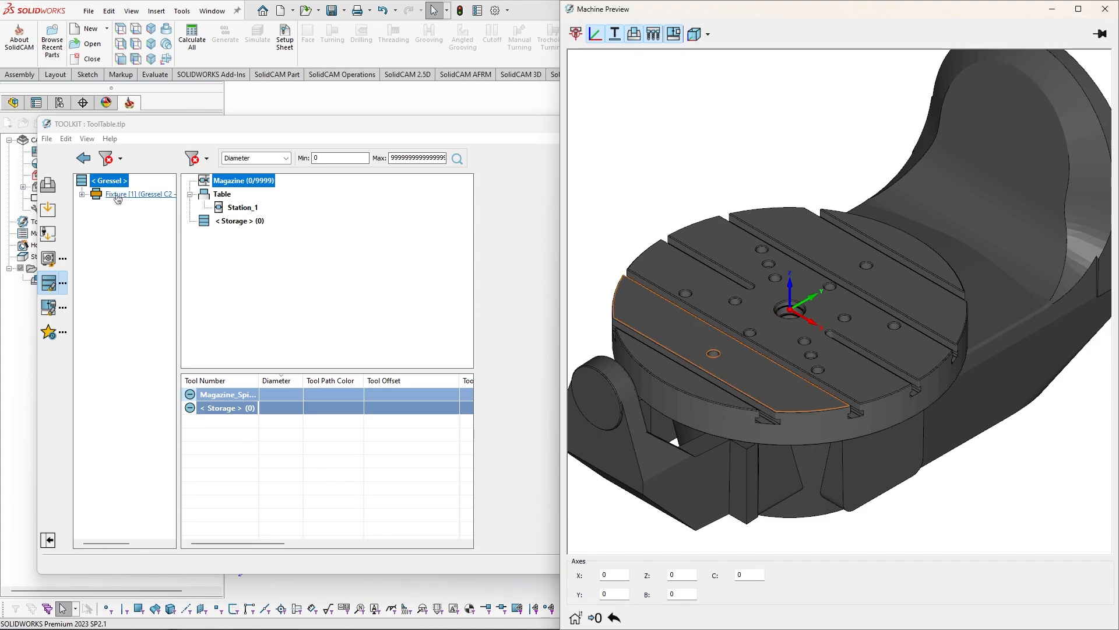
Mount the Gressel C2 fixture from the library on Station_1 of the machine table
drag(117, 199, 247, 211)
scroll(815, 292, up, 3)
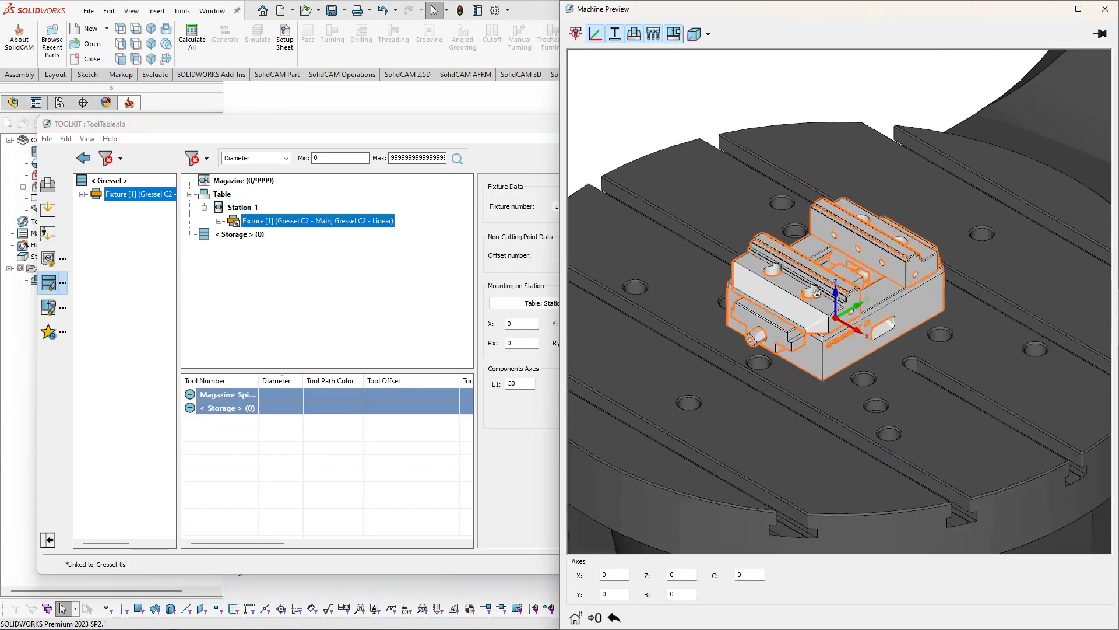
scroll(816, 291, up, 3)
middle_drag(815, 291, 805, 254)
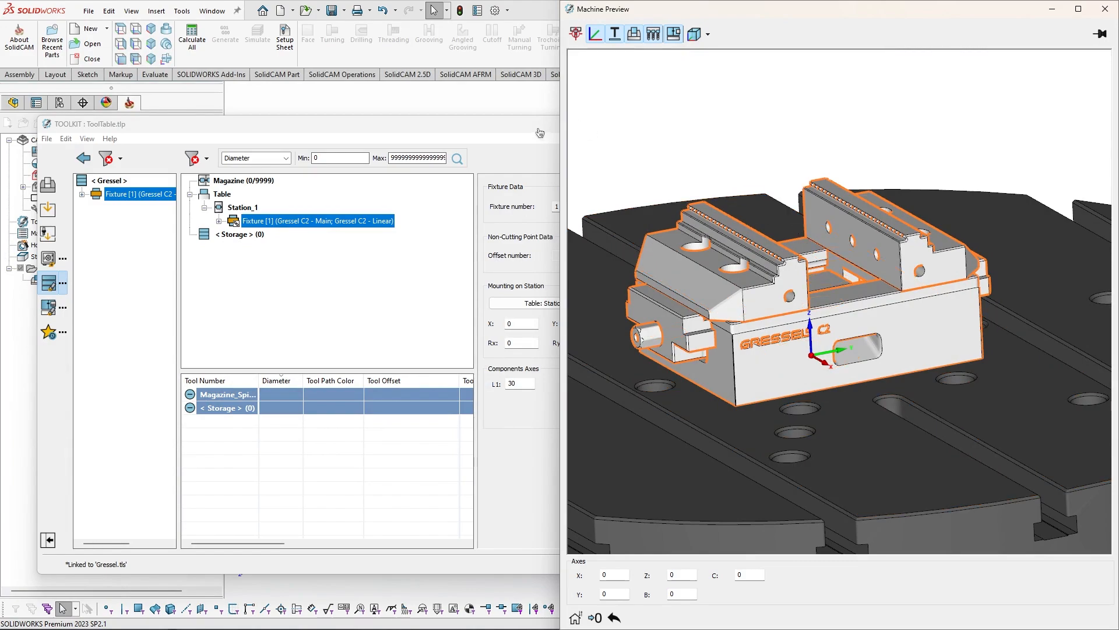
Try the fixture's L1 axis at 0, restore it to 30, and confirm the toolkit
drag(540, 133, 336, 140)
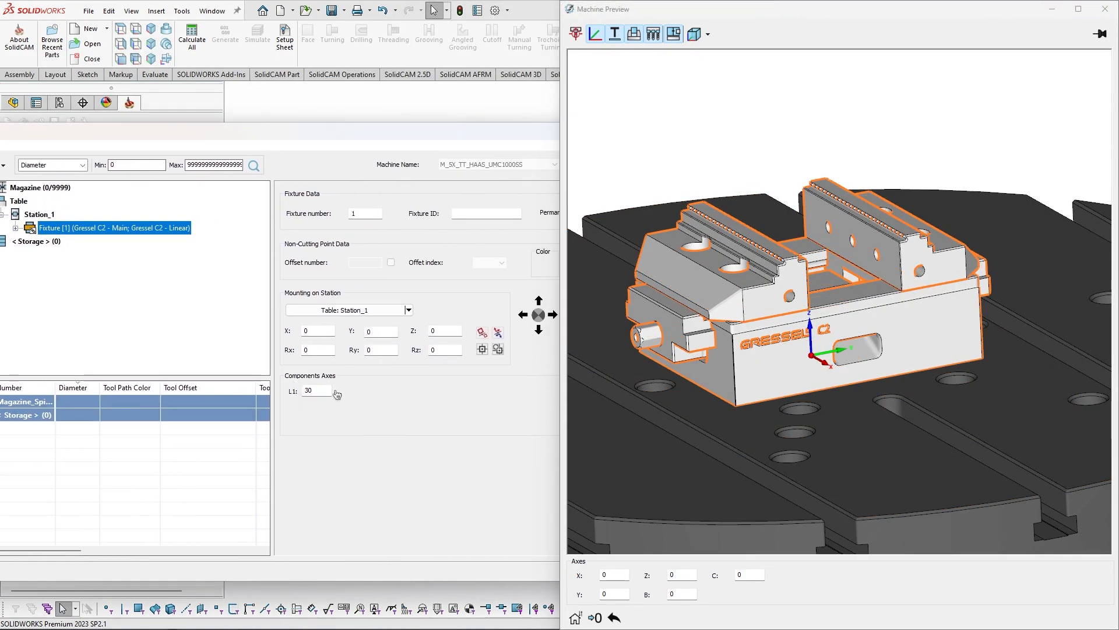
double_click(316, 390)
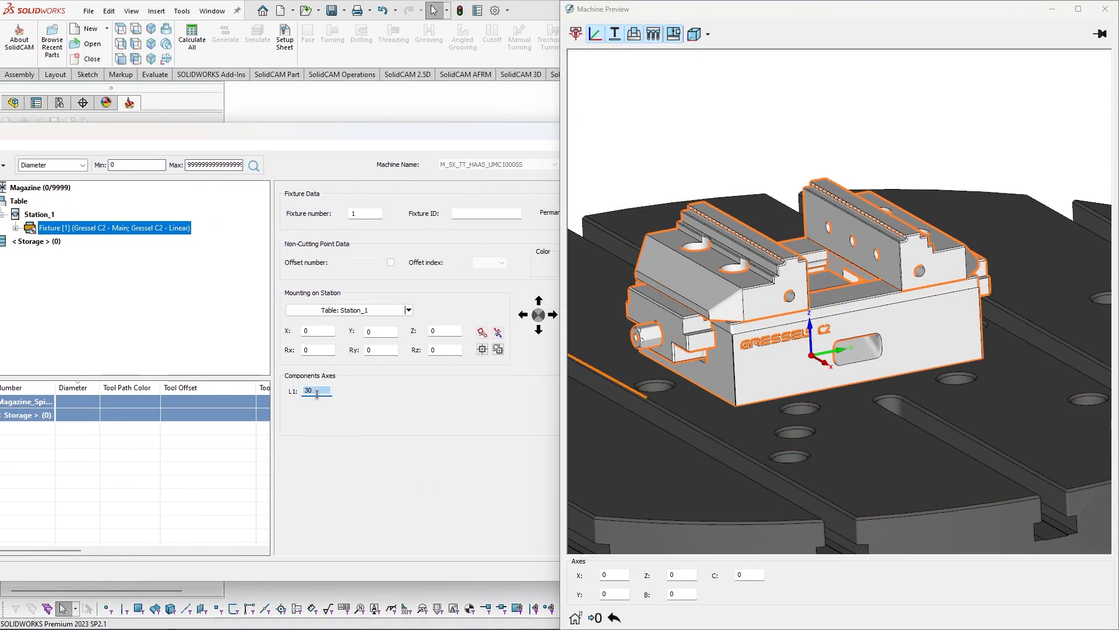
scroll(317, 394, up, 1)
scroll(319, 393, down, 4)
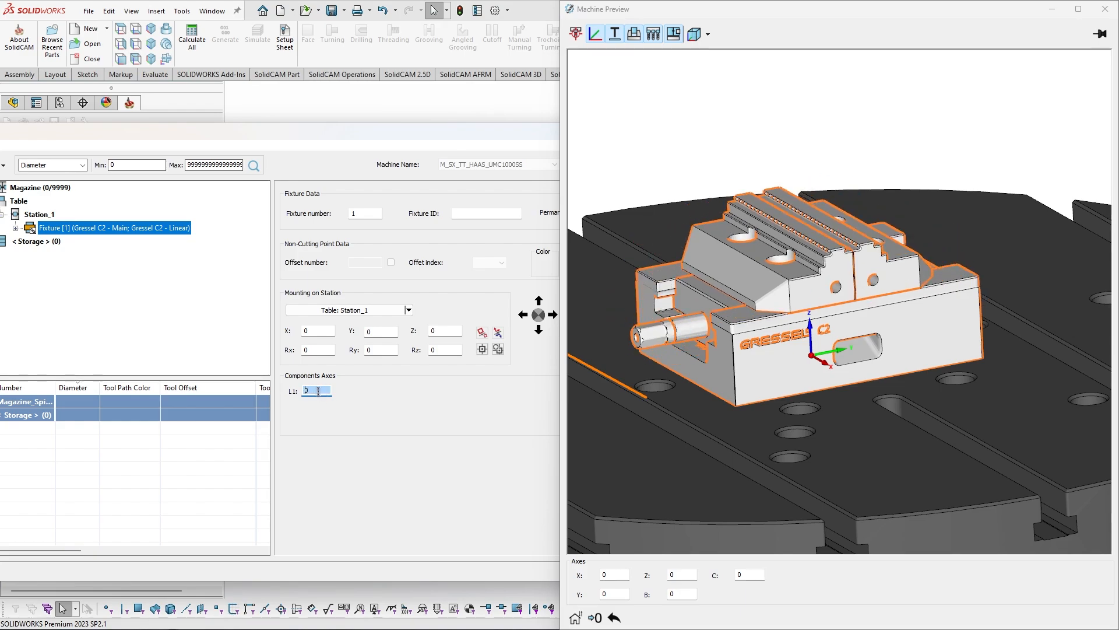
scroll(318, 391, up, 3)
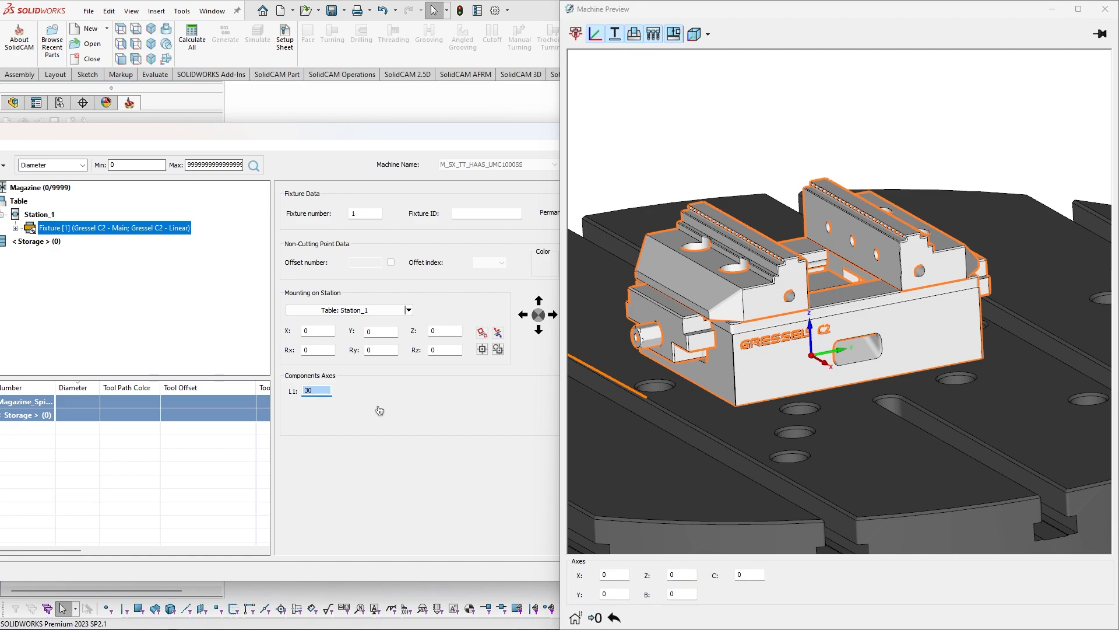
drag(427, 137, 325, 108)
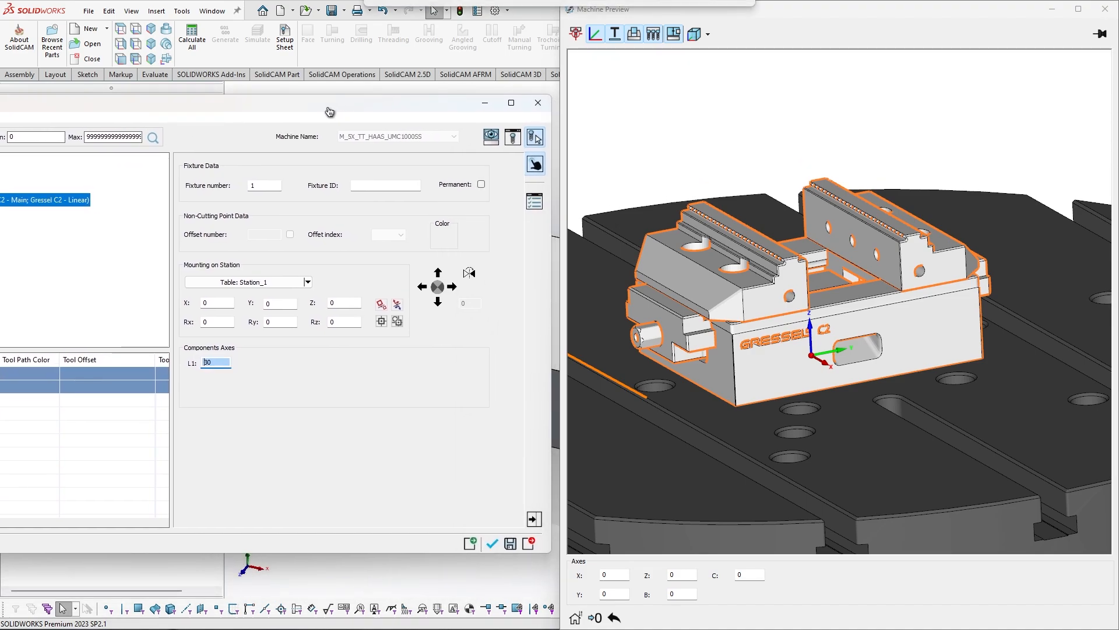
click(491, 547)
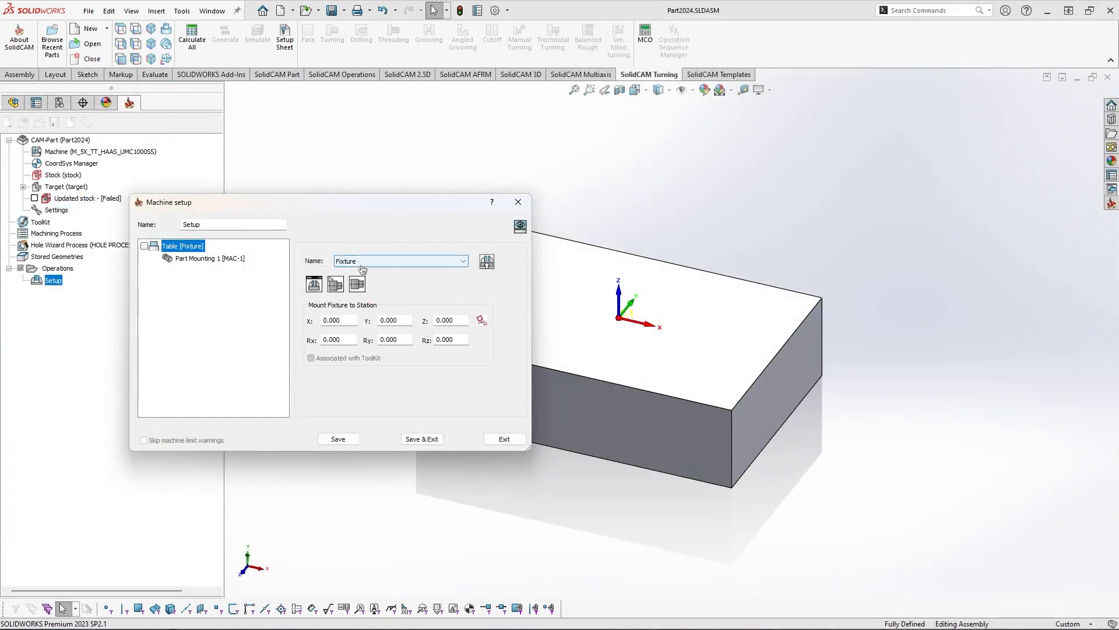
Display the machine preview focused on the target and show the settings of Part Mounting 1
click(520, 226)
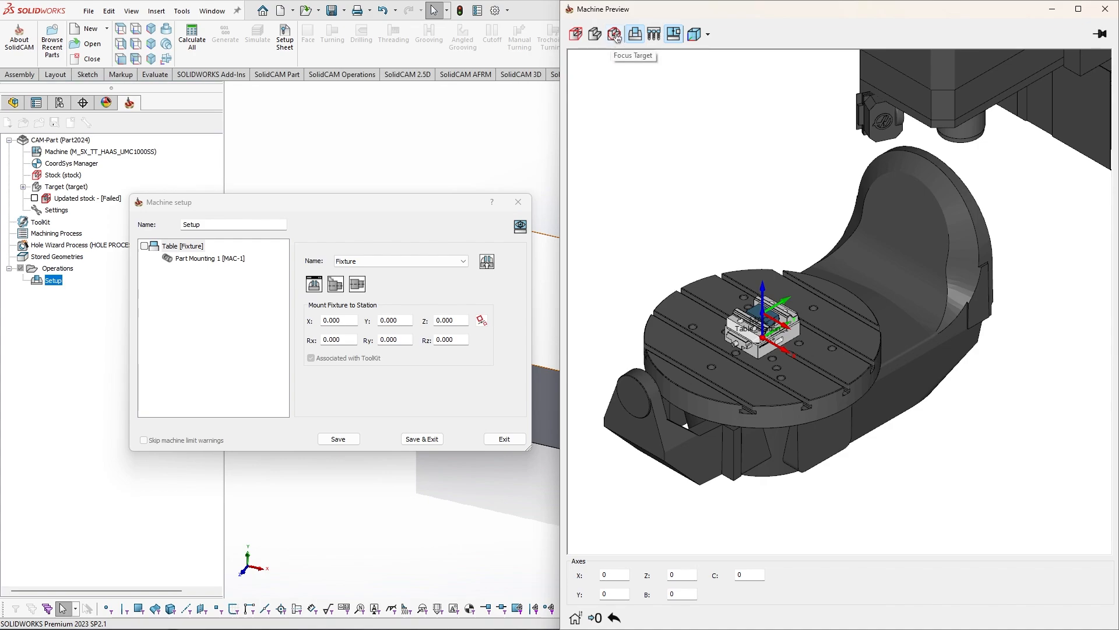
click(615, 36)
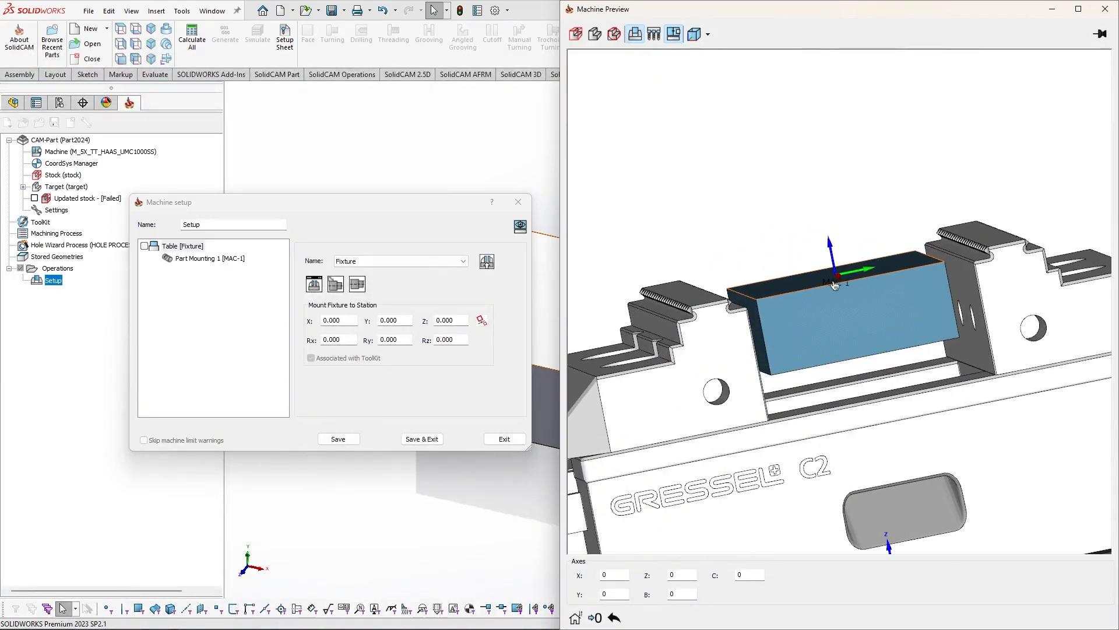
scroll(838, 278, up, 2)
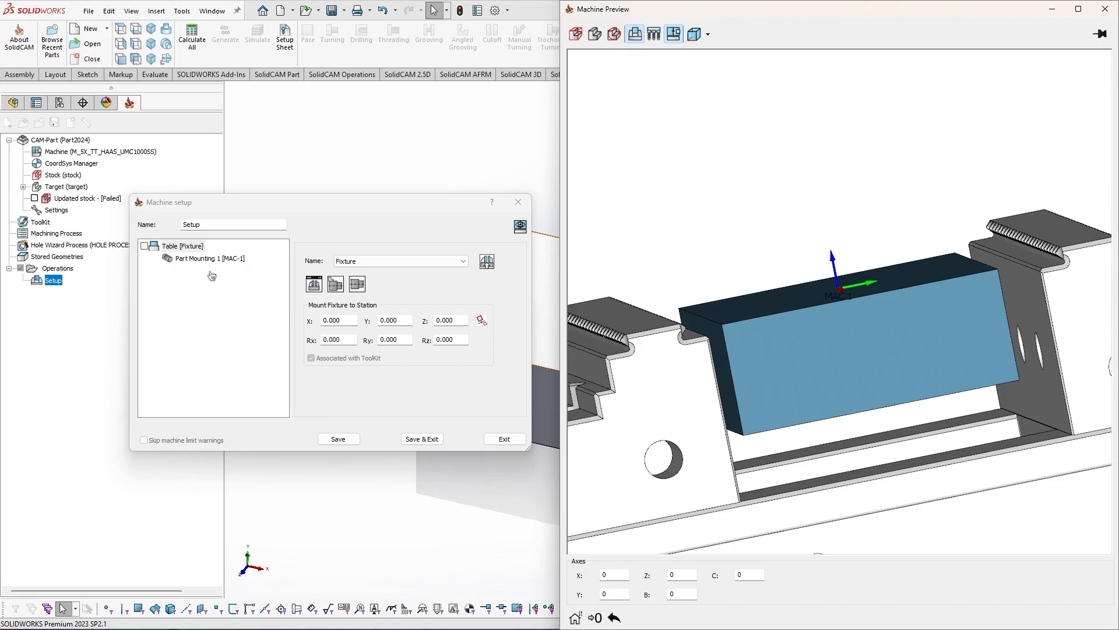
click(198, 260)
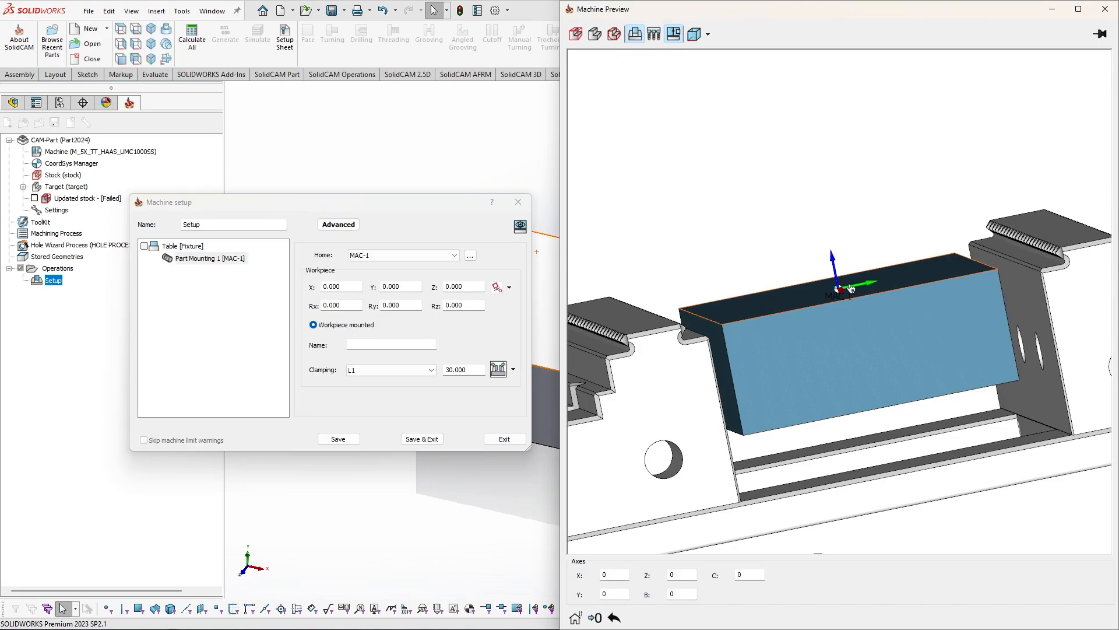
Try a workpiece Z offset of 10 and reset it to 0
middle_drag(842, 295, 805, 348)
scroll(855, 325, down, 1)
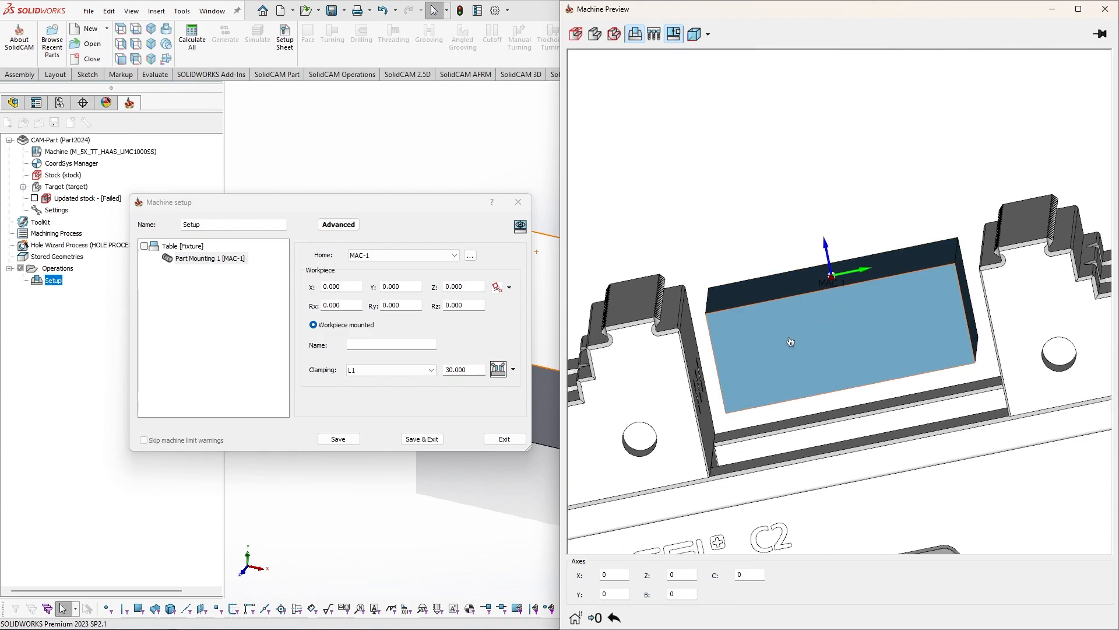
click(472, 286)
scroll(472, 284, up, 2)
scroll(472, 283, down, 2)
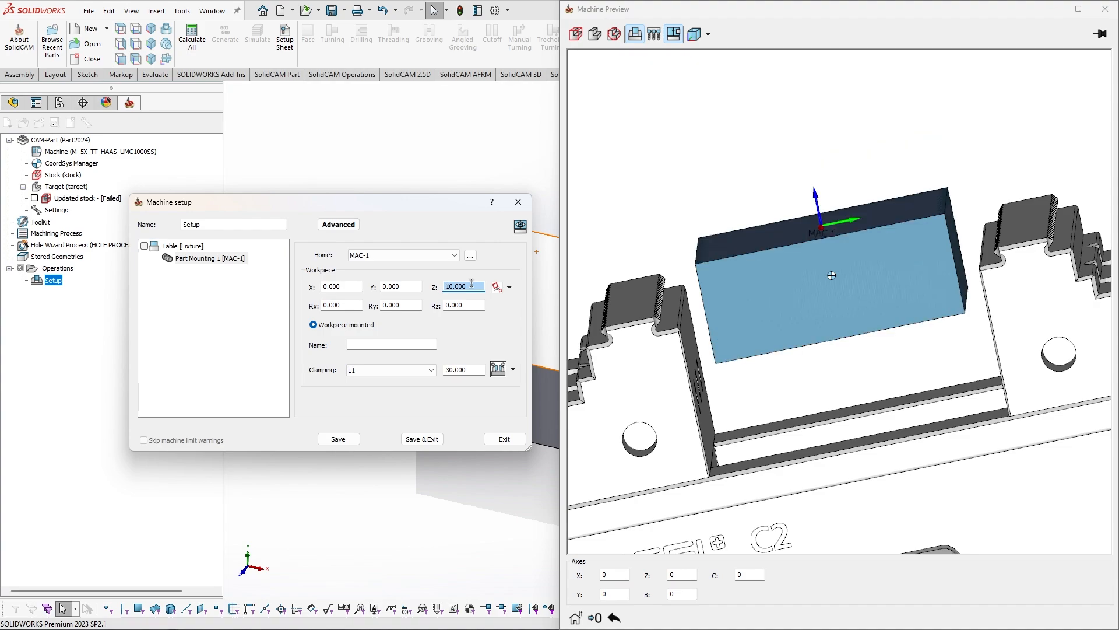
click(471, 304)
click(470, 287)
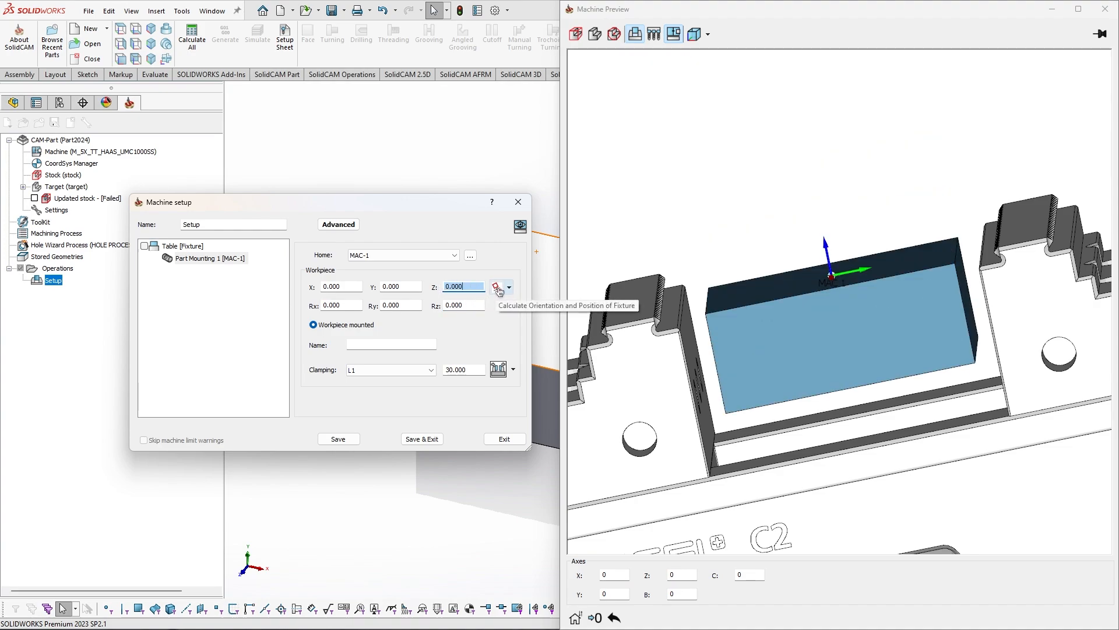
Calculate the workpiece position by matching the stock's bottom face to the vise jaw's step face at distance 0.0
click(497, 286)
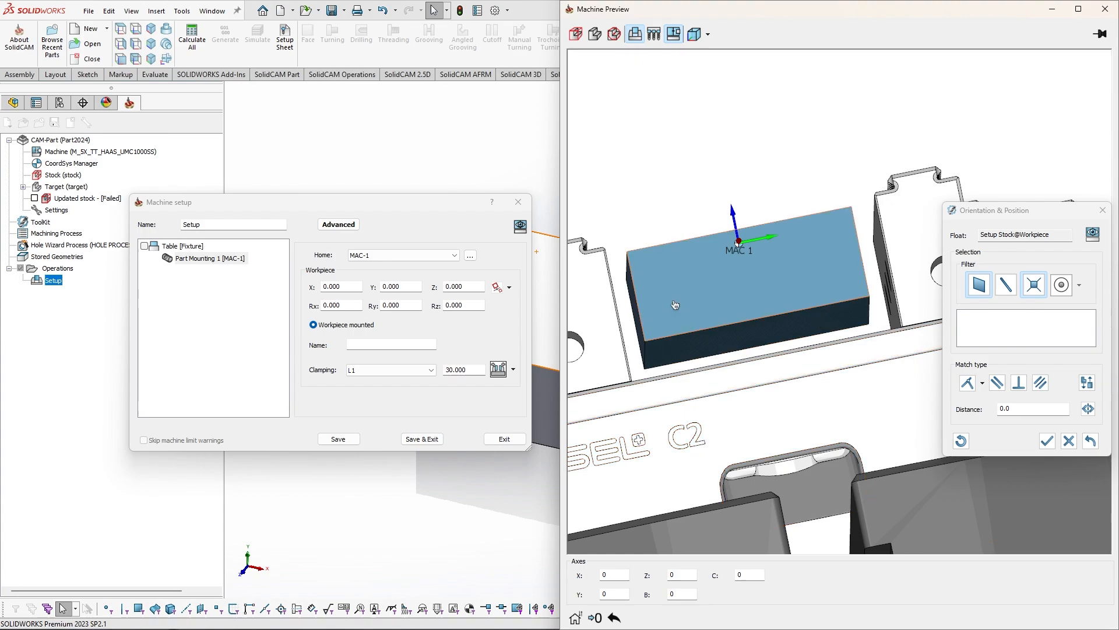
ctrl+middle_drag(676, 304, 659, 233)
click(709, 321)
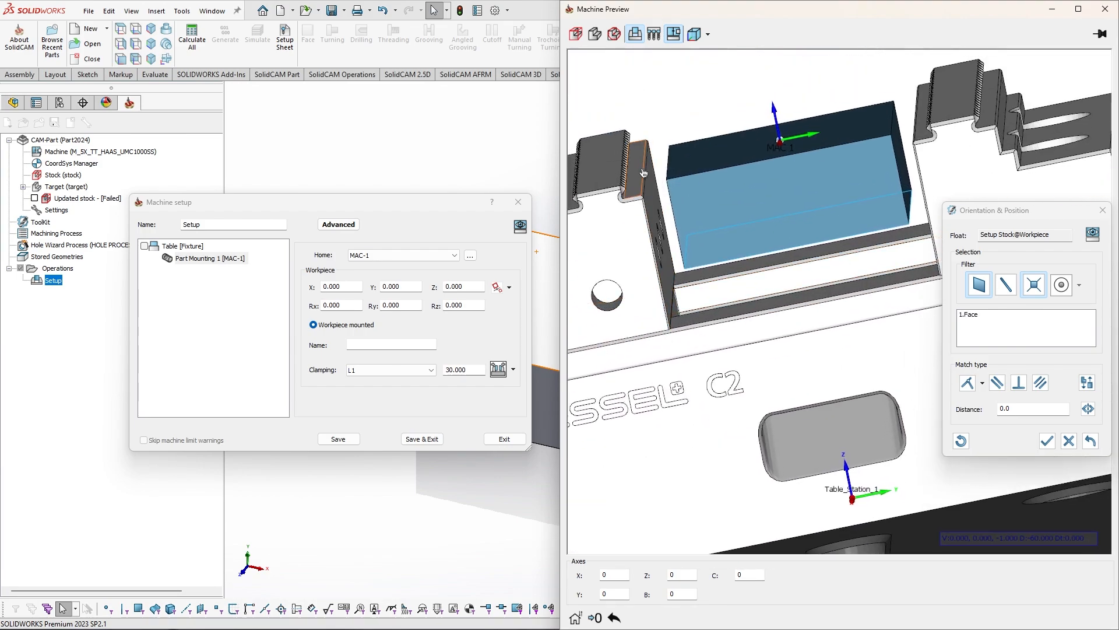
click(644, 174)
click(967, 385)
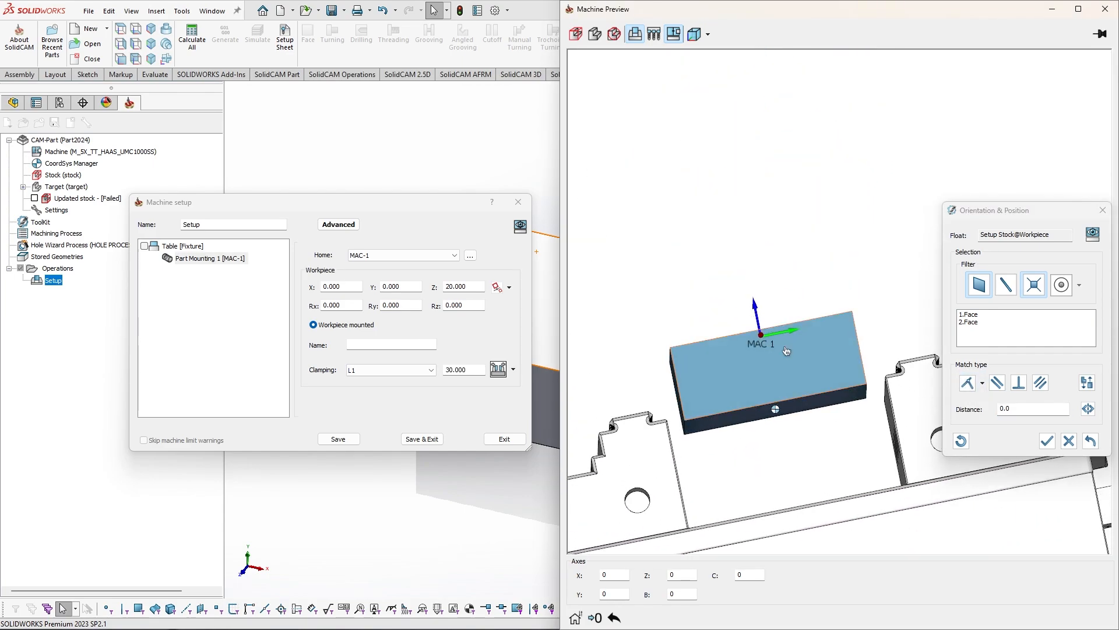
click(1048, 441)
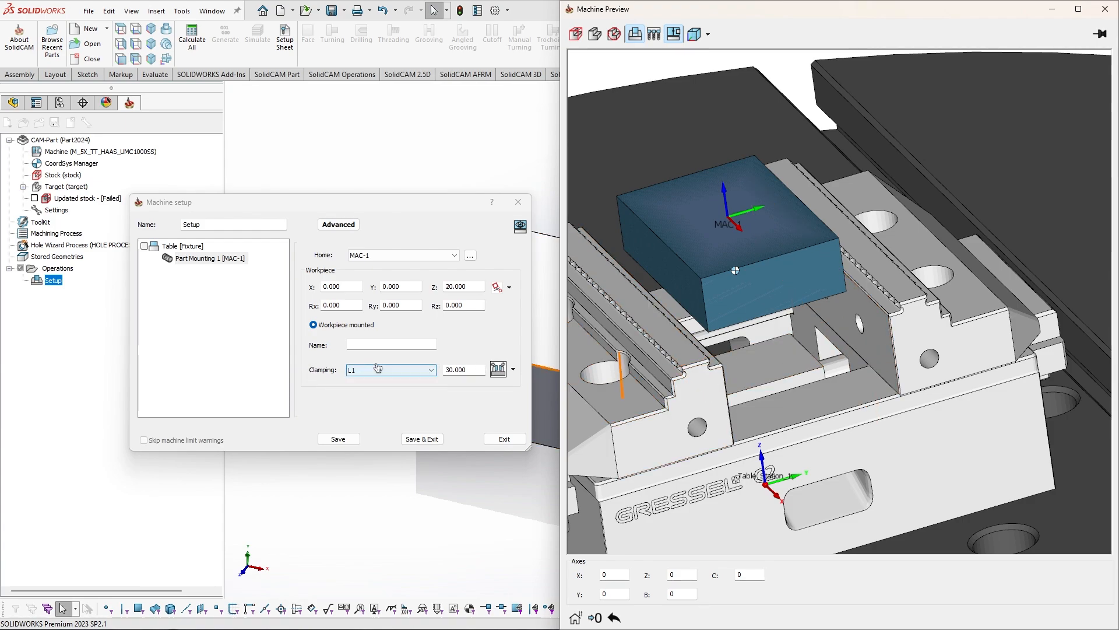
Set the L1 clamping value of the part mounting to 31
click(474, 369)
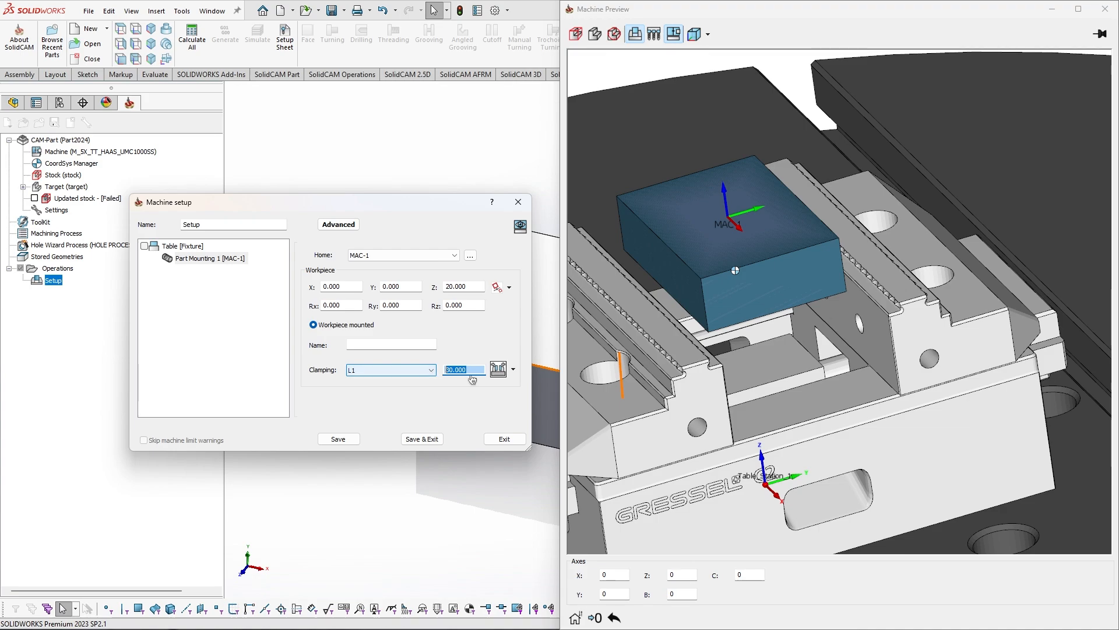
scroll(470, 370, down, 1)
scroll(469, 370, up, 1)
scroll(469, 369, down, 1)
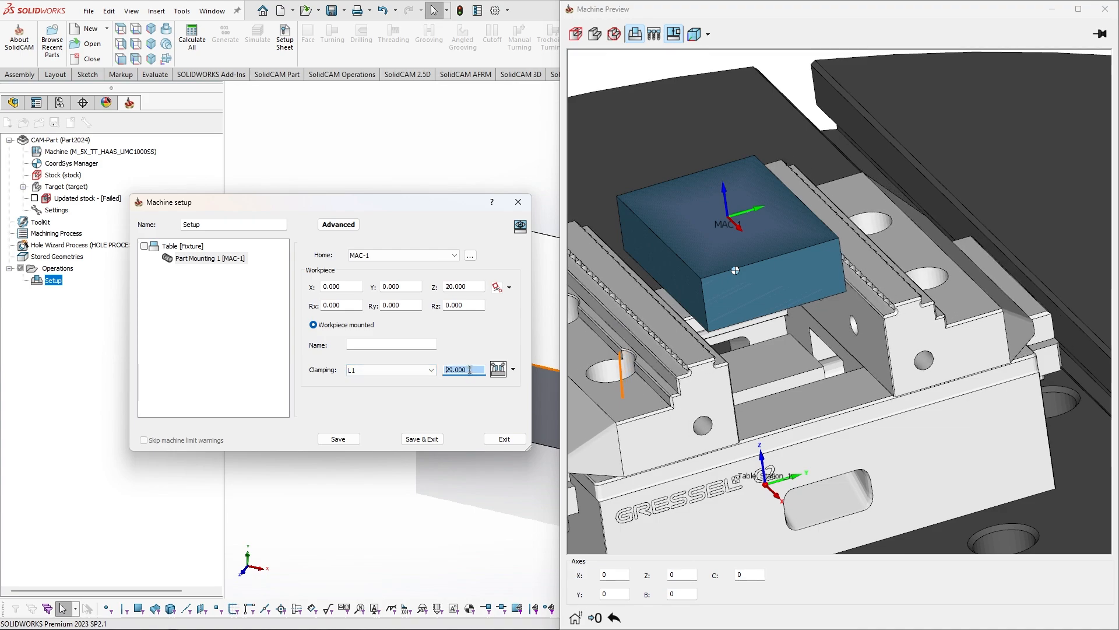
scroll(470, 370, up, 2)
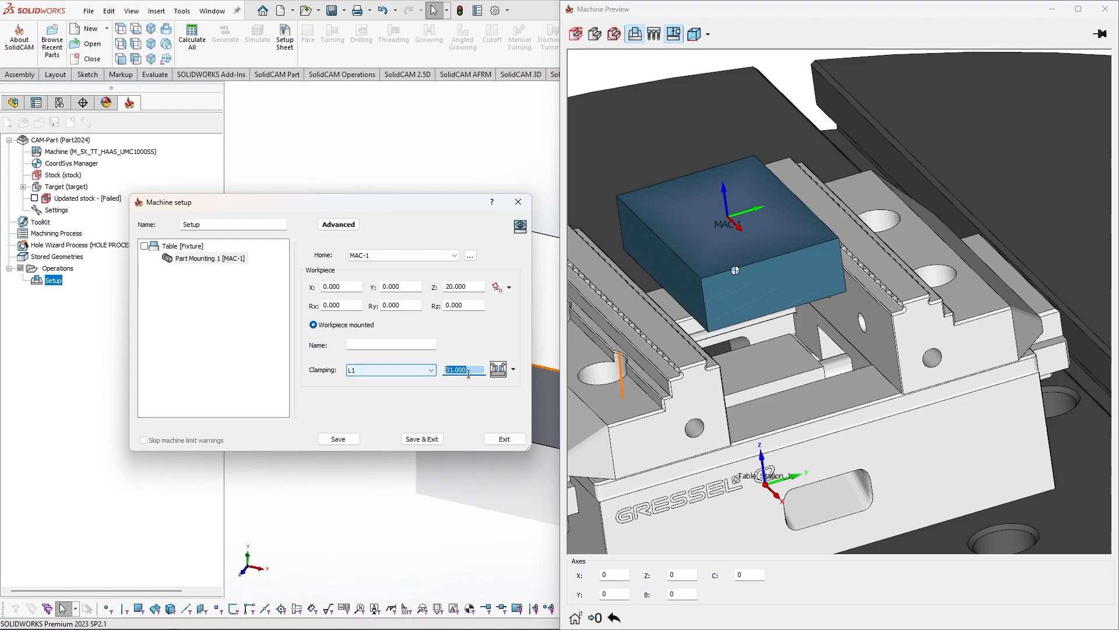
click(469, 371)
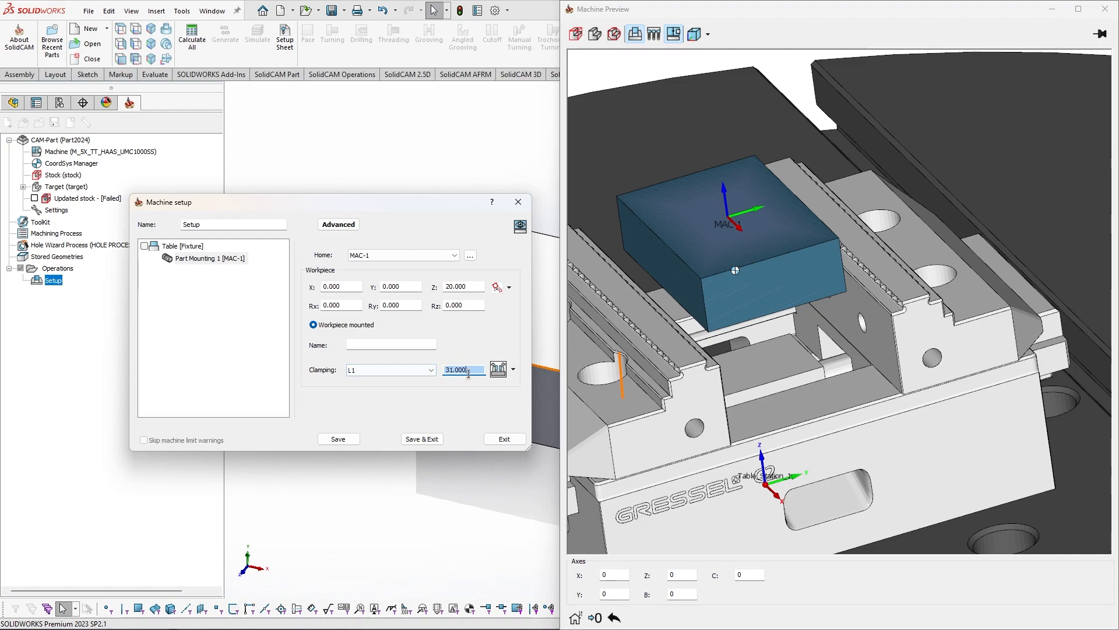
Auto-close the L1 clamping jaws on the target
click(513, 371)
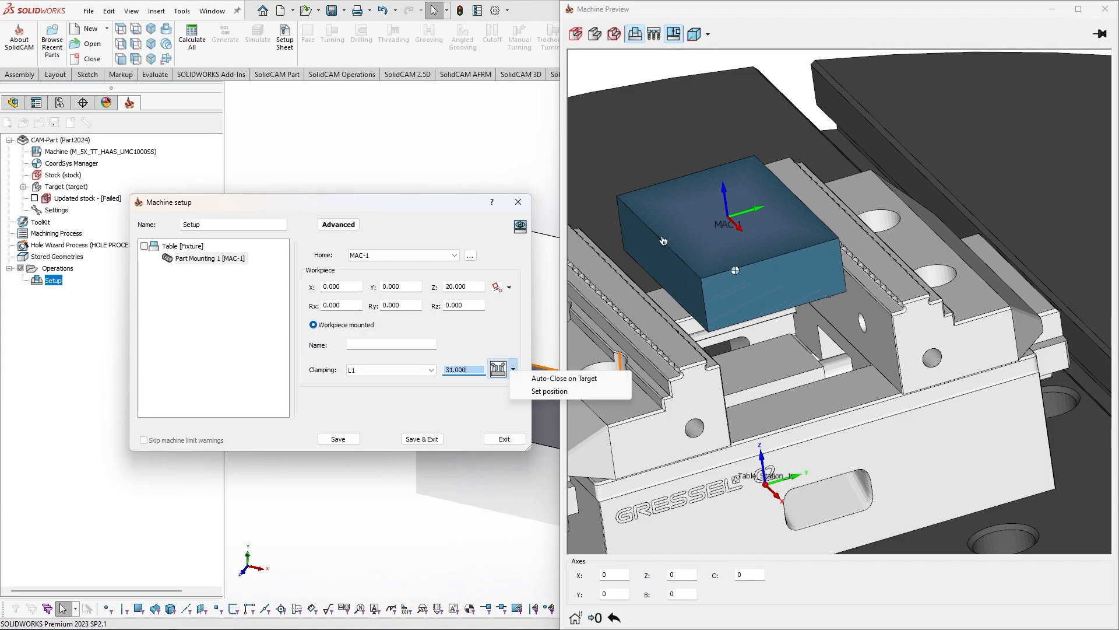
click(451, 397)
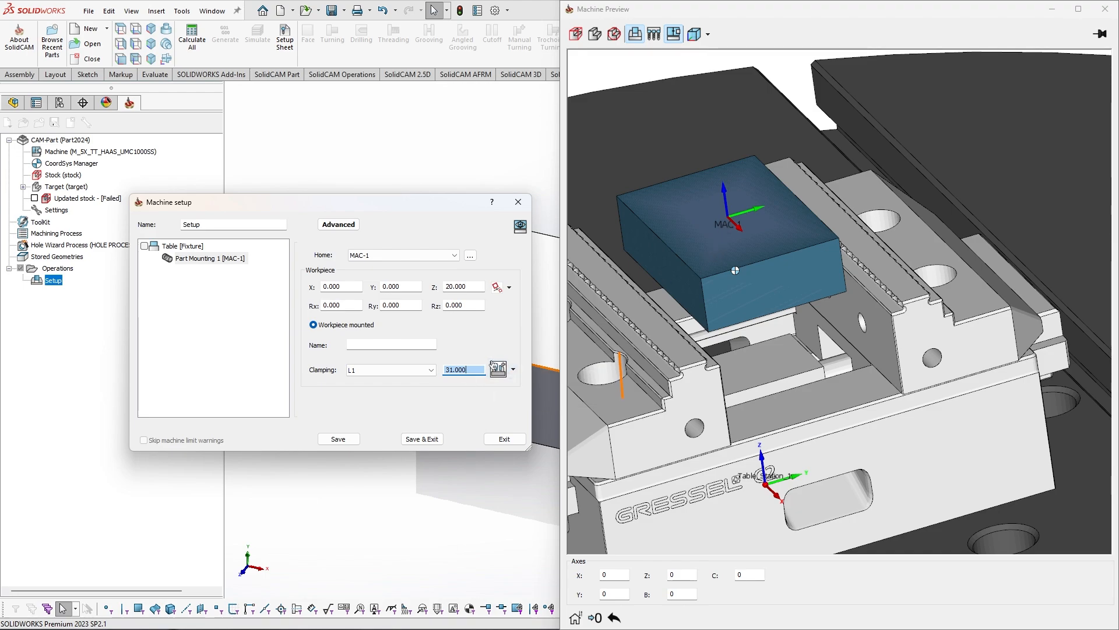
click(494, 368)
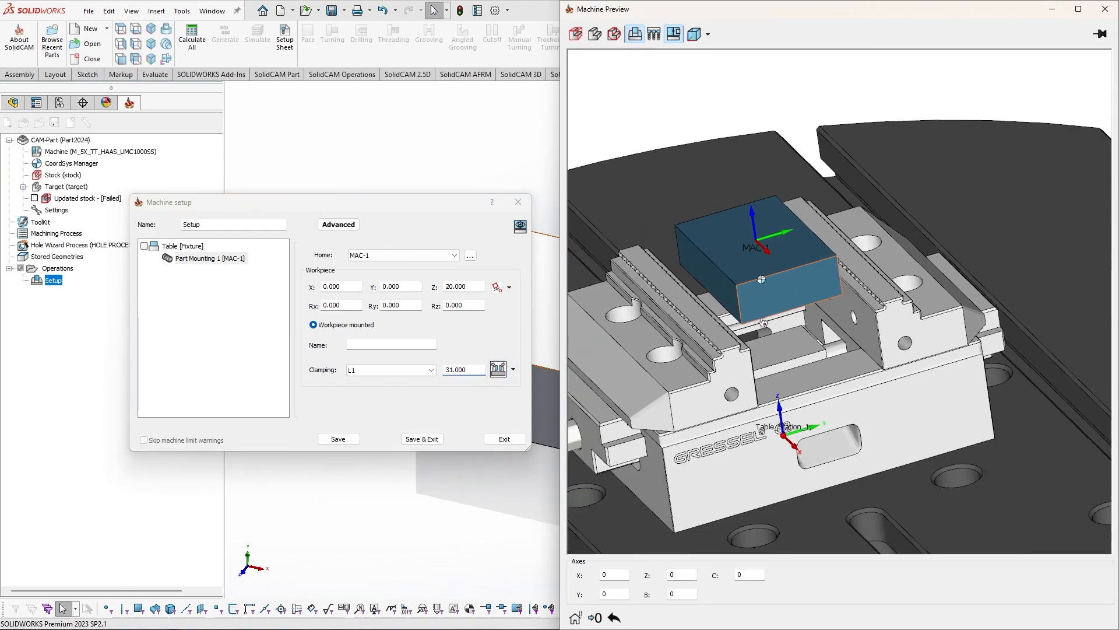
click(499, 372)
Examine up close how the workpiece's lower corner sits against the vise jaw step
scroll(753, 340, up, 5)
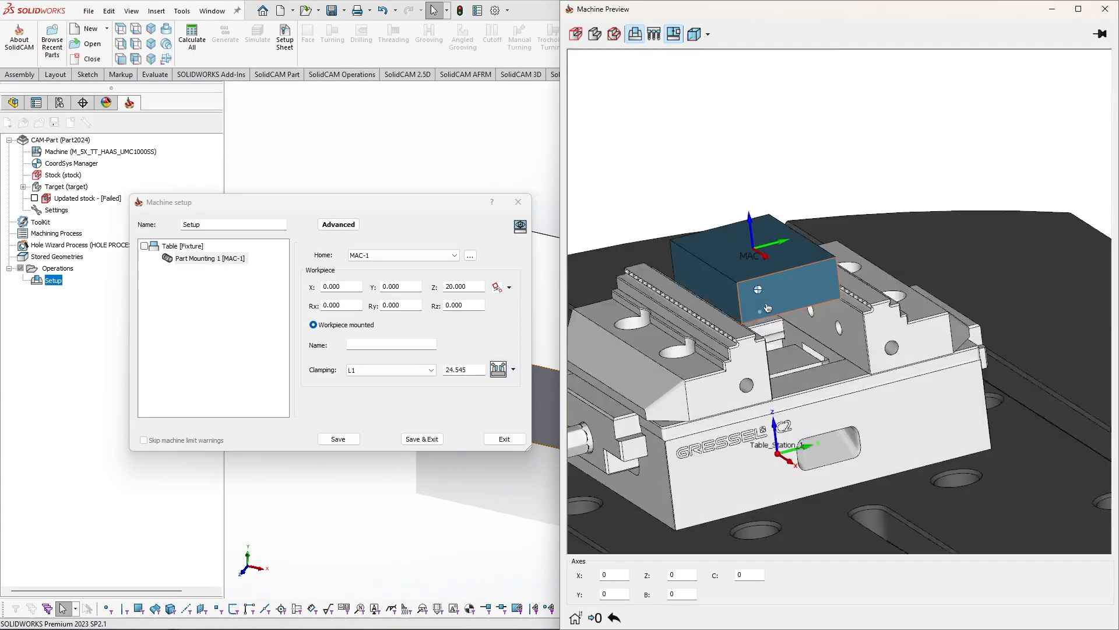
scroll(779, 318, up, 6)
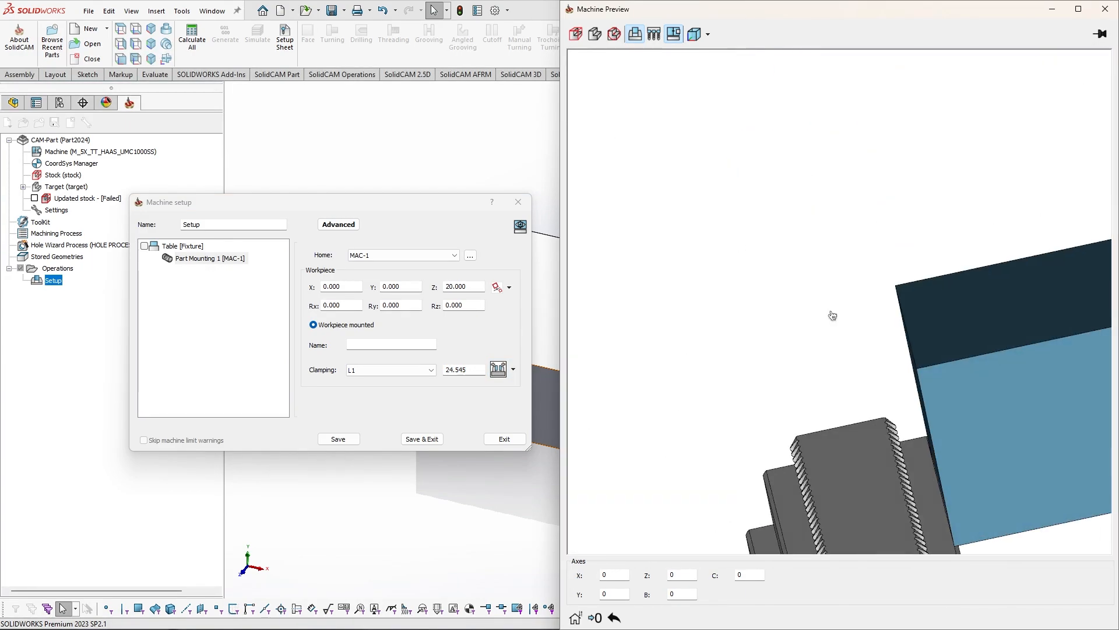
middle_drag(913, 398, 722, 217)
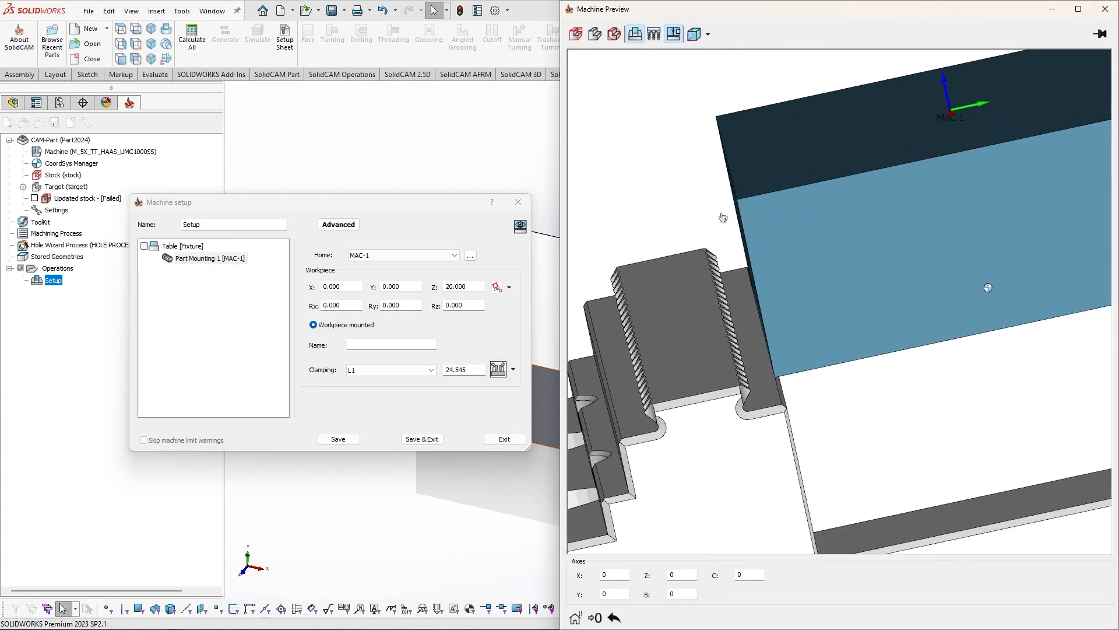
scroll(822, 392, up, 2)
middle_drag(822, 392, 806, 349)
scroll(806, 348, down, 4)
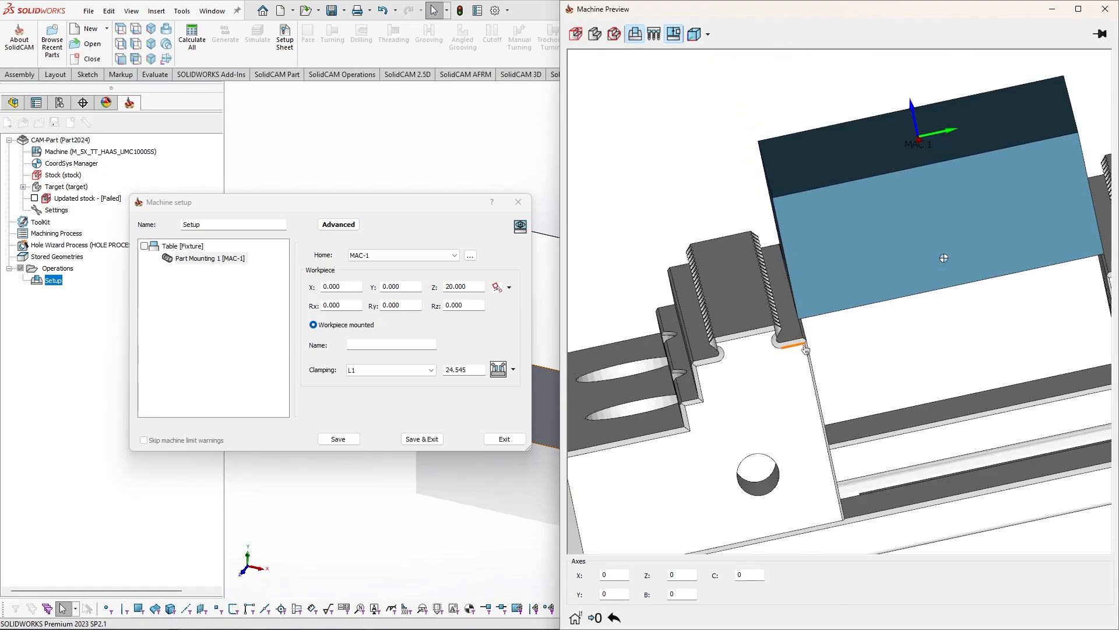
scroll(805, 348, up, 5)
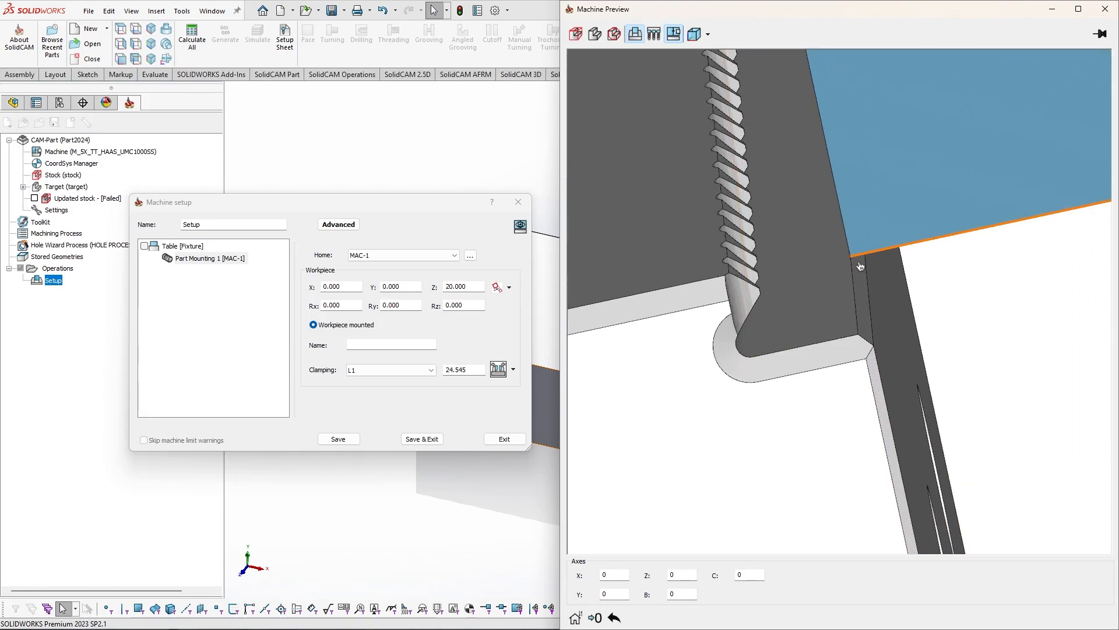
middle_drag(860, 266, 859, 260)
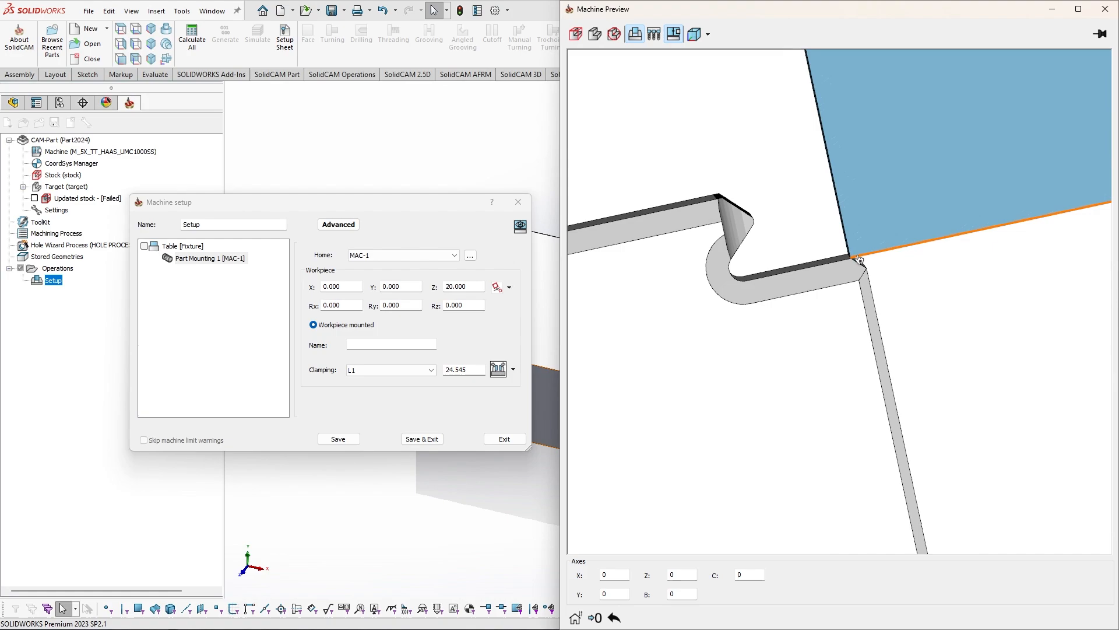
Try a workpiece Z offset of 20.1 and auto-close the jaws on the raised part
double_click(471, 286)
scroll(472, 288, up, 1)
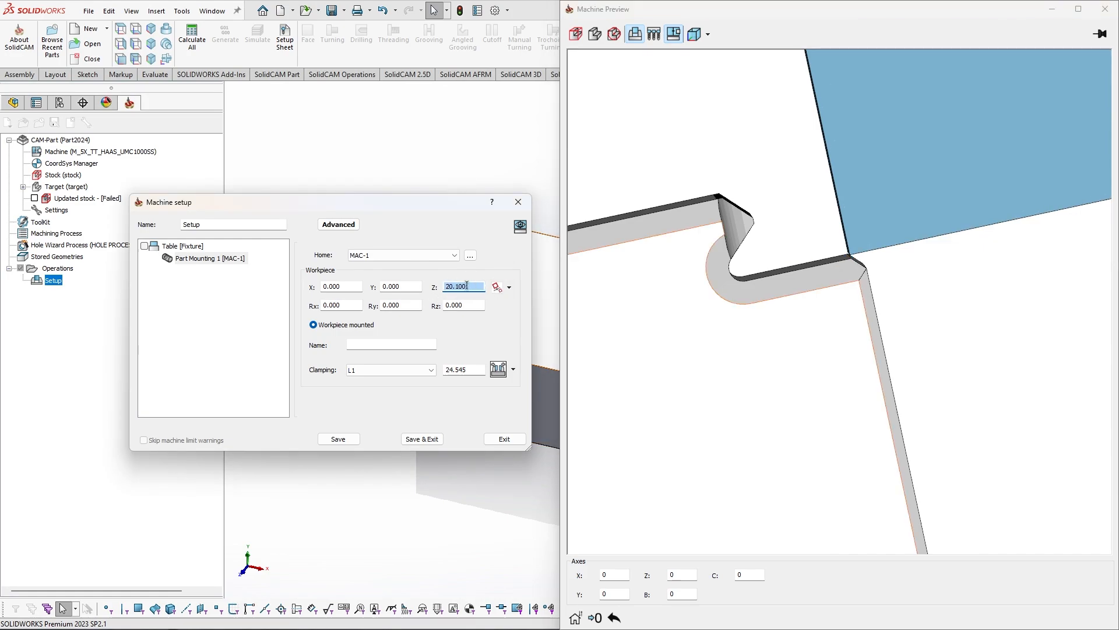
scroll(799, 270, down, 3)
middle_drag(800, 270, 810, 275)
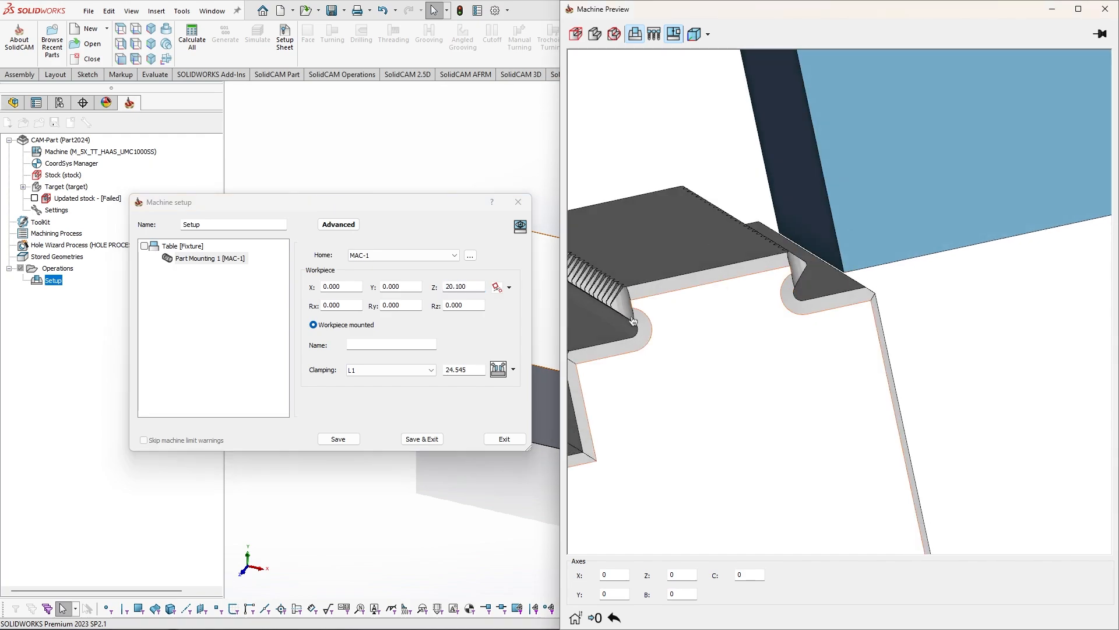
click(498, 370)
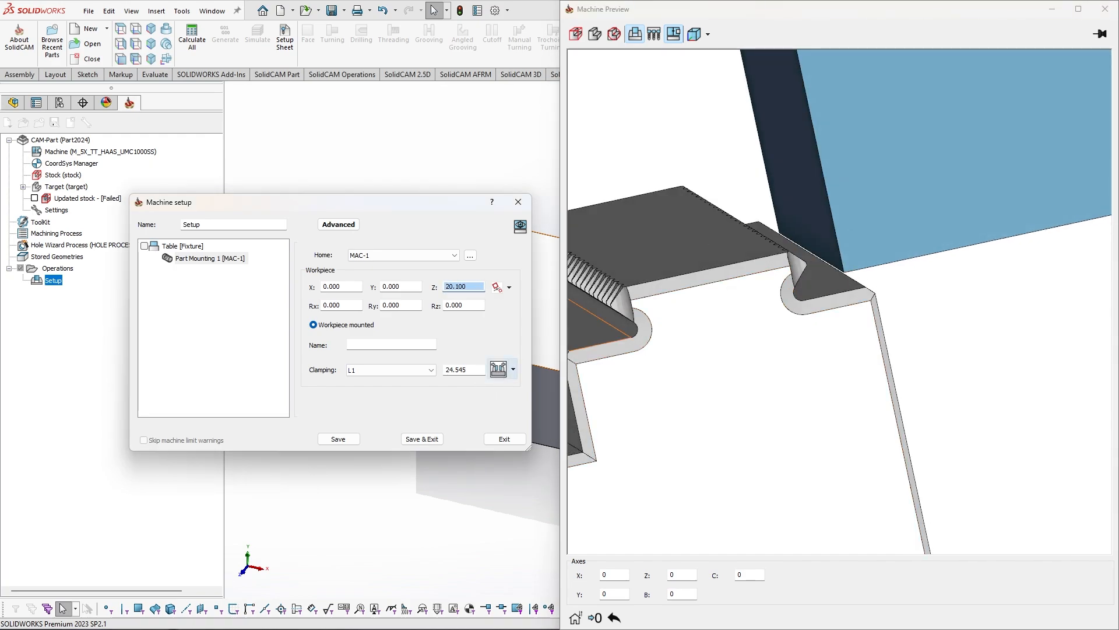
Set the workpiece Z offset back to 20 and auto-close the jaws on the part again
click(457, 290)
text(20)
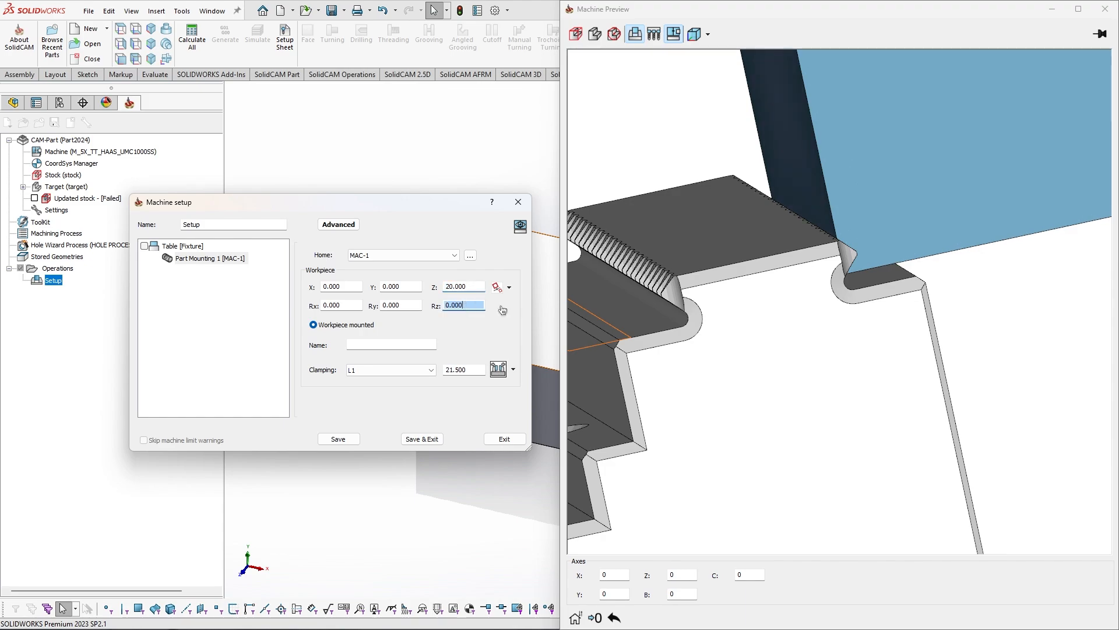
click(465, 306)
click(495, 371)
scroll(920, 307, down, 5)
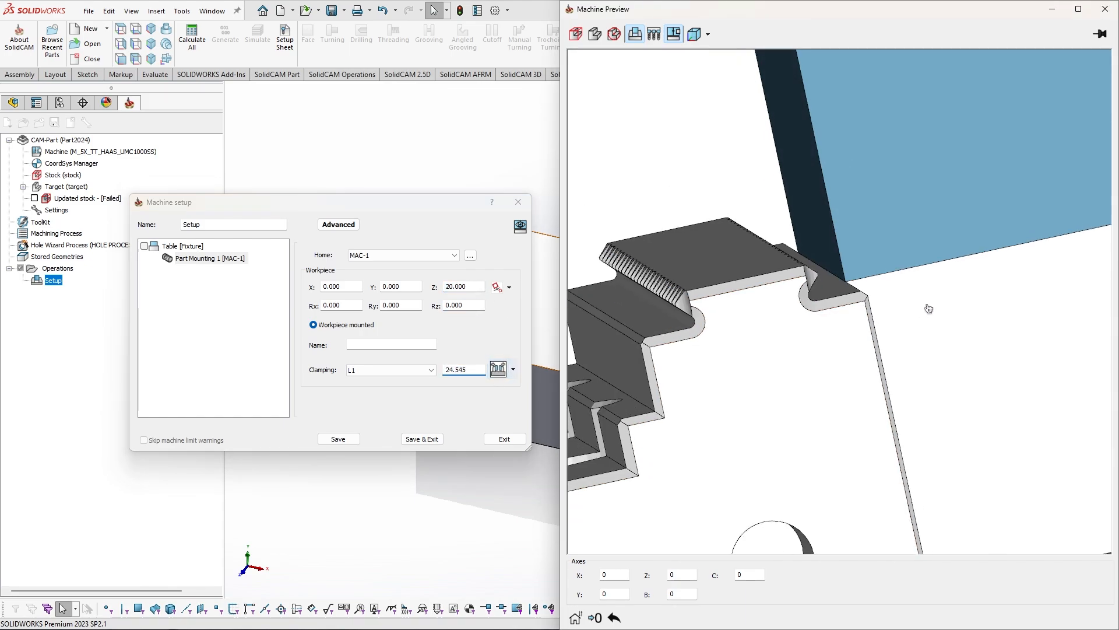
Set the L1 clamp position manually by matching a vertex on the jaw's serrated edge to the workpiece's facing side with a coincident match
scroll(870, 309, down, 3)
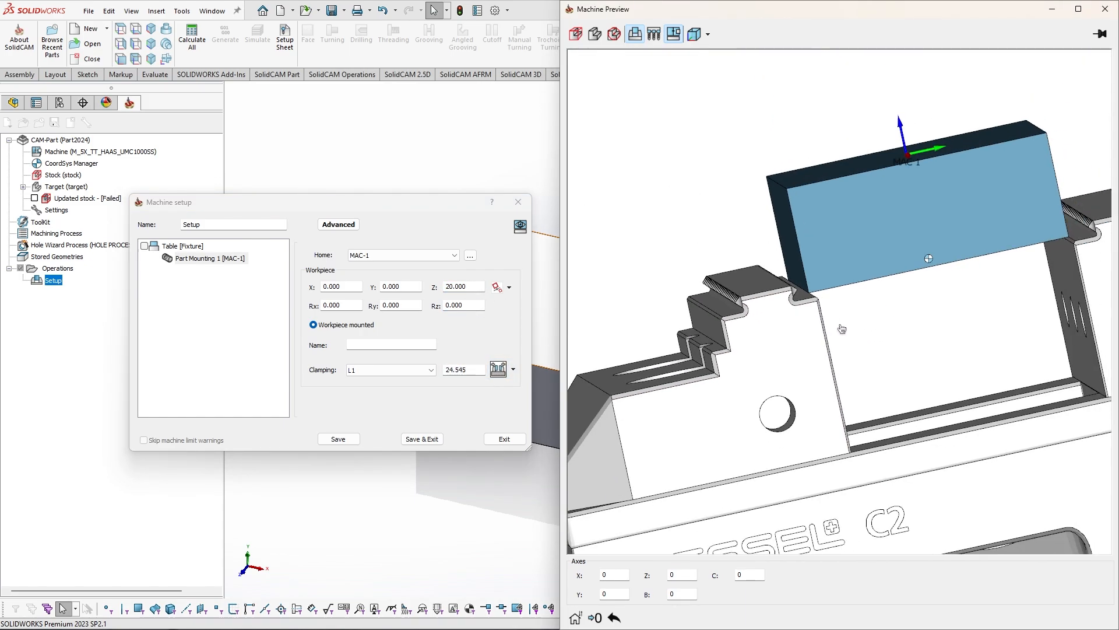
scroll(779, 284, down, 1)
middle_drag(779, 284, 811, 299)
scroll(811, 221, down, 3)
ctrl+middle_drag(810, 216, 860, 321)
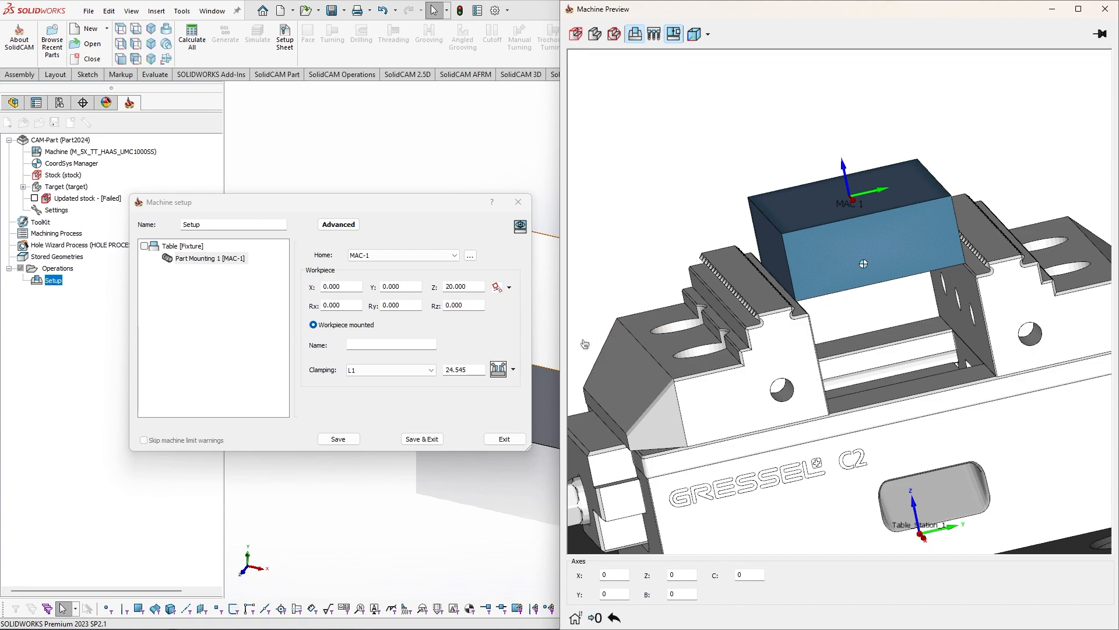
click(514, 370)
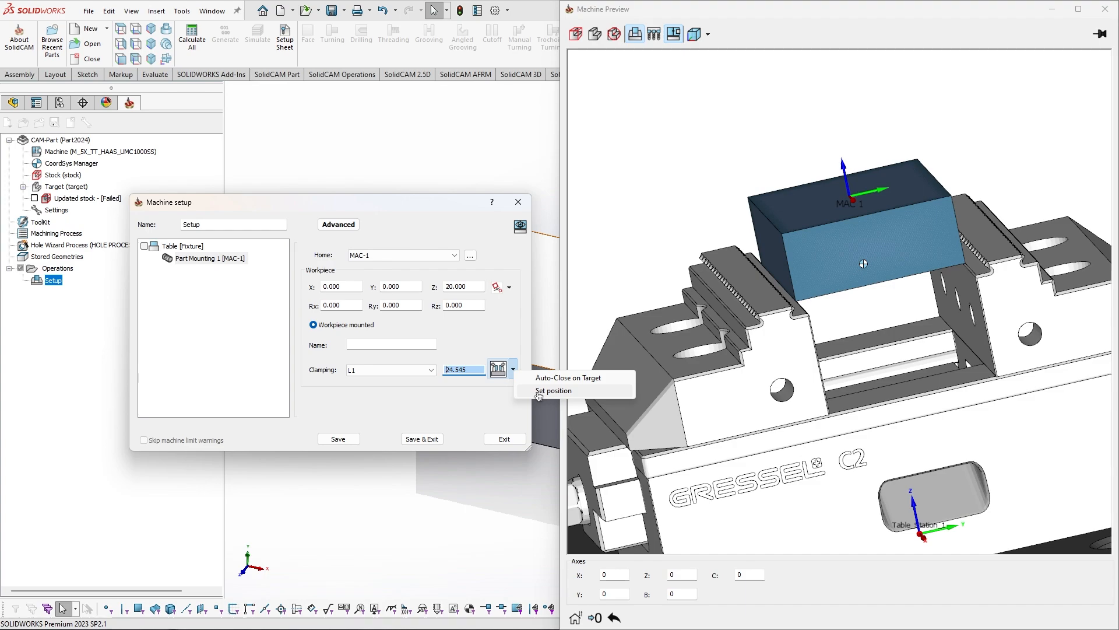
click(553, 391)
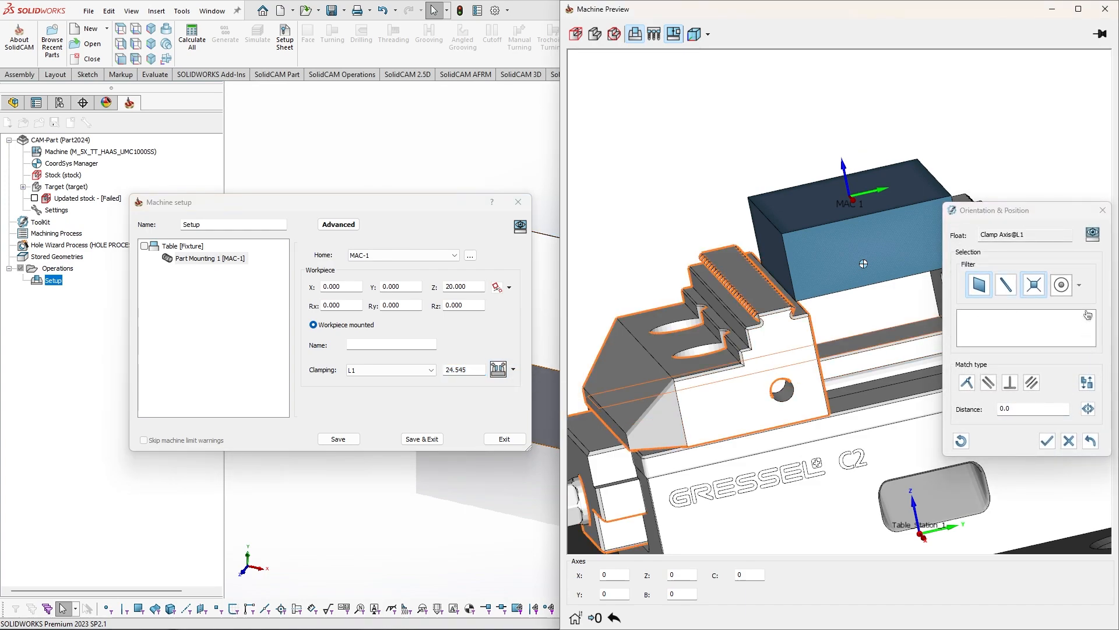
click(1026, 216)
scroll(813, 253, down, 3)
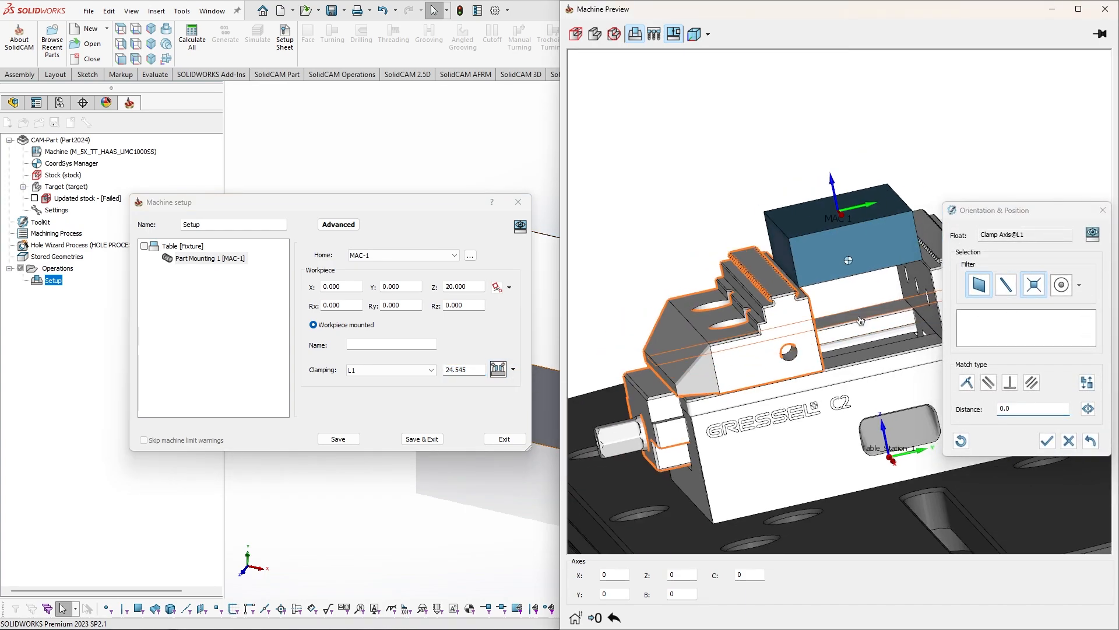
middle_drag(813, 254, 828, 274)
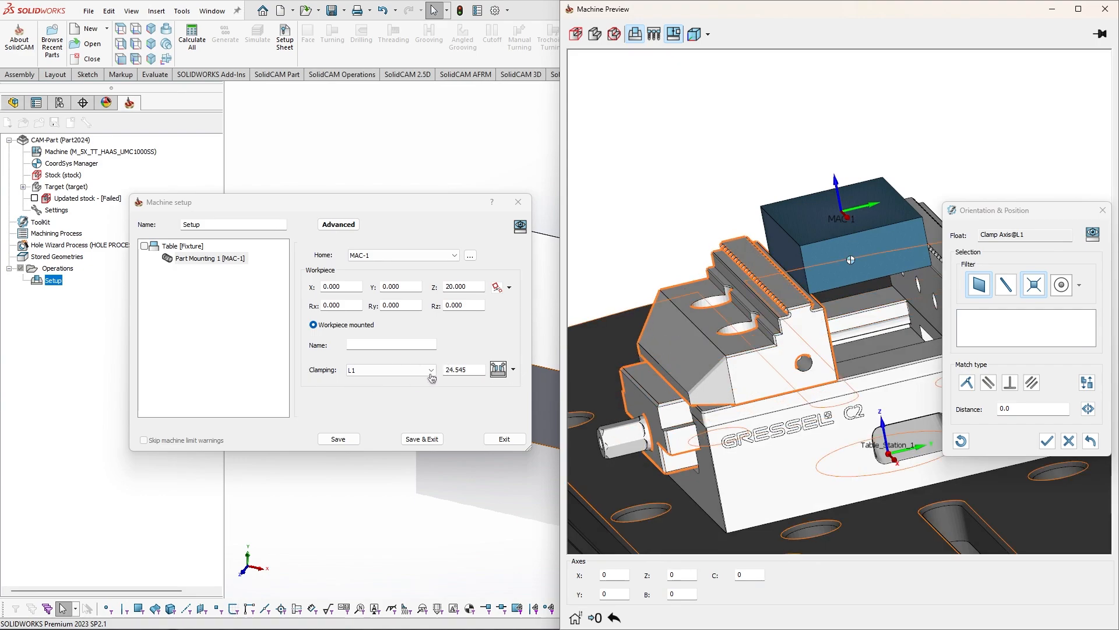
click(1027, 342)
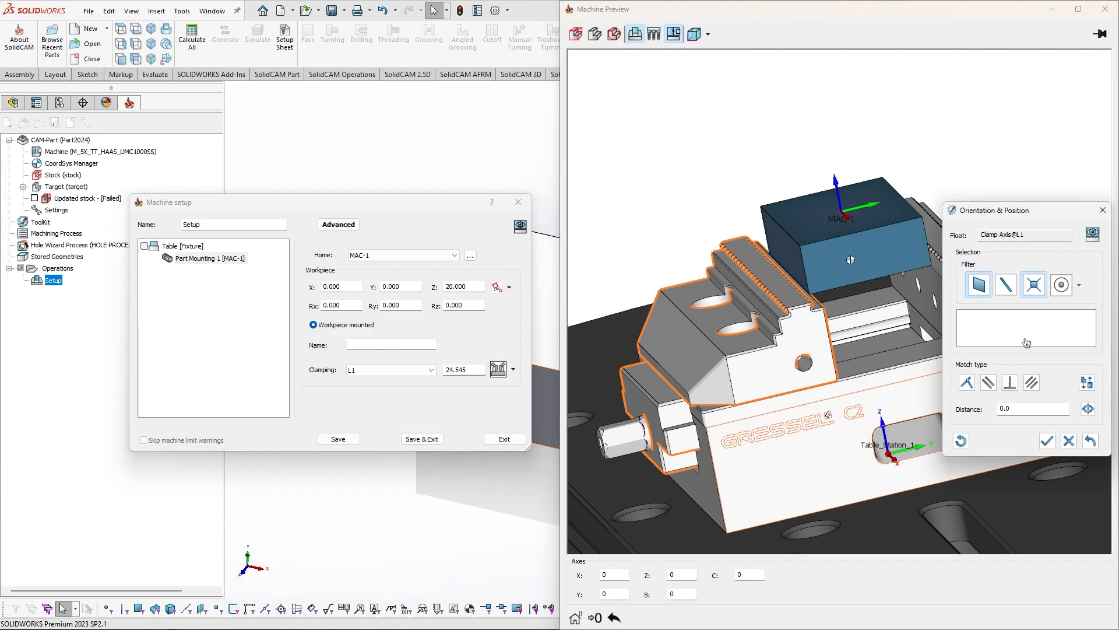
scroll(752, 262, up, 5)
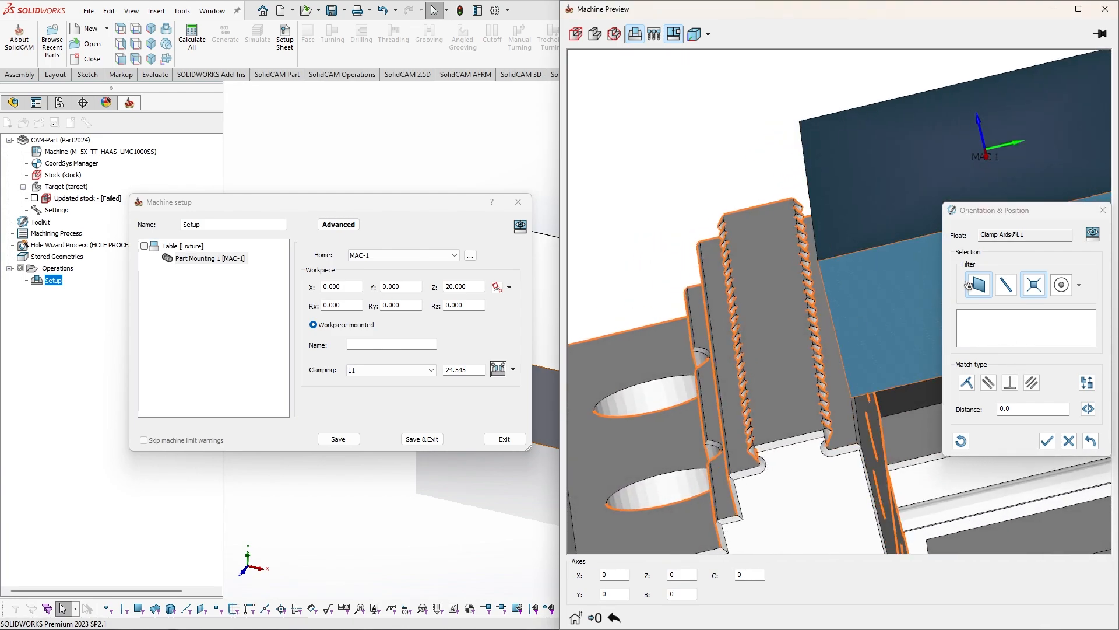
click(1042, 286)
click(823, 332)
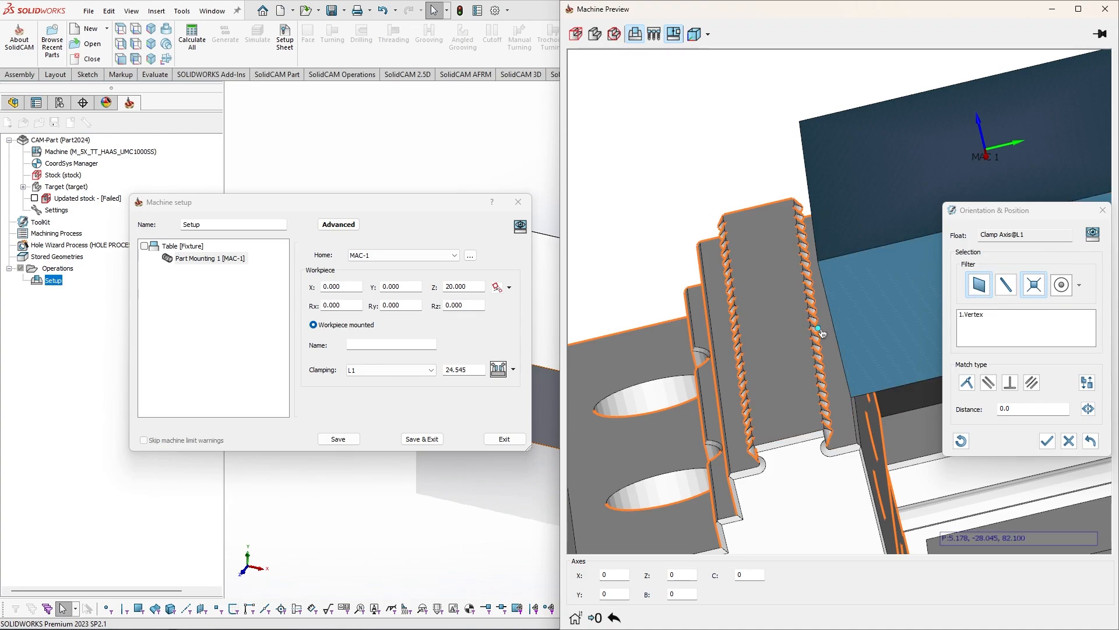
click(858, 341)
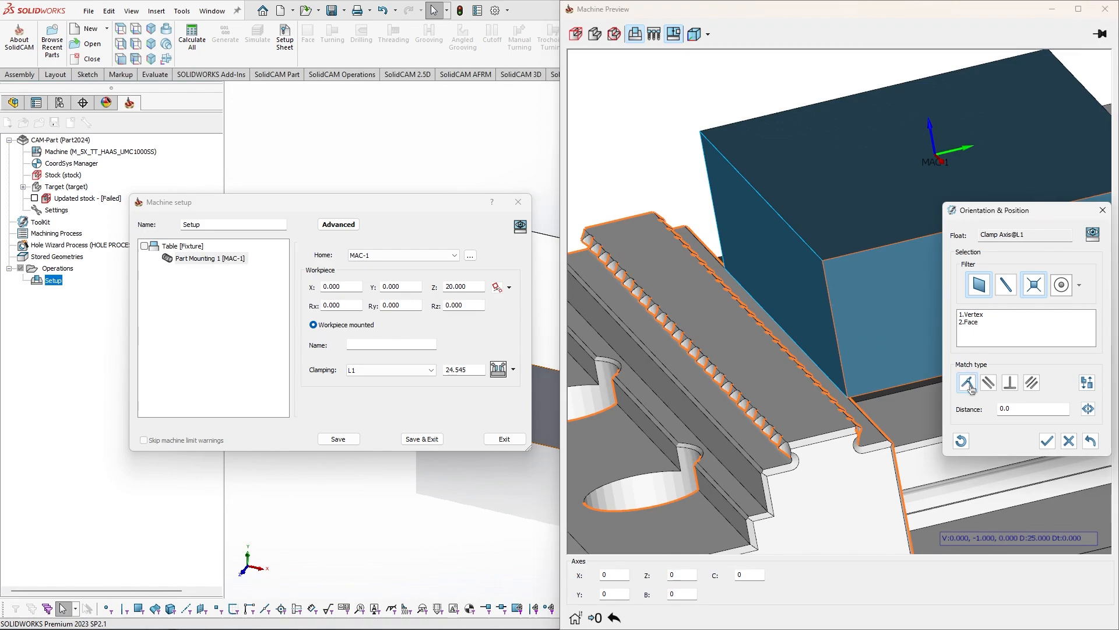
click(1048, 440)
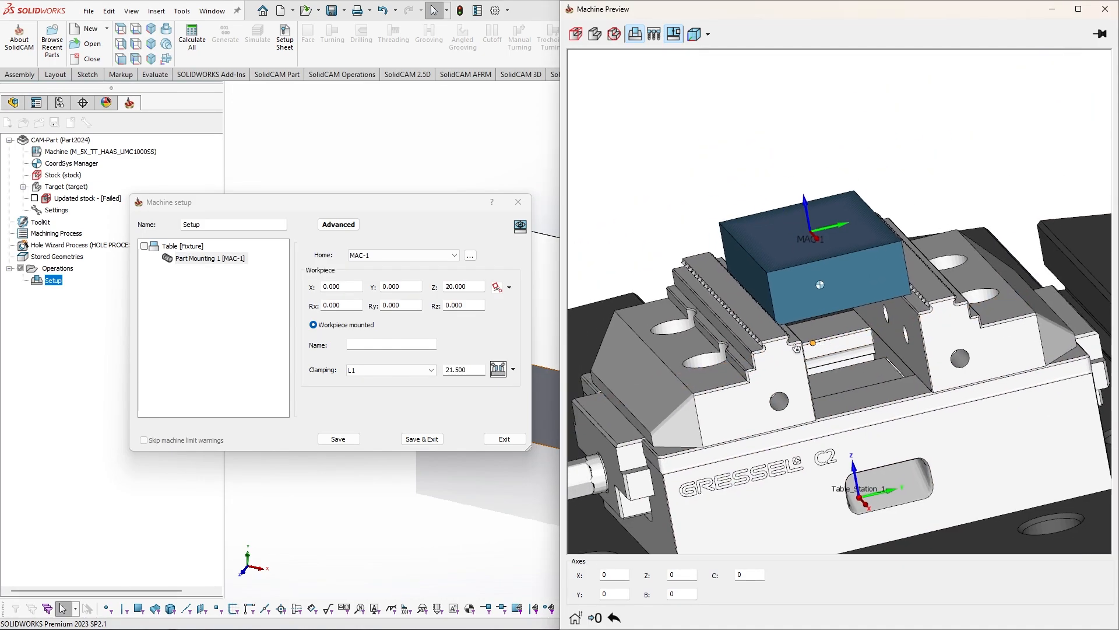
Open the table fixture's definition, reverse the orientation of the Gressel C2 jaws, check it in the tool viewer, and apply it to the setup
click(183, 246)
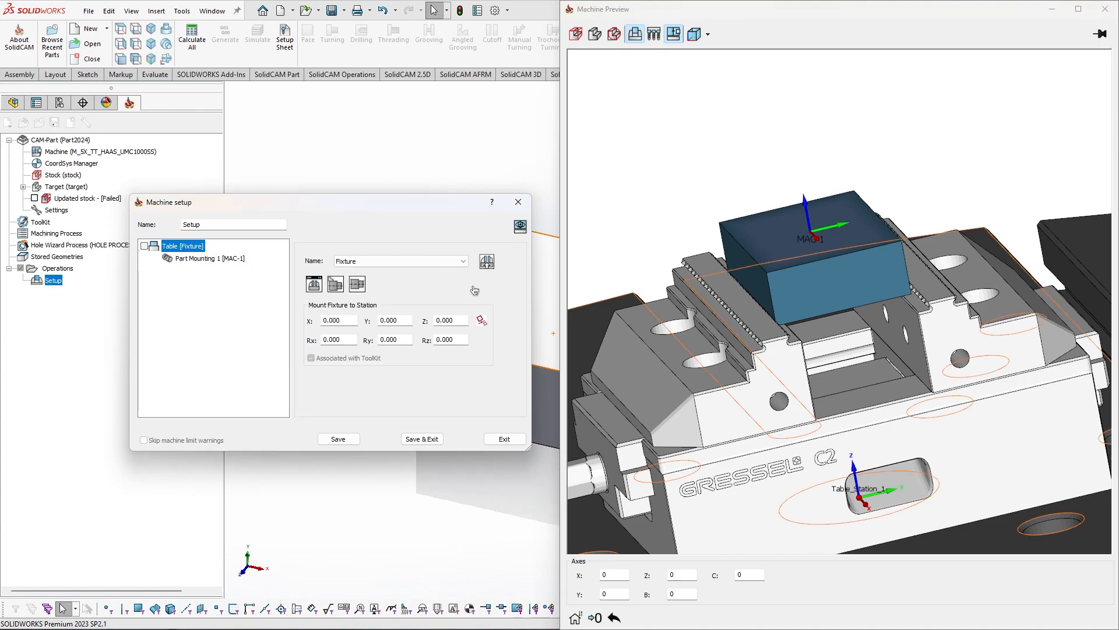
click(488, 262)
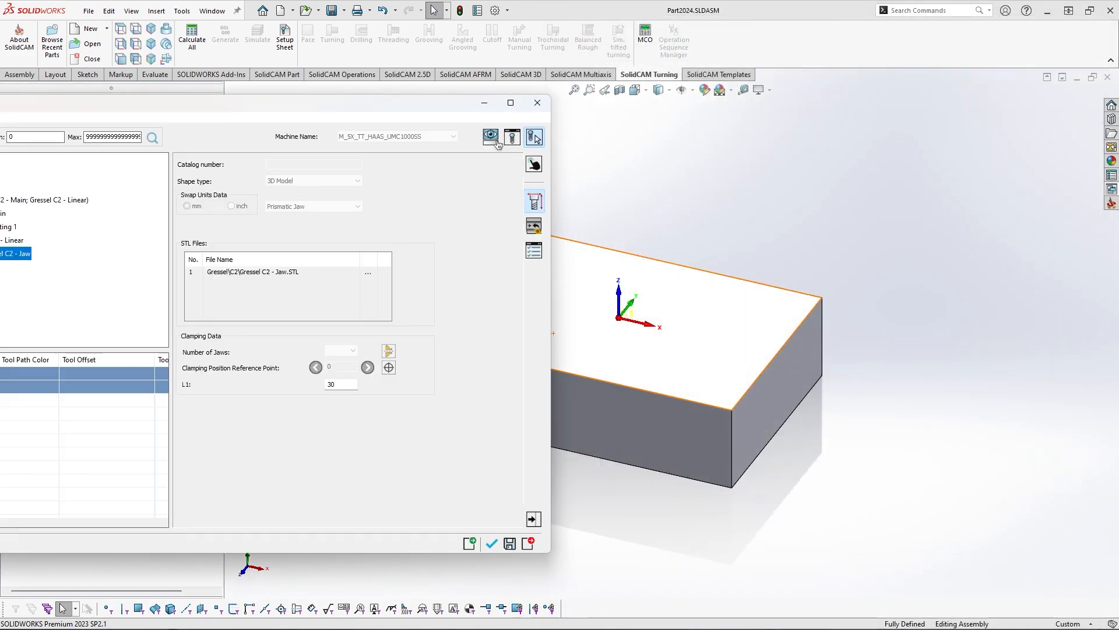
click(523, 148)
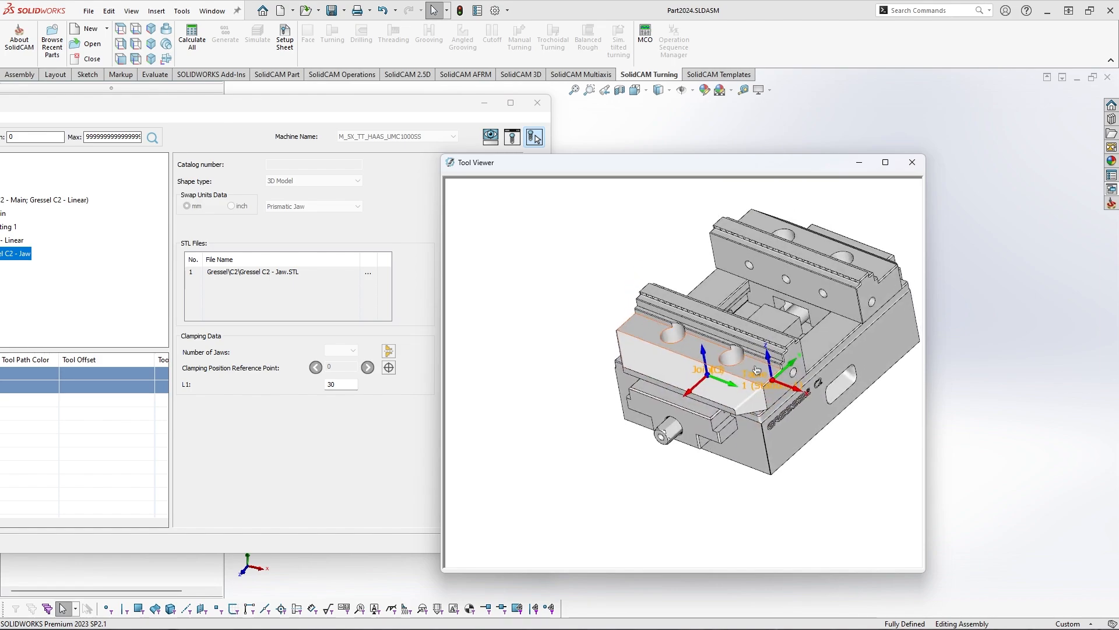
drag(583, 172, 594, 173)
drag(390, 110, 458, 109)
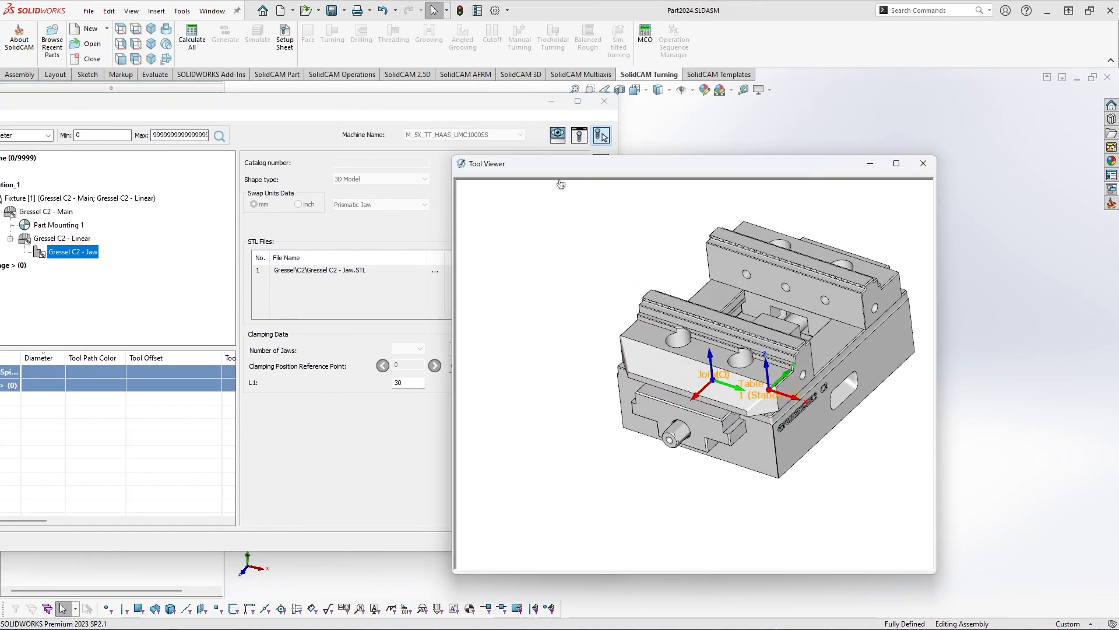
drag(560, 166, 658, 172)
click(458, 352)
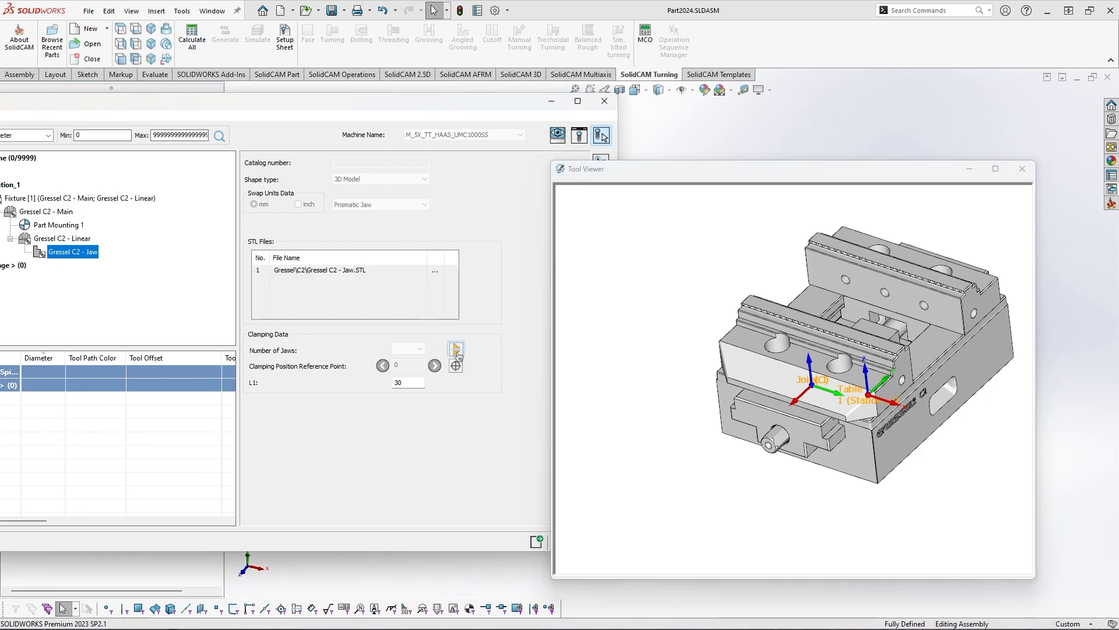
middle_drag(857, 274, 912, 310)
click(1023, 169)
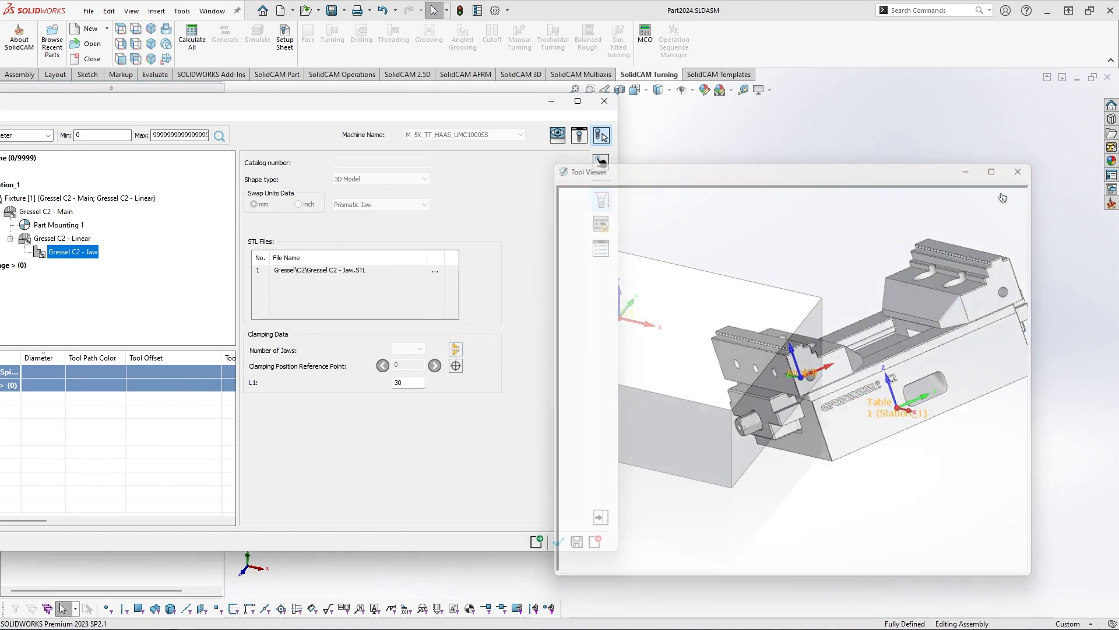
click(558, 543)
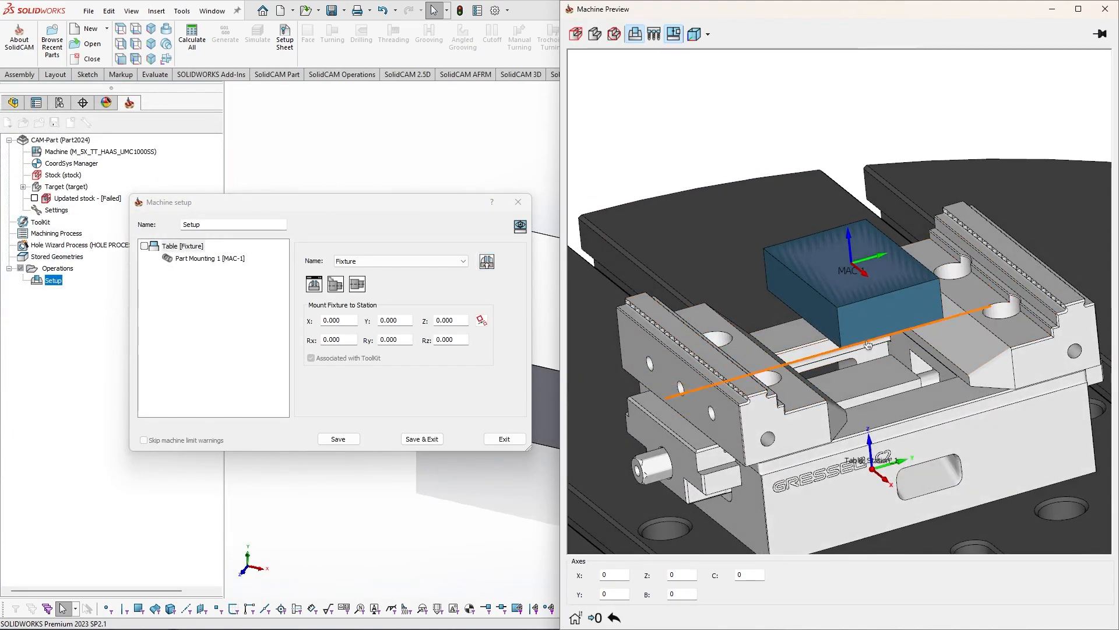
Set the workpiece's Rz rotation to 90 and auto-close the L1 clamping jaws on it
middle_drag(794, 363, 805, 379)
click(208, 259)
double_click(477, 305)
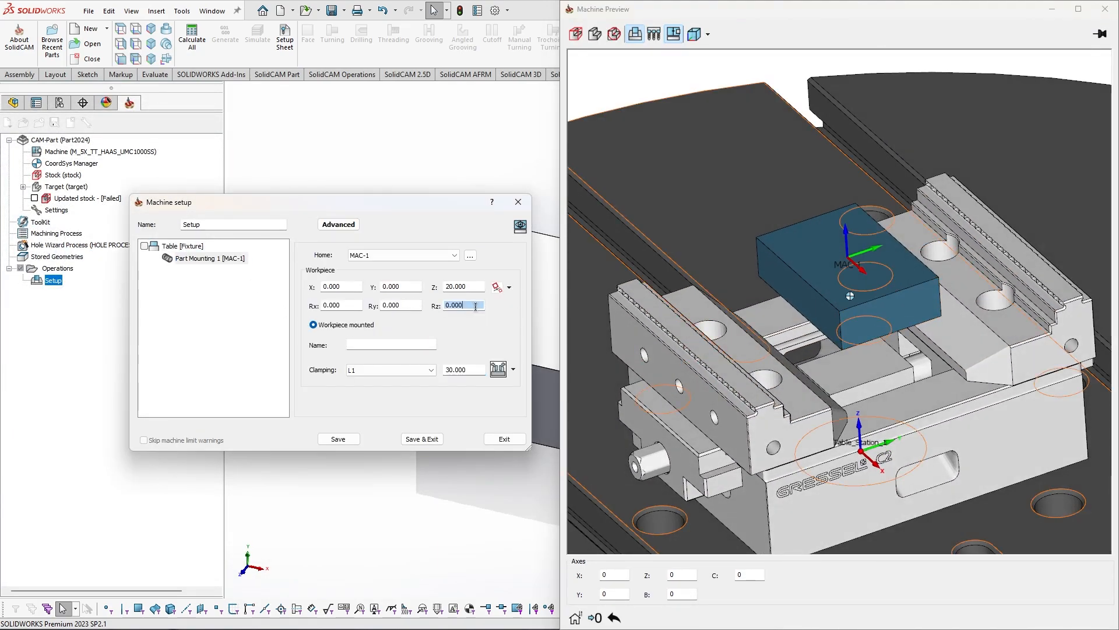
text(90)
key(Return)
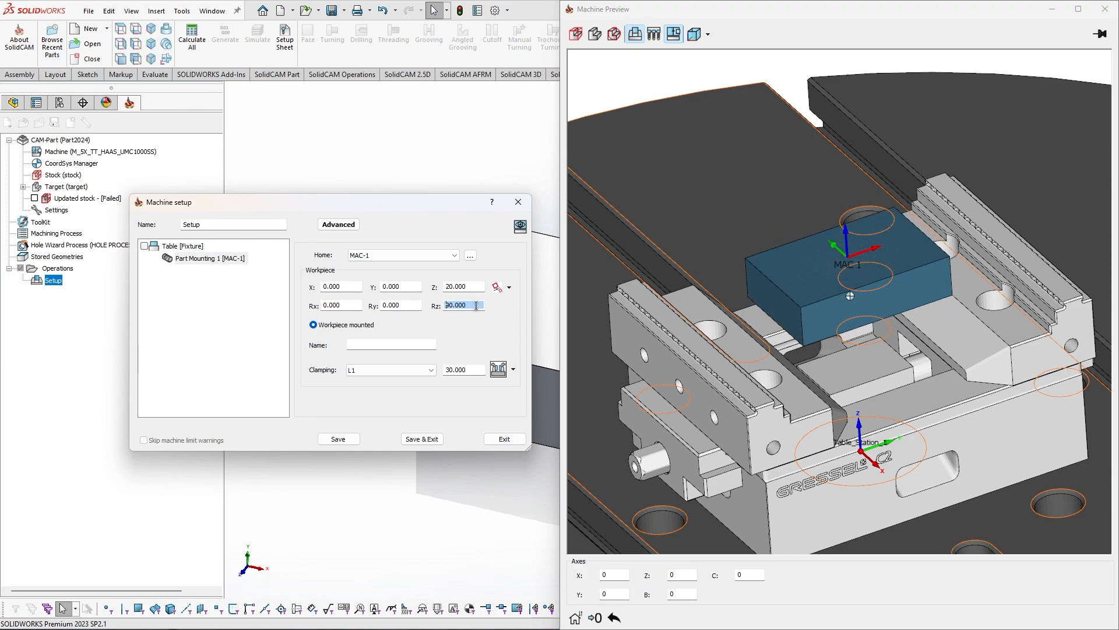
click(499, 370)
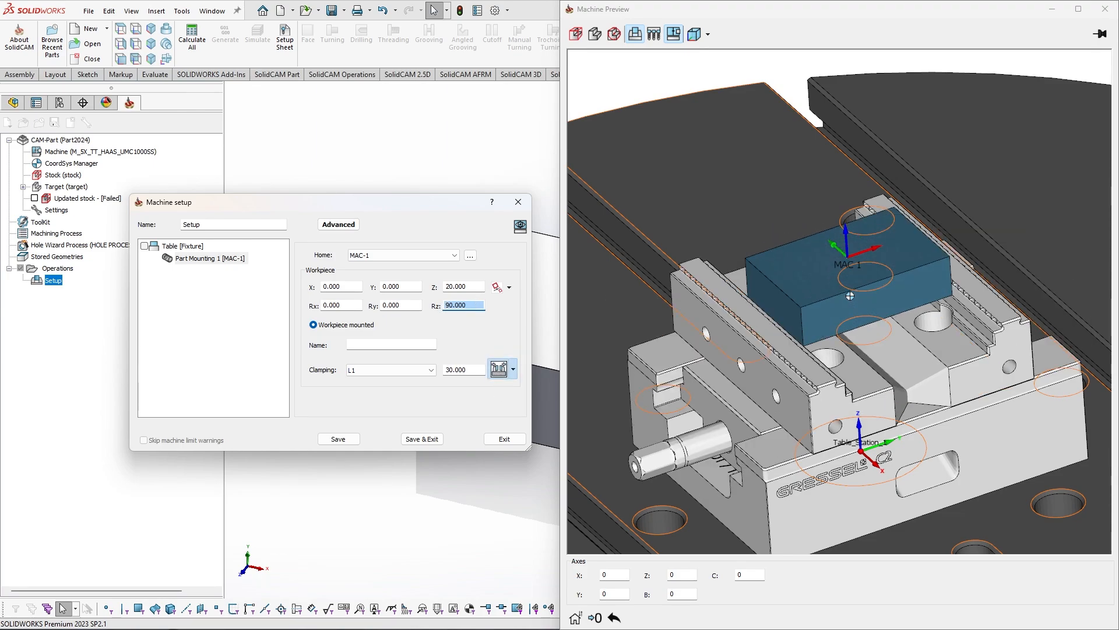
middle_drag(857, 397, 818, 358)
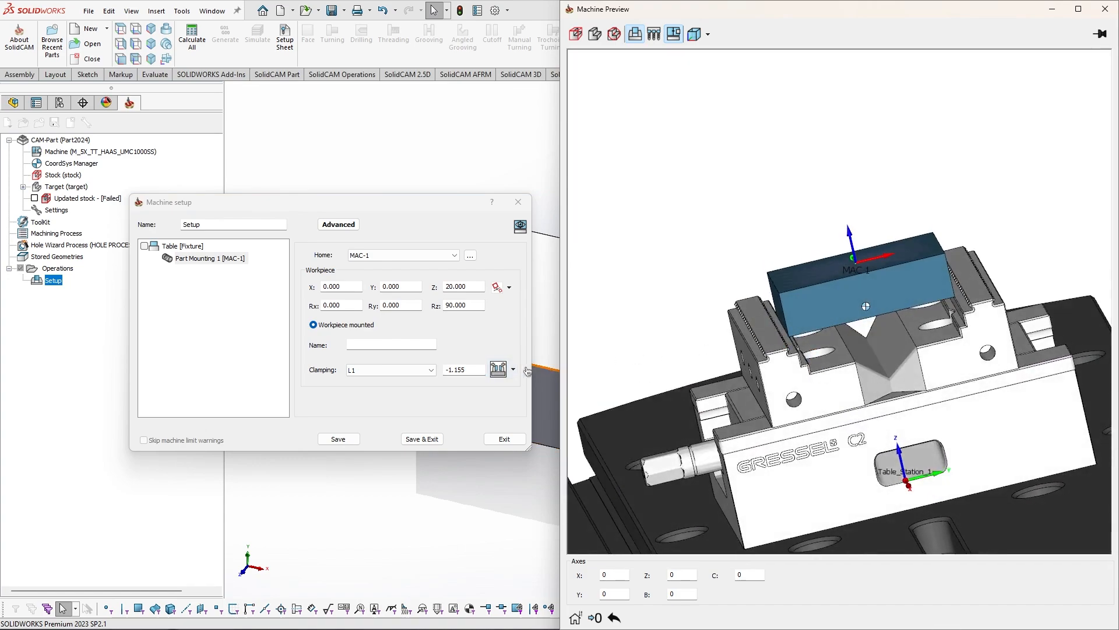
Lower the workpiece Z offset to 18 and auto-close the jaws on the part
click(467, 287)
scroll(469, 285, down, 1)
scroll(469, 286, down, 1)
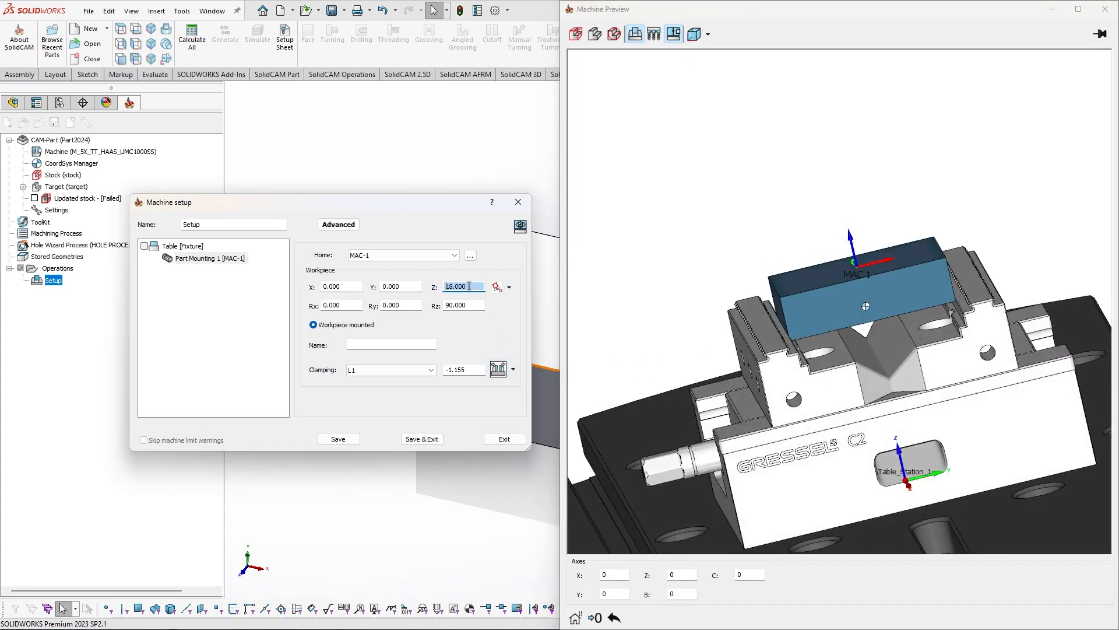
click(499, 370)
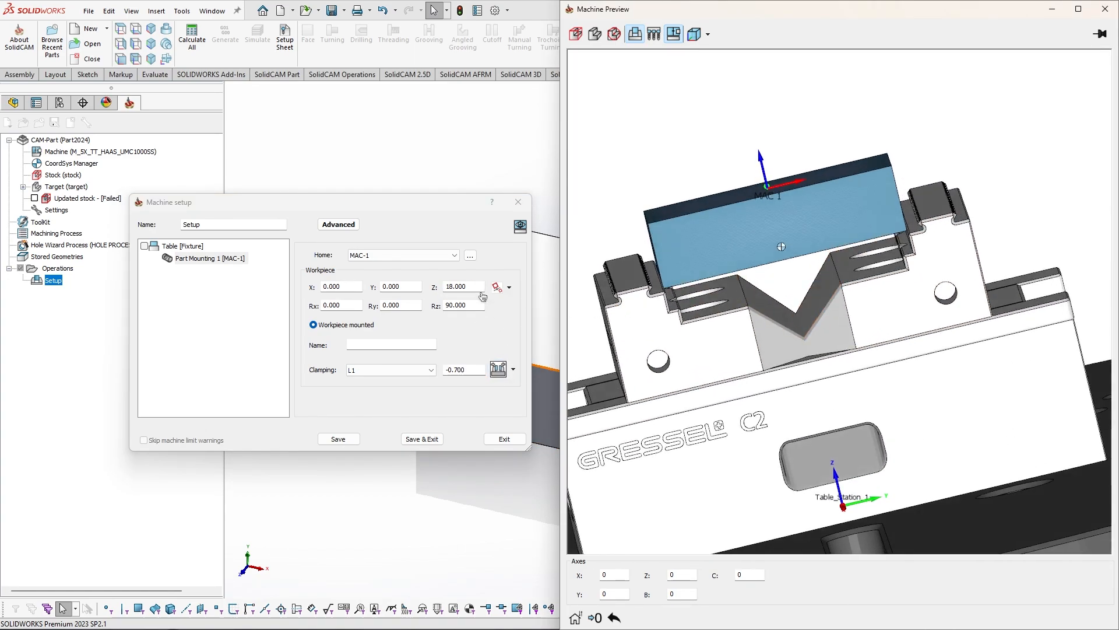
Seat the workpiece's bottom face on the jaw's step face using a coincident match with distance 0
click(497, 286)
middle_drag(746, 320, 718, 306)
click(767, 262)
click(682, 271)
click(968, 385)
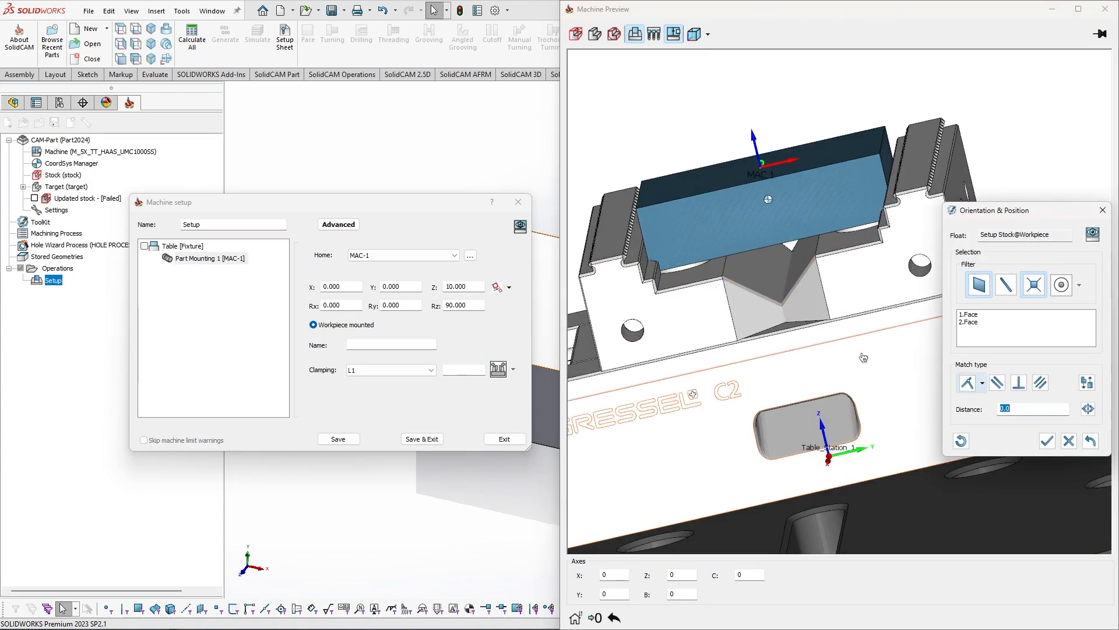
click(1046, 442)
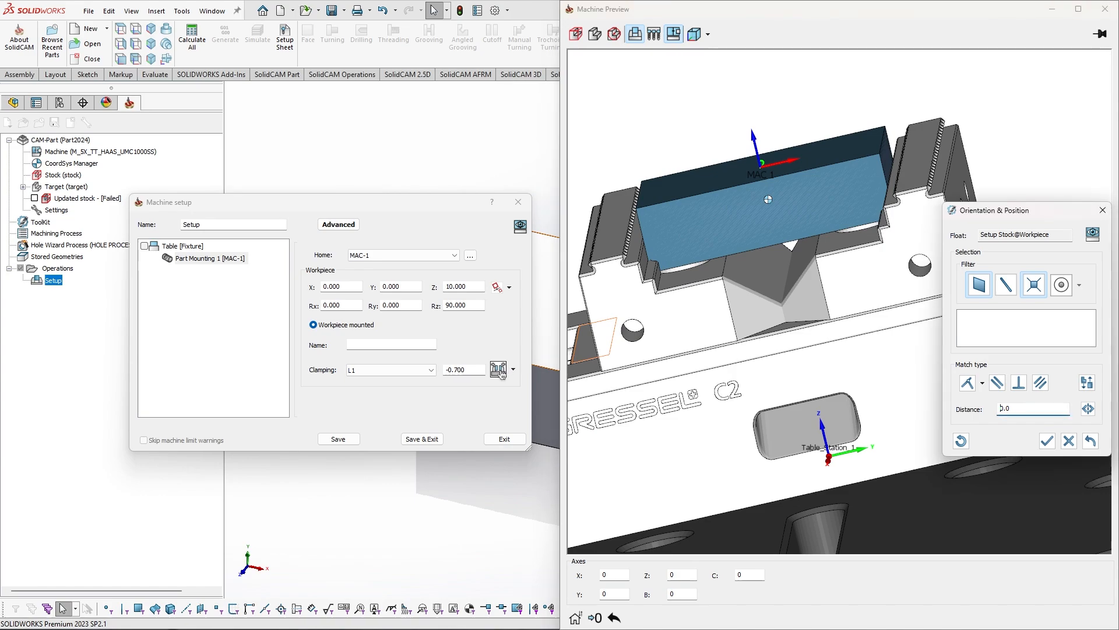
click(1047, 440)
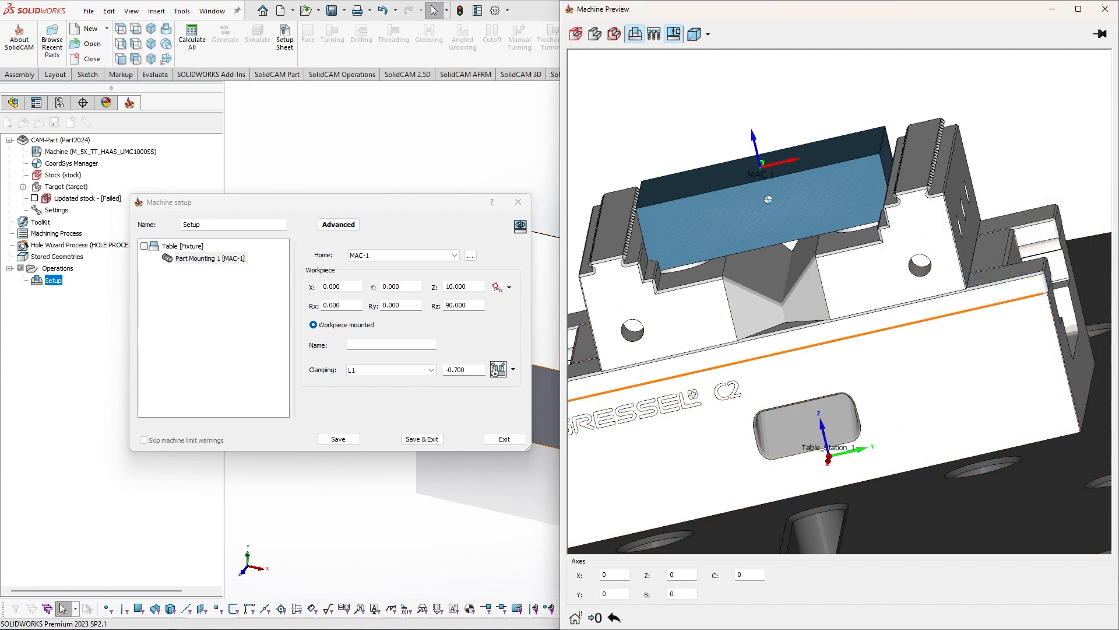
Auto-close the L1 jaws on the newly seated workpiece and check the clamping from above
click(496, 369)
middle_drag(704, 317, 844, 299)
scroll(701, 292, down, 1)
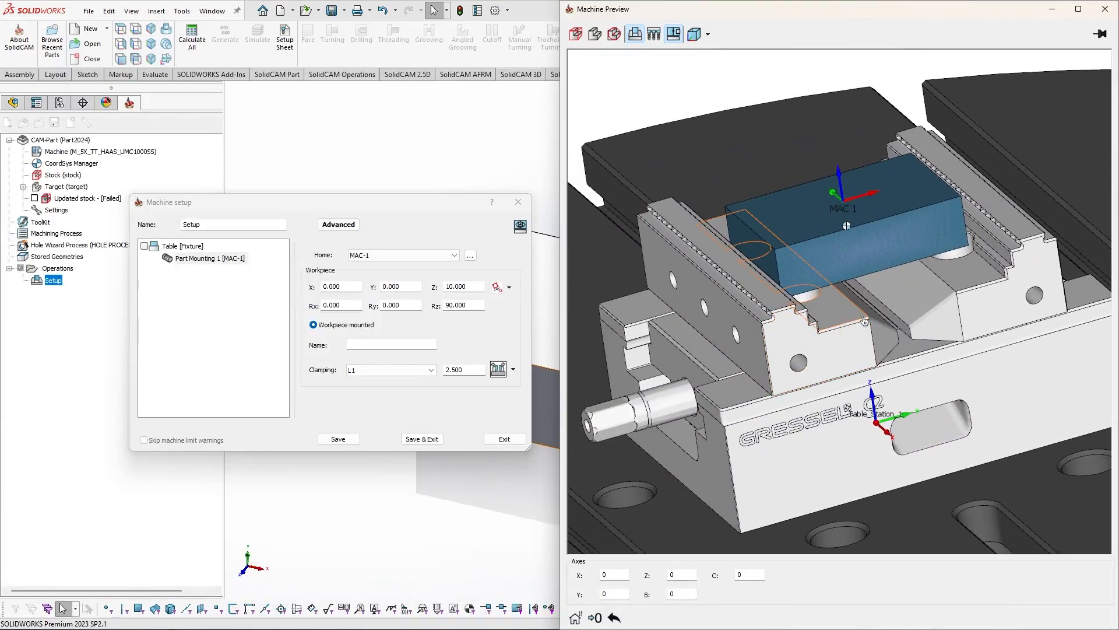
scroll(844, 299, down, 1)
Reopen the table fixture's definition and break the Gressel C2 - Jaw's link to the Gressel library so its mounting data can be edited
click(201, 246)
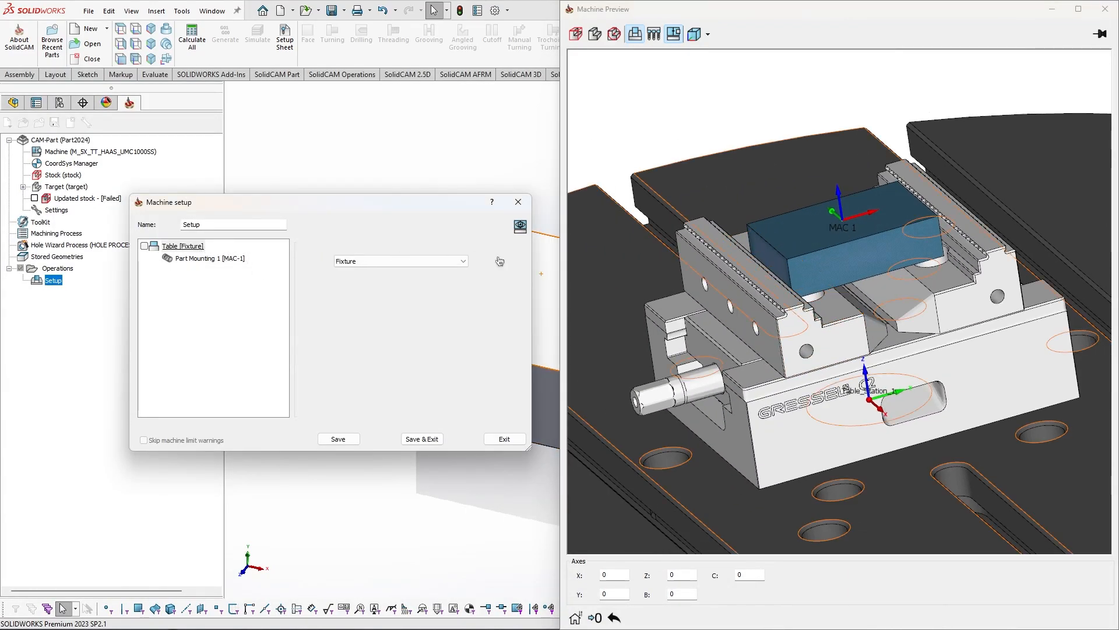
click(494, 264)
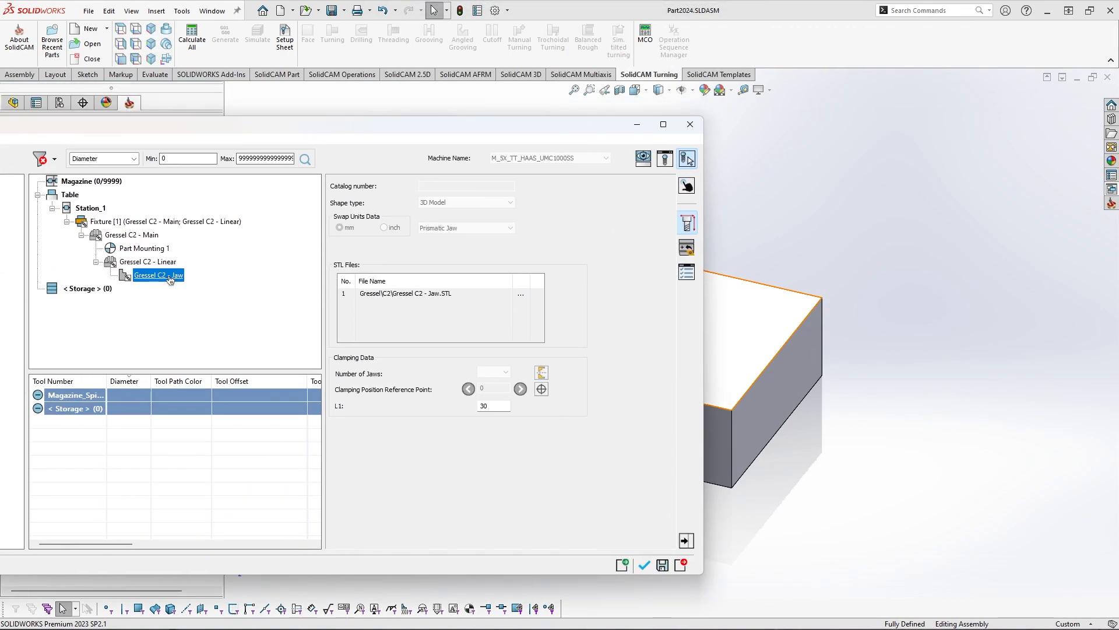
click(691, 252)
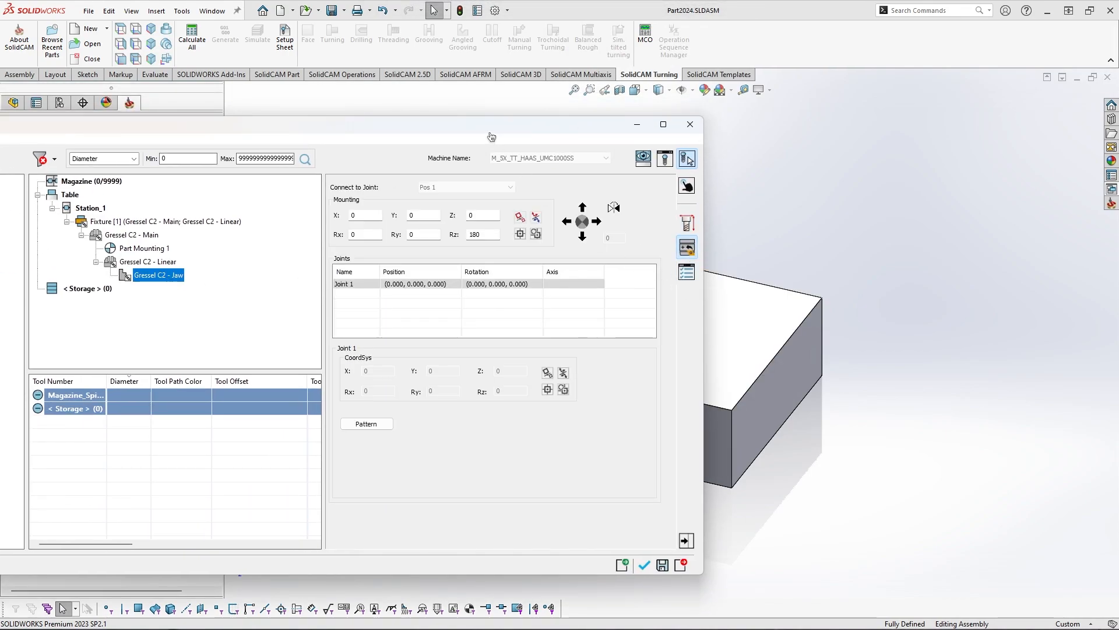
drag(489, 133, 624, 123)
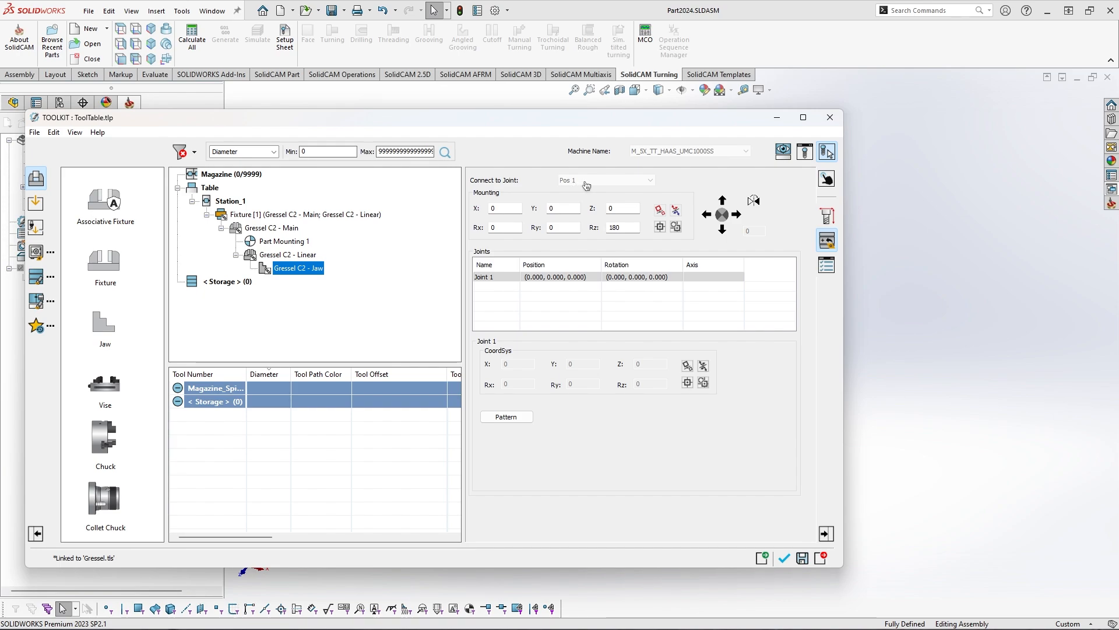
right_click(270, 271)
click(301, 445)
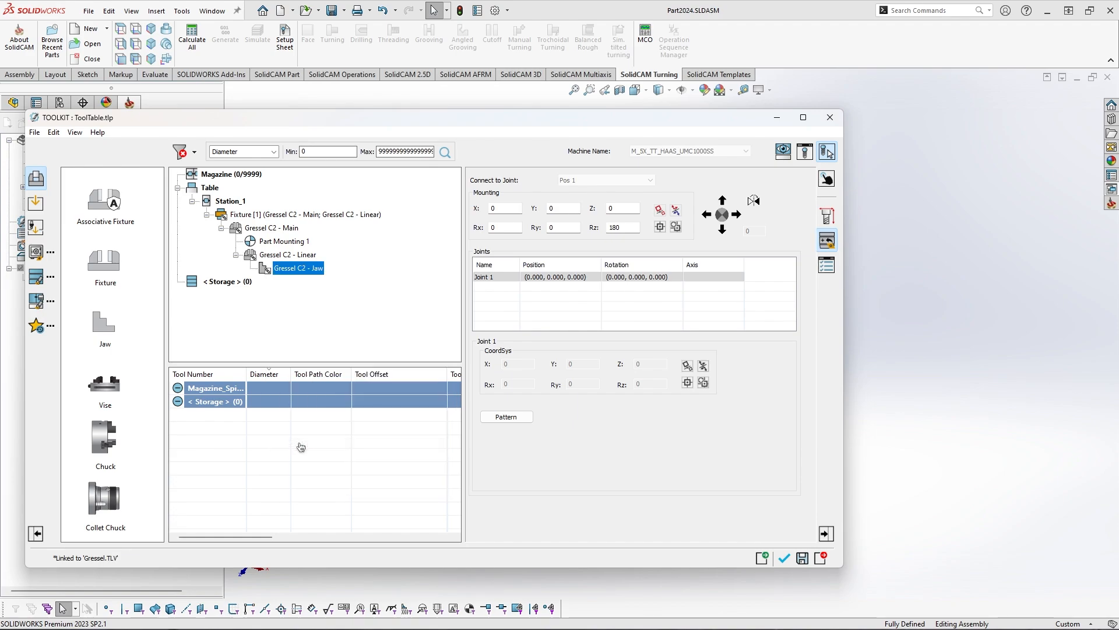
right_click(272, 272)
click(299, 442)
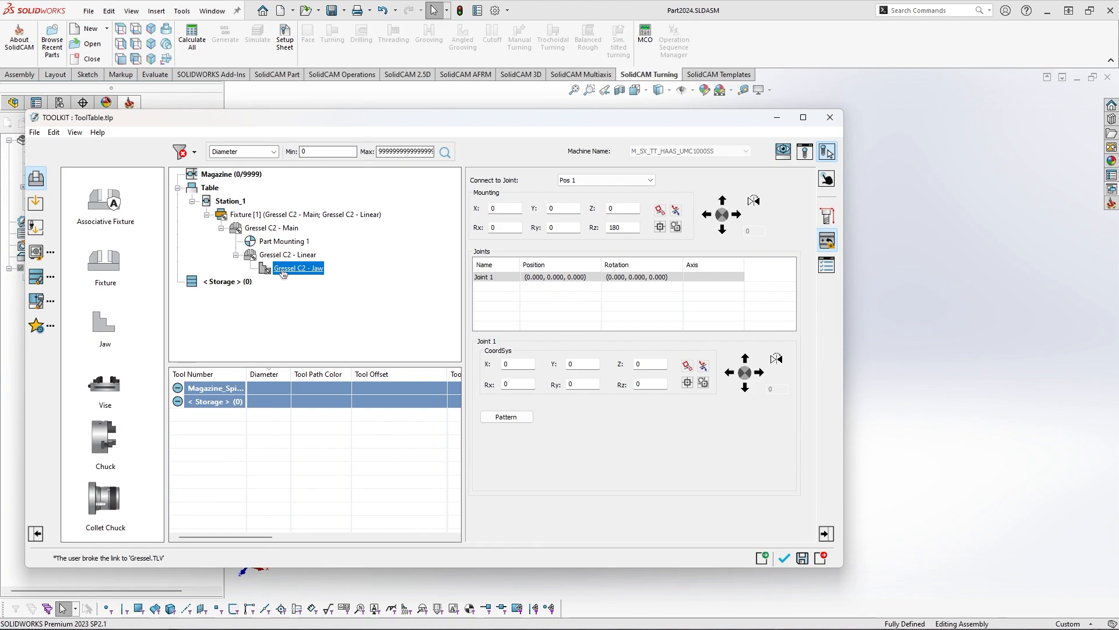
click(578, 187)
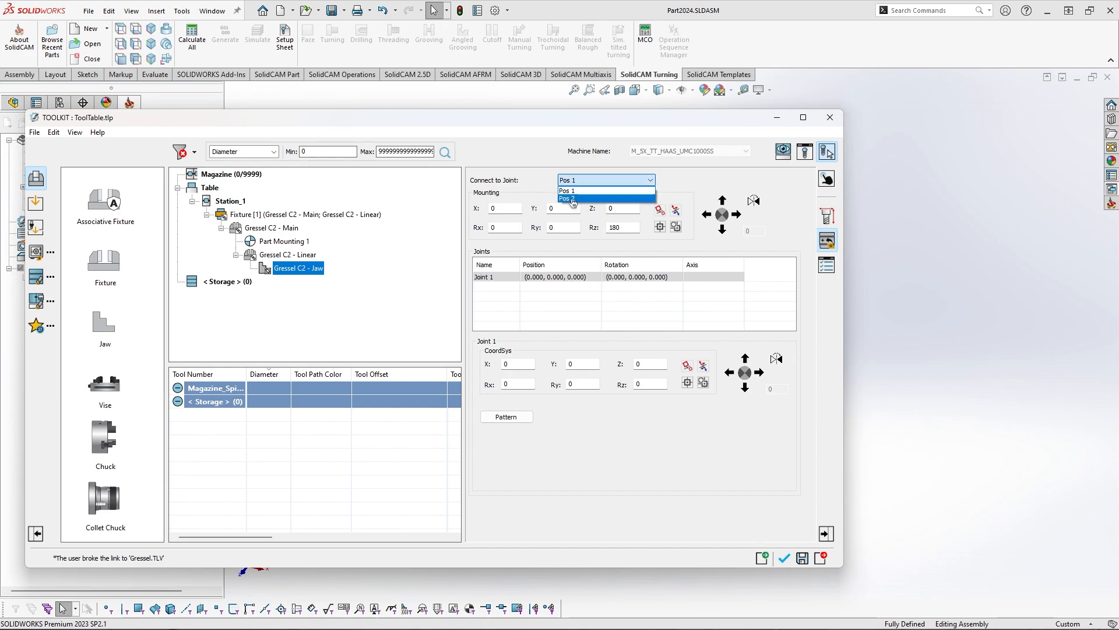
click(555, 145)
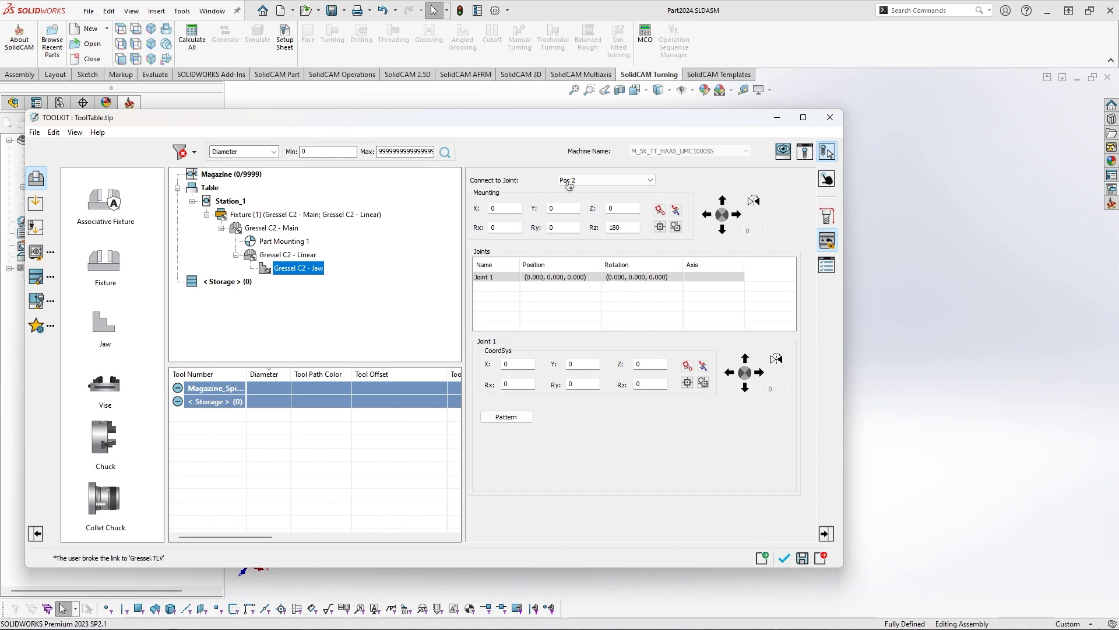
click(569, 183)
click(568, 191)
Show the machine preview and connect the Gressel C2 - Jaw to joint Pos 2
click(782, 153)
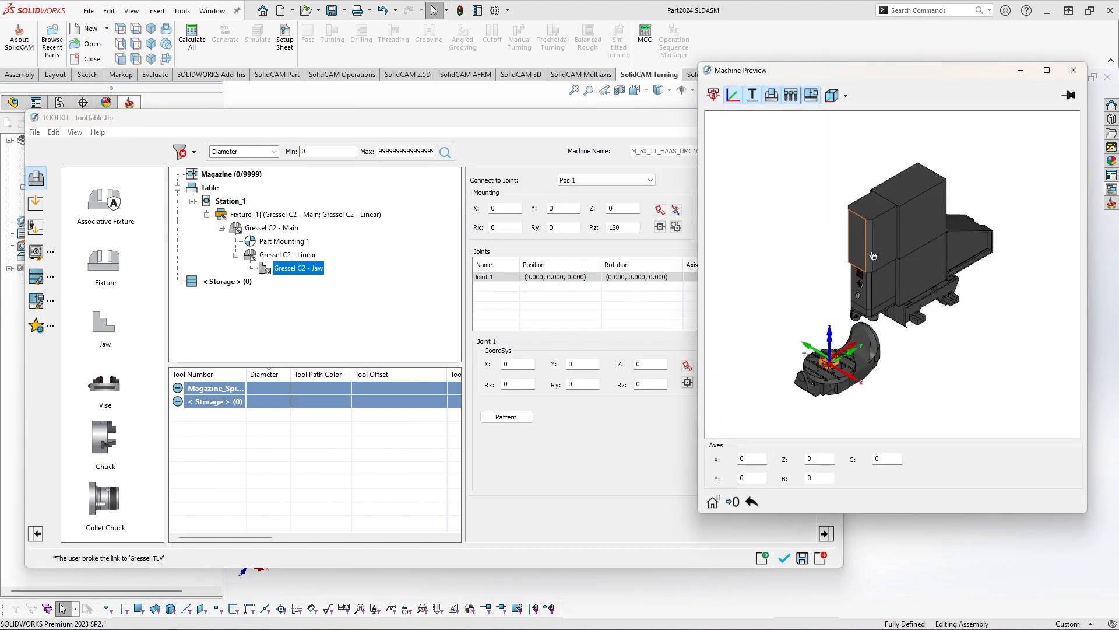
click(595, 181)
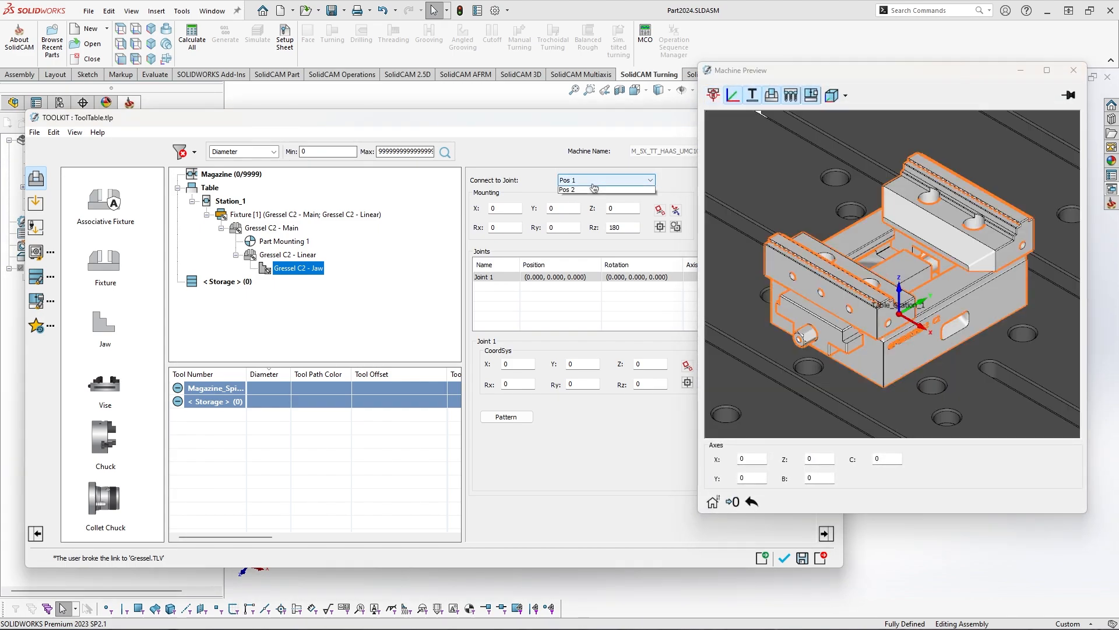
click(583, 197)
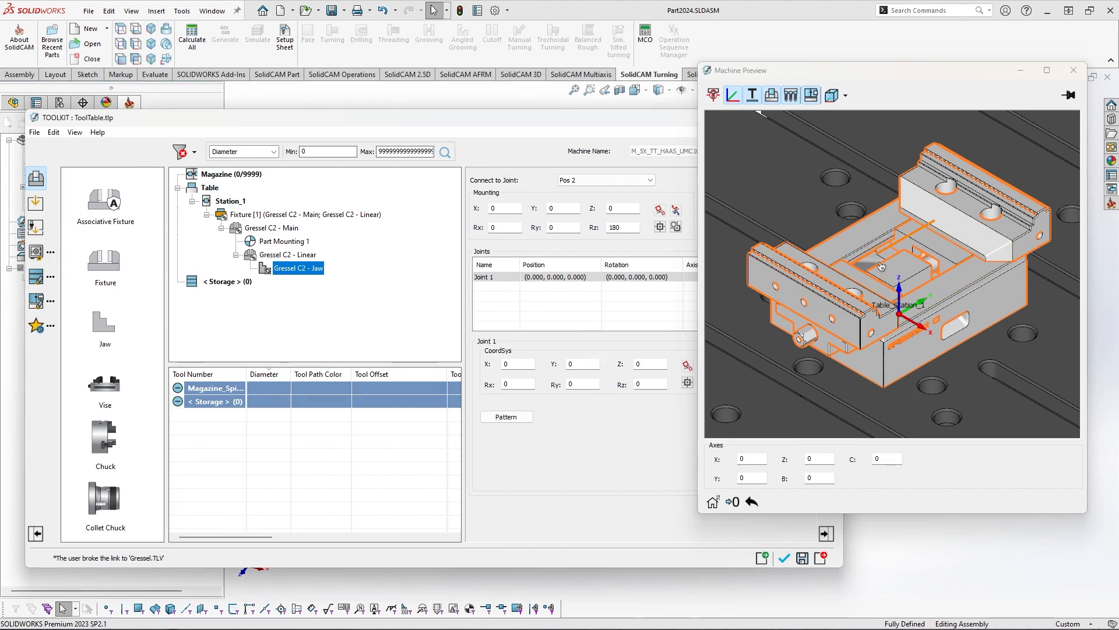
Restore the Gressel C2 - Jaw's library link and update the component, then accept the fixture definition
right_click(298, 268)
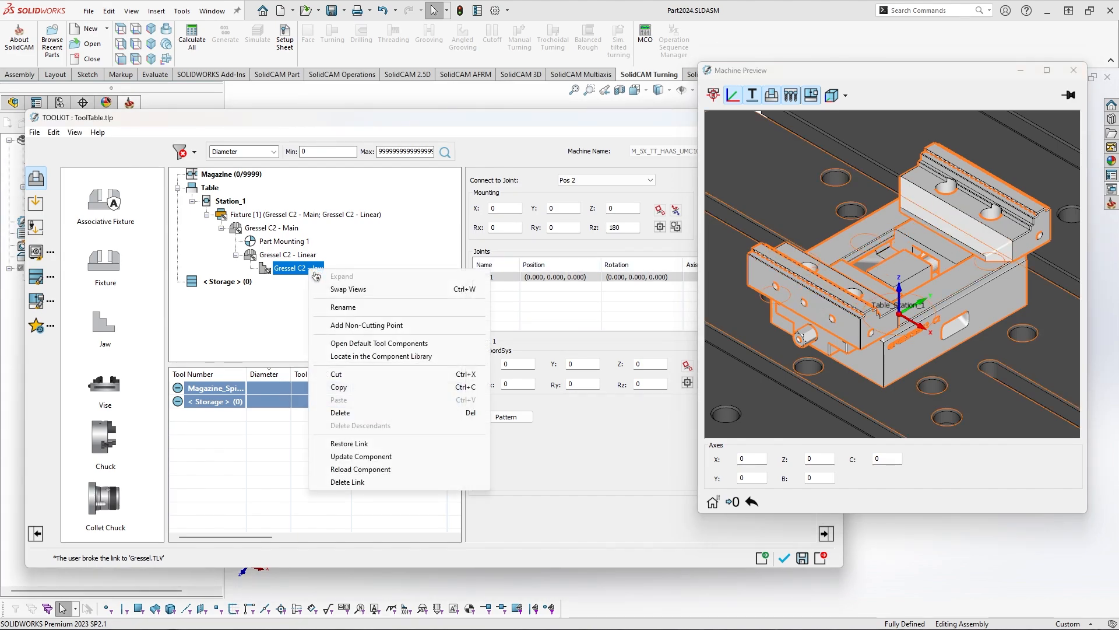
click(357, 442)
right_click(299, 268)
click(353, 453)
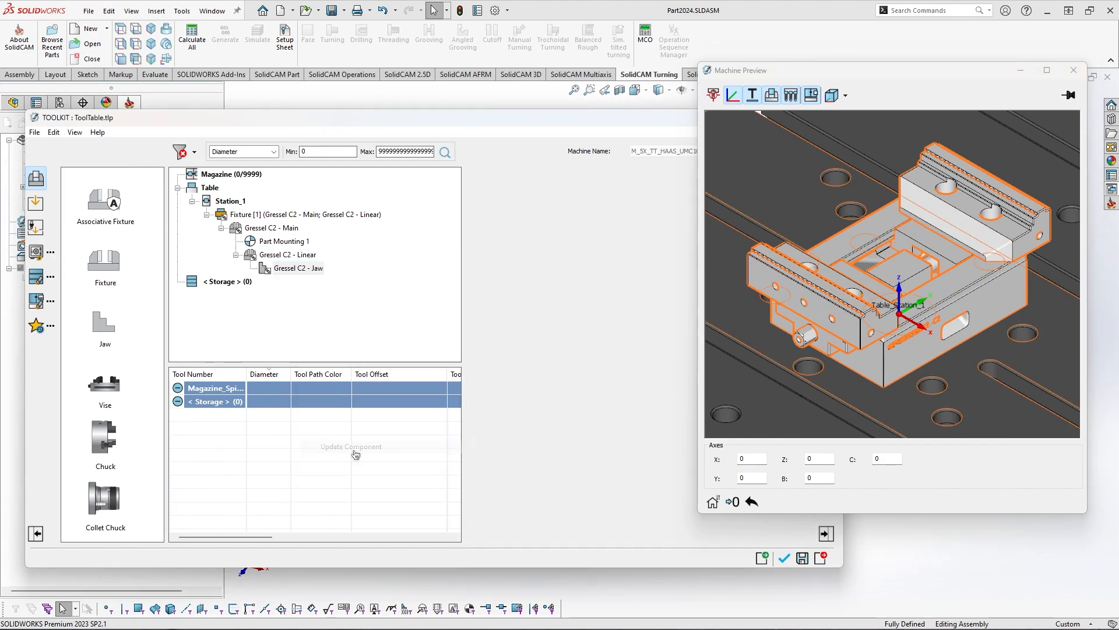
click(785, 559)
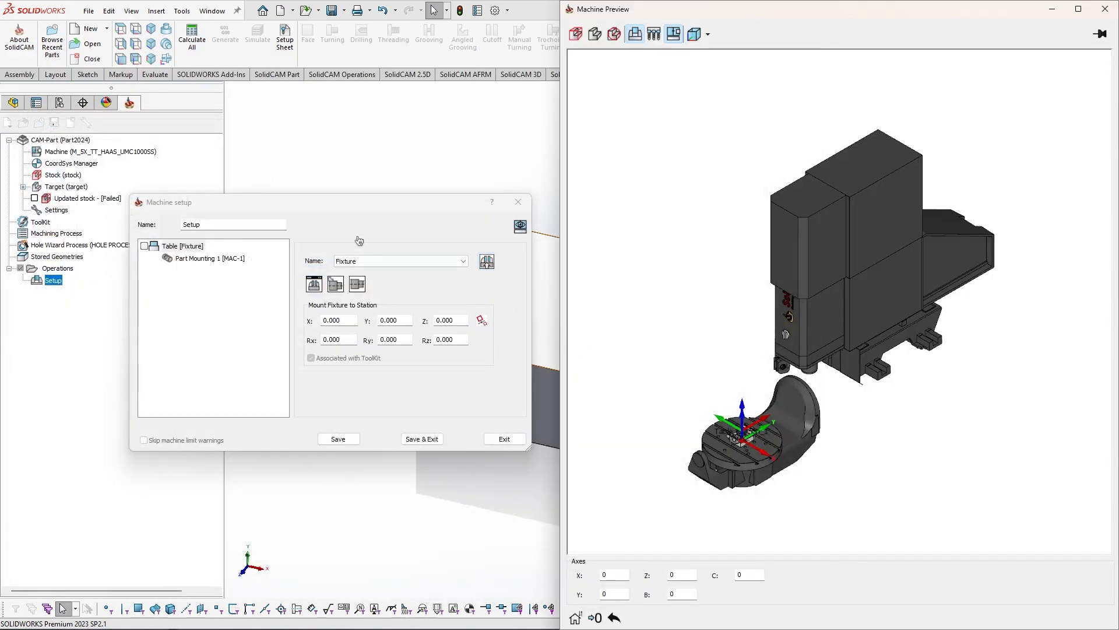
Auto-close the L1 jaws on the workpiece of Part Mounting 1 and check the clamping in the machine preview
click(620, 38)
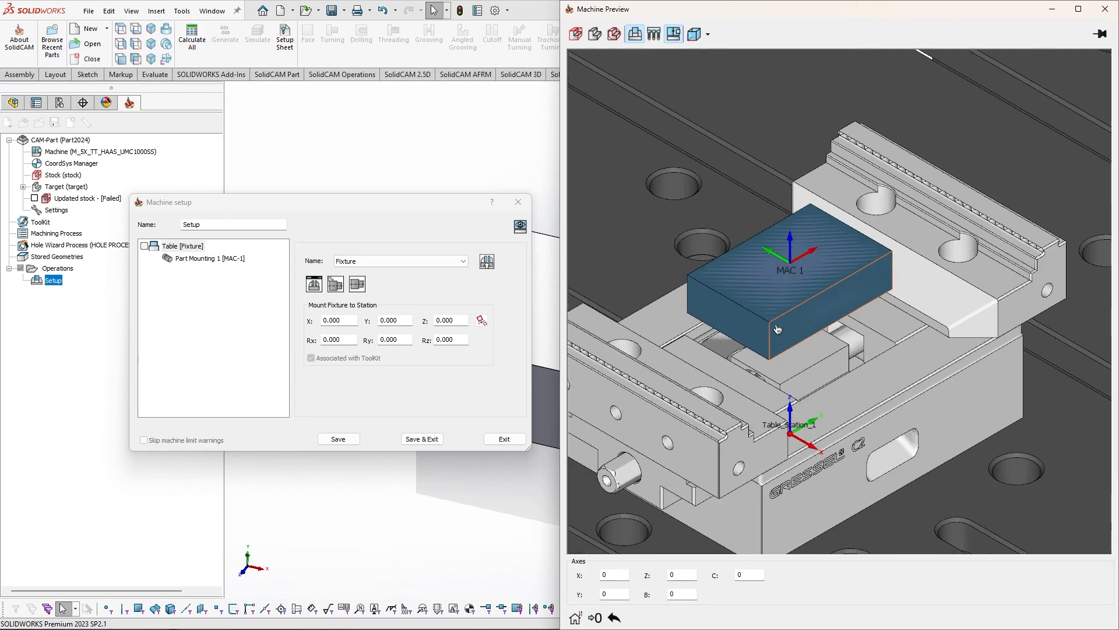
click(209, 259)
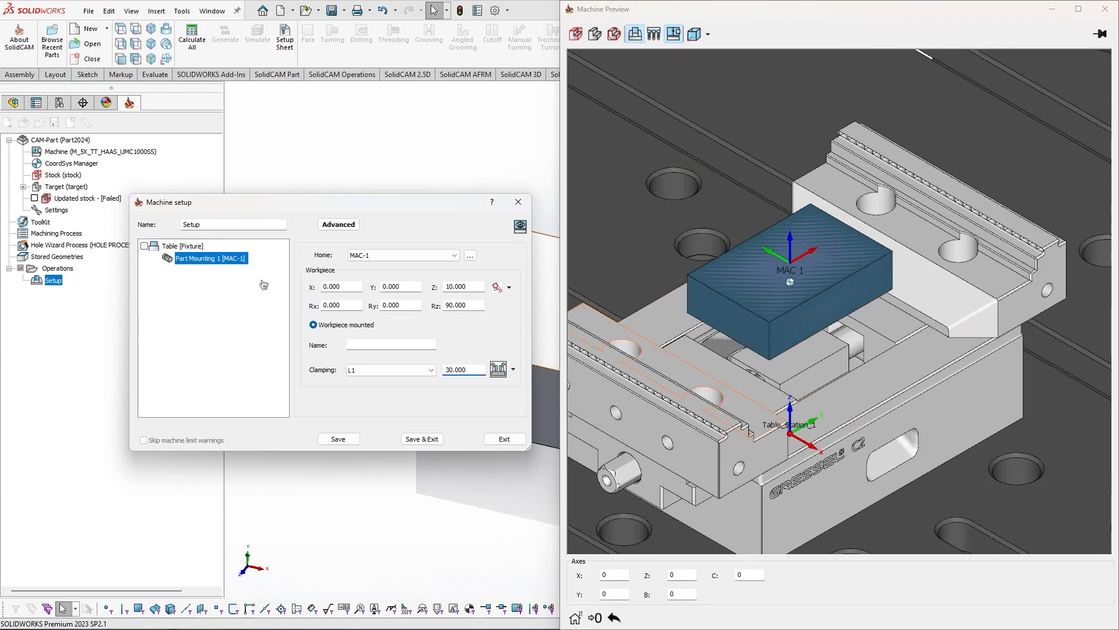
click(500, 371)
mouse_move(818, 333)
middle_down()
mouse_move(780, 311)
mouse_move(812, 336)
mouse_move(805, 330)
mouse_move(840, 334)
middle_up()
scroll(812, 335, up, 2)
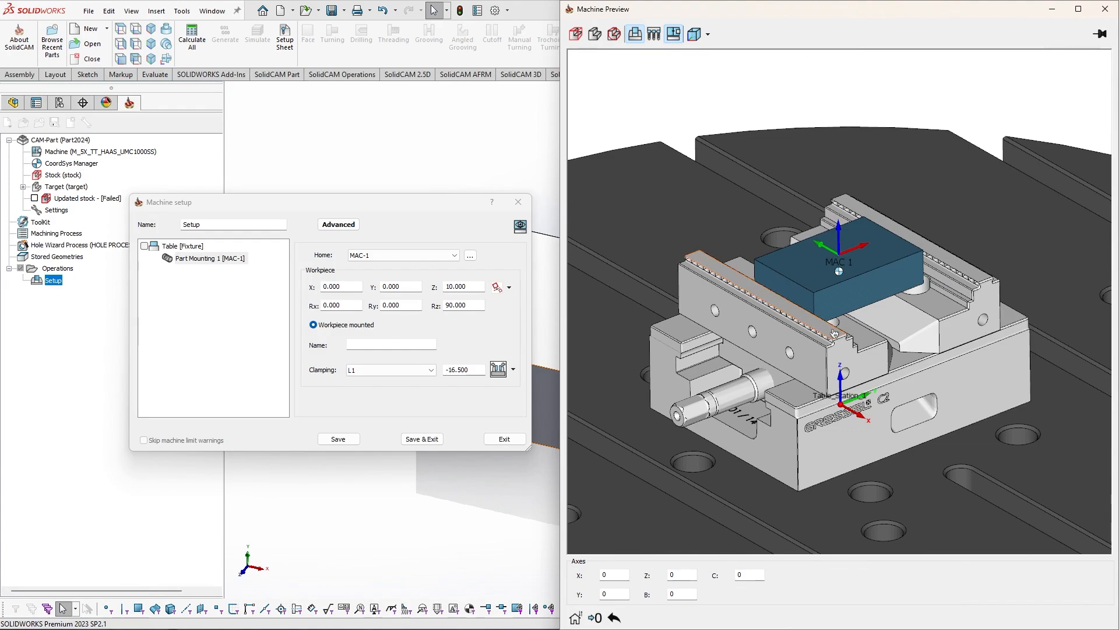